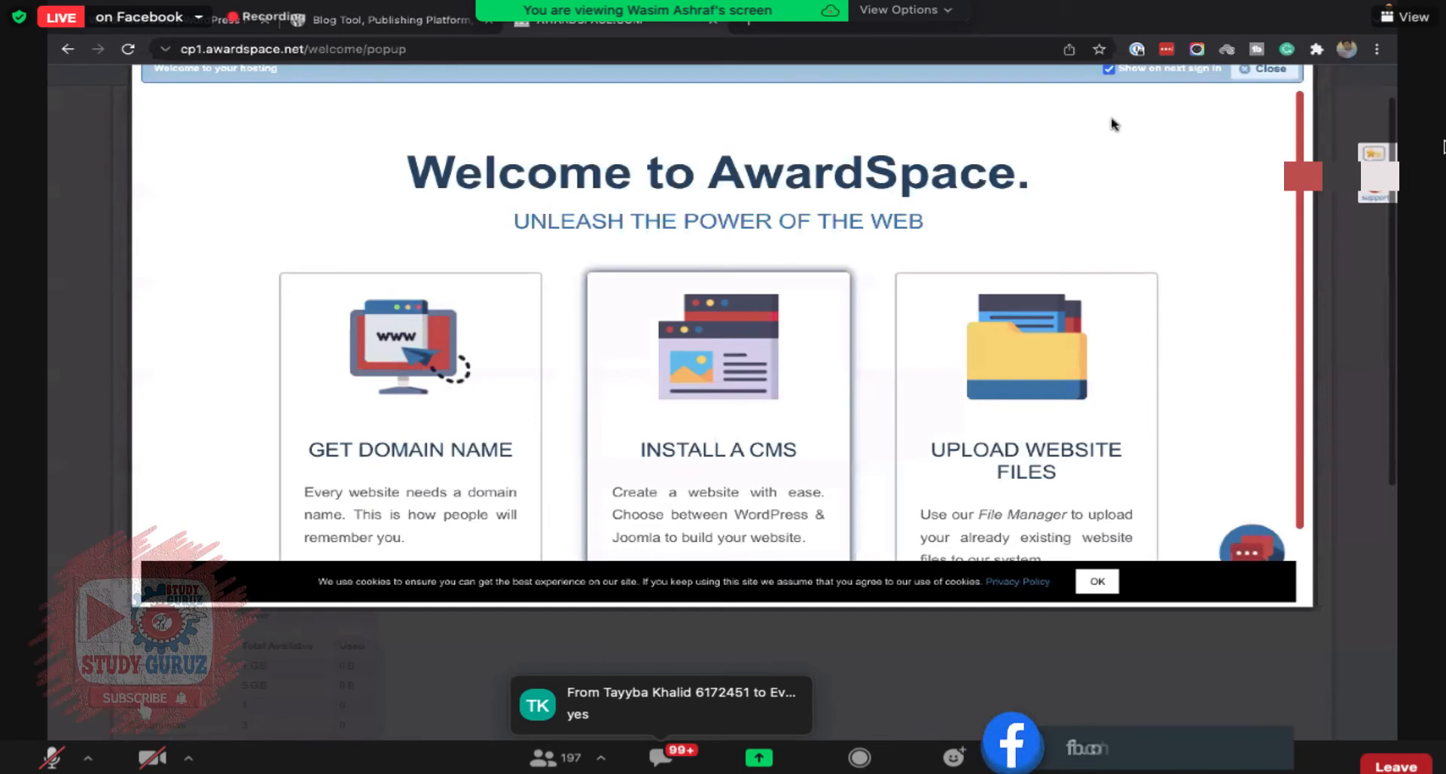
Turn off 'Show on next sign in' and close the welcome popup
scroll(1110, 125, "up", 1)
left_click(1109, 125)
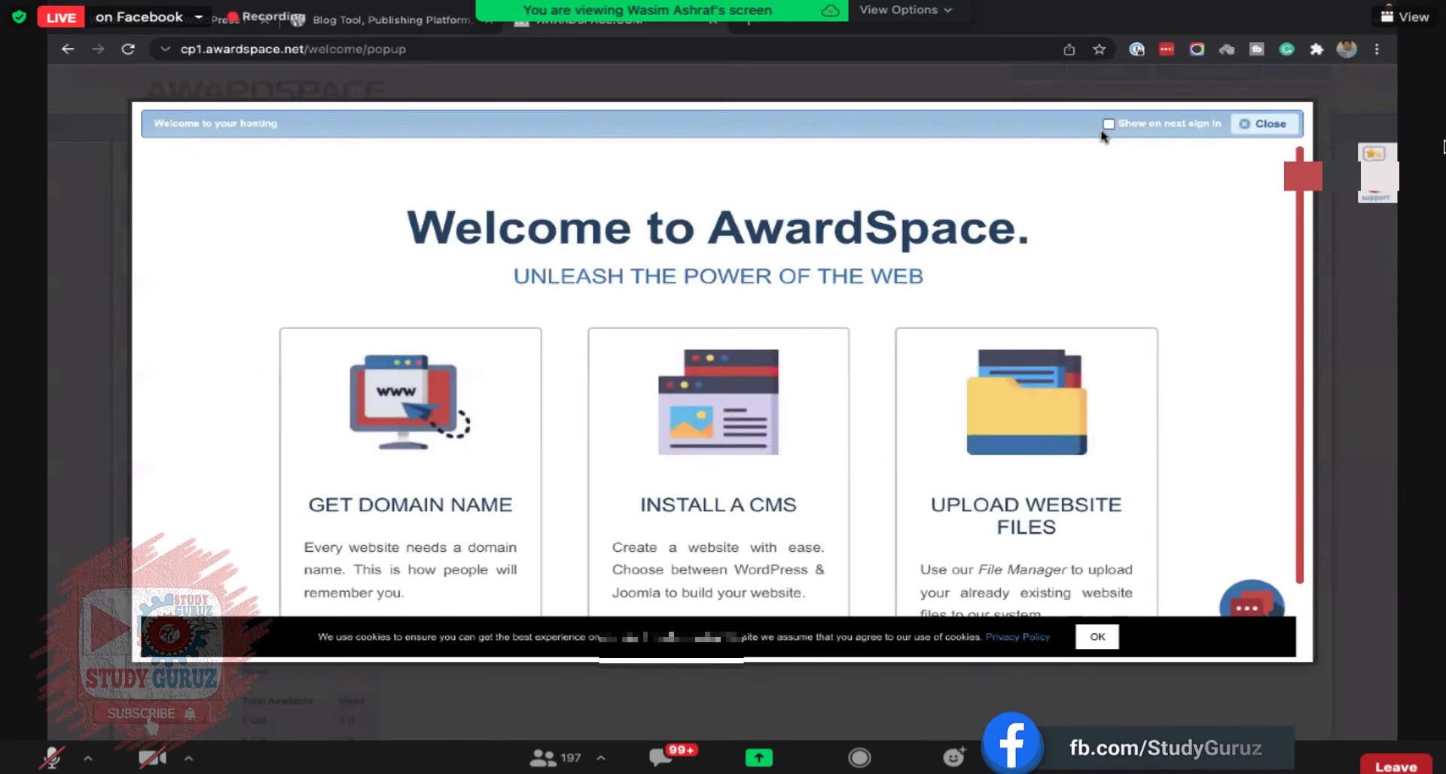
left_click(1273, 126)
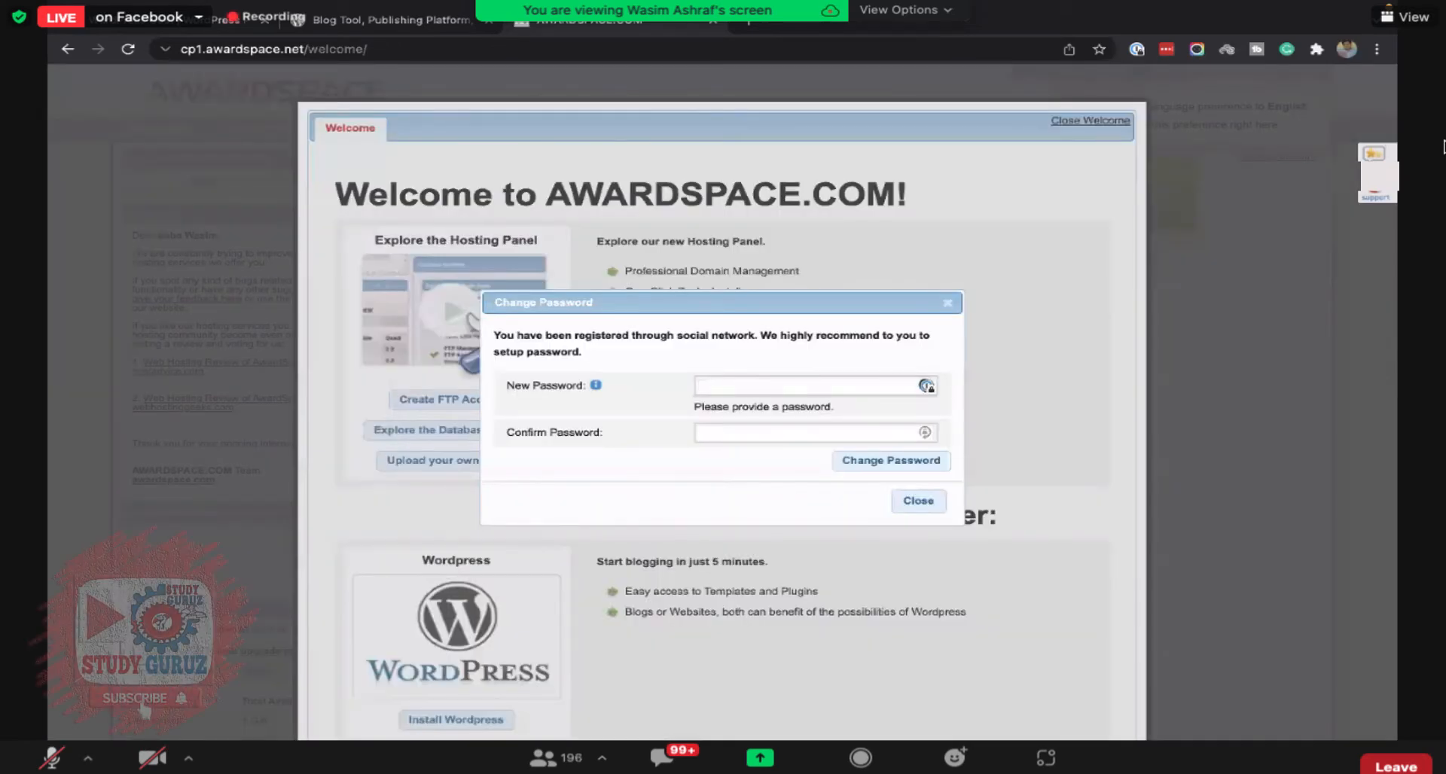
Set and confirm a new account password, dismiss the LastPass prompt, and go back
key("ctrl+v")
key("Tab")
type("••••••")
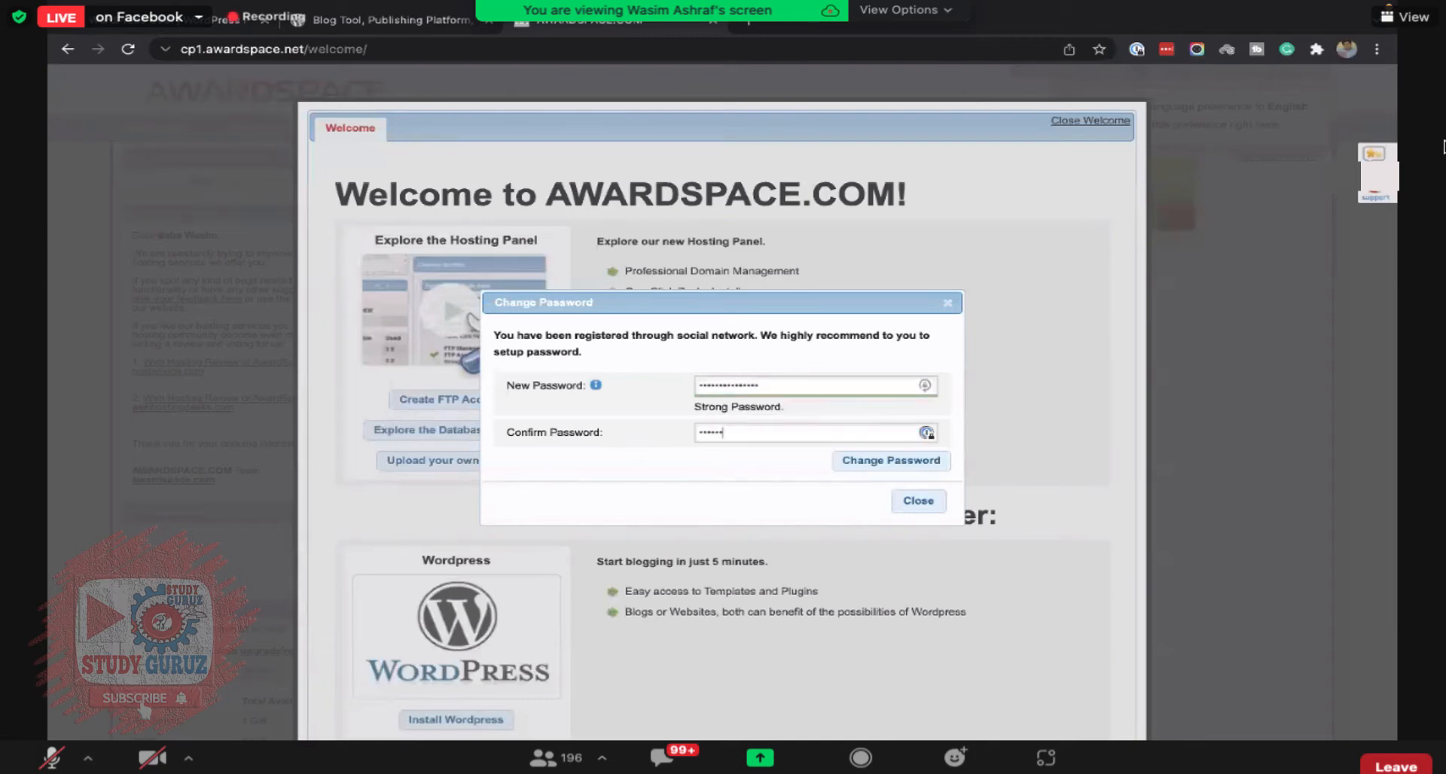
type("••••••")
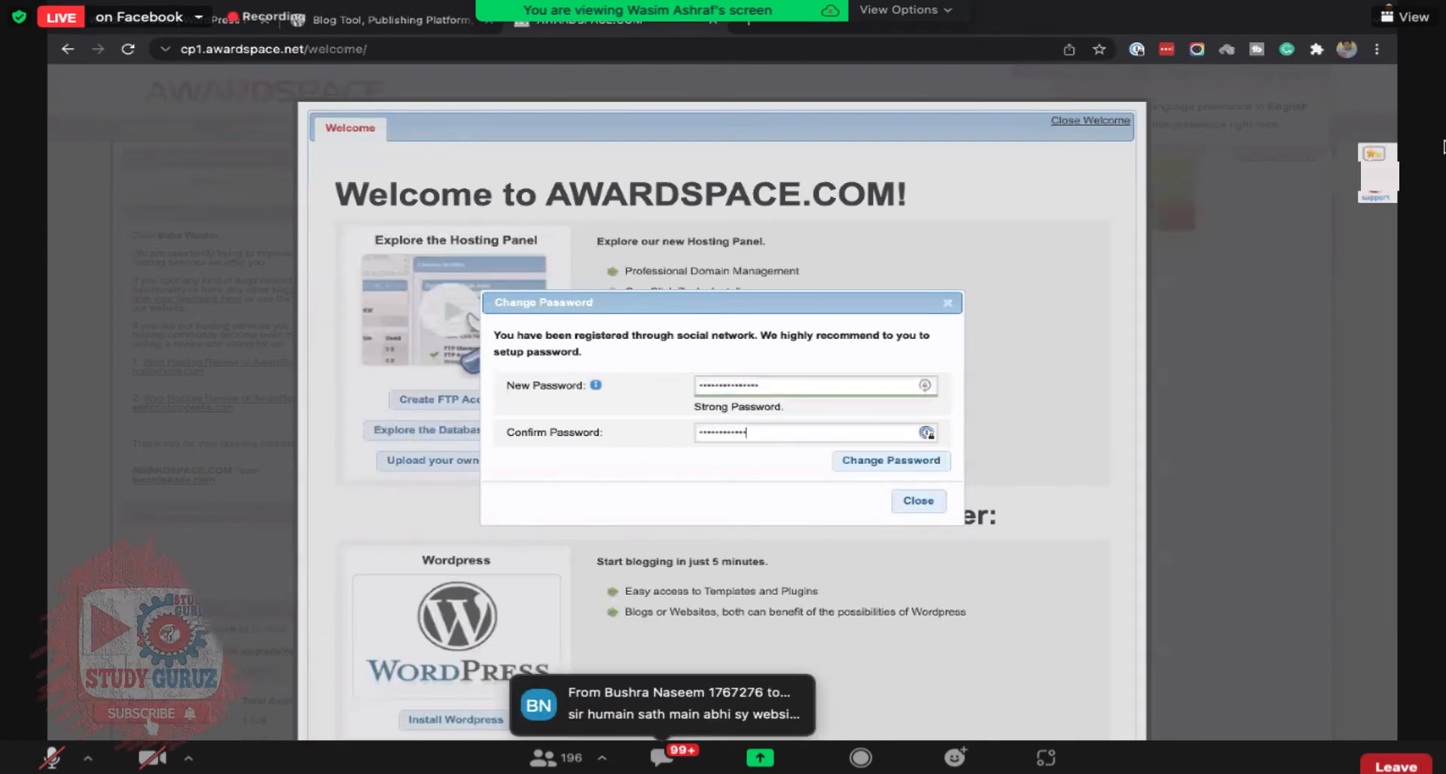
type("••••")
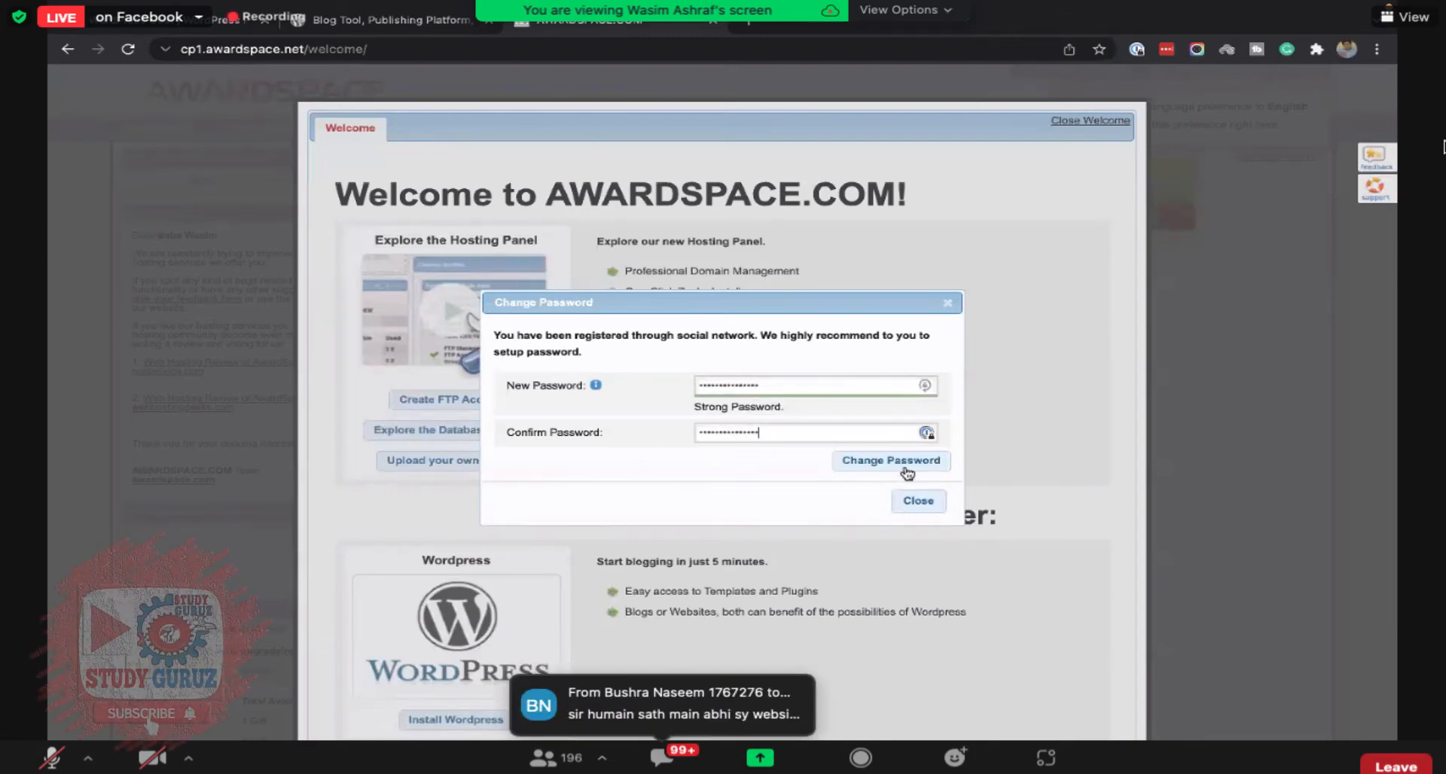
left_click(906, 469)
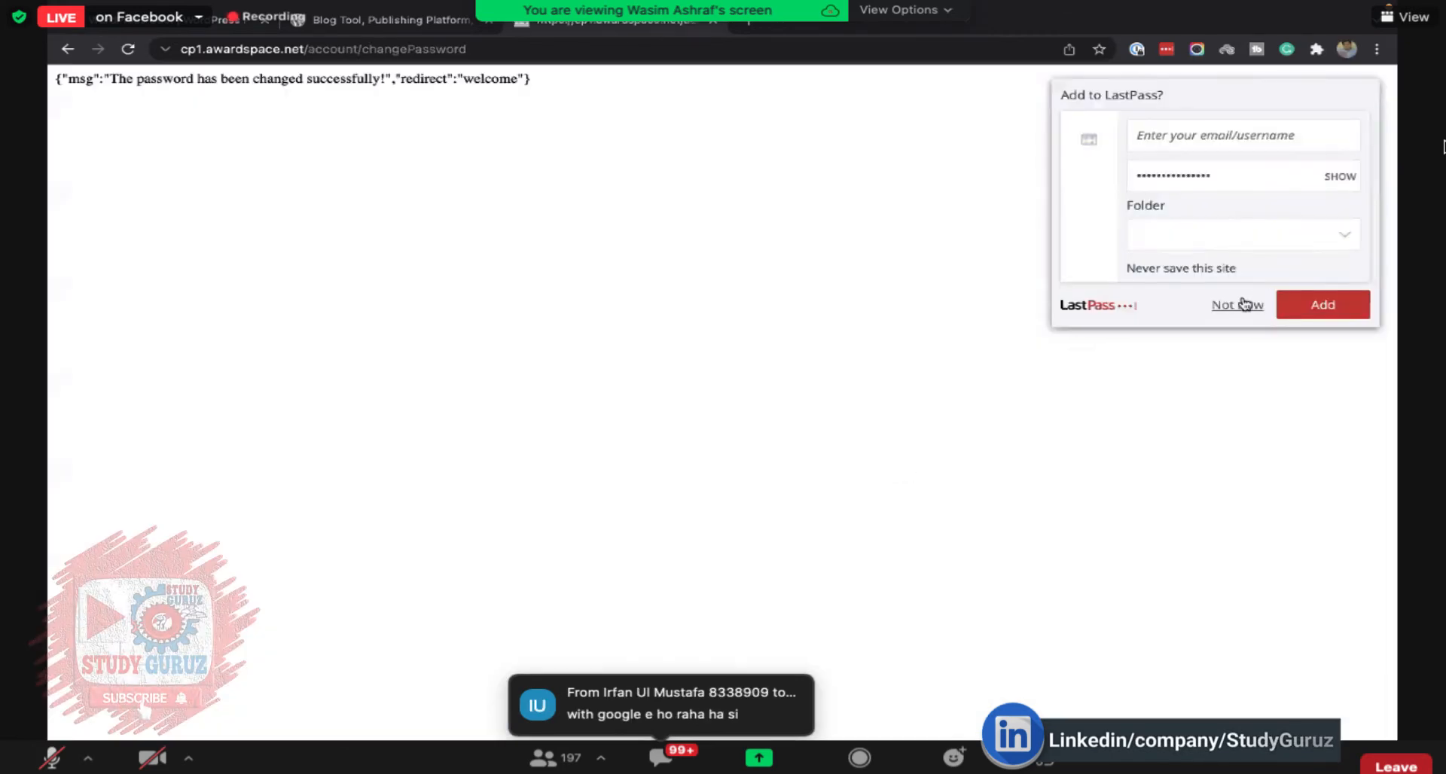
left_click(1244, 304)
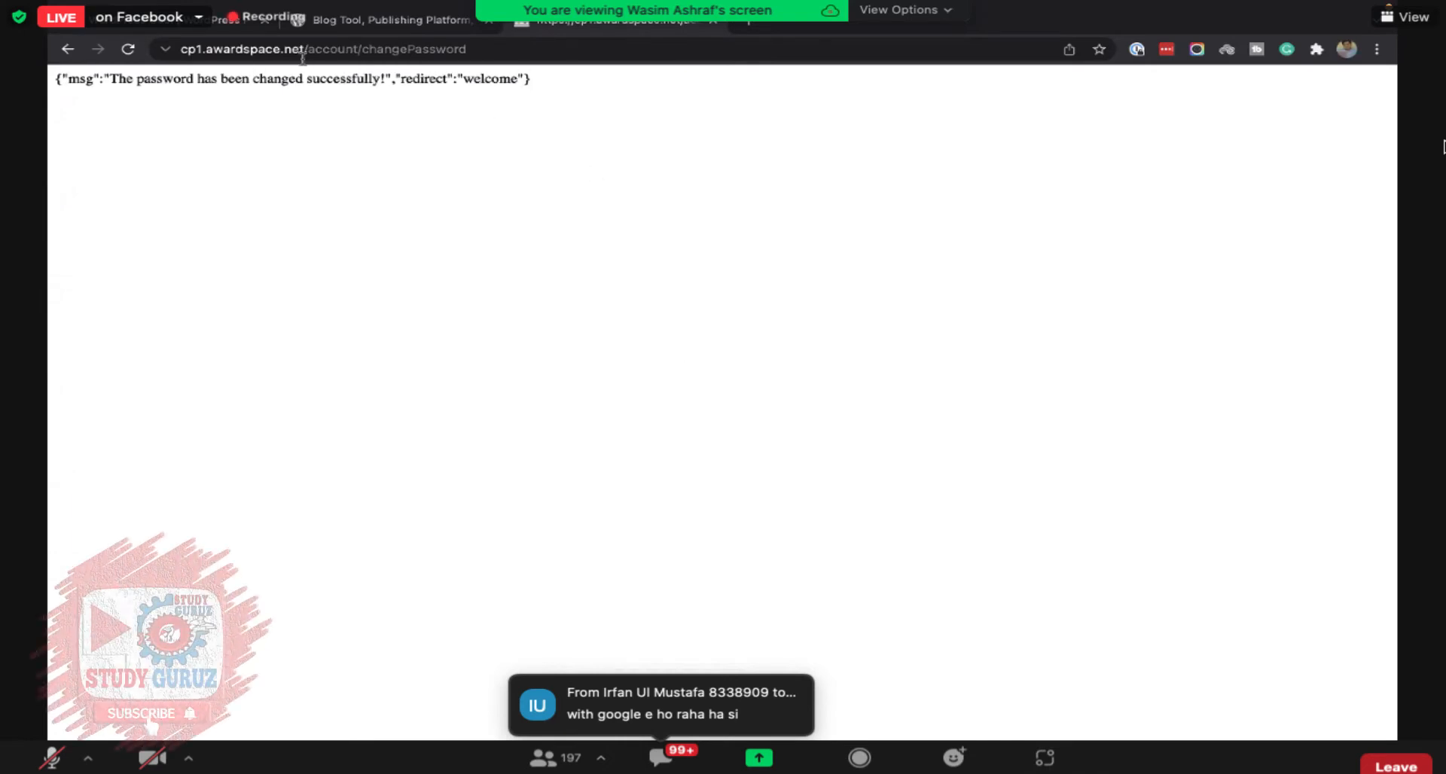
left_click(67, 49)
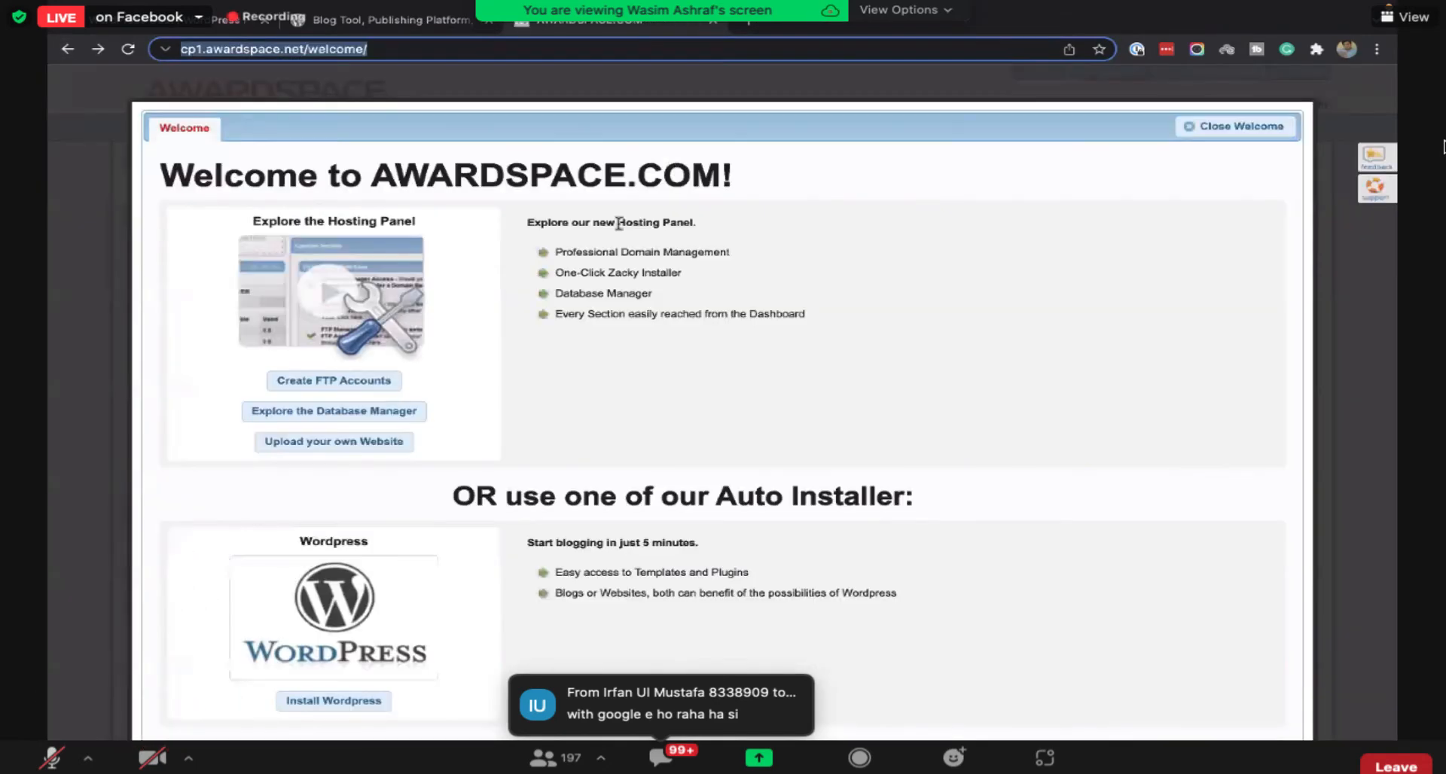
Close the Welcome page and browse the dashboard's Website Manager, Email Manager and Account Manager tools
left_click(1201, 130)
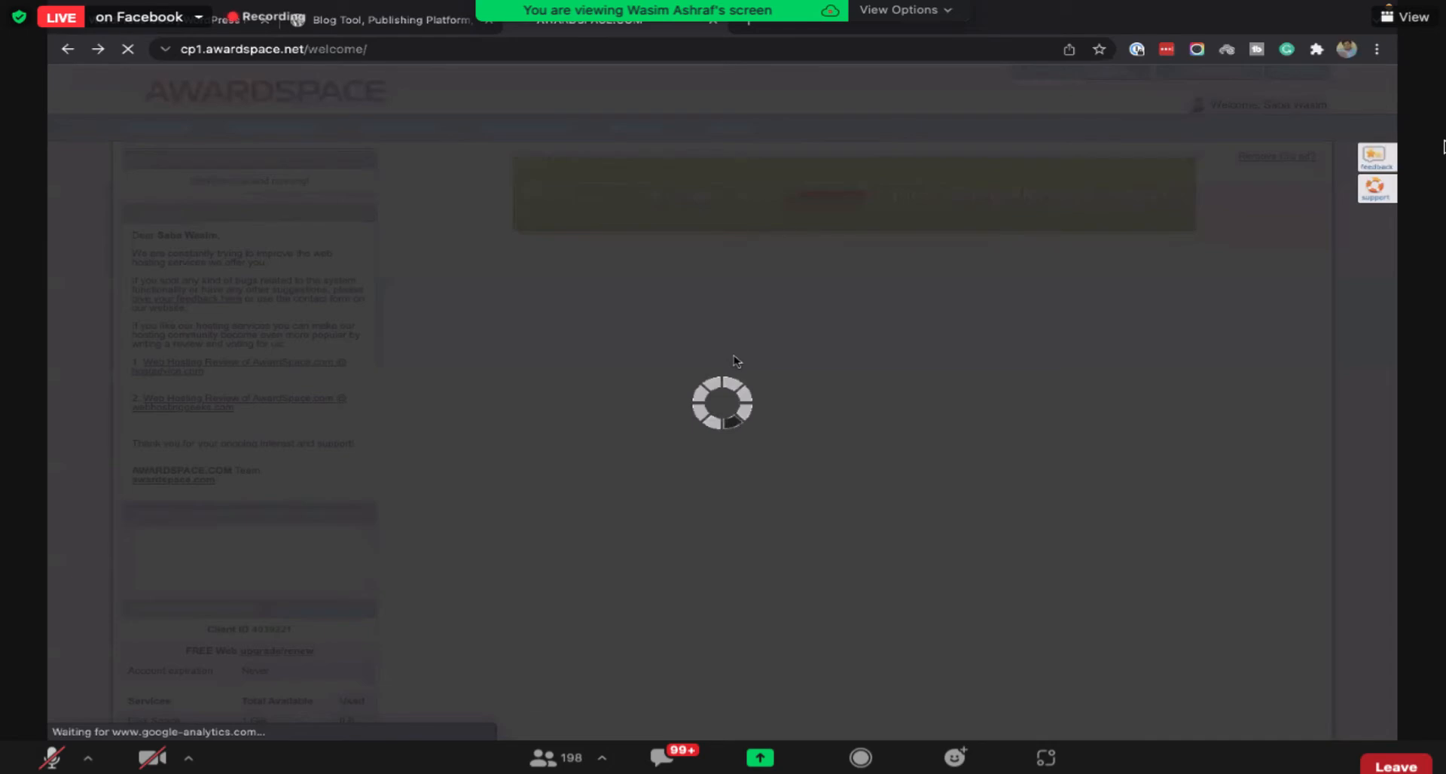
scroll(734, 361, "down", 10)
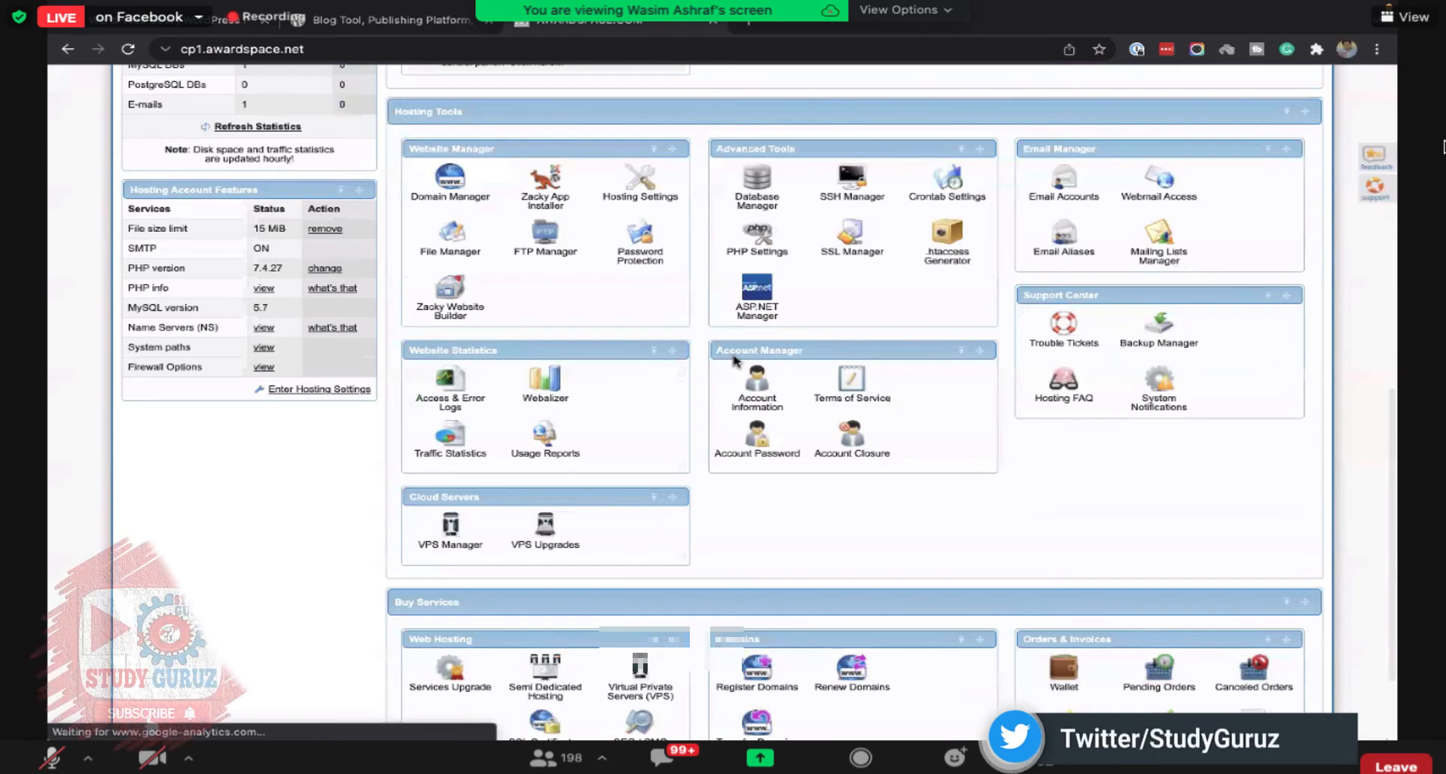
scroll(734, 361, "down", 2)
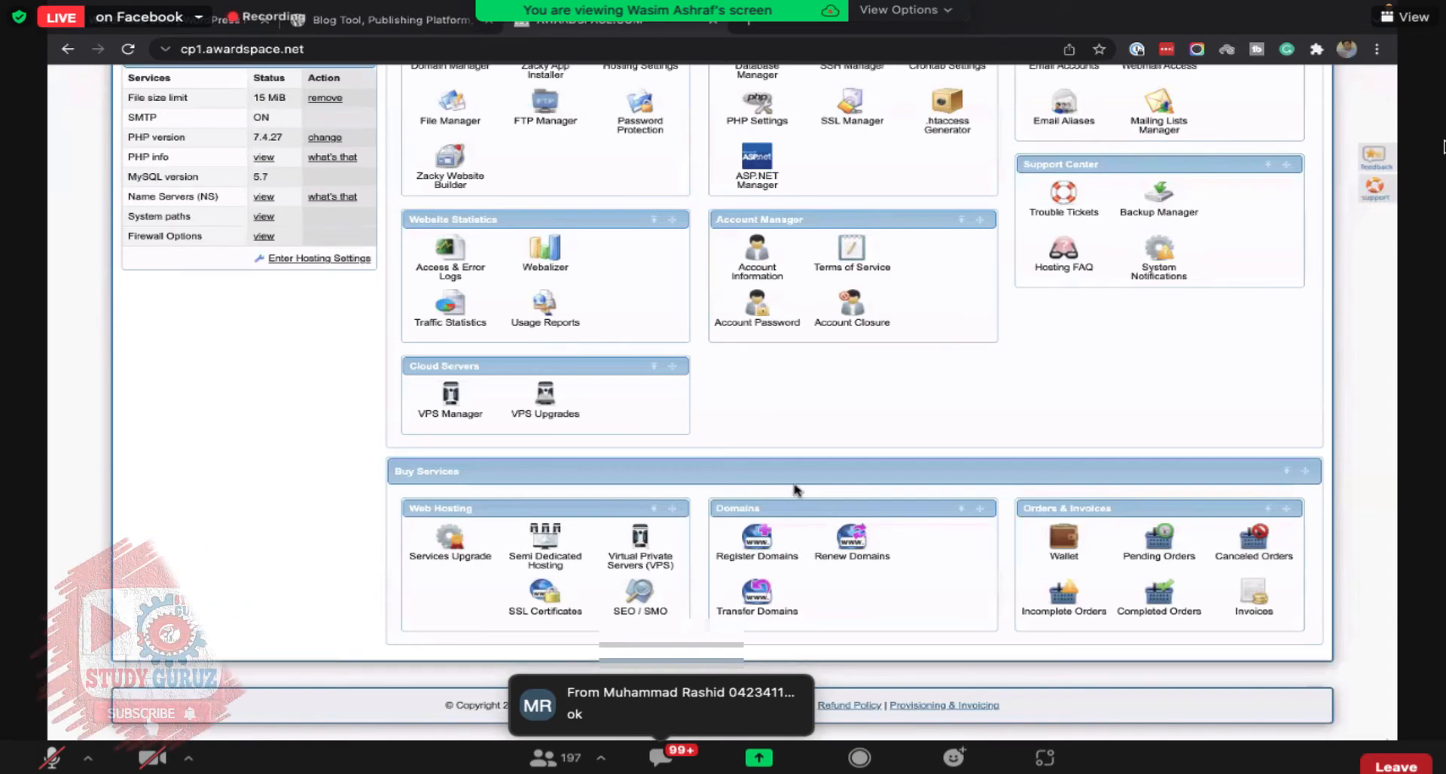
scroll(797, 491, "up", 12)
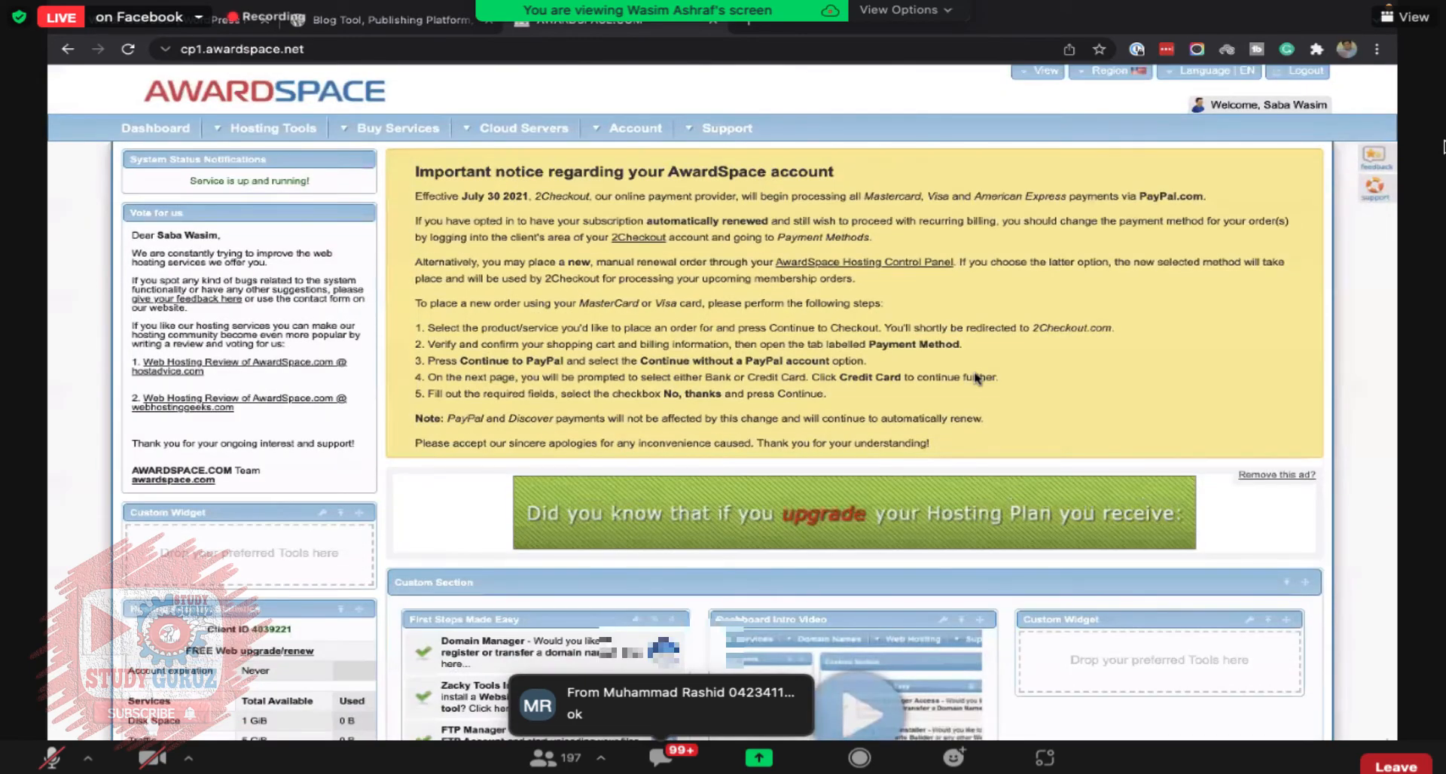
scroll(975, 376, "down", 3)
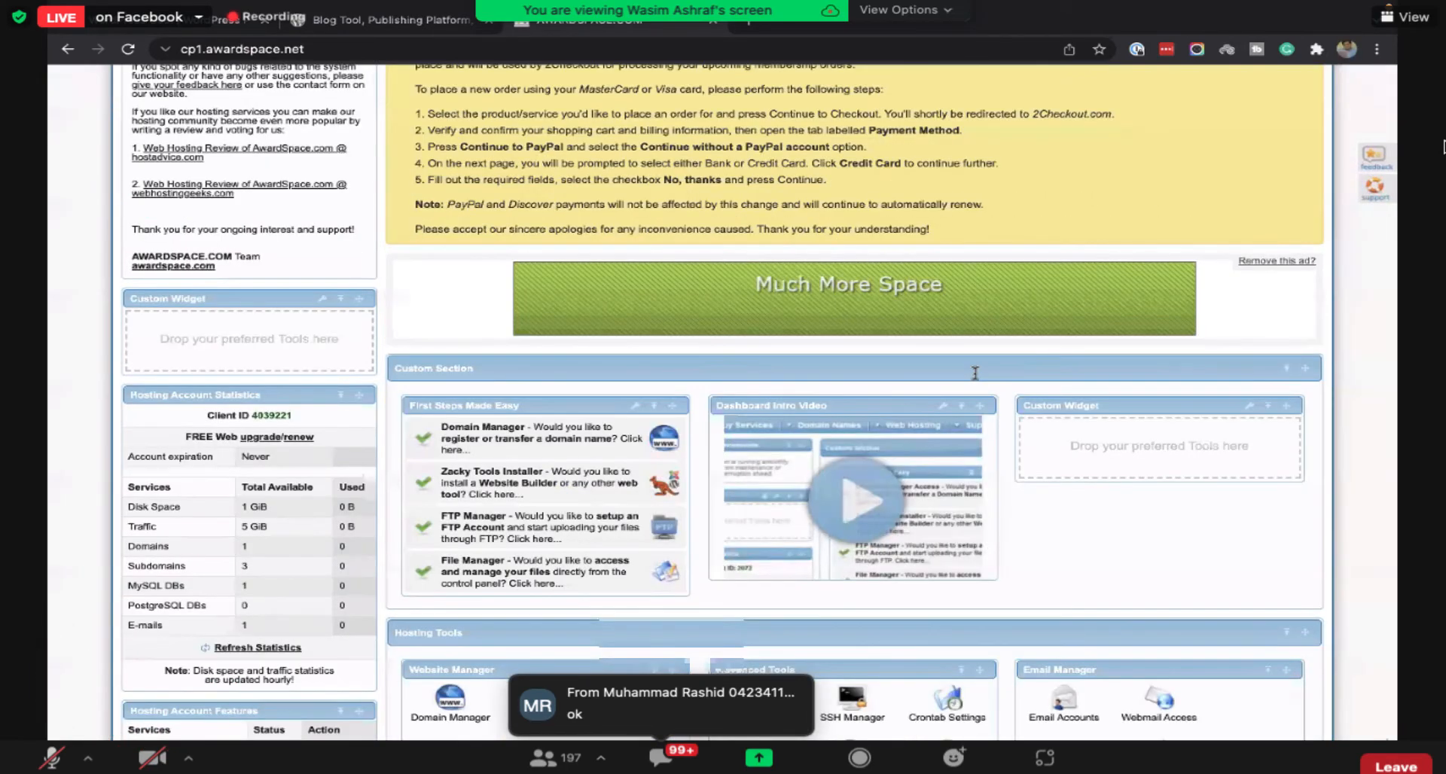
scroll(975, 372, "down", 7)
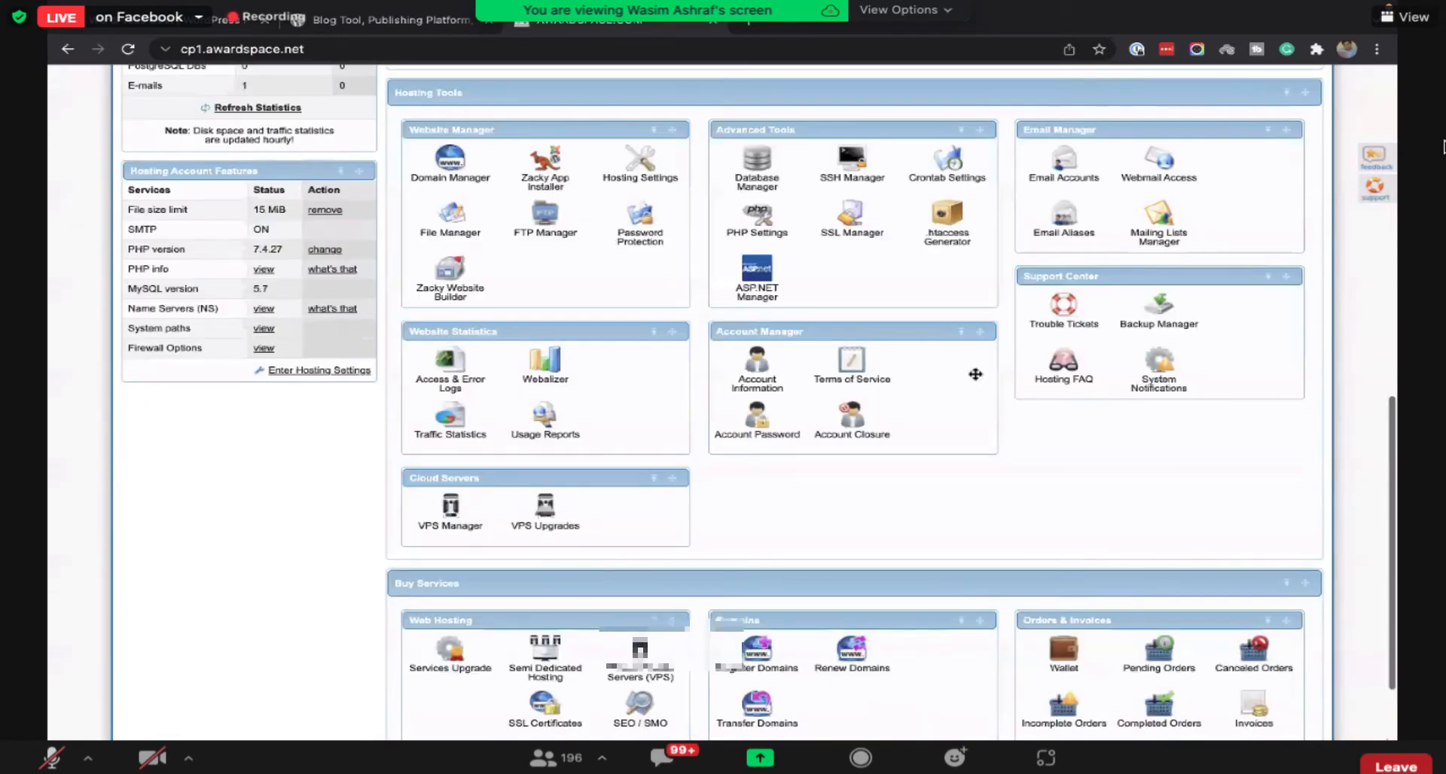
scroll(976, 375, "down", 2)
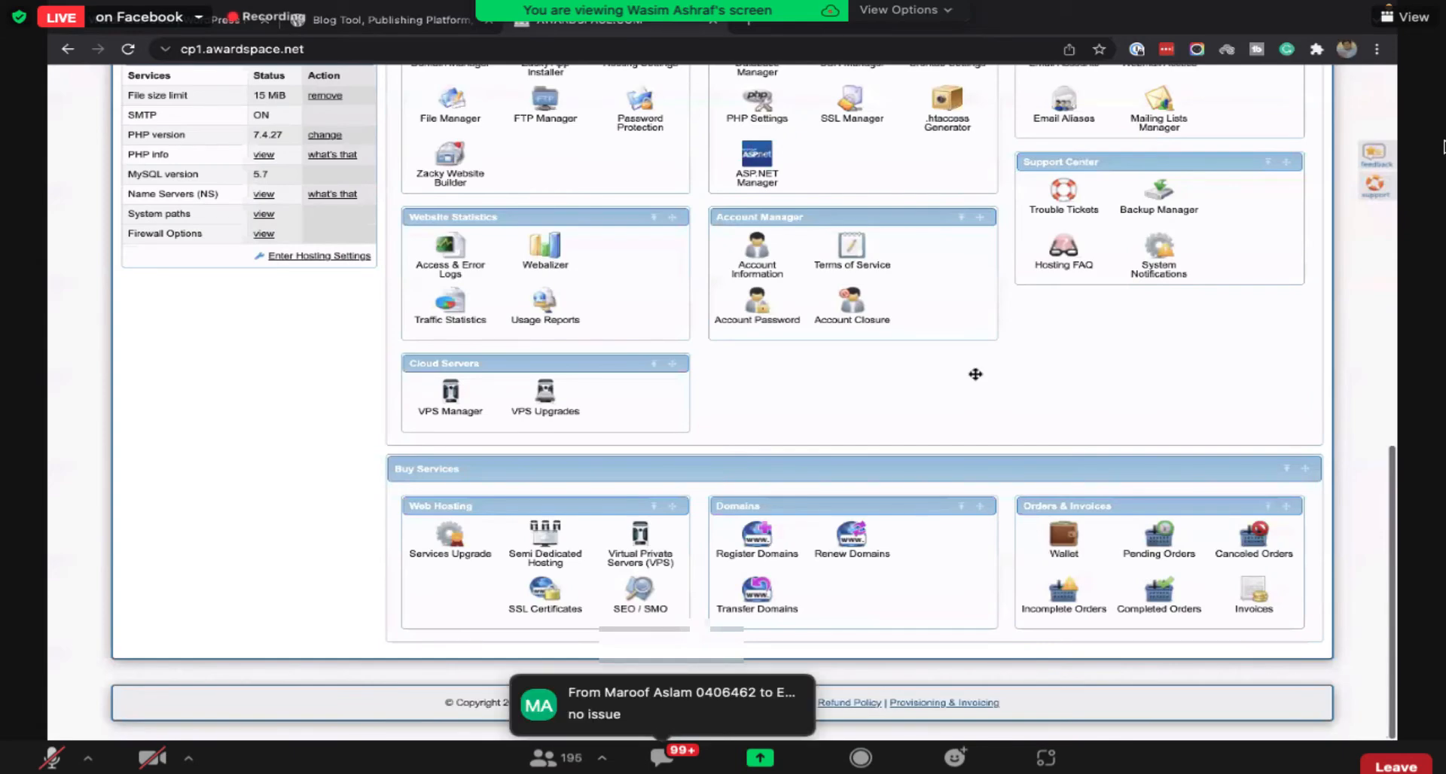
scroll(976, 374, "up", 5)
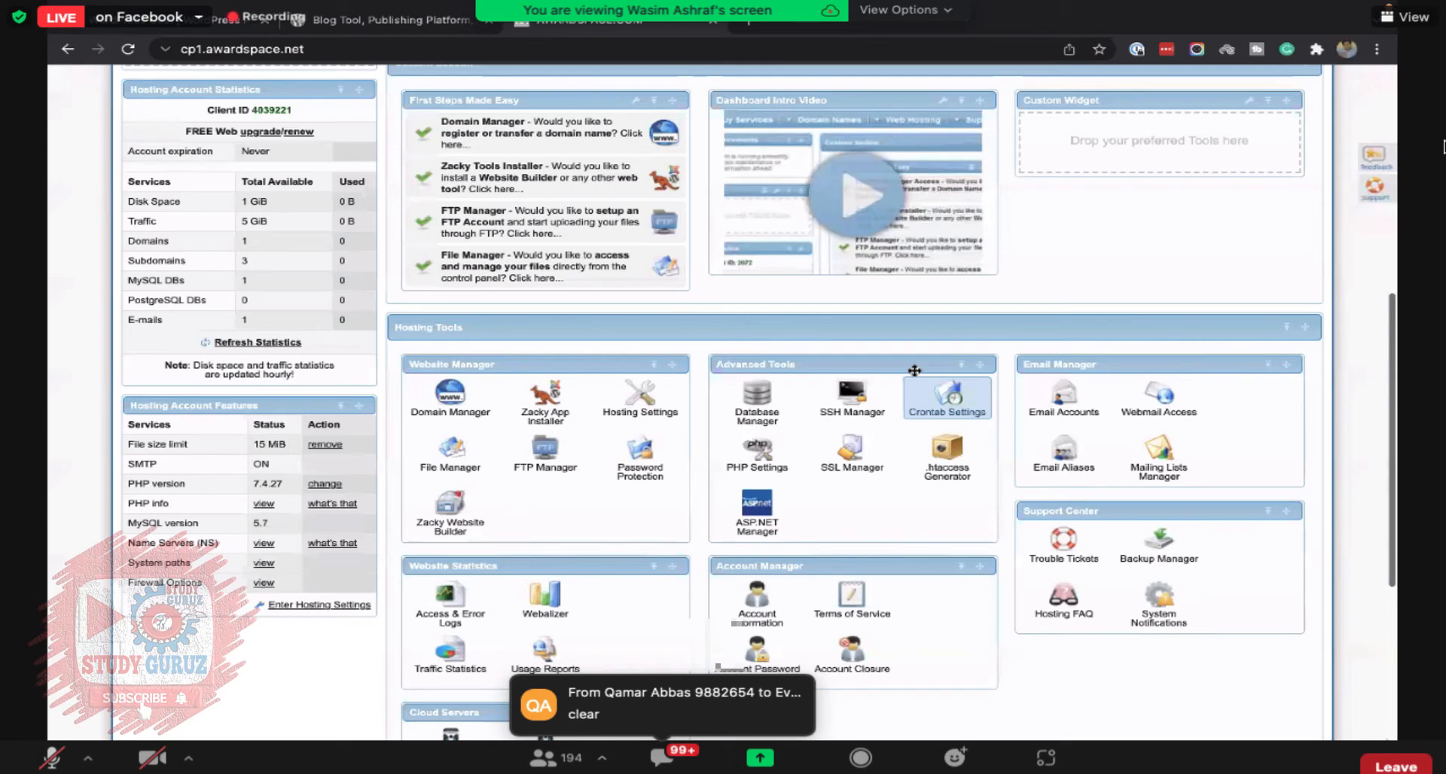
scroll(914, 371, "up", 1)
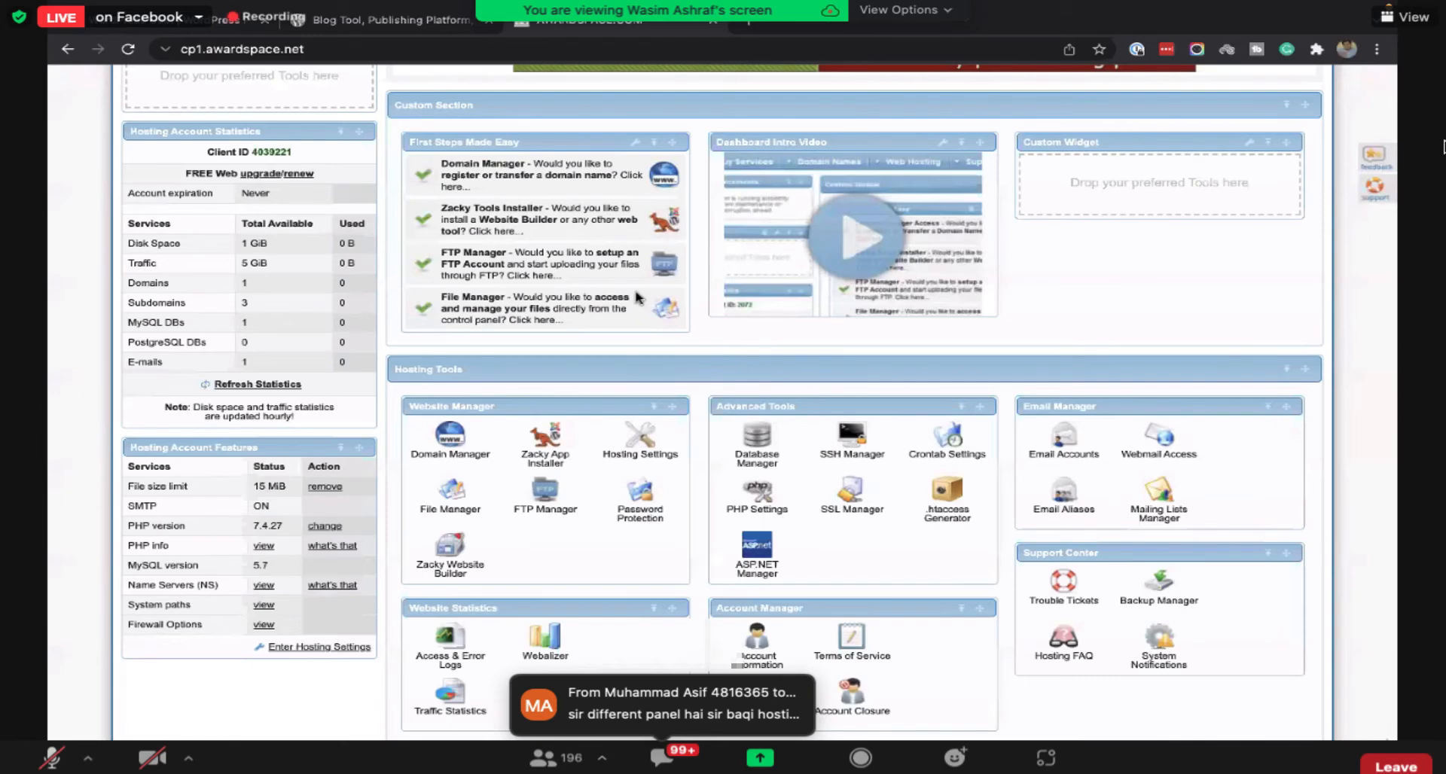
scroll(637, 297, "down", 3)
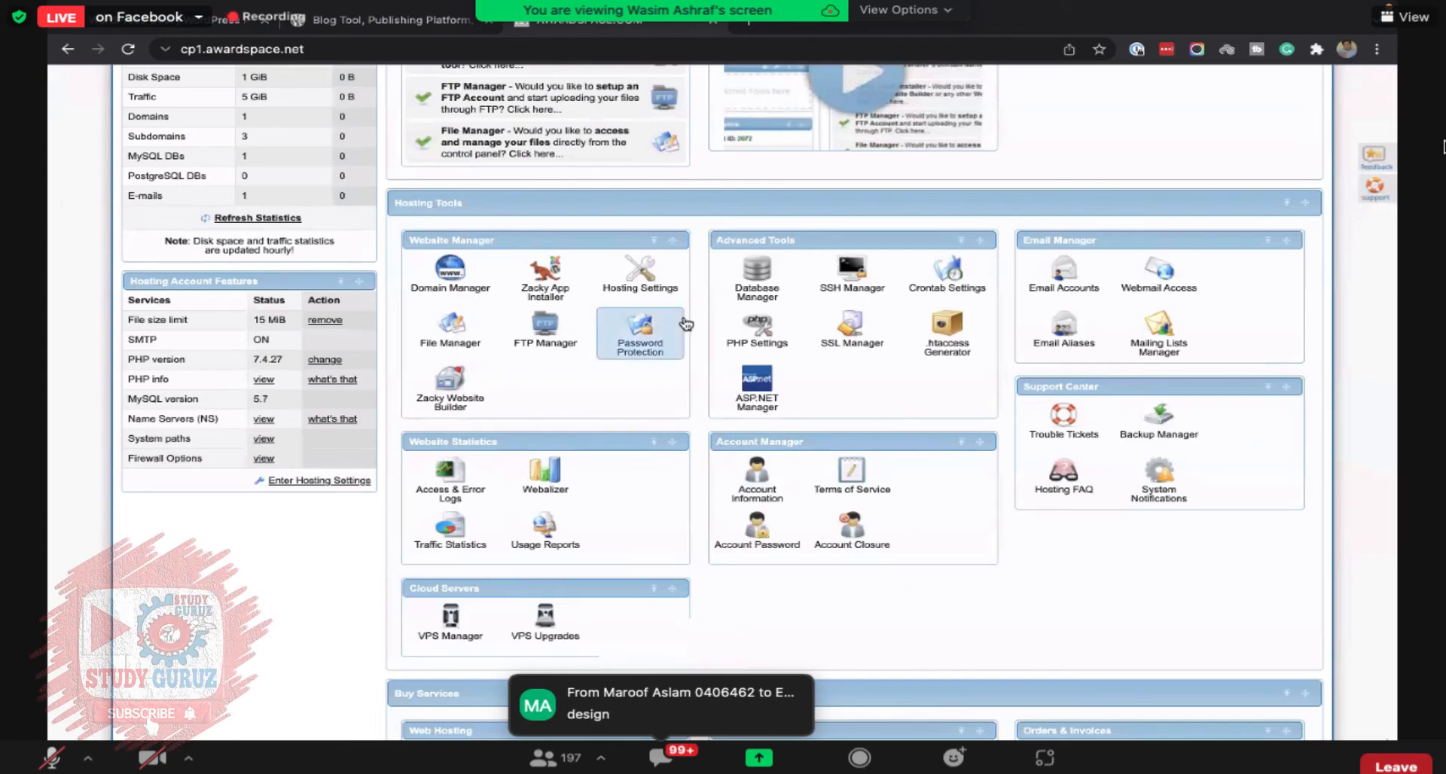
Switch to the WordPress.org tab showing the 'Meet WordPress' home page
scroll(640, 332, "up", 5)
scroll(724, 414, "up", 3)
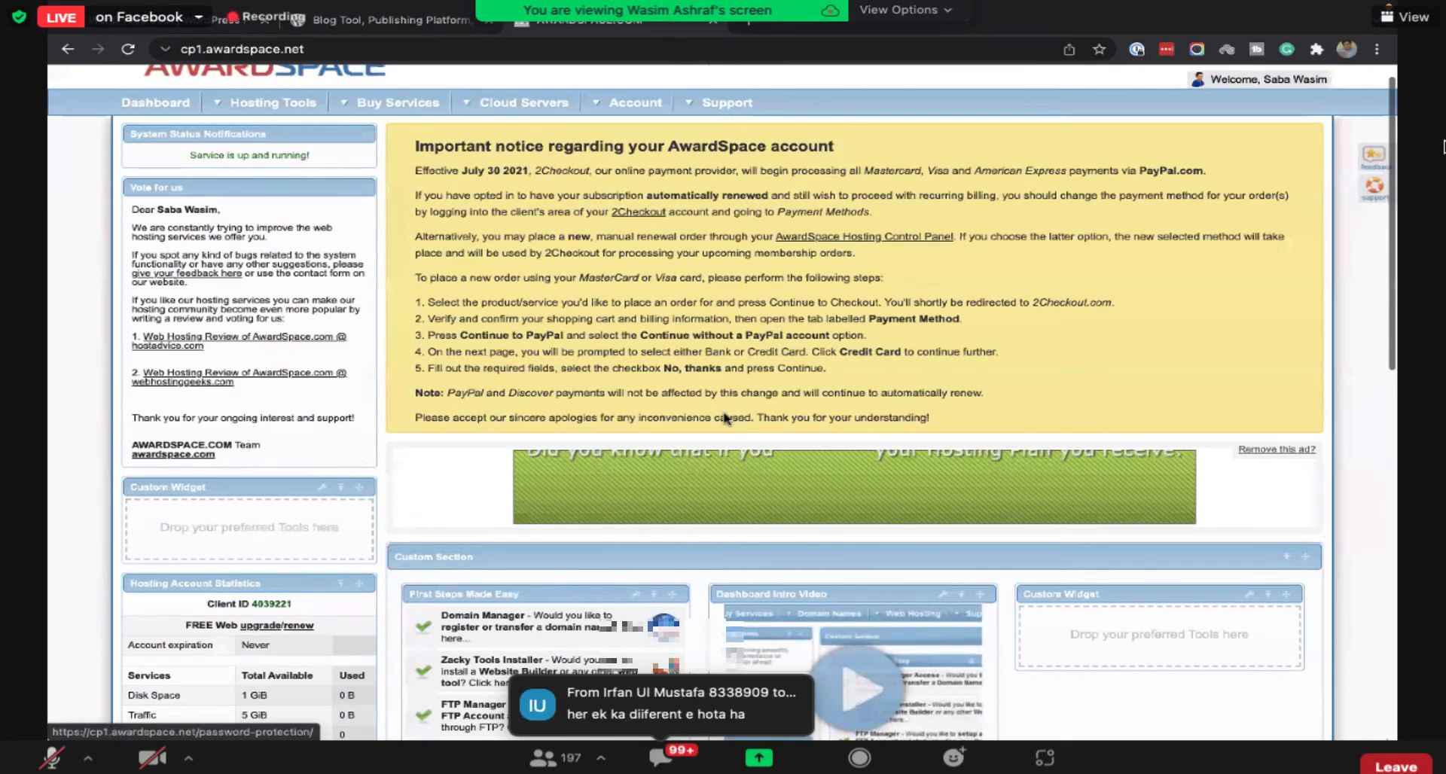
scroll(724, 418, "down", 4)
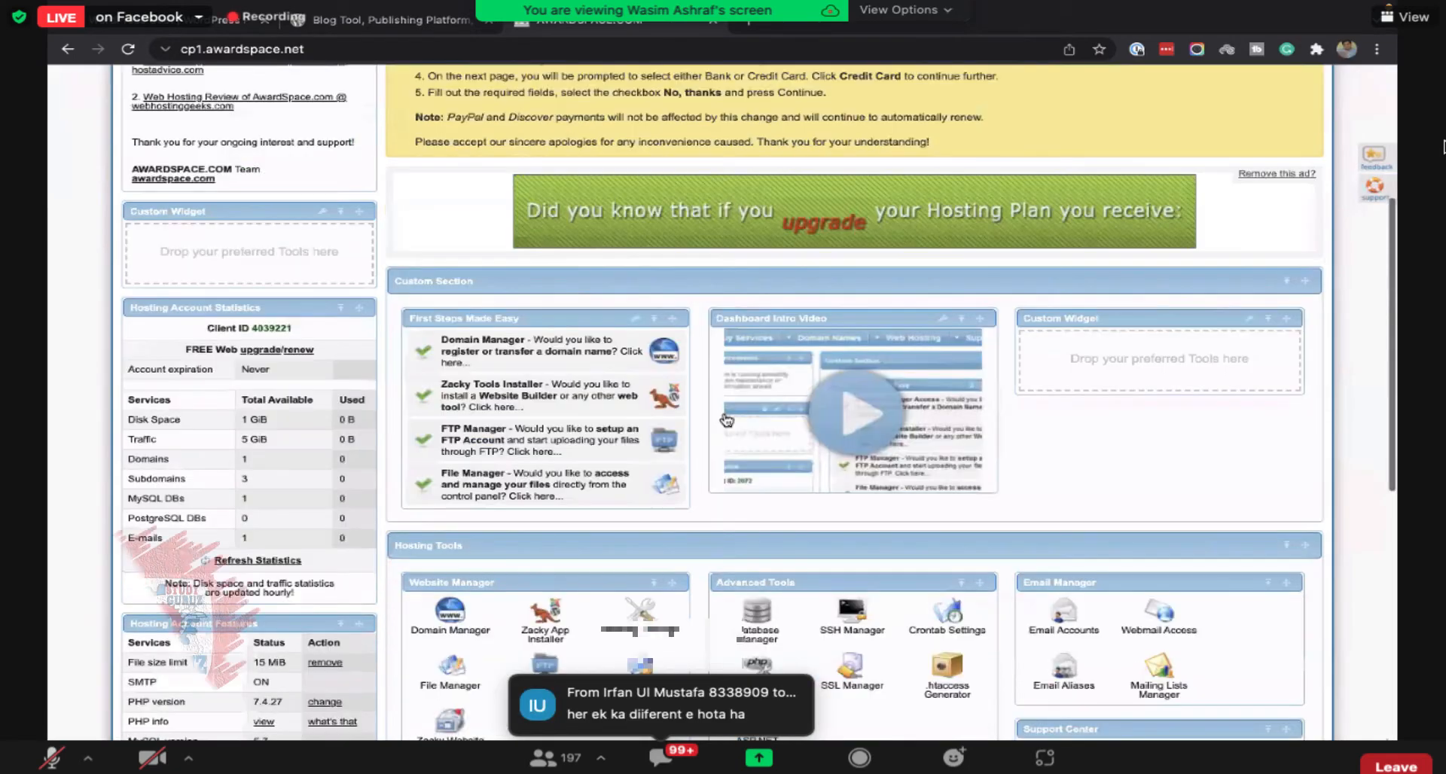
scroll(904, 592, "up", 4)
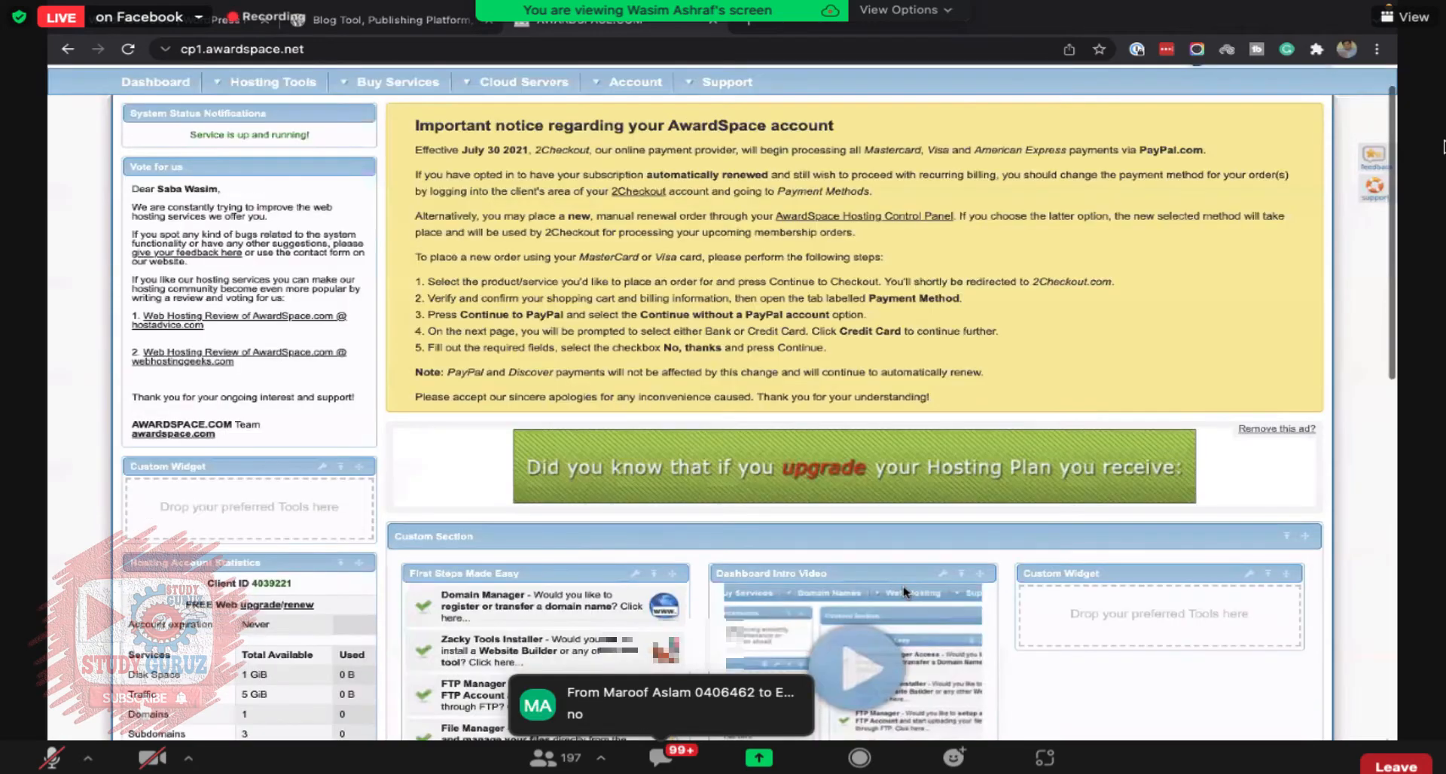
scroll(902, 586, "down", 10)
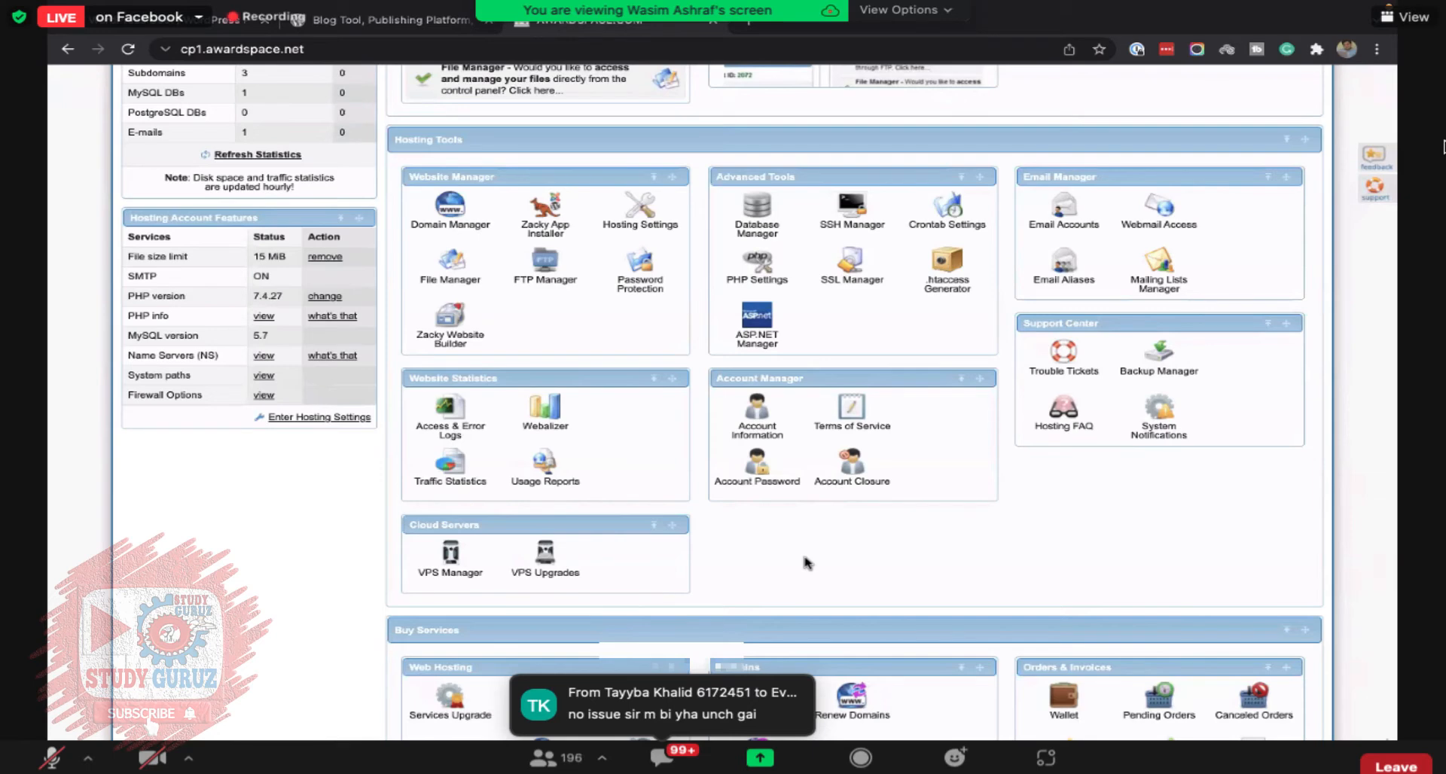
key("ctrl+shift+Tab")
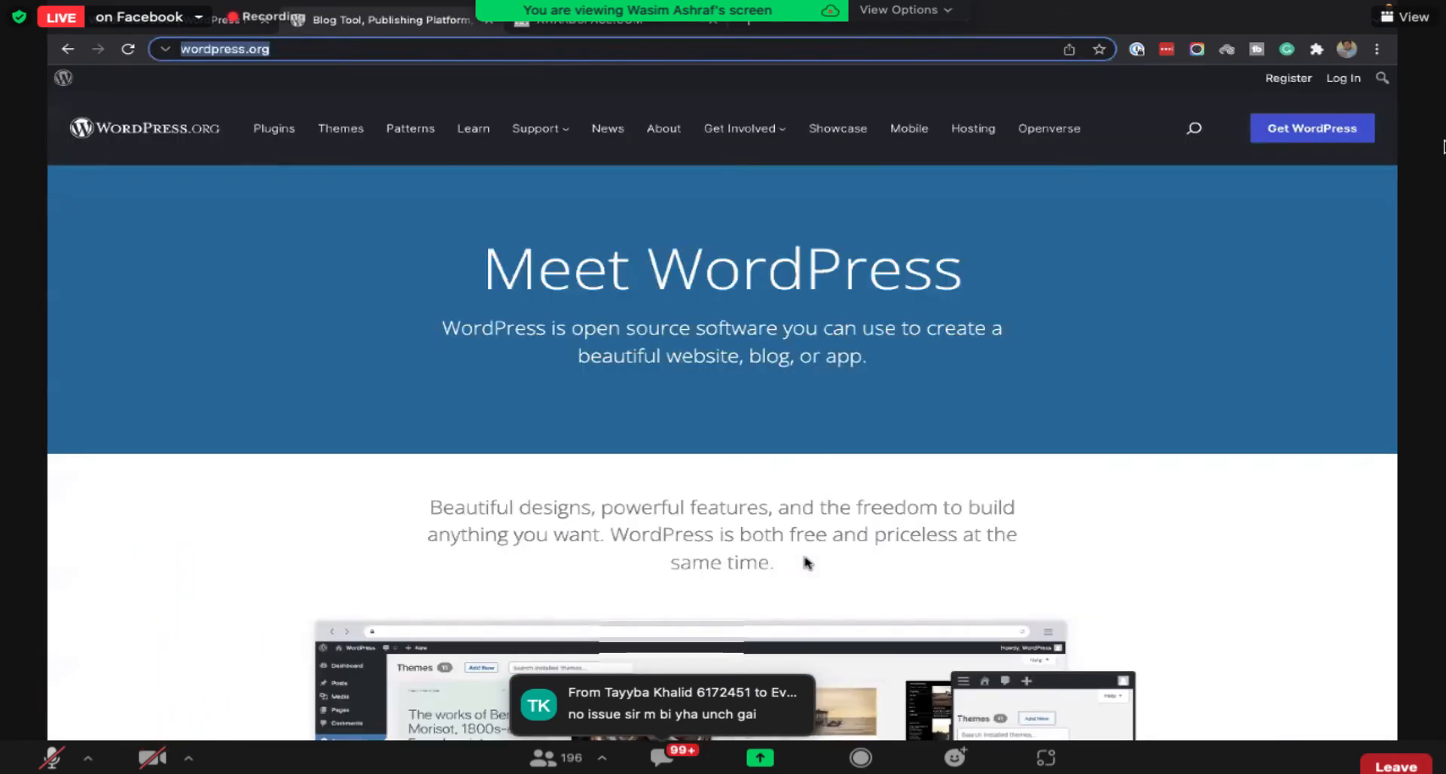
scroll(806, 563, "down", 2)
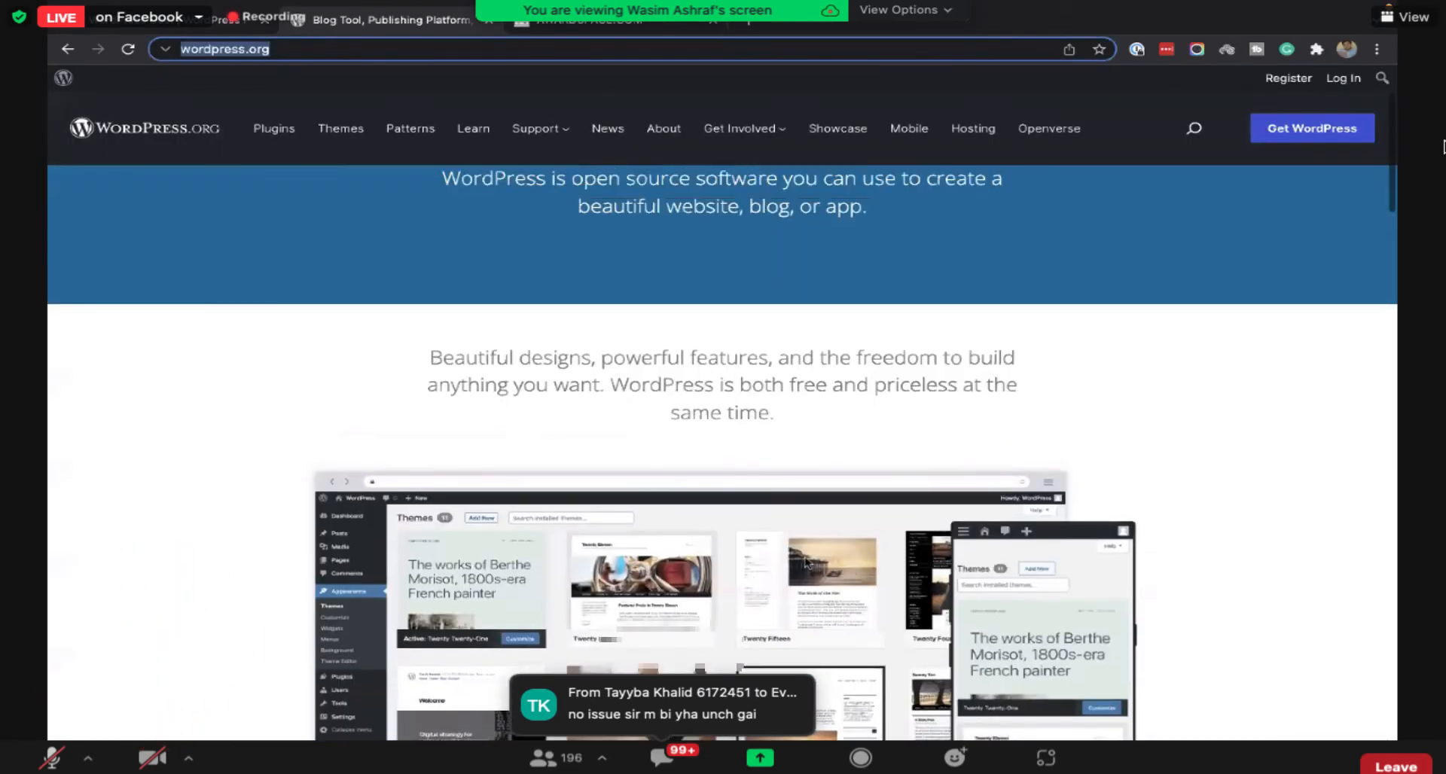
scroll(805, 561, "up", 2)
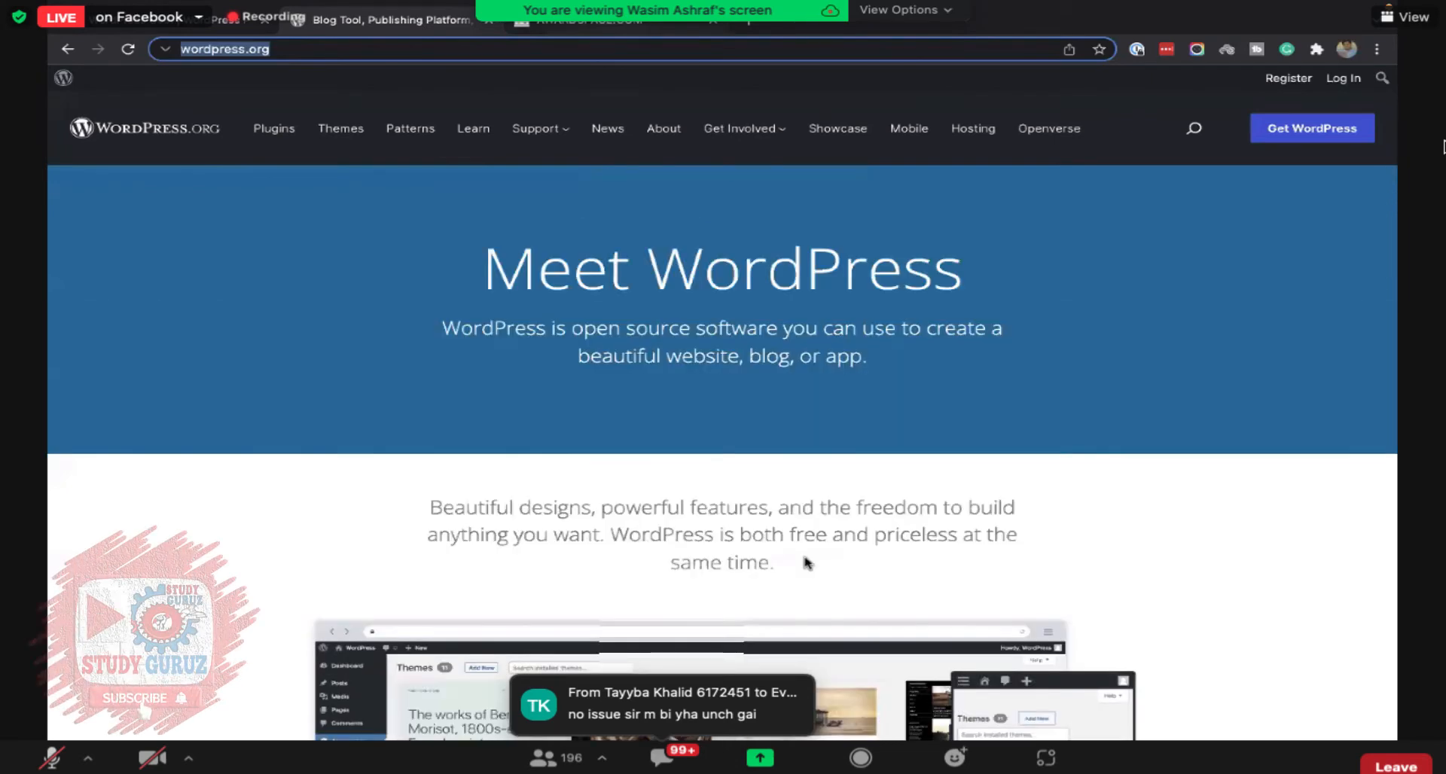
Return to the AwardSpace control panel tab and its Hosting Tools section
left_click(608, 29)
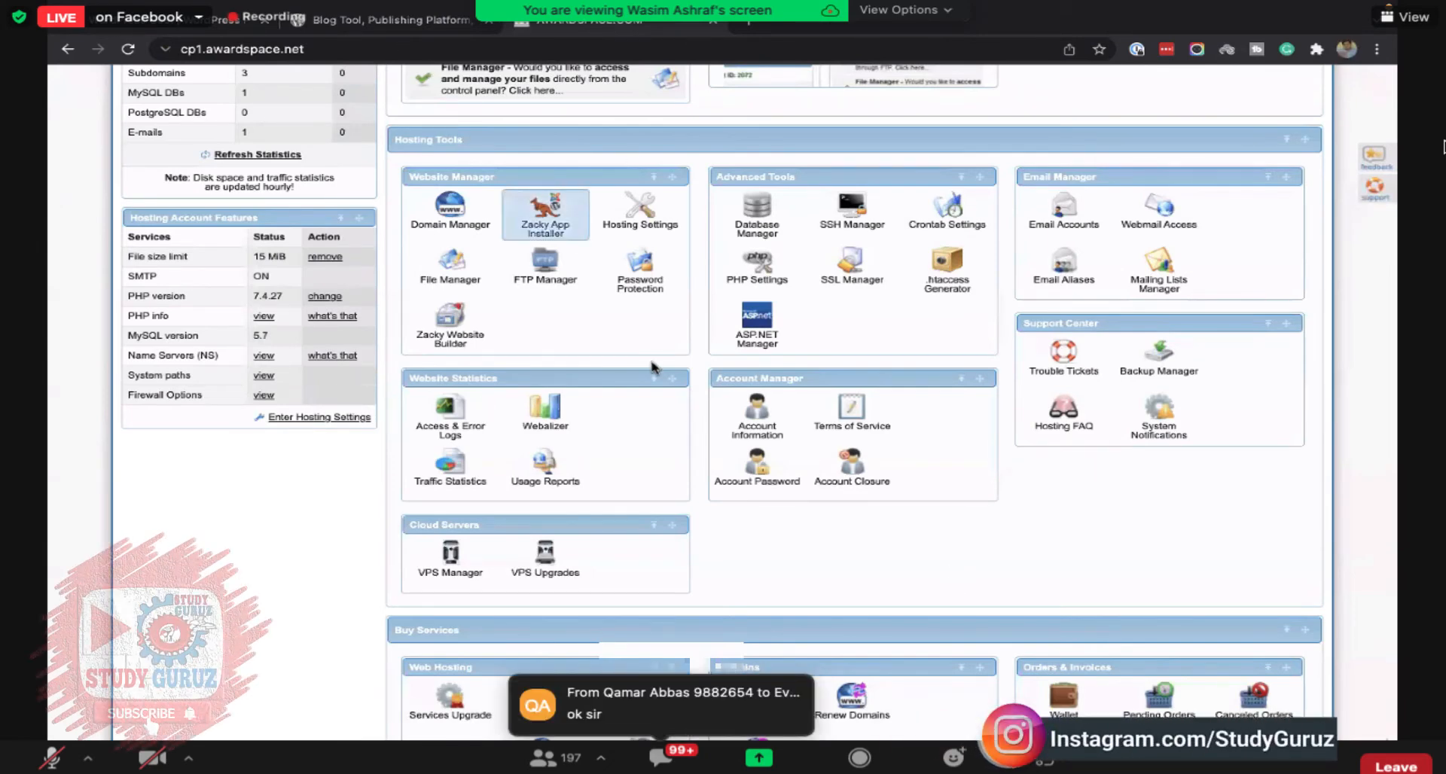
scroll(652, 367, "up", 2)
scroll(652, 367, "up", 2)
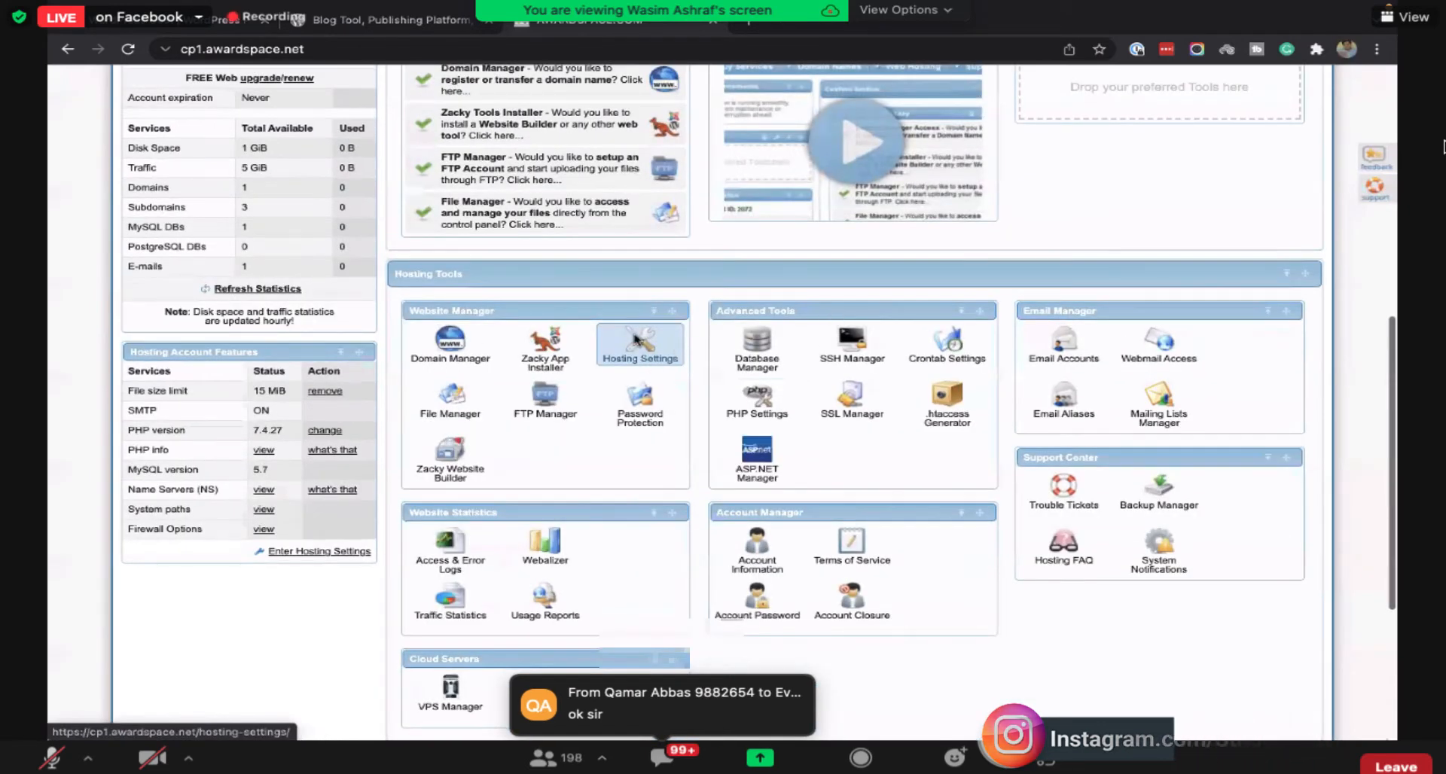
scroll(433, 185, "down", 2)
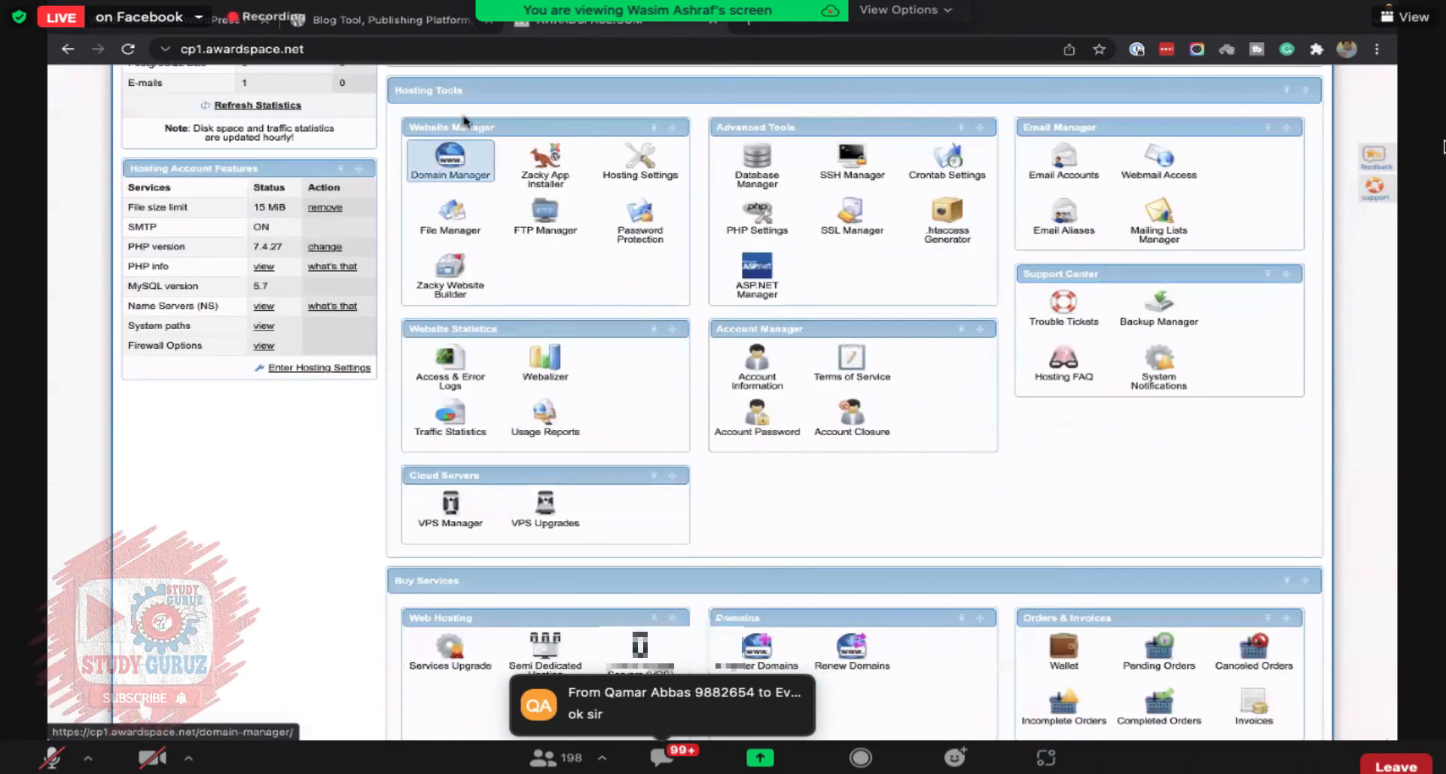
Zoom the browser page to 110%
left_click(1378, 50)
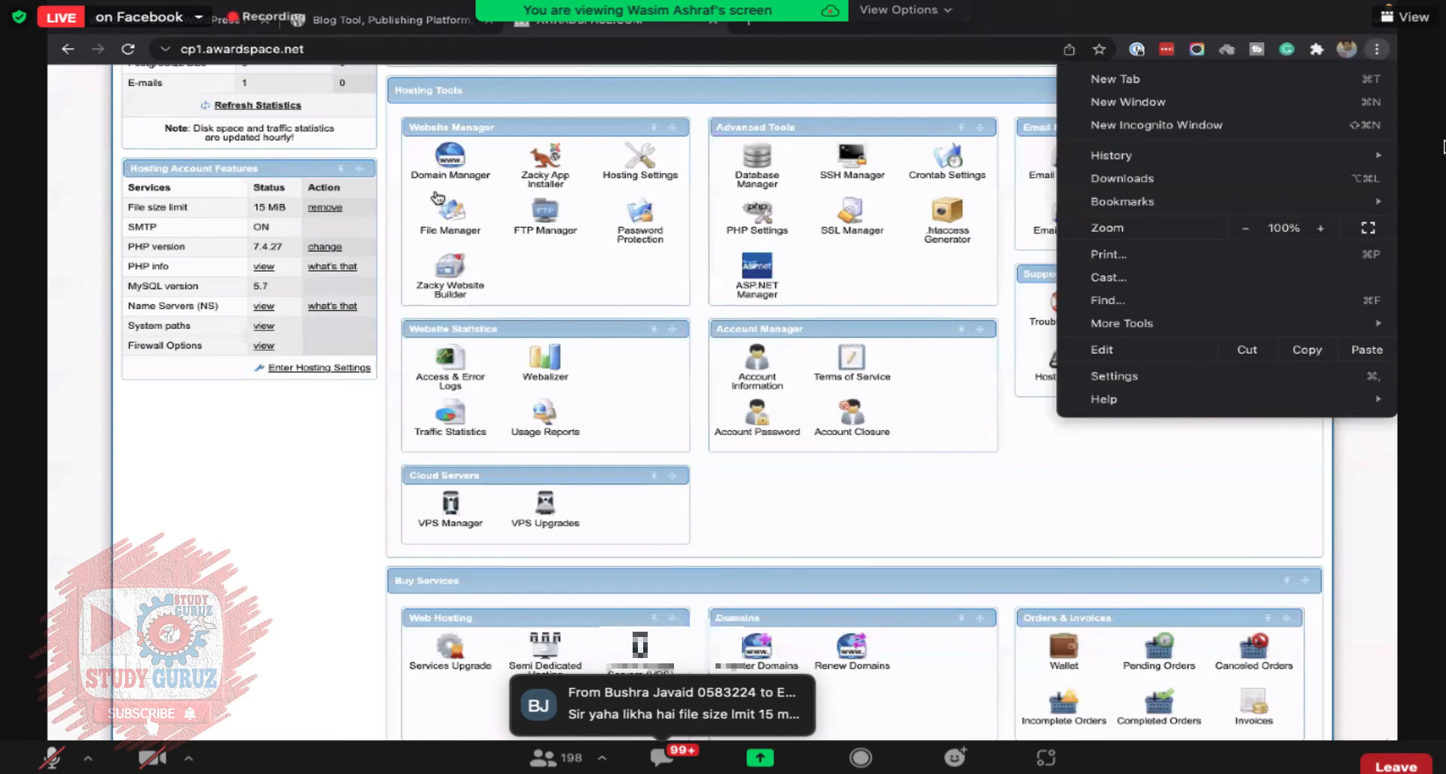
key("super+equal")
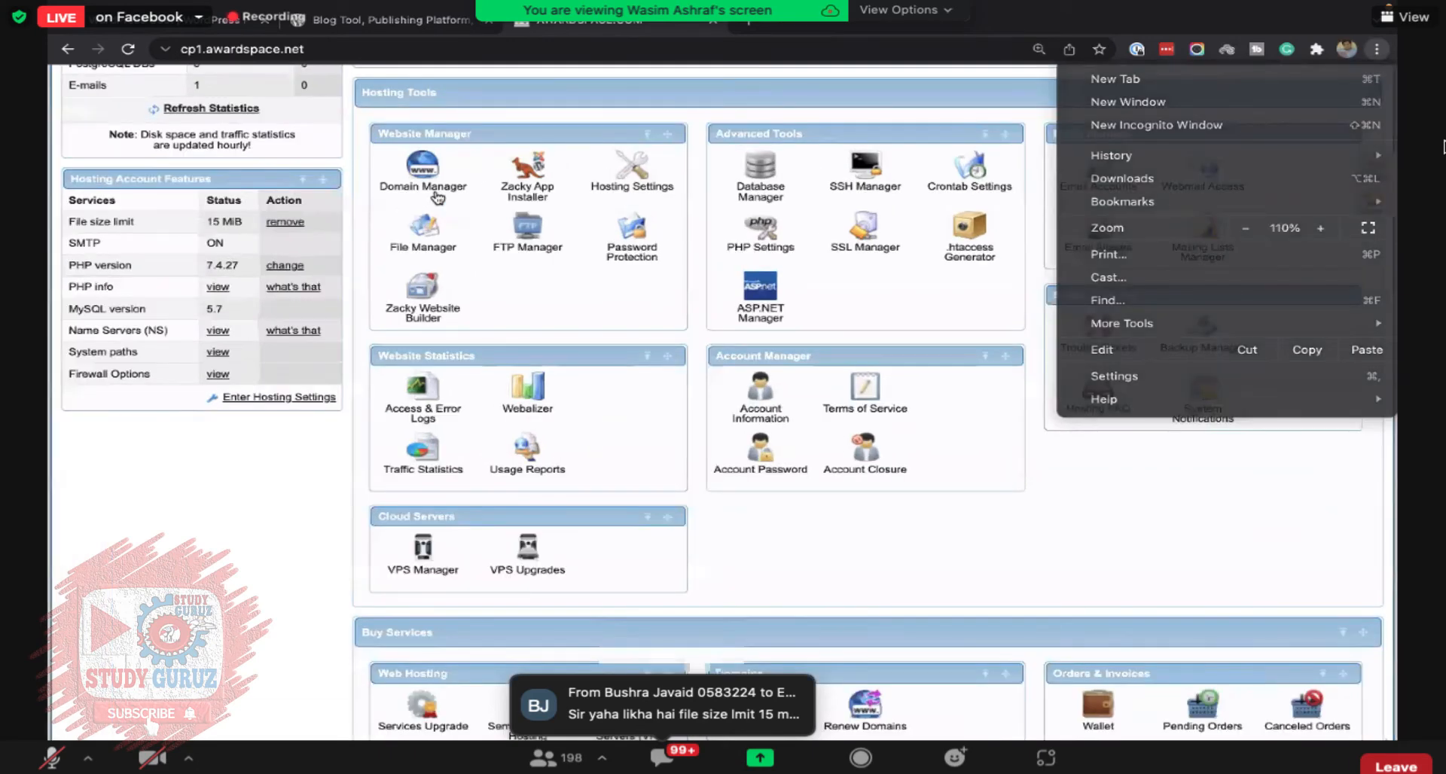
key("Escape")
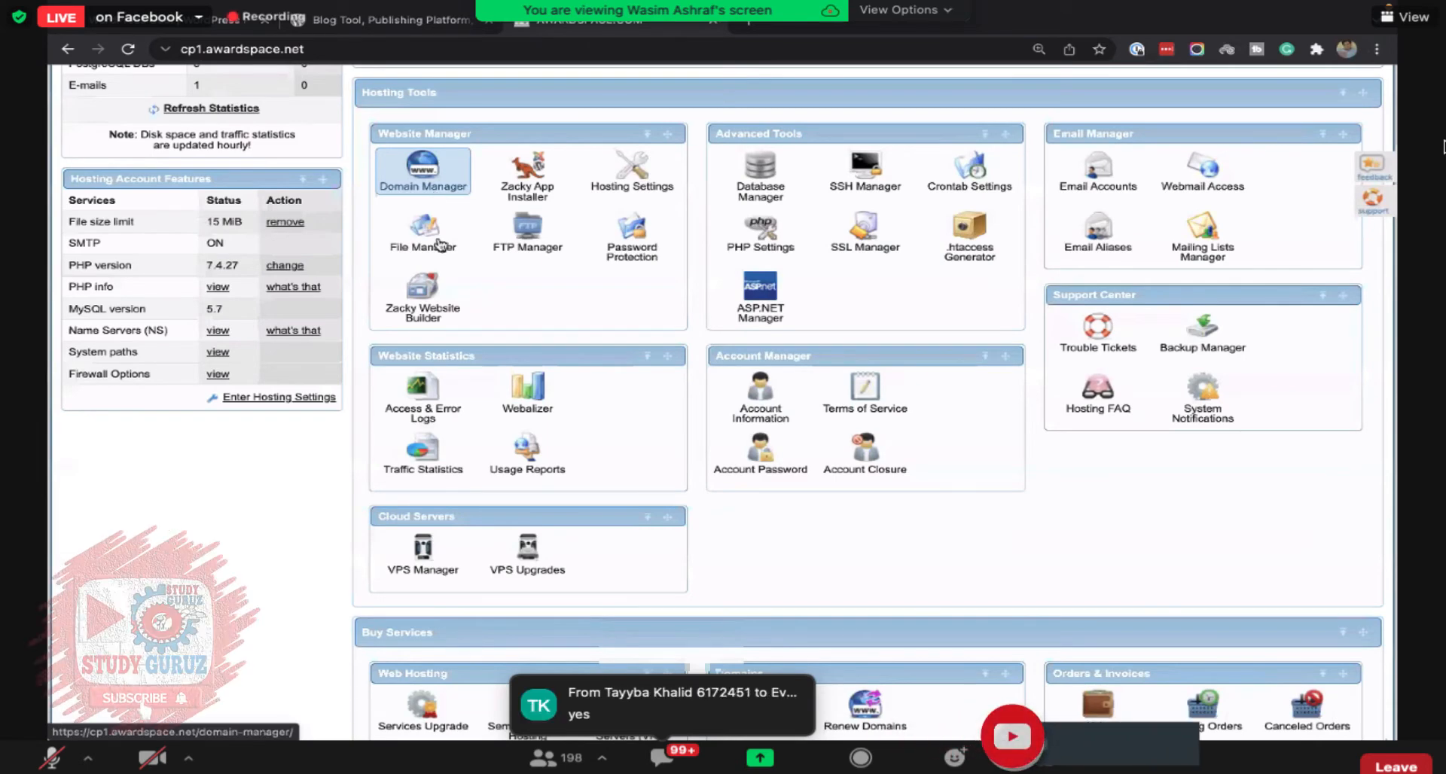
scroll(437, 290, "up", 1)
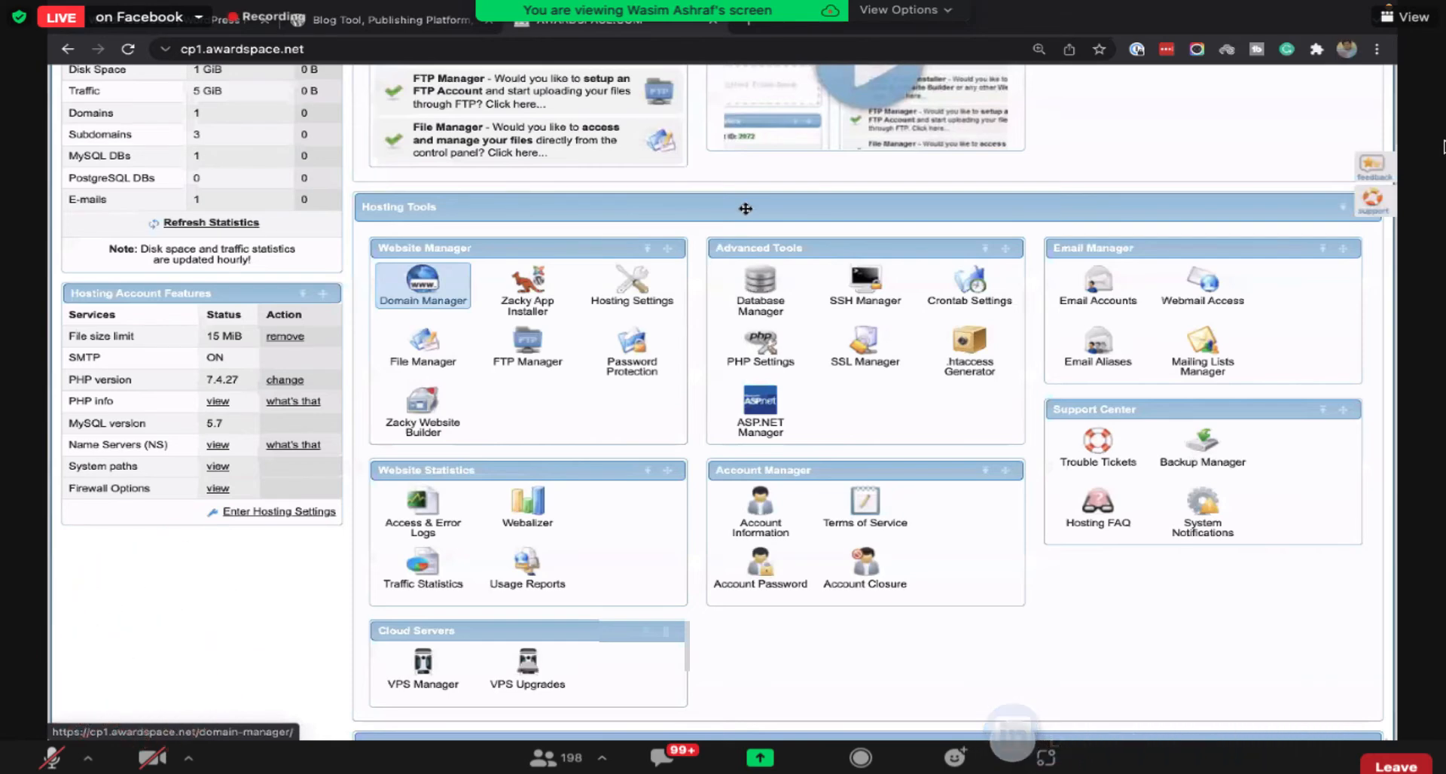
Open Domain Manager under Website Manager and focus the Register a new Domain field
left_click(760, 279)
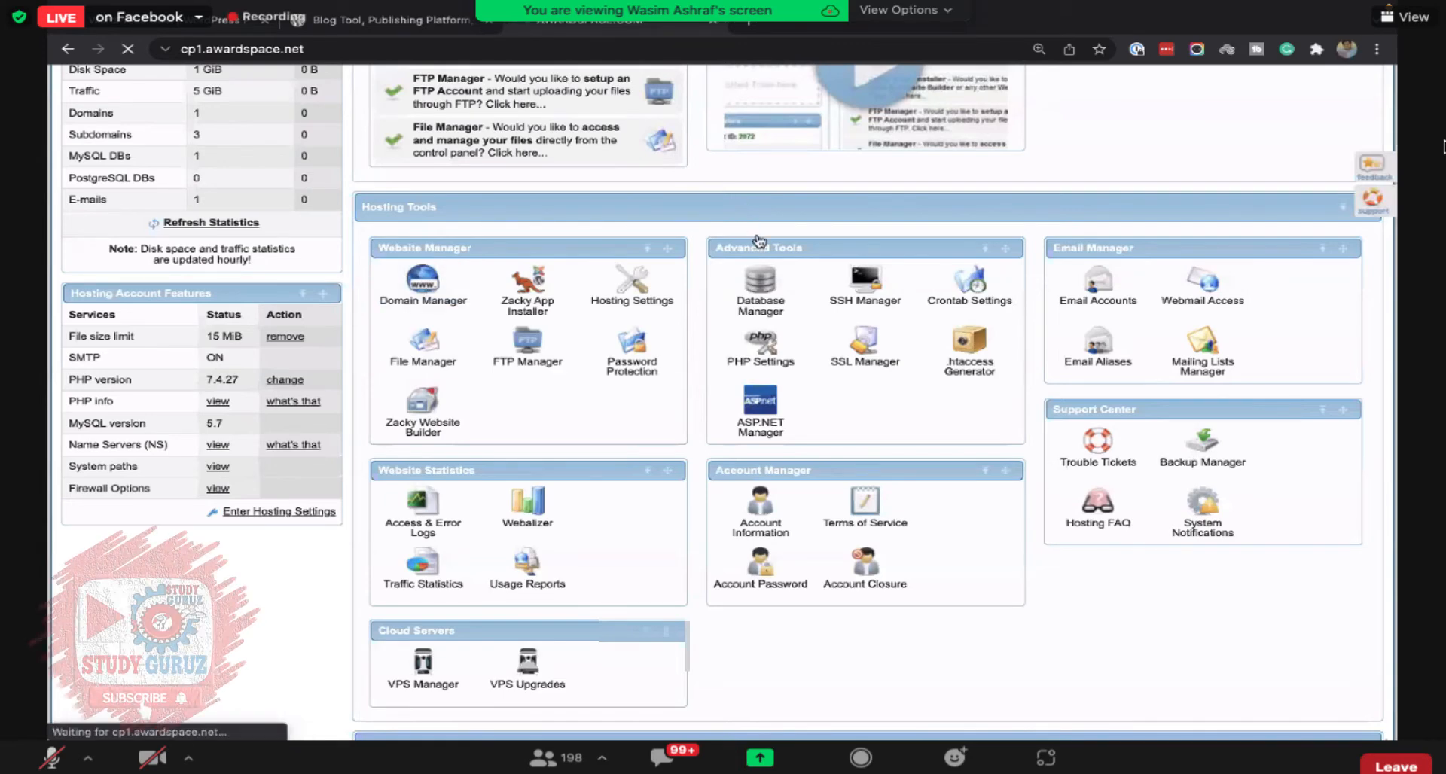
scroll(759, 241, "down", 1)
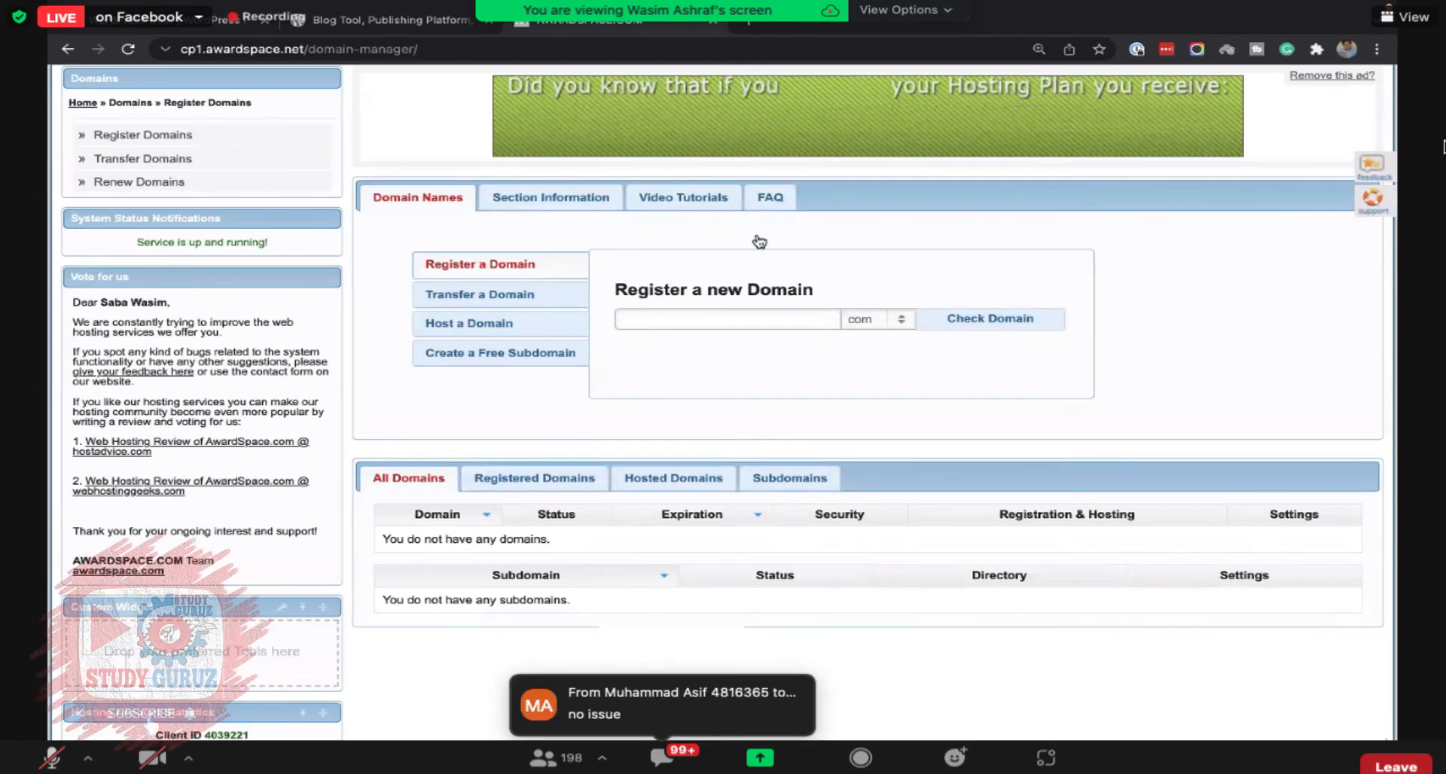
scroll(256, 120, "up", 1)
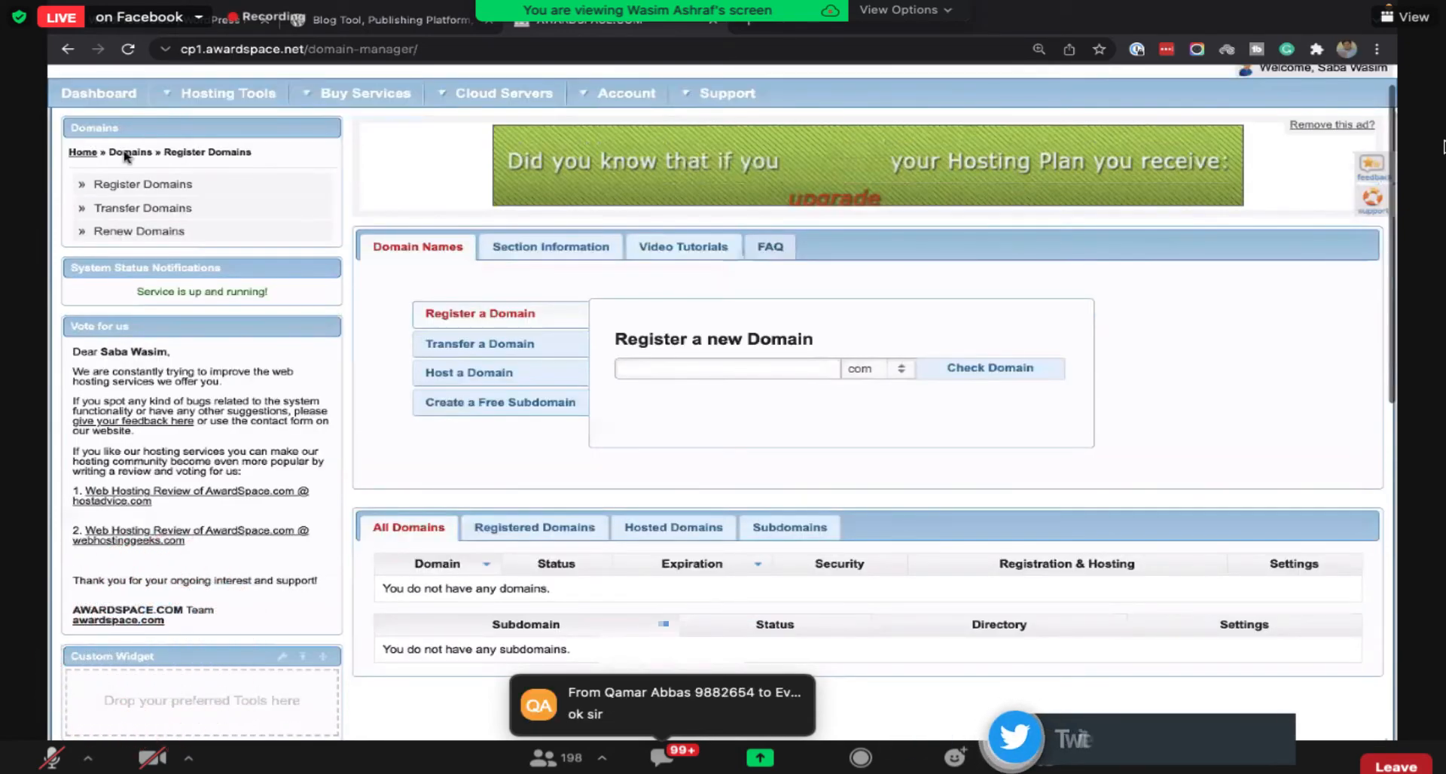
scroll(126, 156, "up", 1)
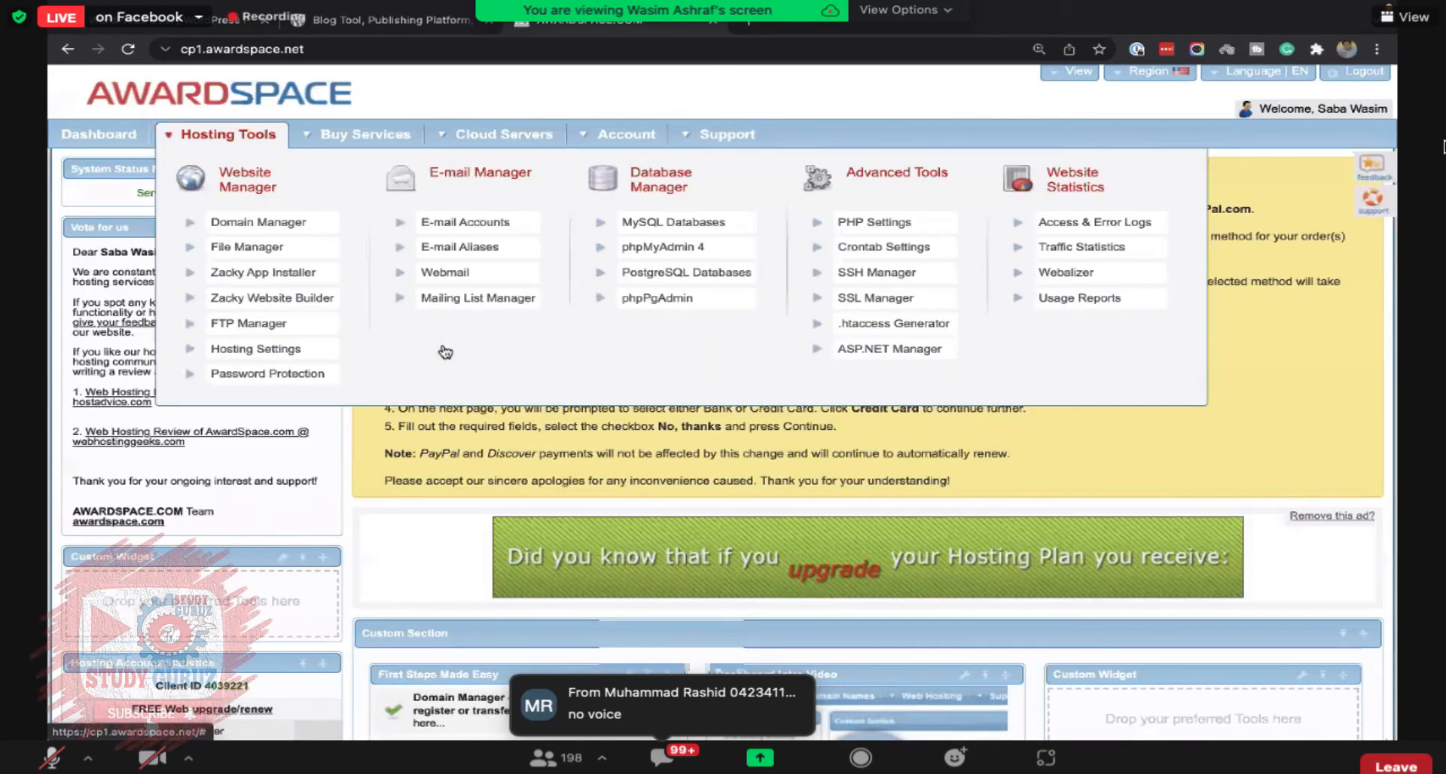
scroll(445, 352, "down", 8)
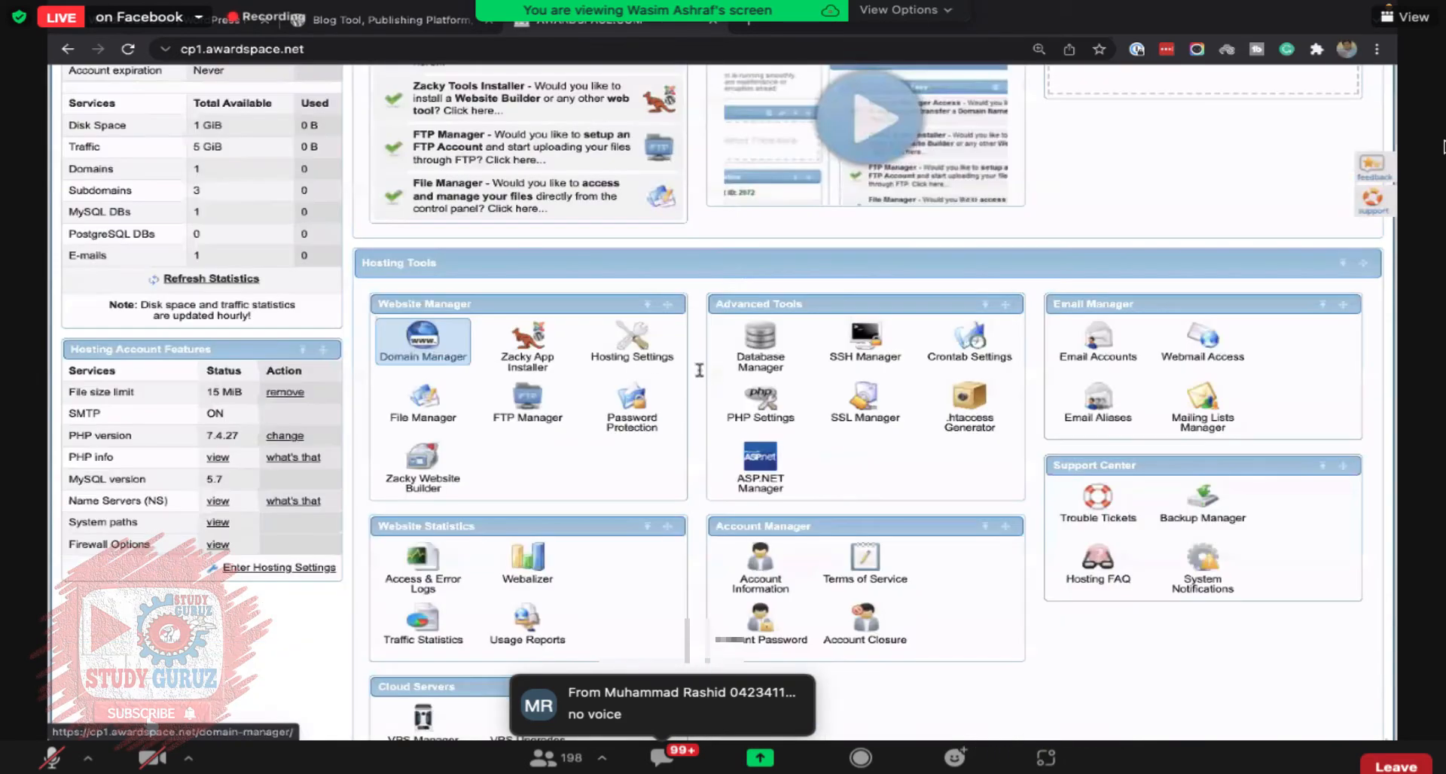
left_click(748, 469)
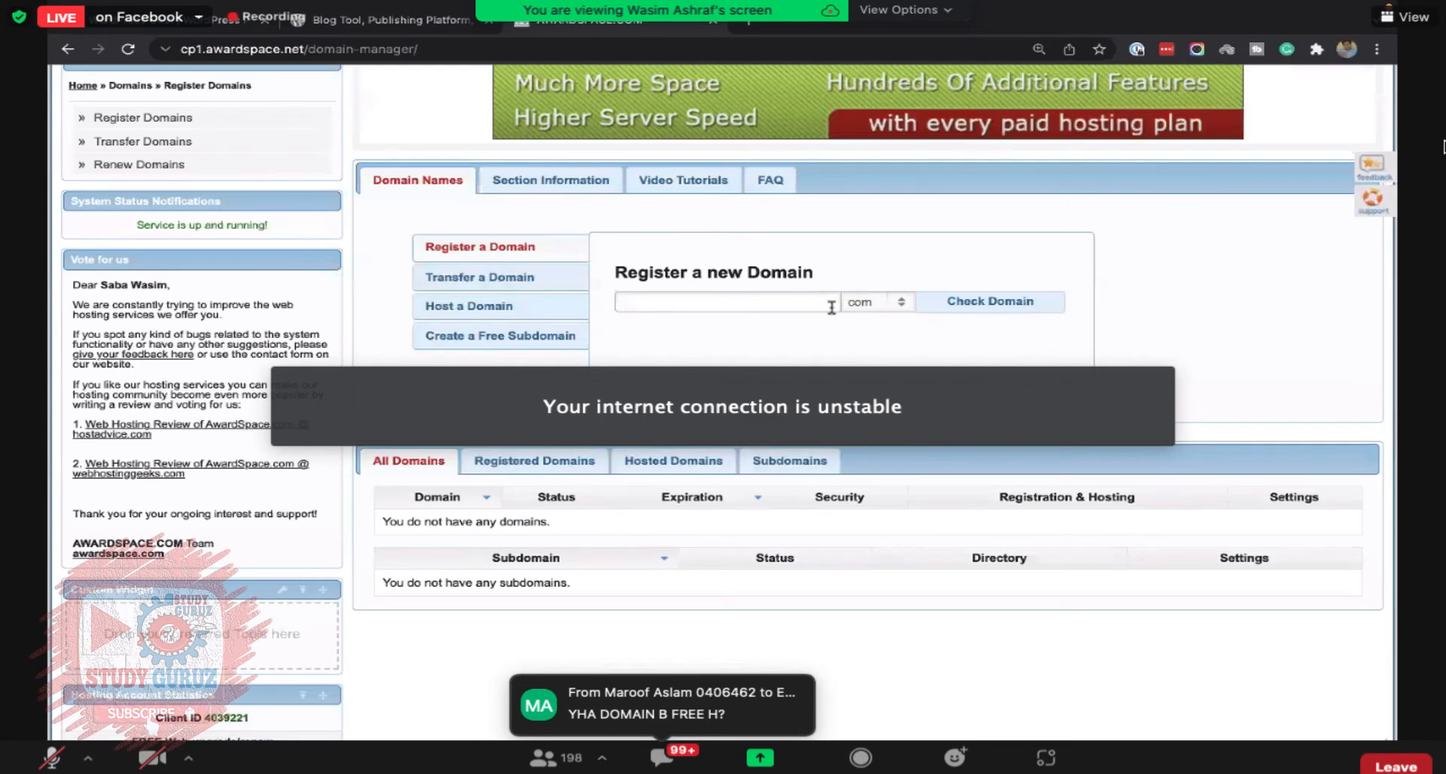
left_click(736, 306)
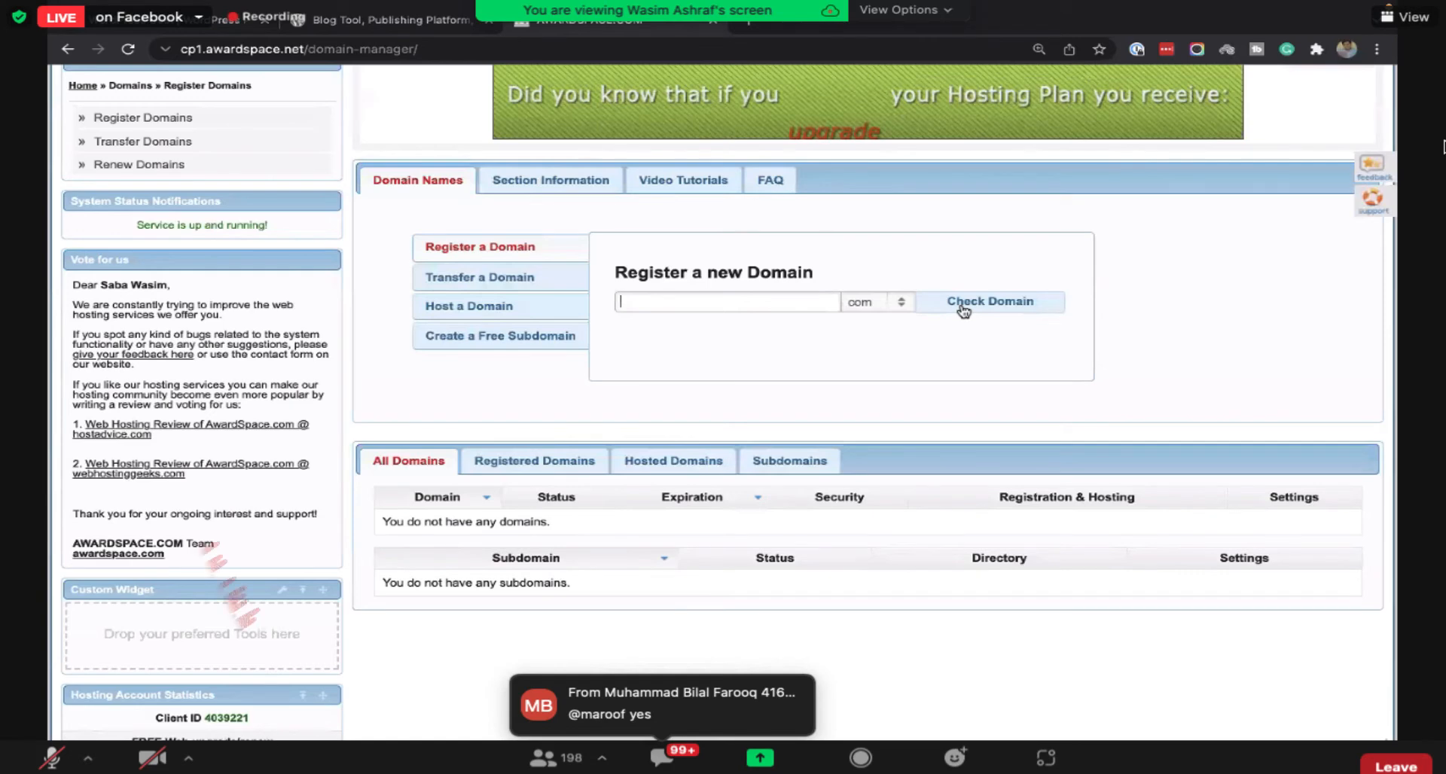
left_click(800, 303)
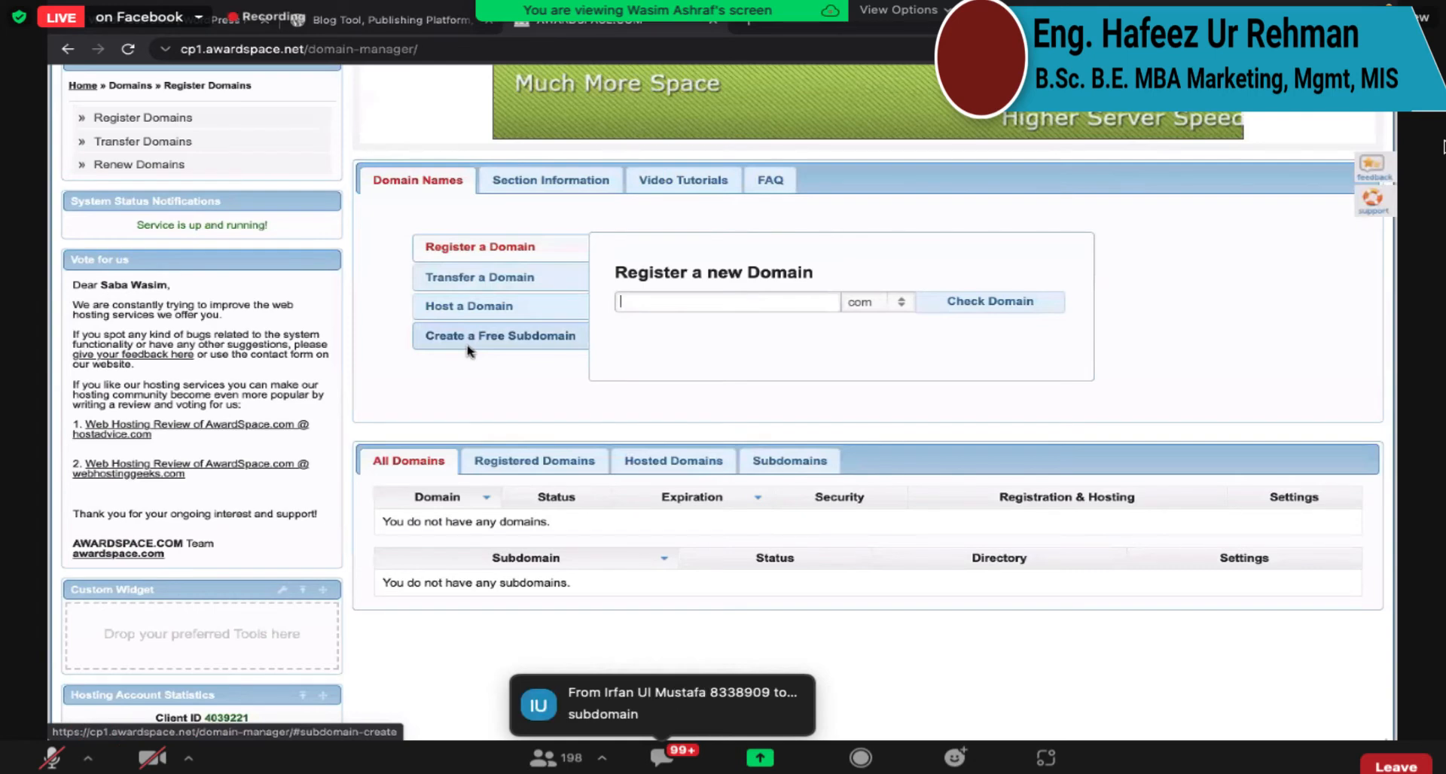
Open the Create a Free Subdomain form in the Domain Names tab
left_click(467, 347)
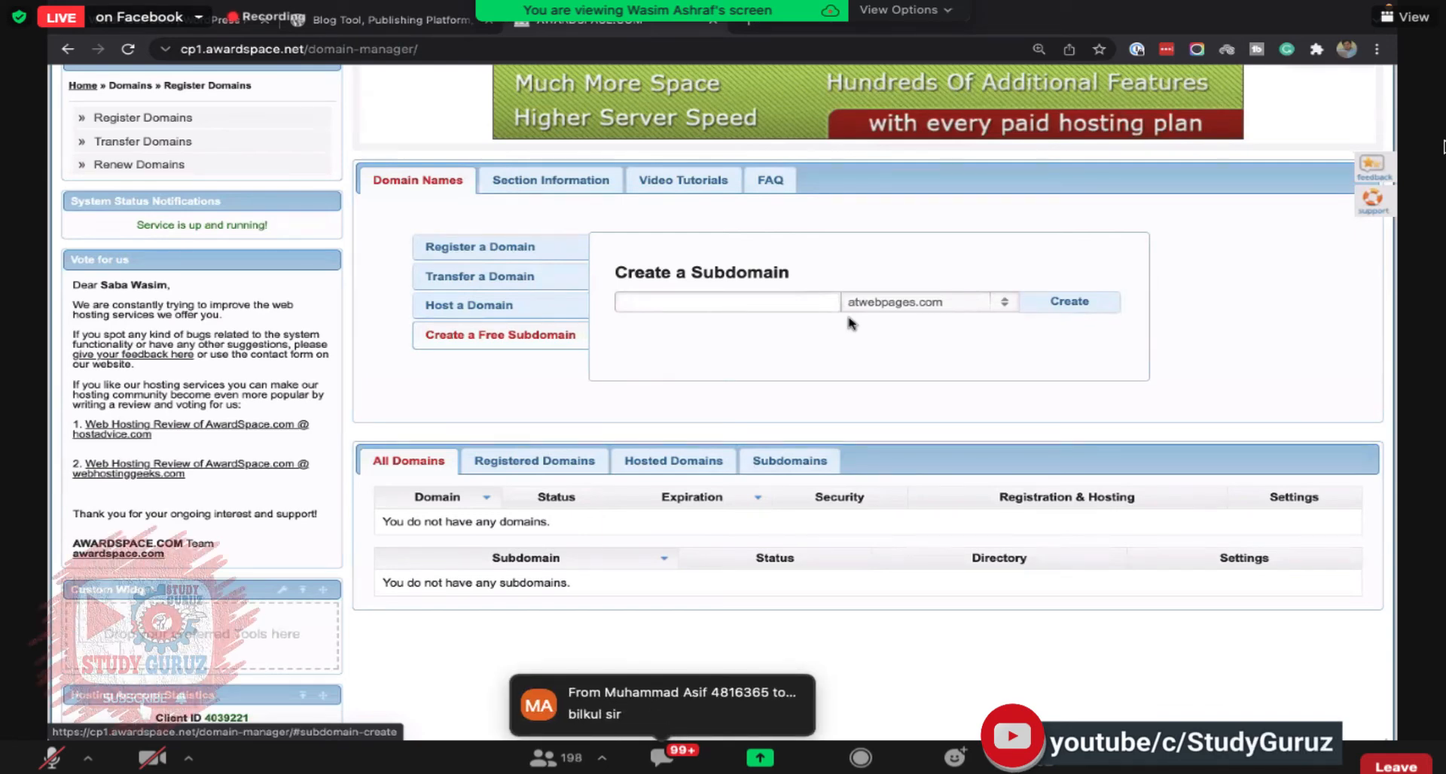
Create the free subdomain ecomb4 on atwebpages.com
type("asif")
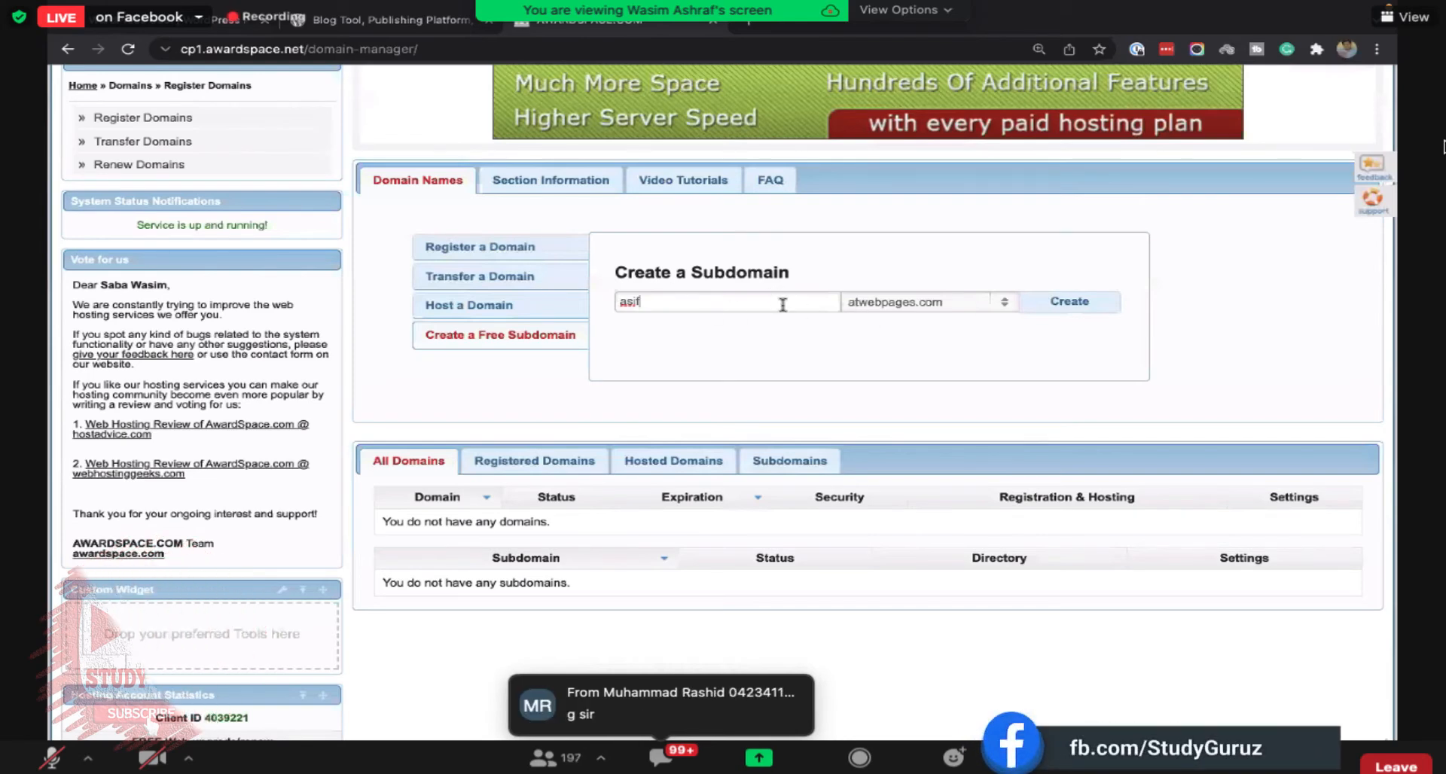
left_click(497, 347)
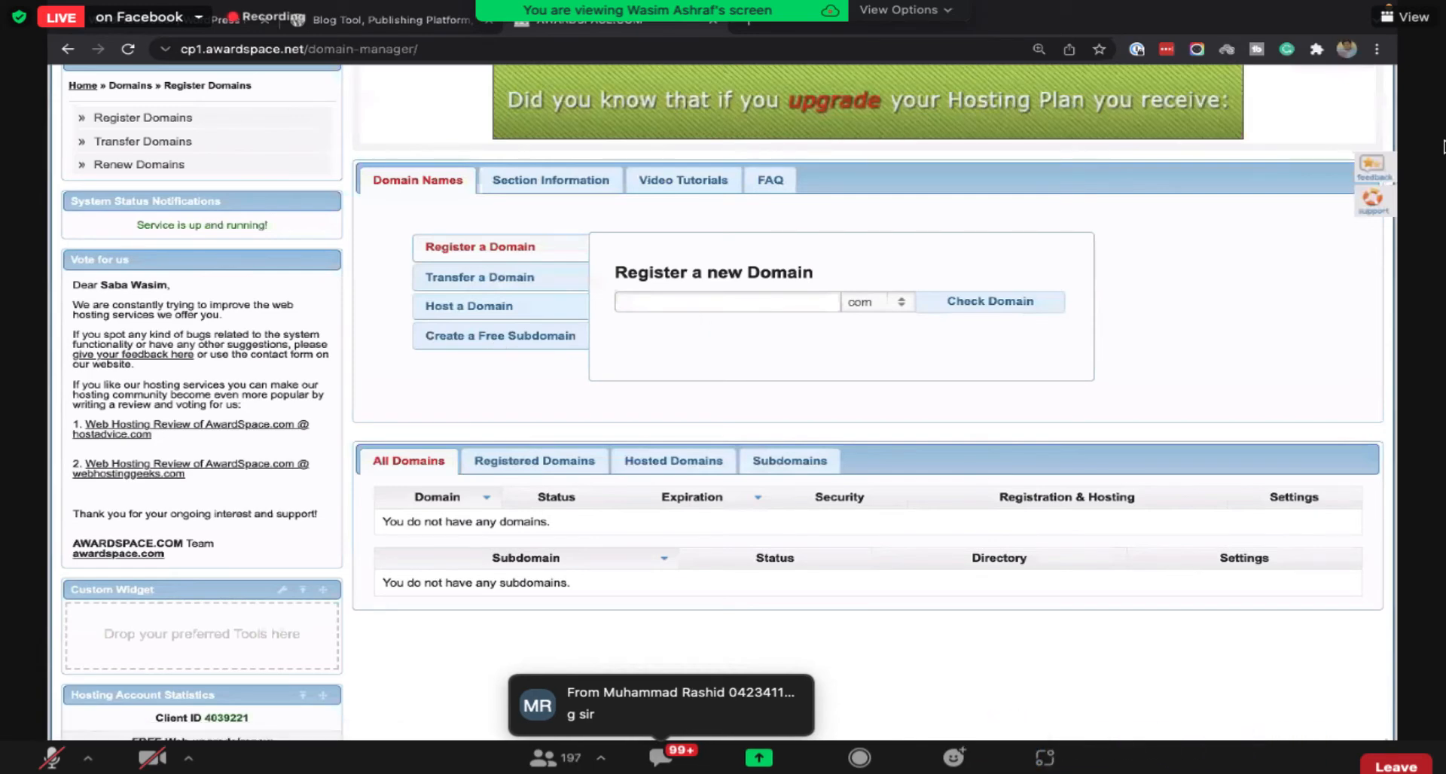
left_click(501, 335)
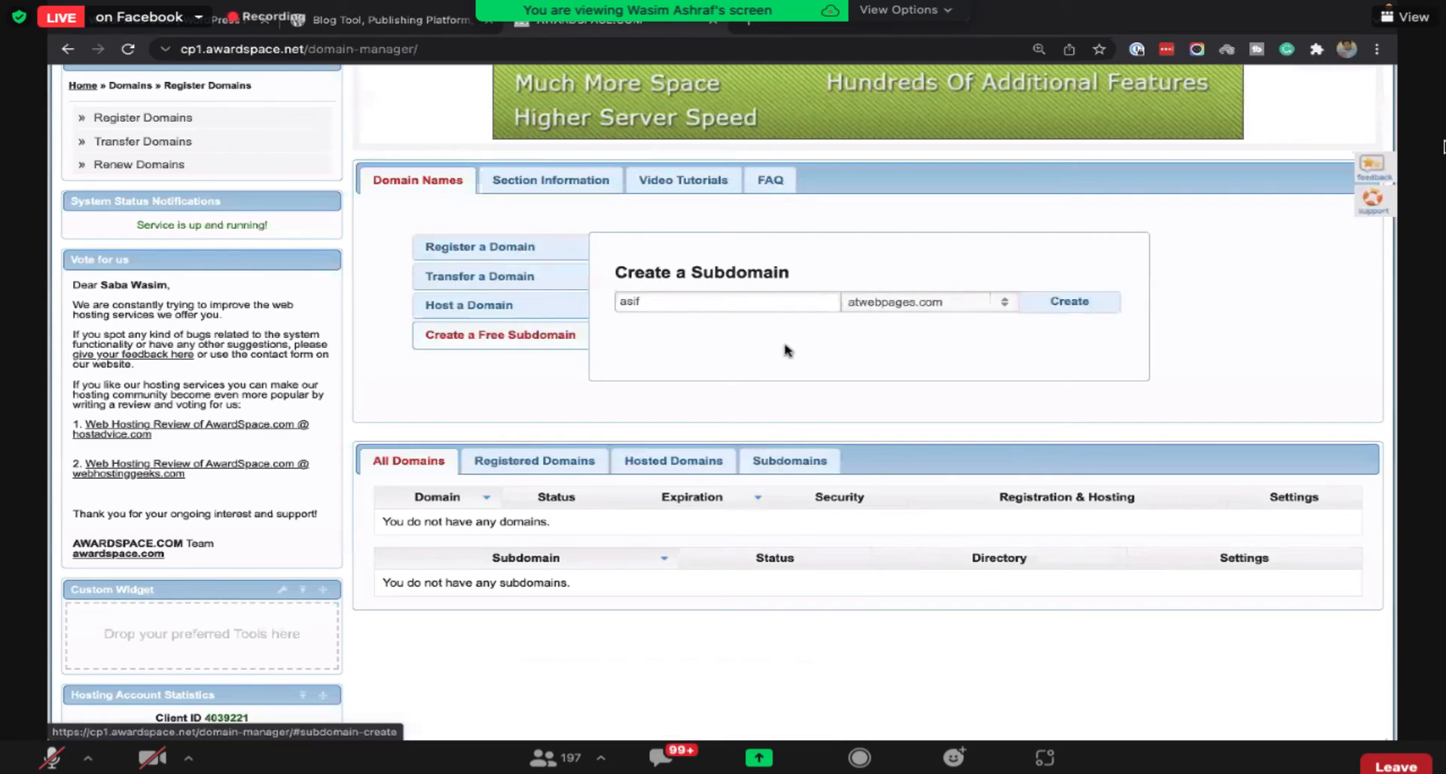
type("a")
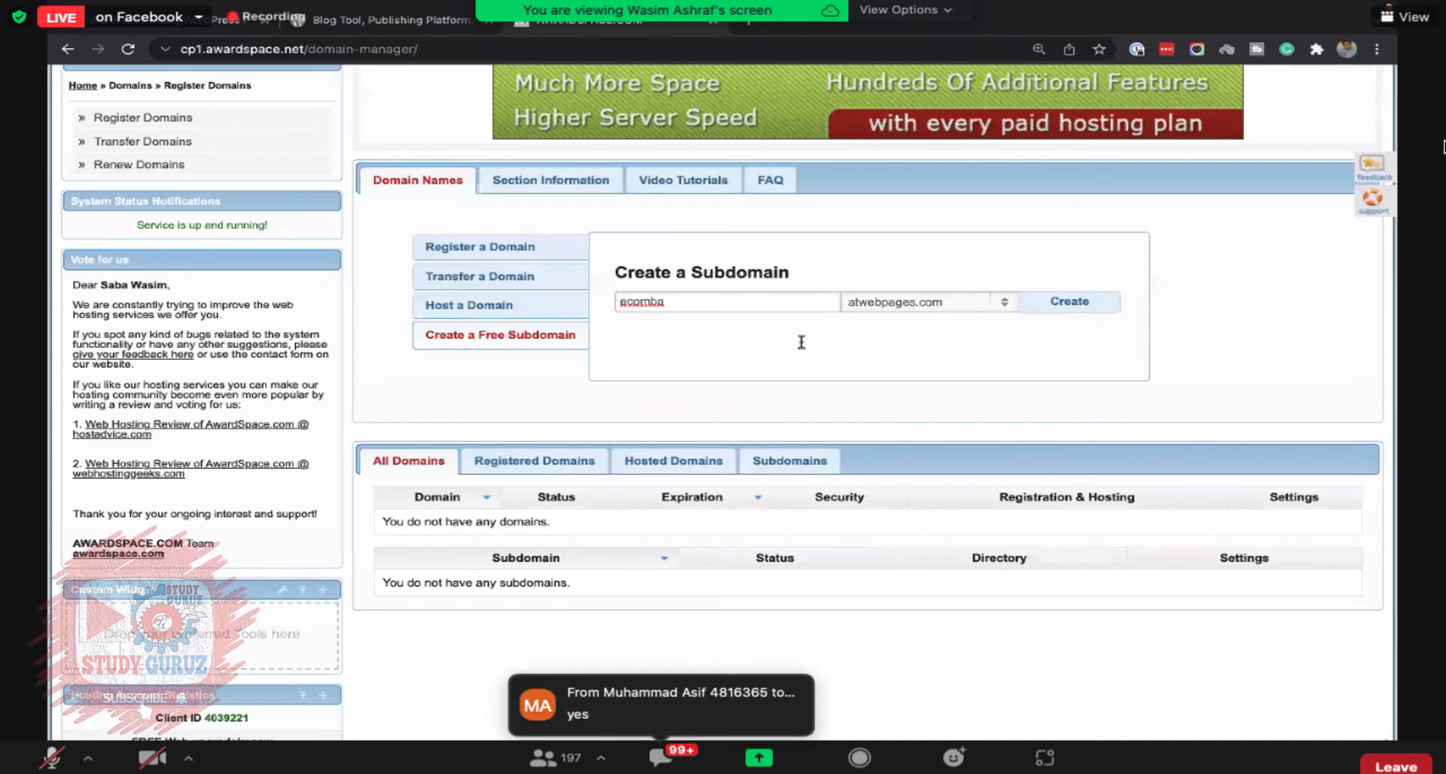
type("l")
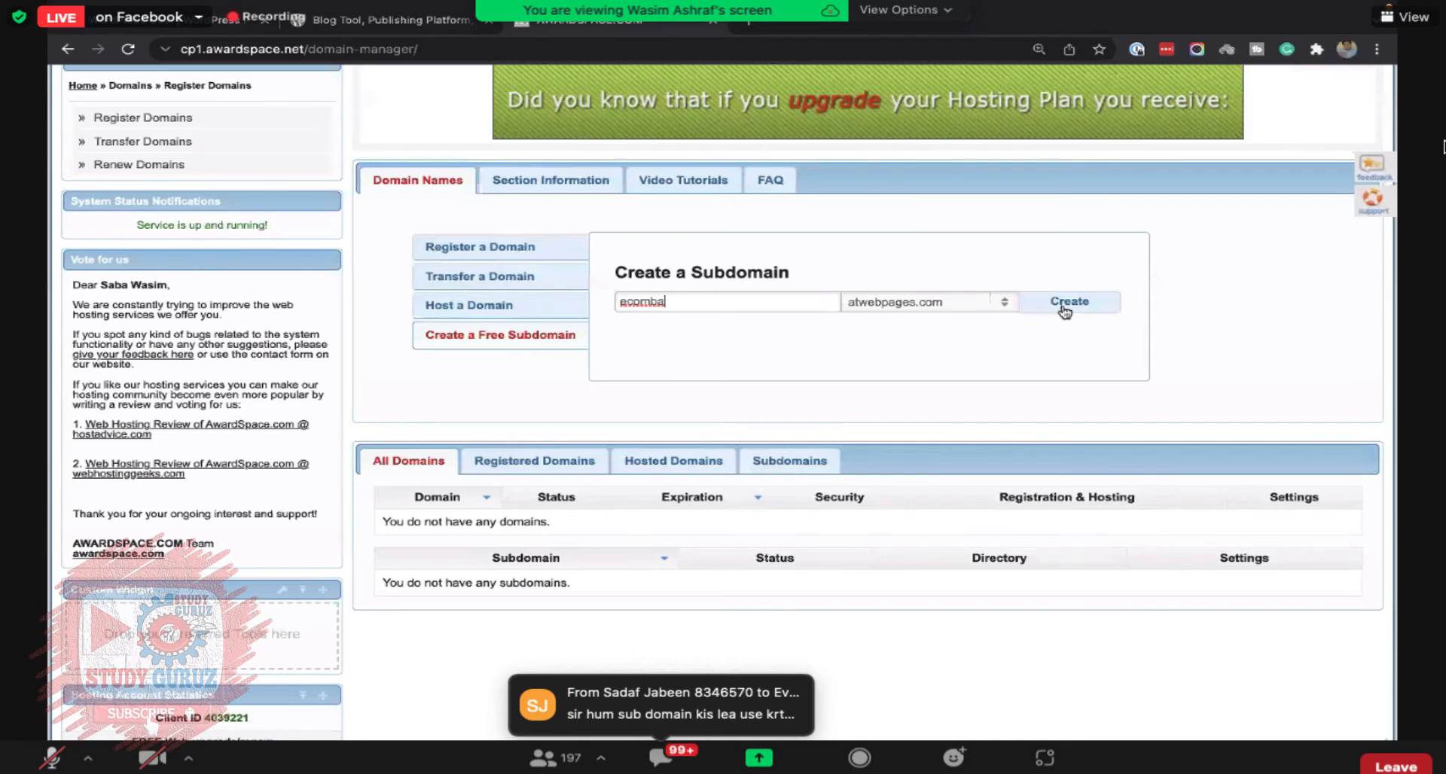
key("BackSpace")
key("BackSpace")
type("4")
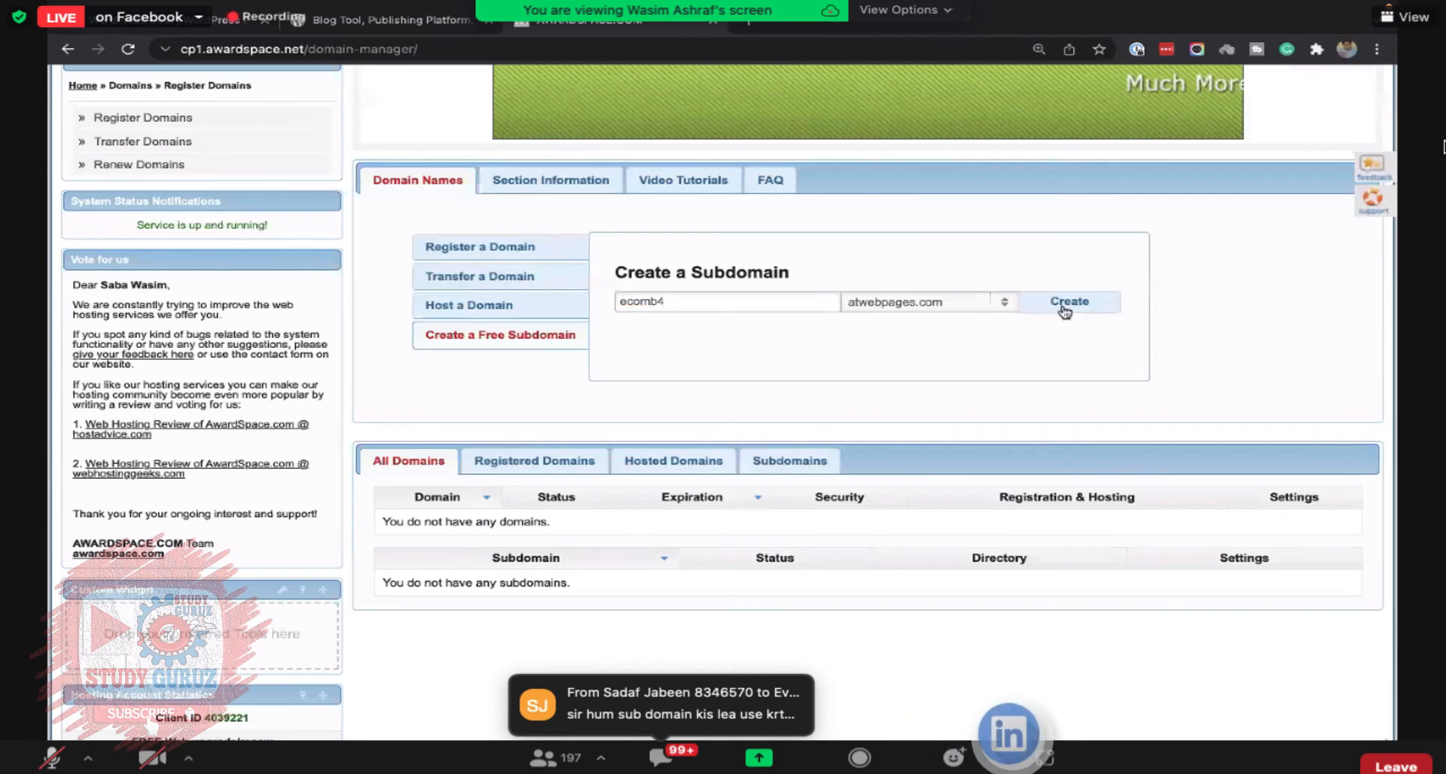
left_click(1065, 305)
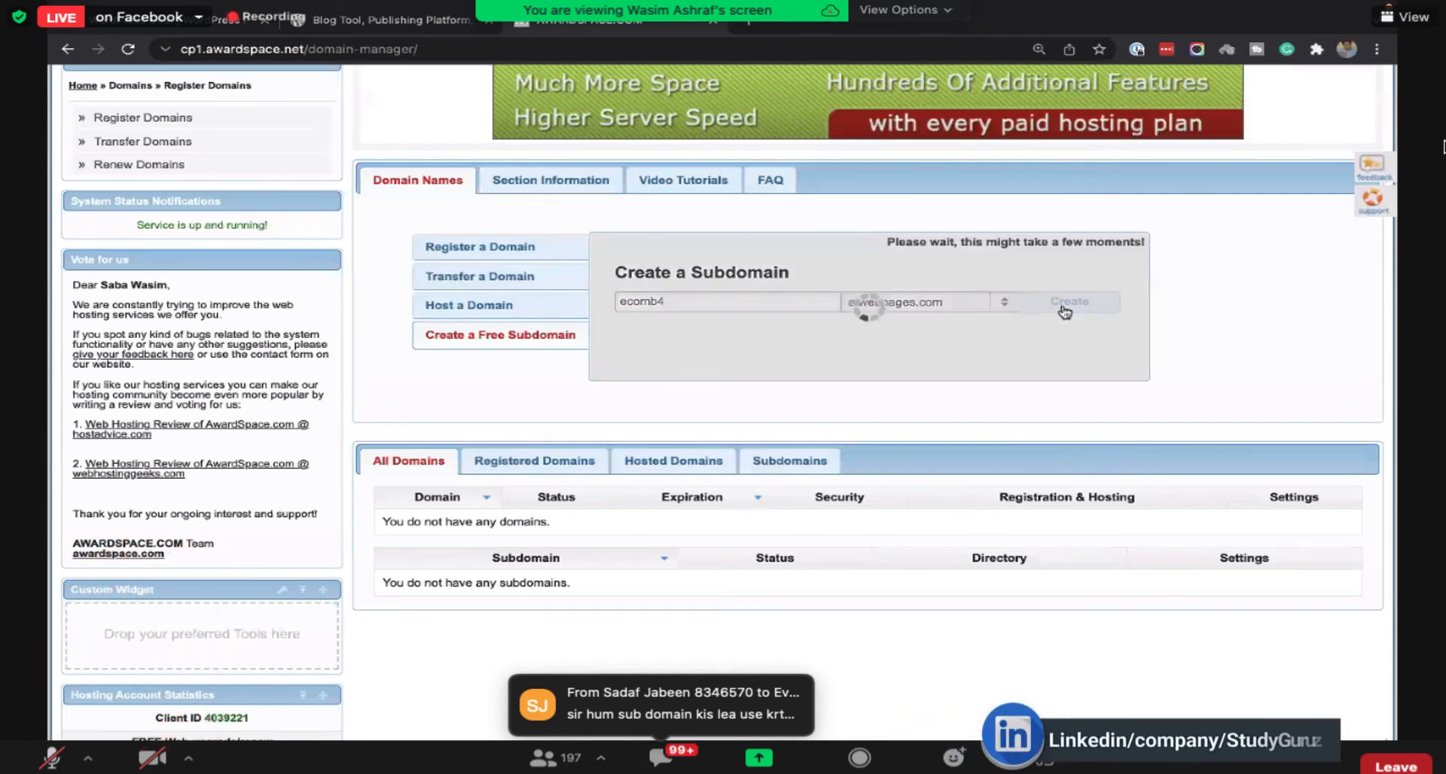
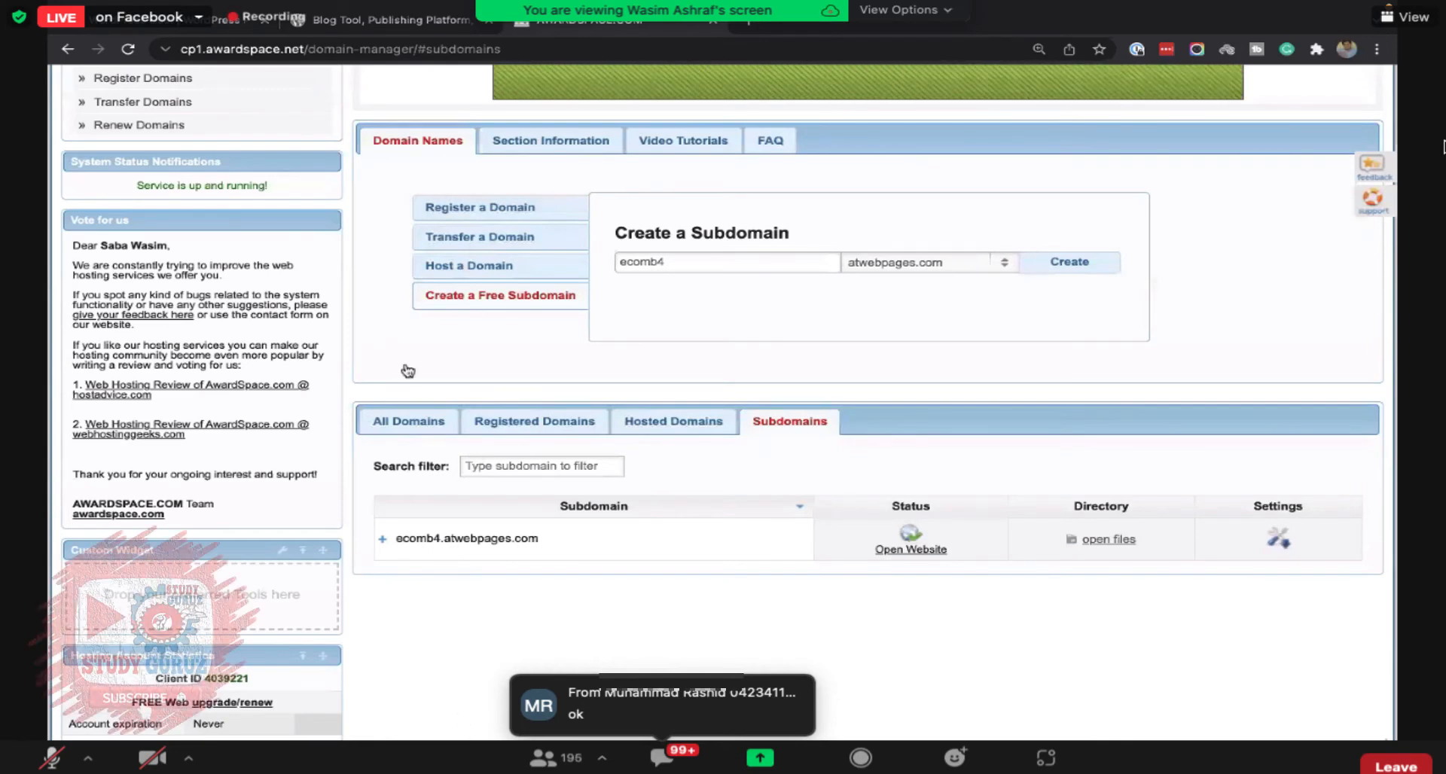
Return to the AwardSpace control panel dashboard, then switch to the WordPress.org tab
scroll(138, 161, "up", 2)
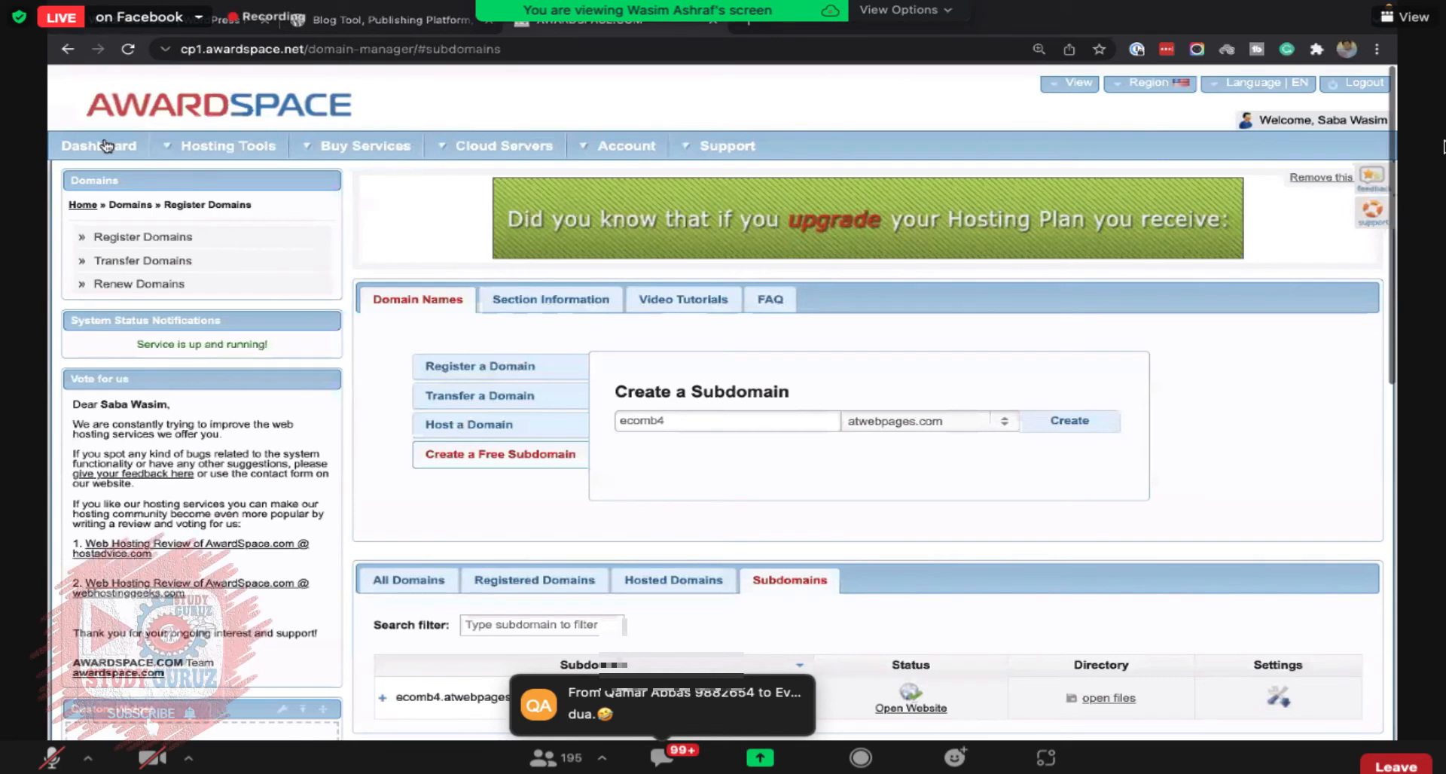
scroll(106, 145, "down", 1)
left_click(106, 144)
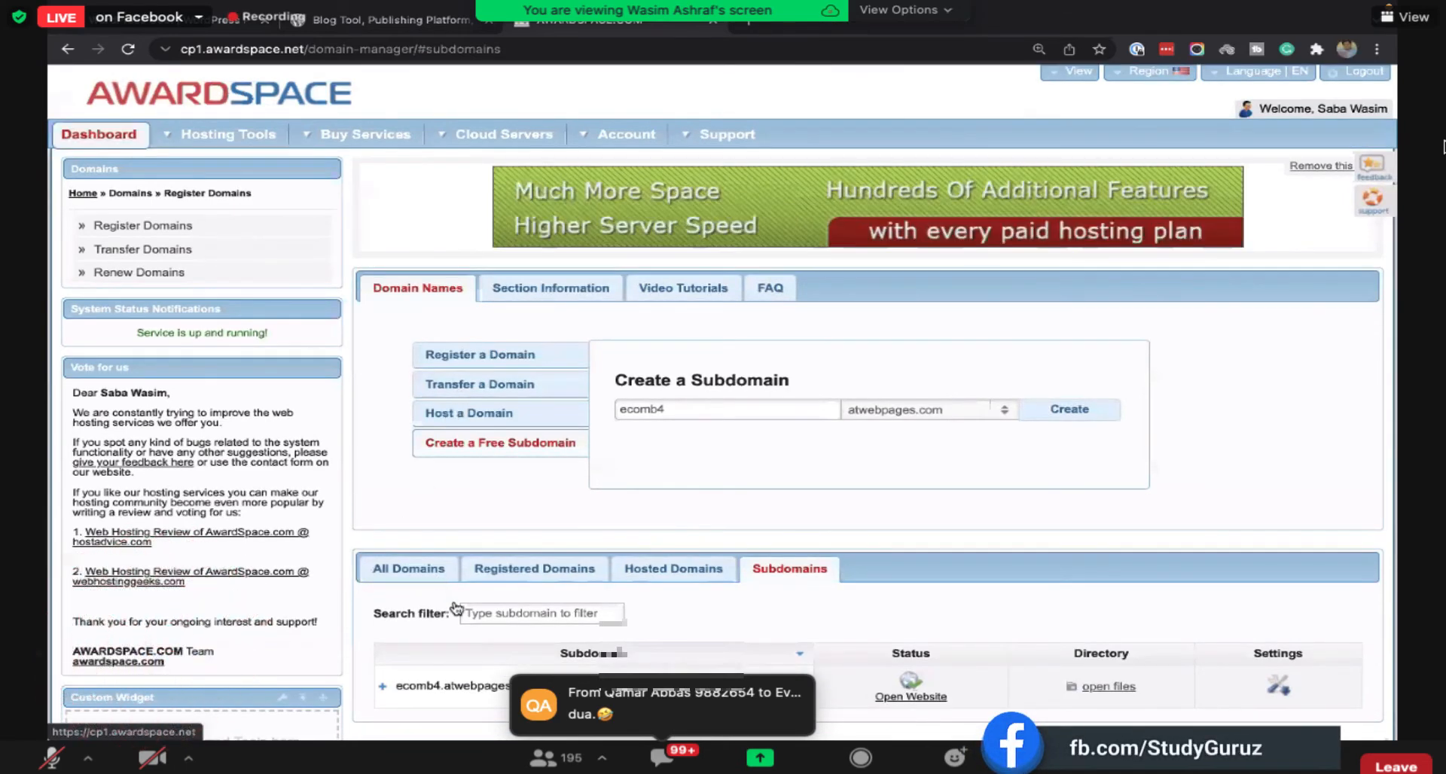
scroll(583, 436, "down", 1)
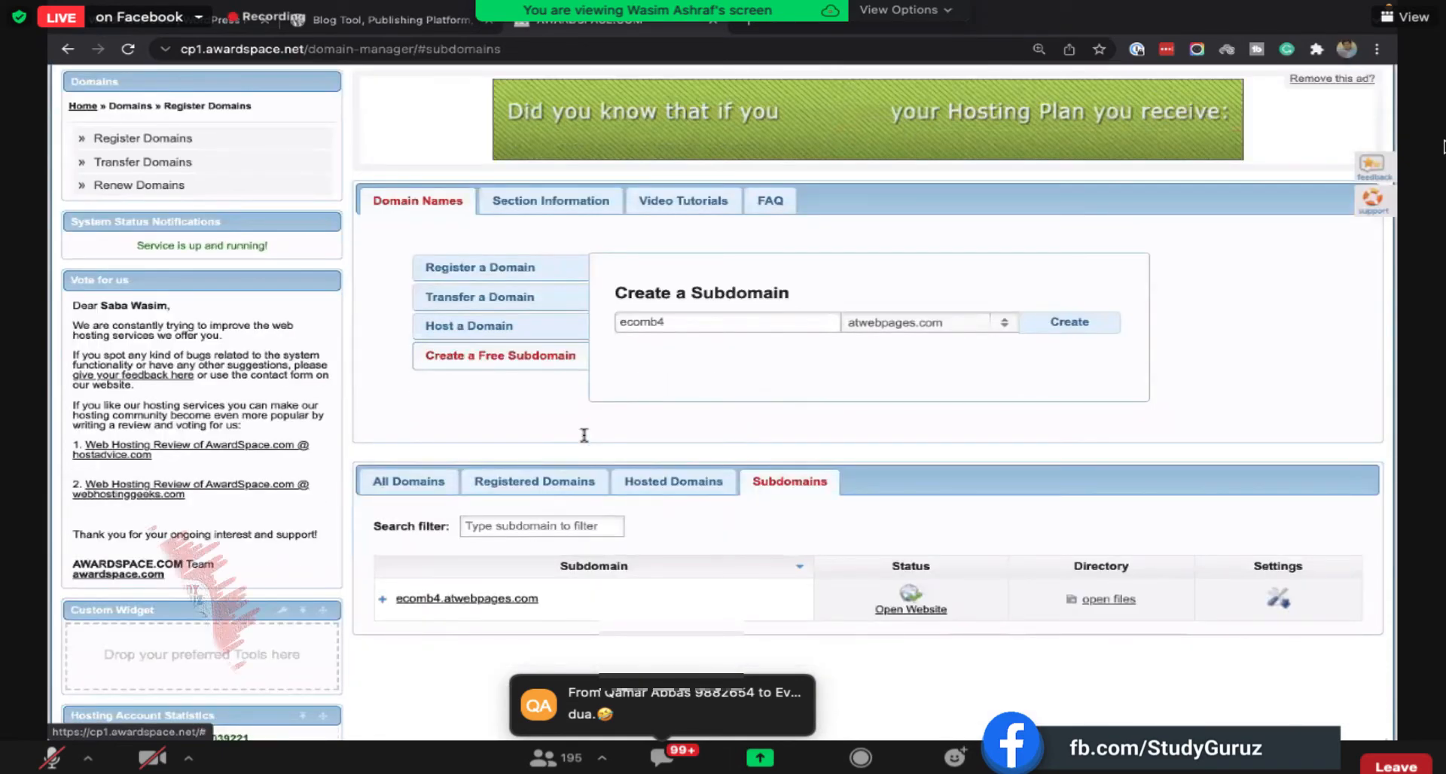
scroll(584, 436, "up", 1)
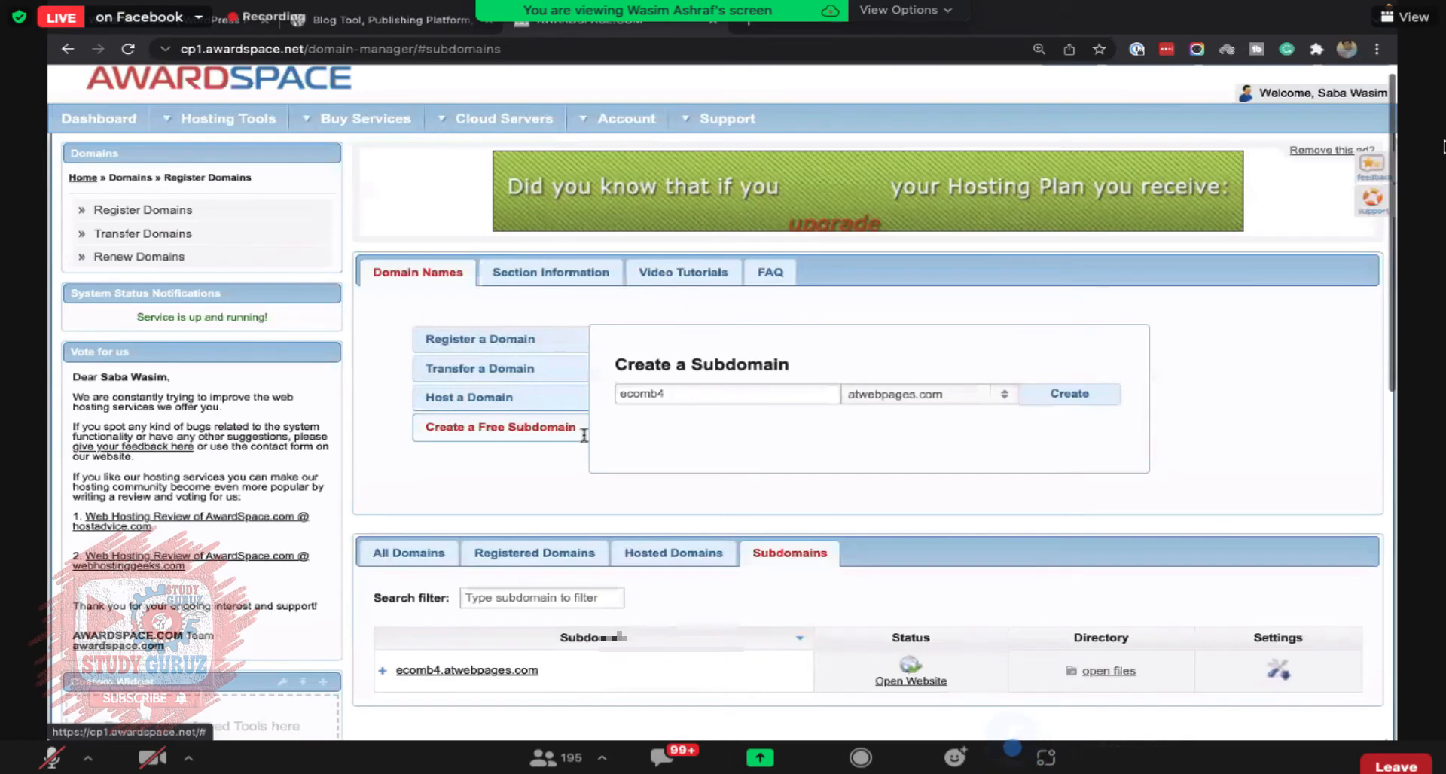
scroll(212, 186, "up", 1)
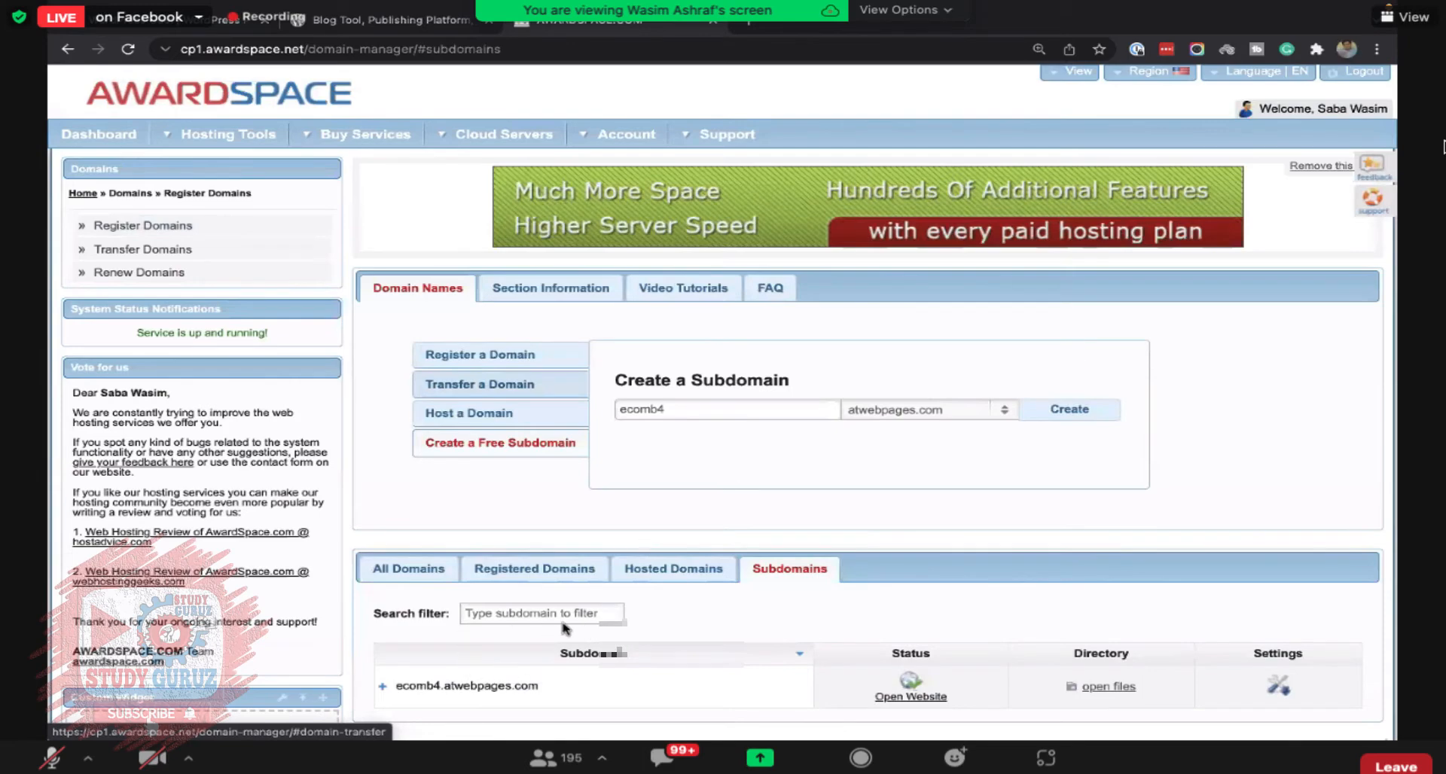
scroll(564, 629, "down", 1)
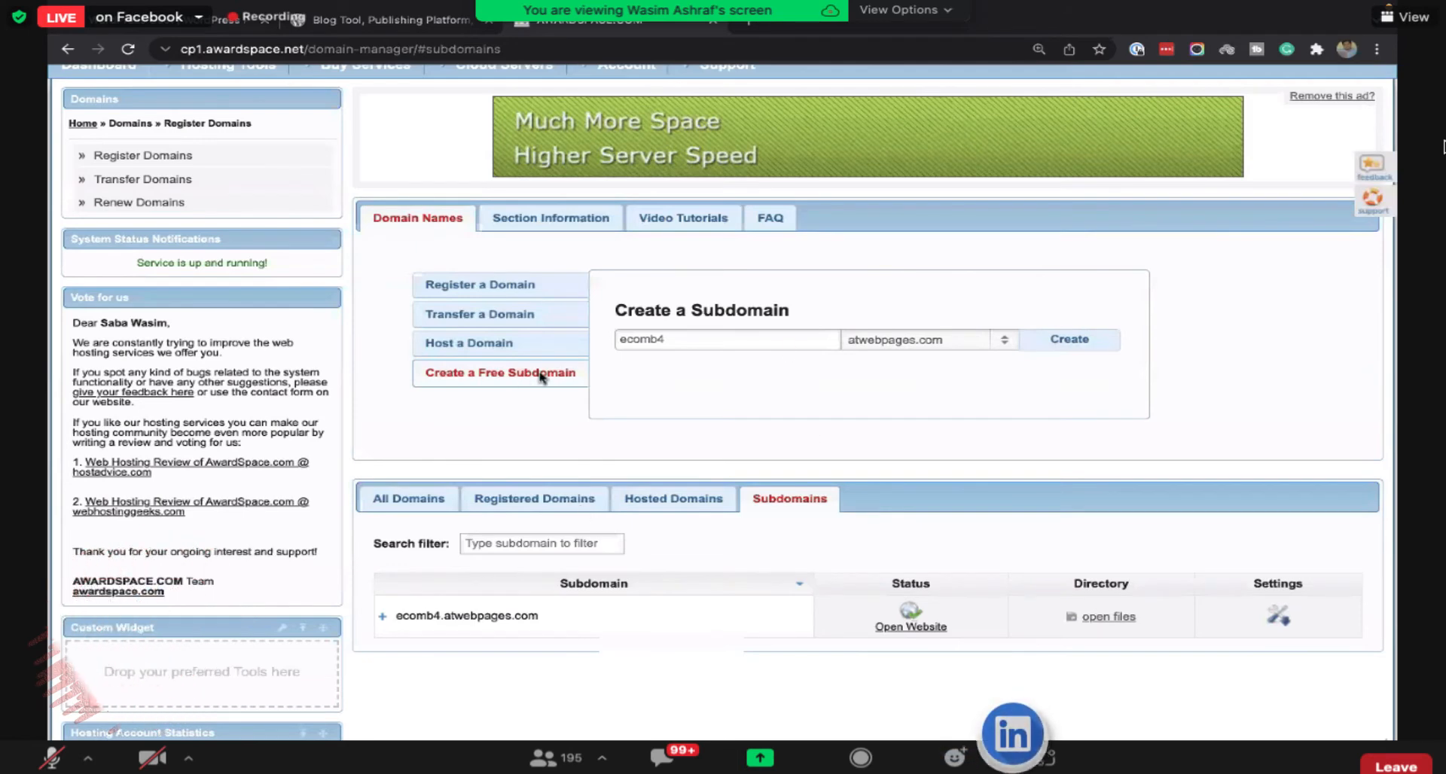
key("ctrl+shift+Tab")
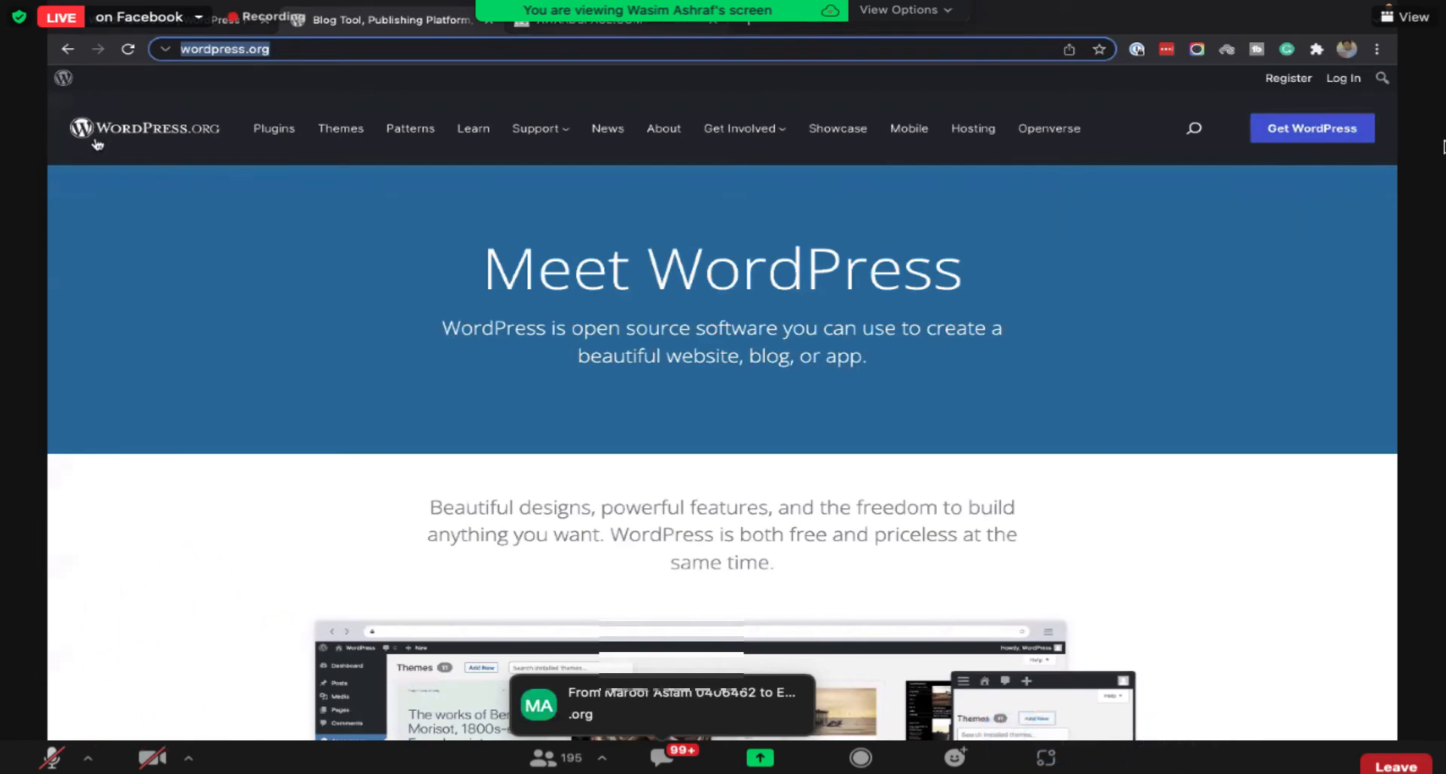
Switch from the WordPress.org tab back to the AwardSpace control panel tab
key("ctrl+Tab")
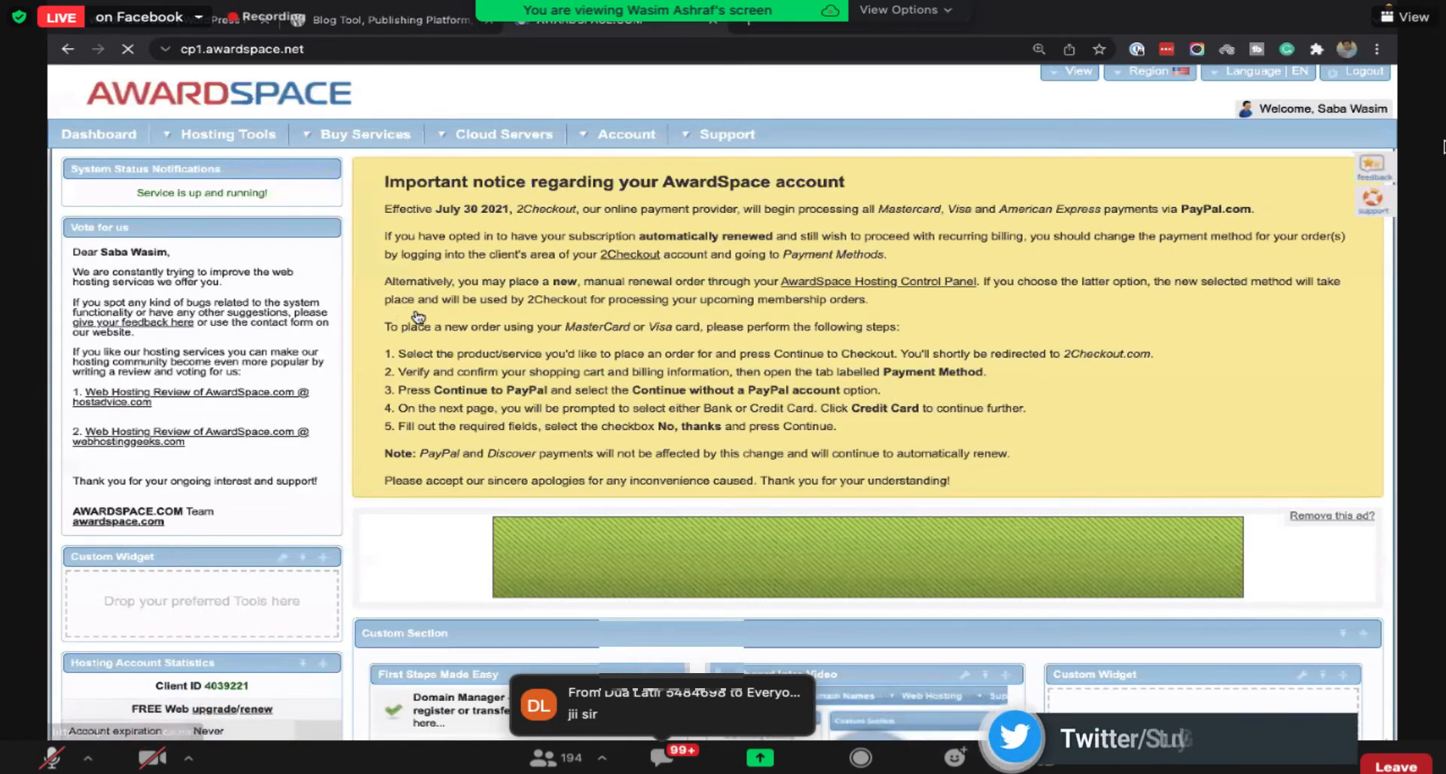
After a glance at WordPress.org, open Domain Manager under Website Manager in AwardSpace
scroll(417, 317, "down", 9)
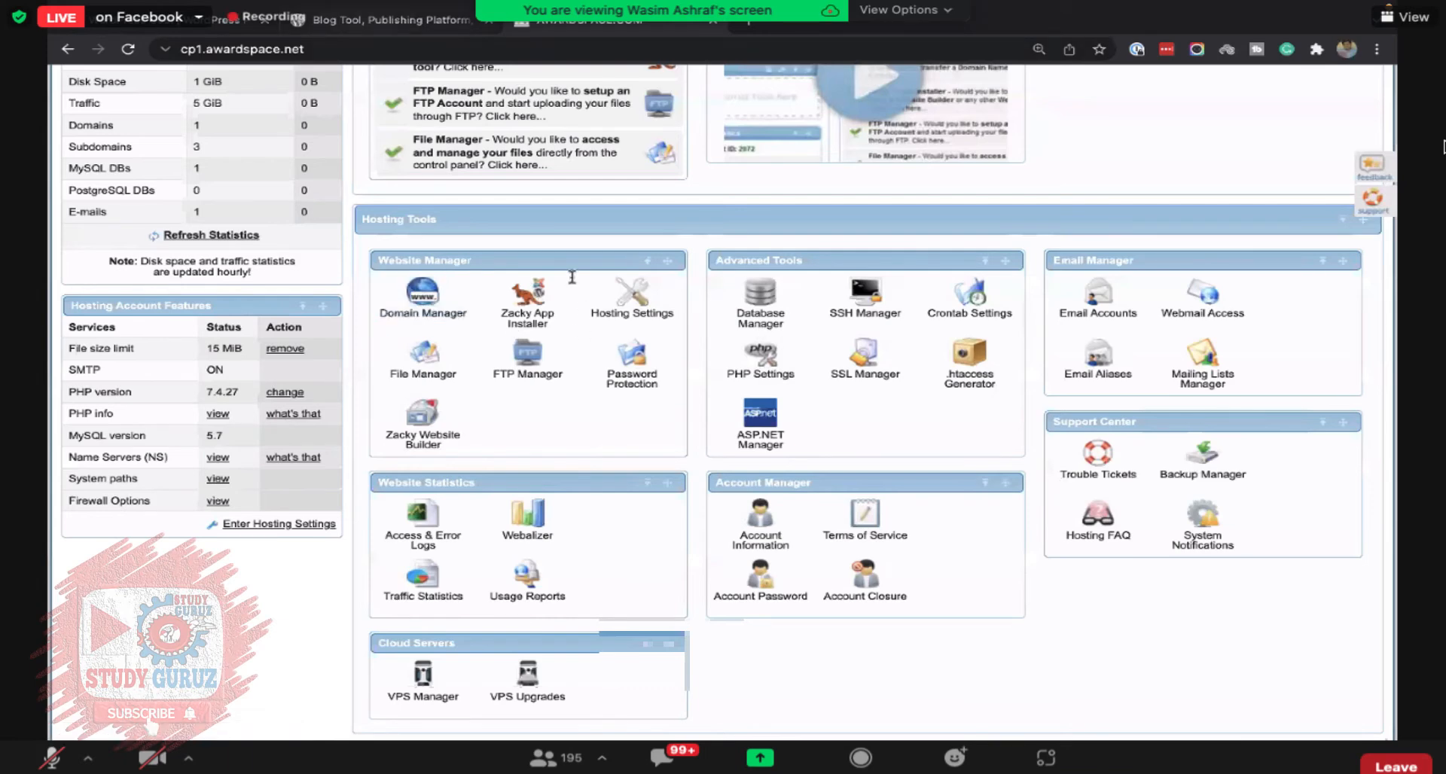
left_click(391, 20)
left_click(802, 369)
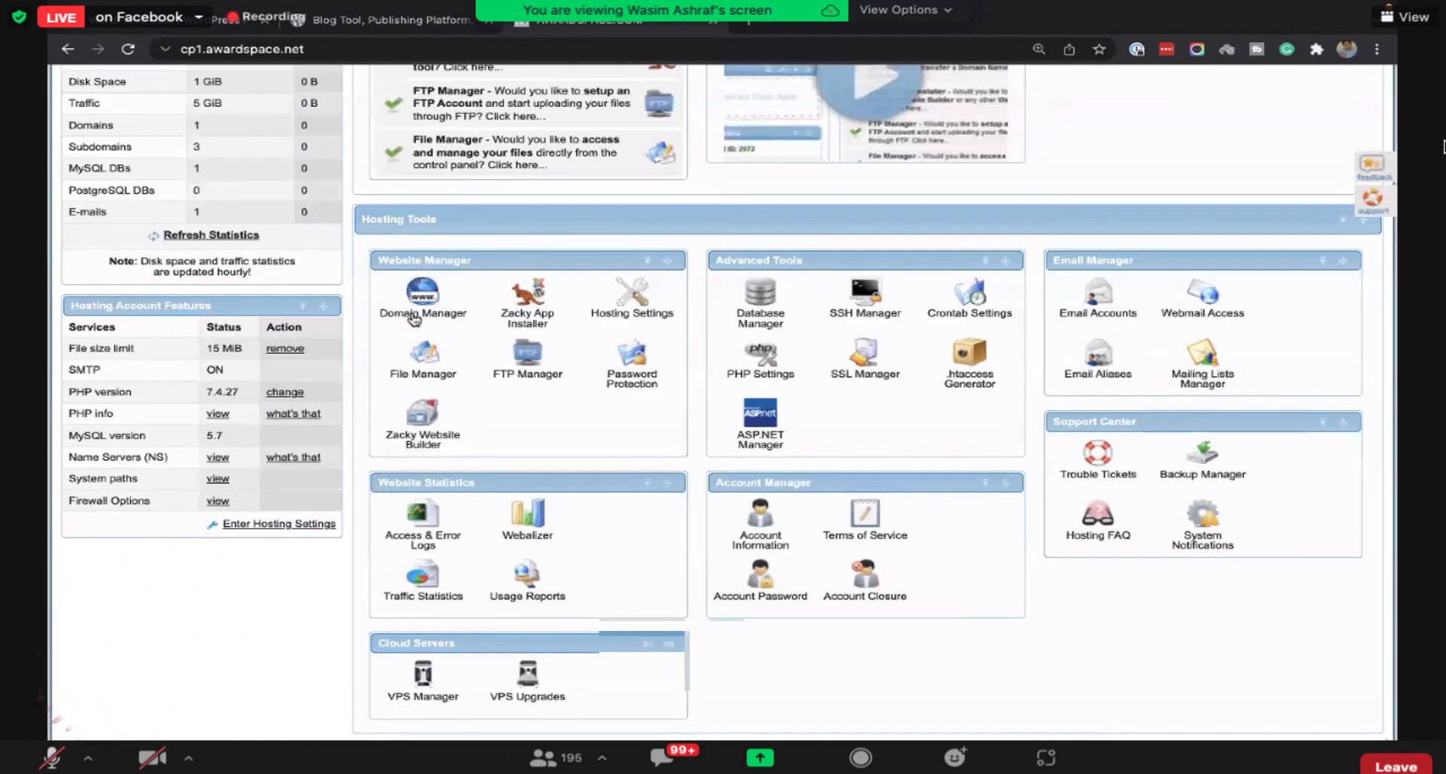
left_click(414, 319)
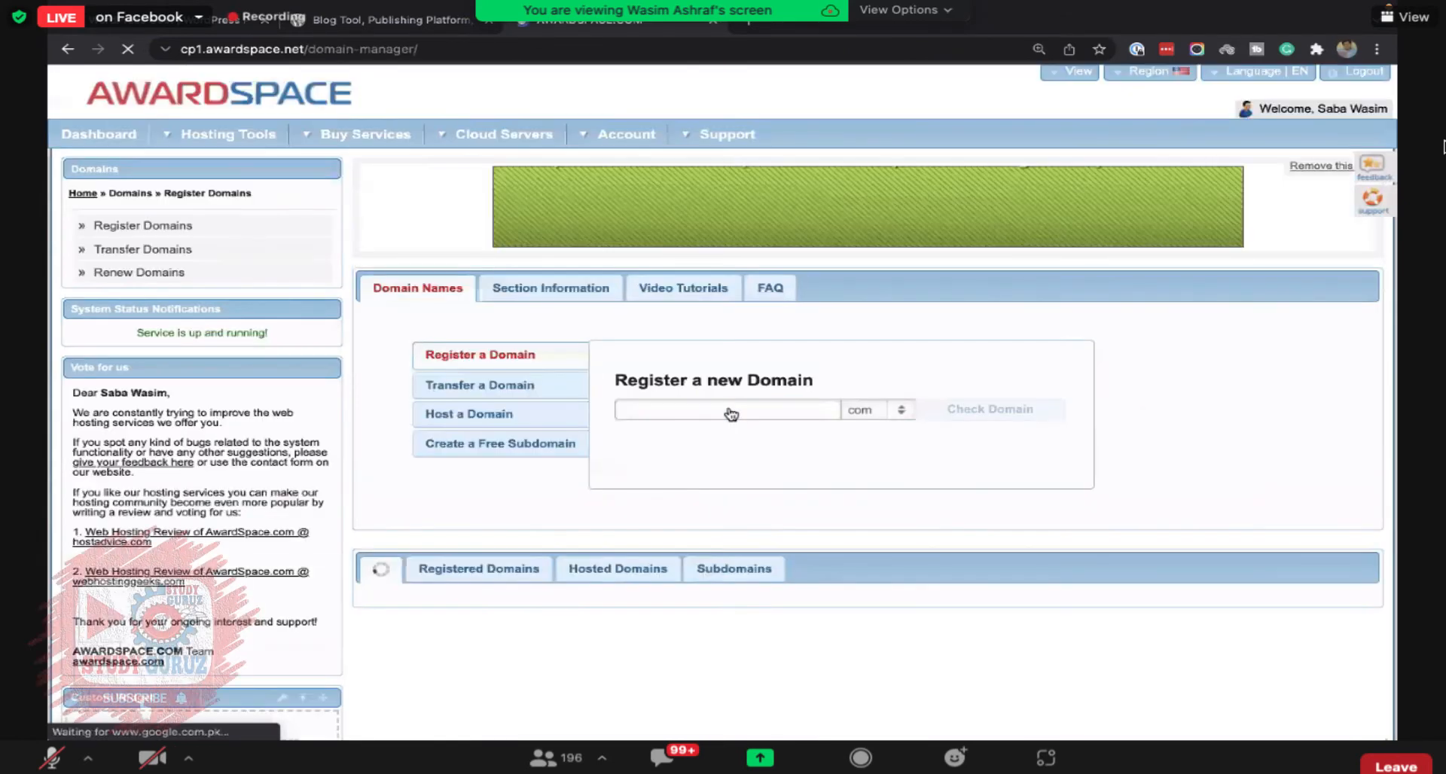
Load the ecomb4.atwebpages.com placeholder page in a new tab, then return to WordPress.org
scroll(464, 448, "down", 4)
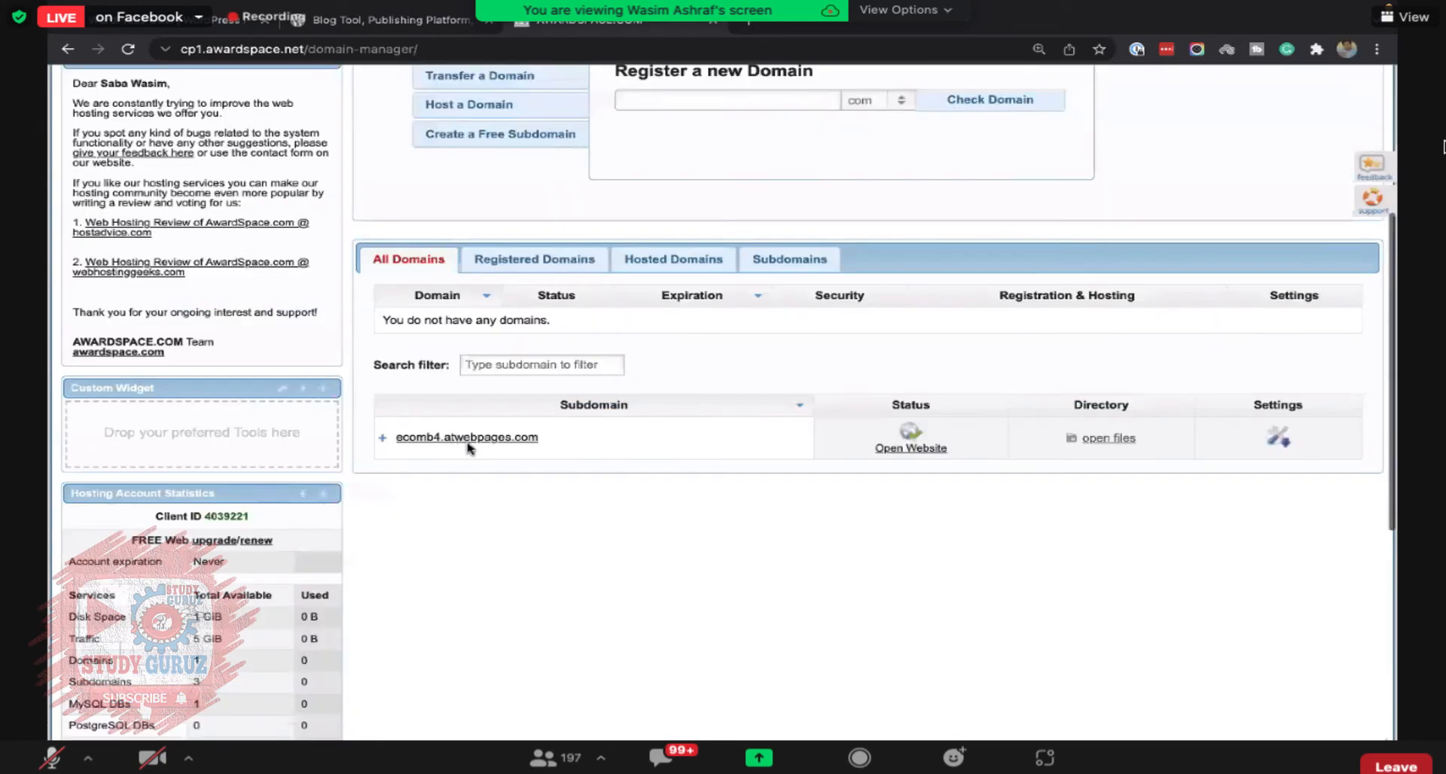
right_click(461, 437)
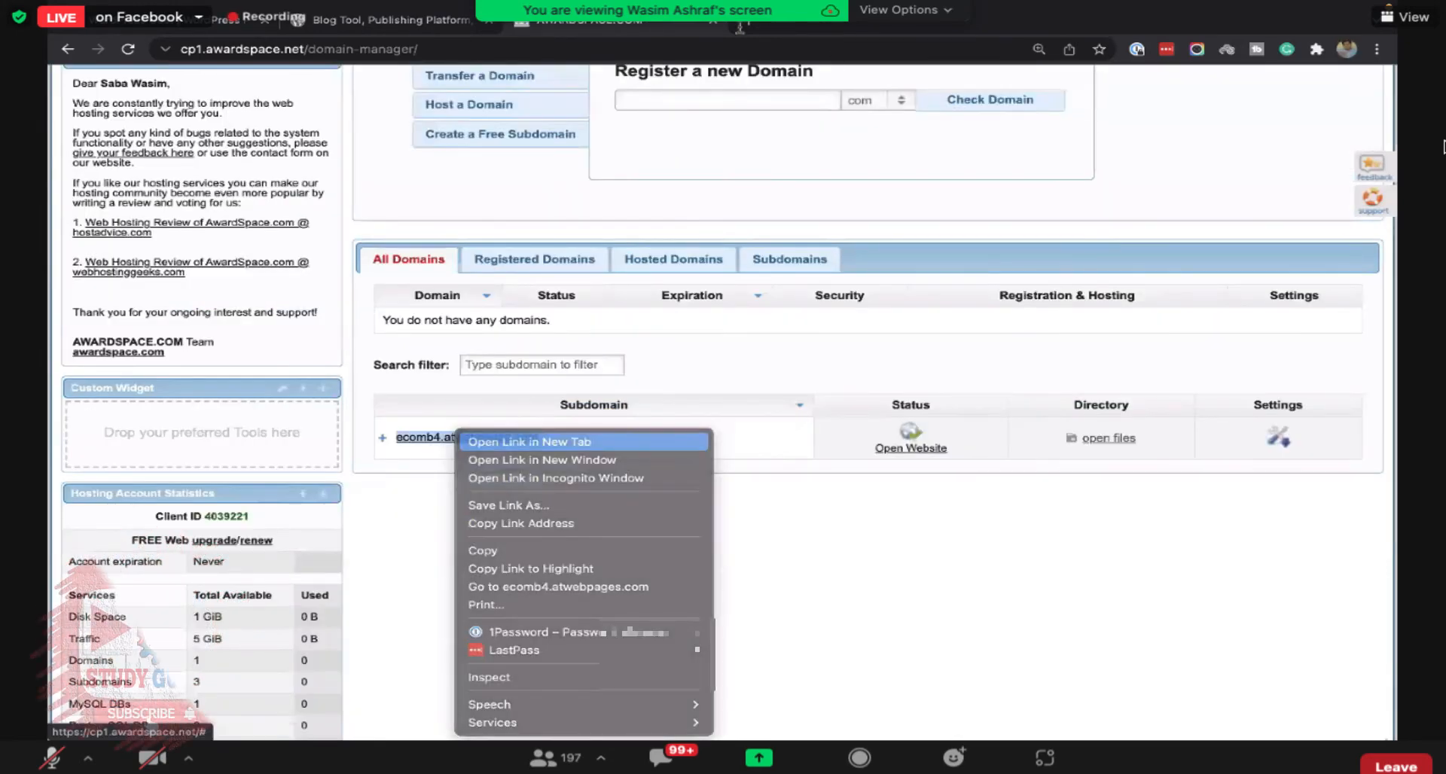
left_click(256, 64)
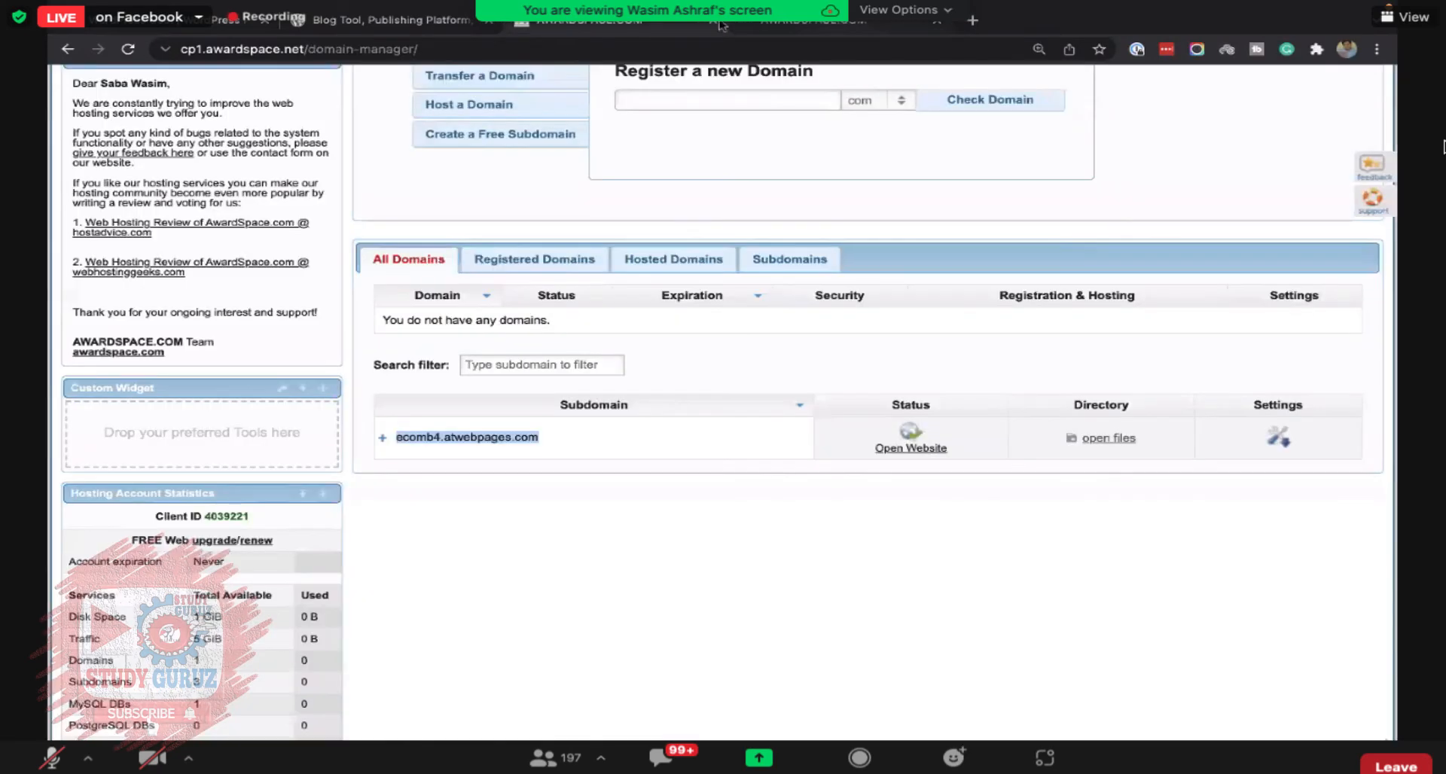
left_click(784, 27)
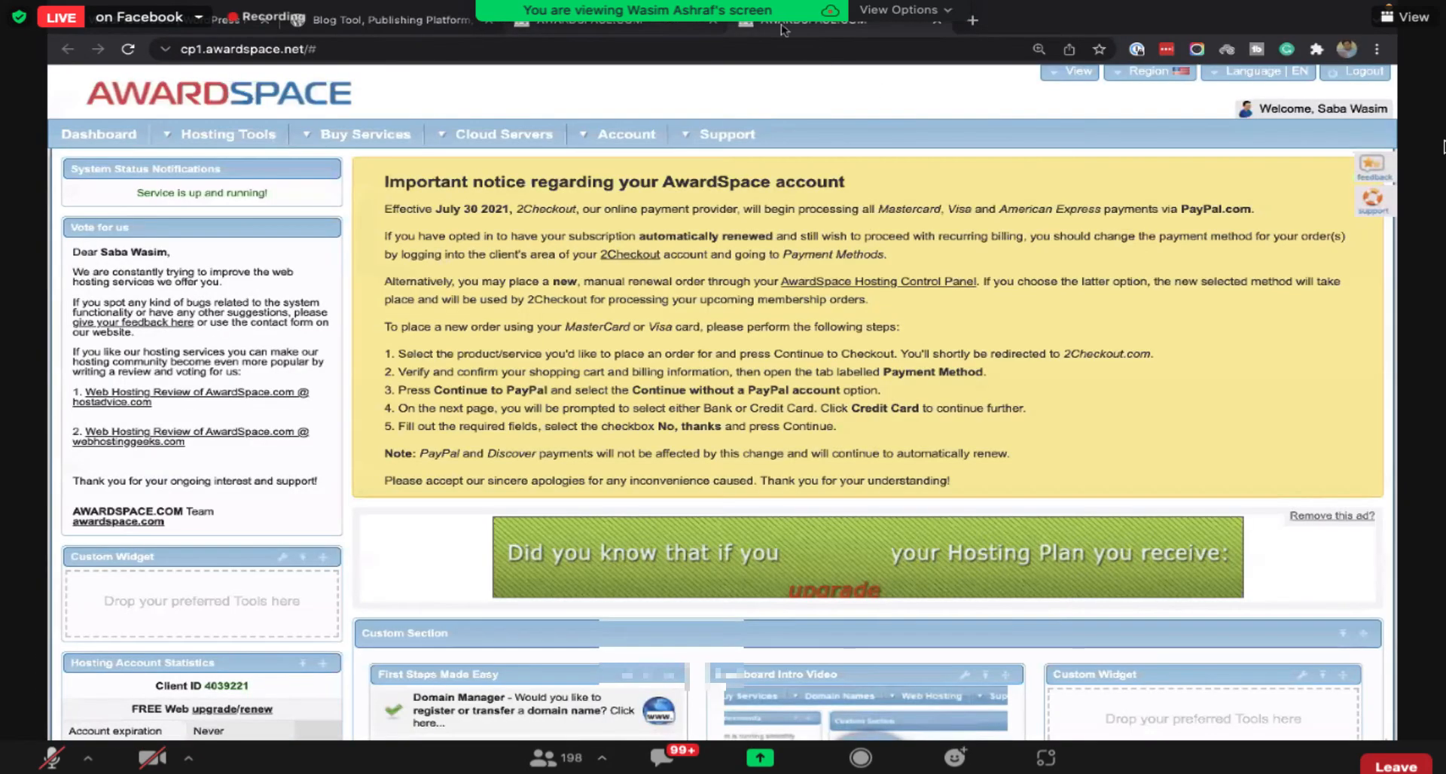
left_click(655, 22)
key("ctrl+Tab")
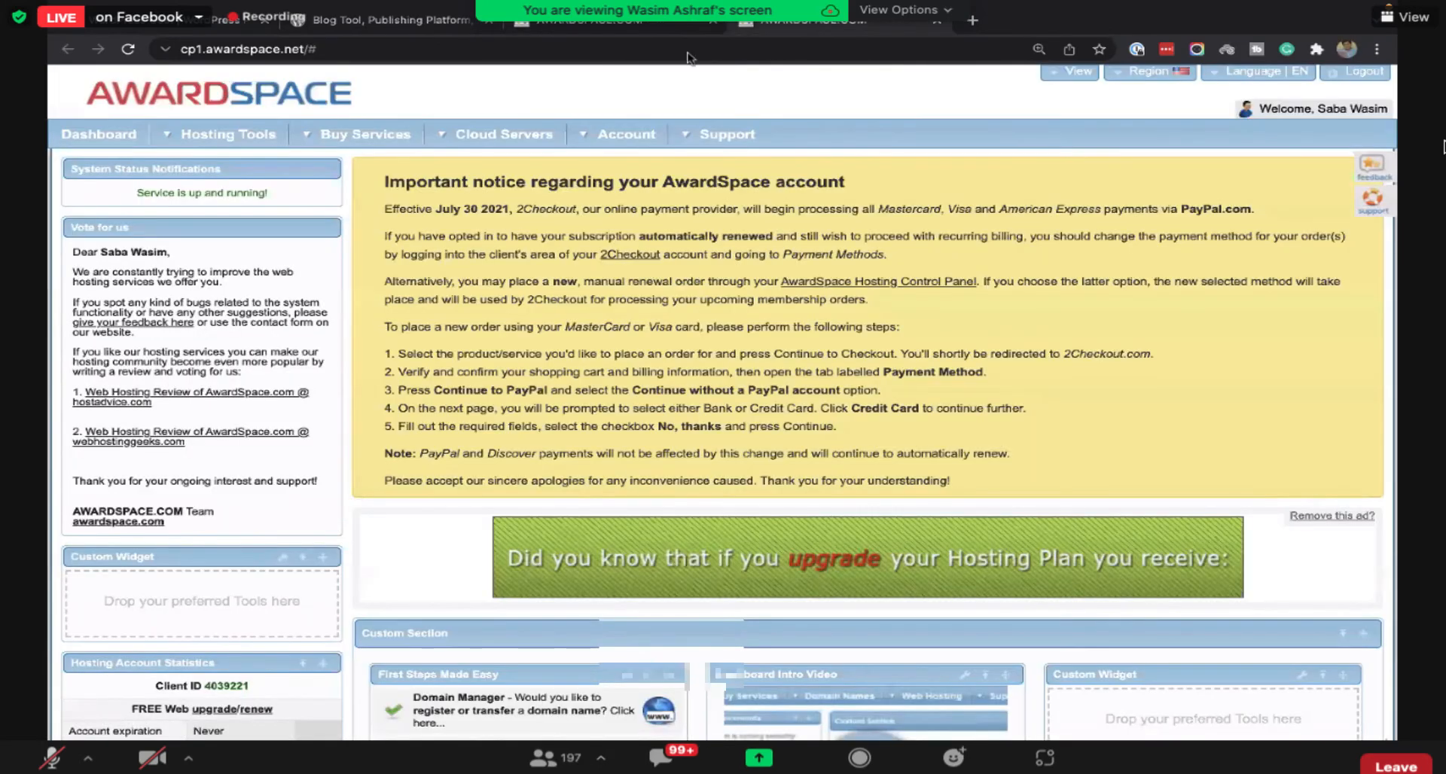
left_click(241, 51)
type("ecomb4.atwebpages.com")
key("Return")
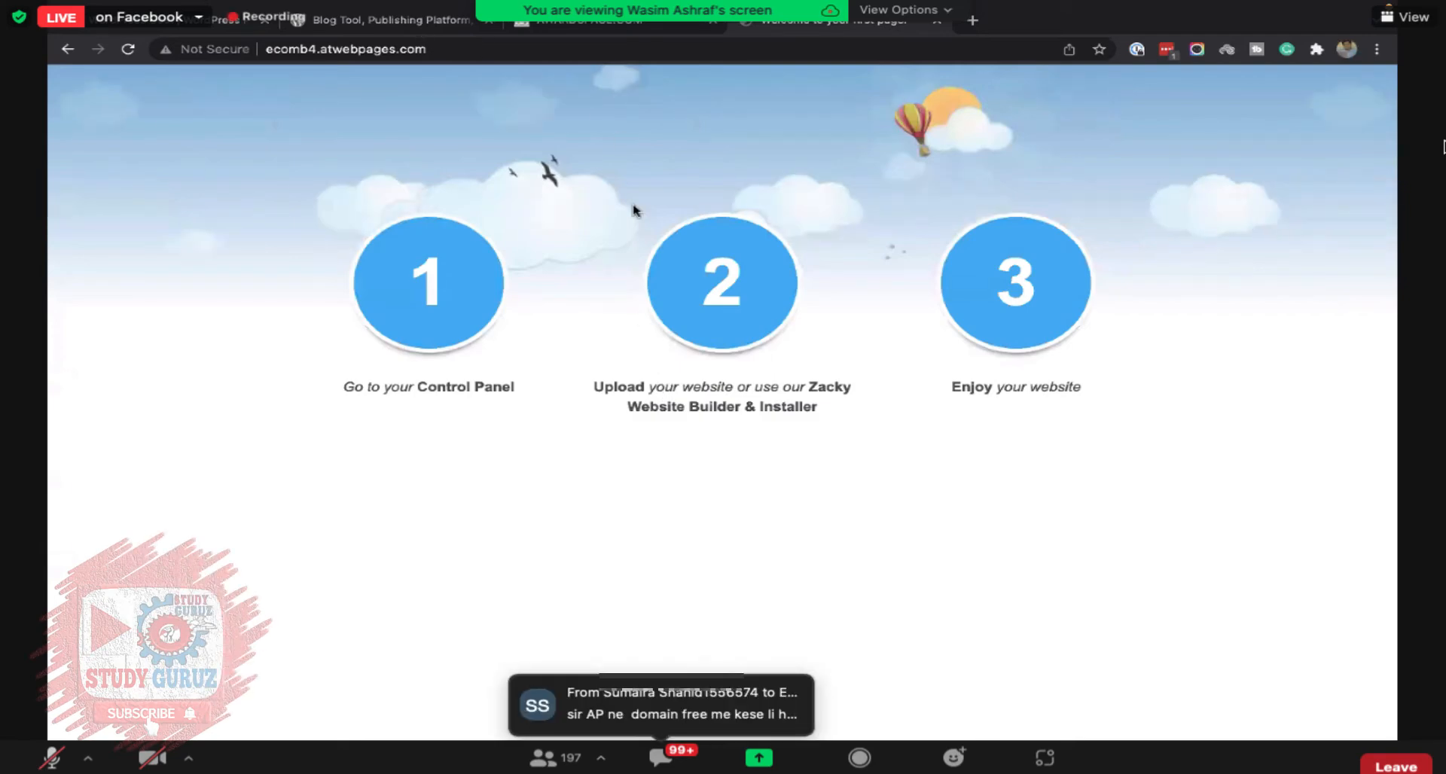
key("ctrl+Tab")
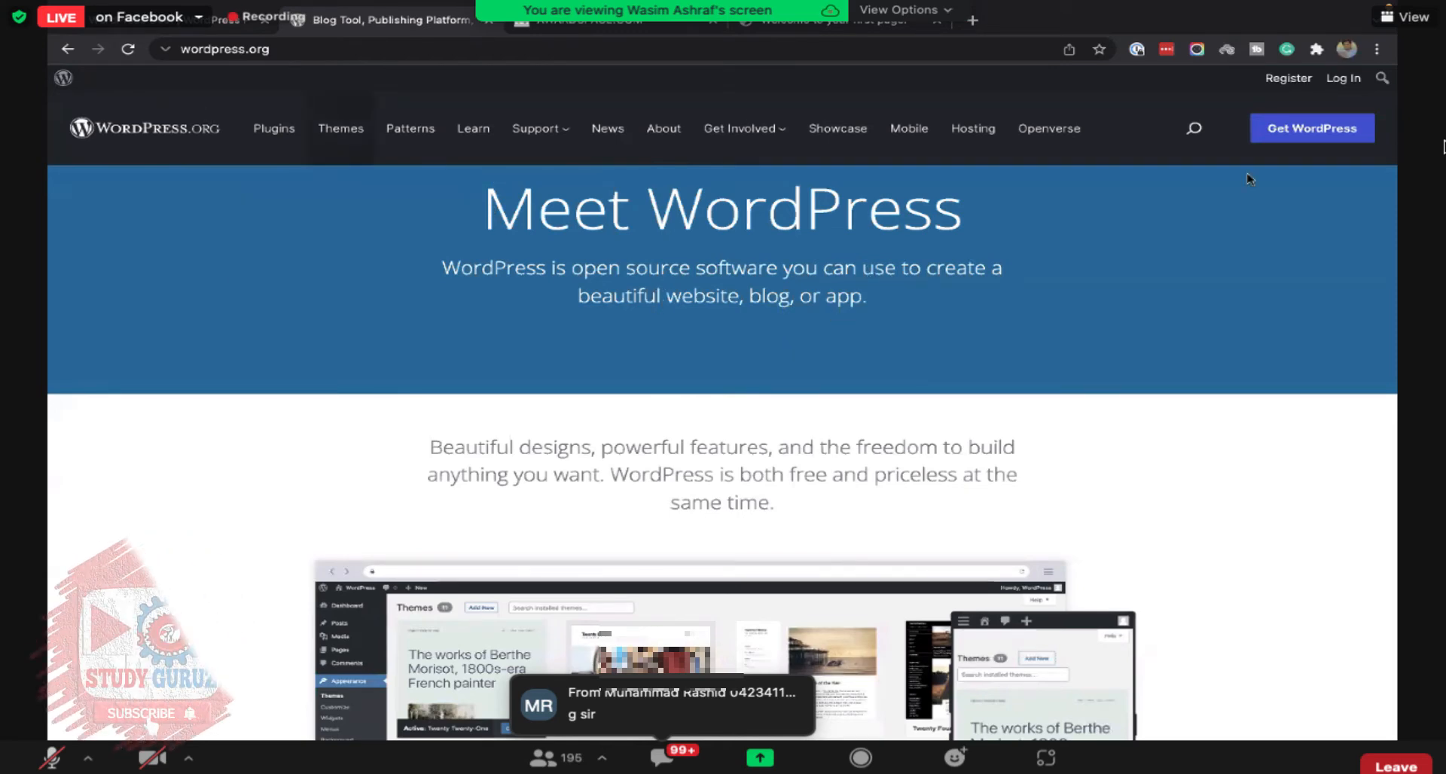
Browse WordPress.org's Get WordPress download page, then go back to the AwardSpace Domain Manager tab
left_click(1300, 140)
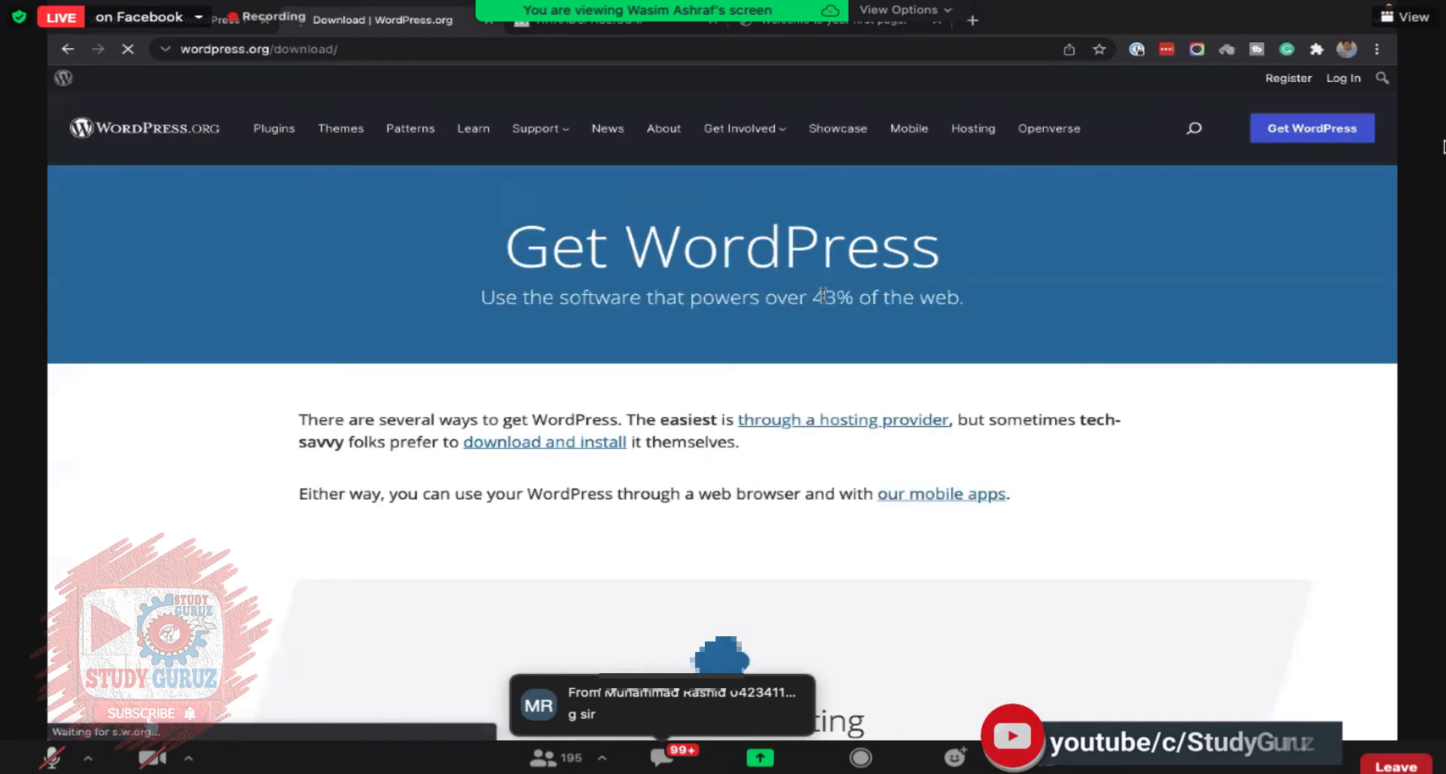
scroll(762, 333, "down", 3)
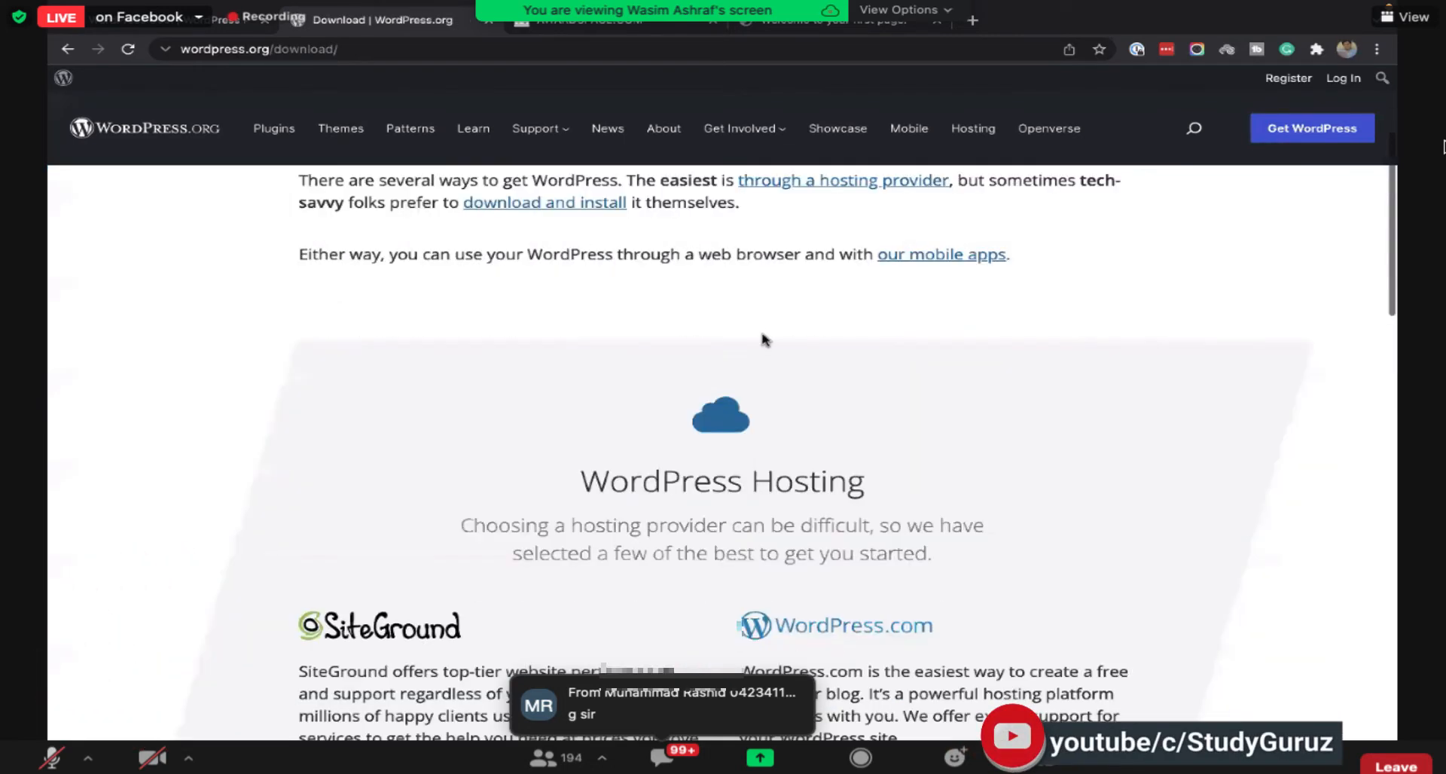
scroll(636, 348, "up", 1)
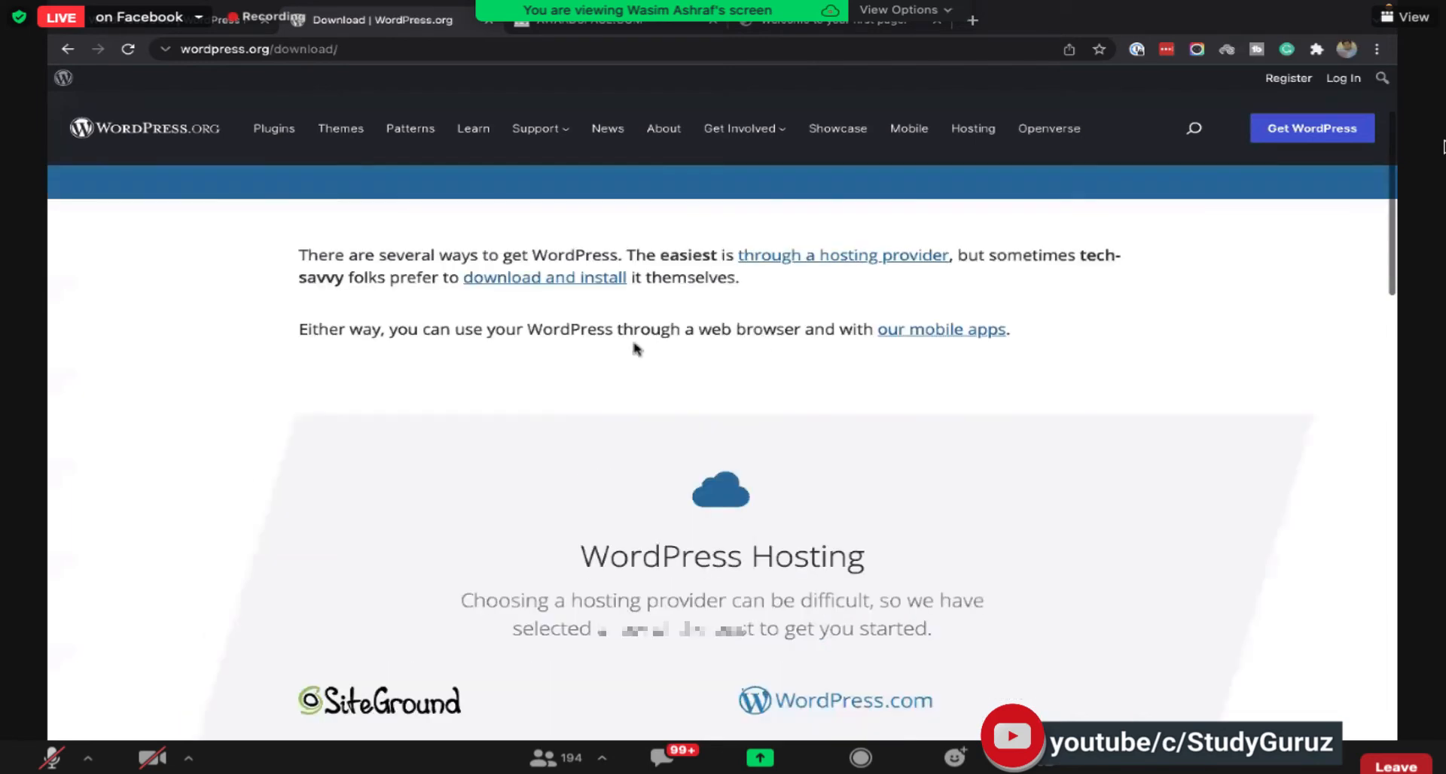
scroll(638, 354, "up", 1)
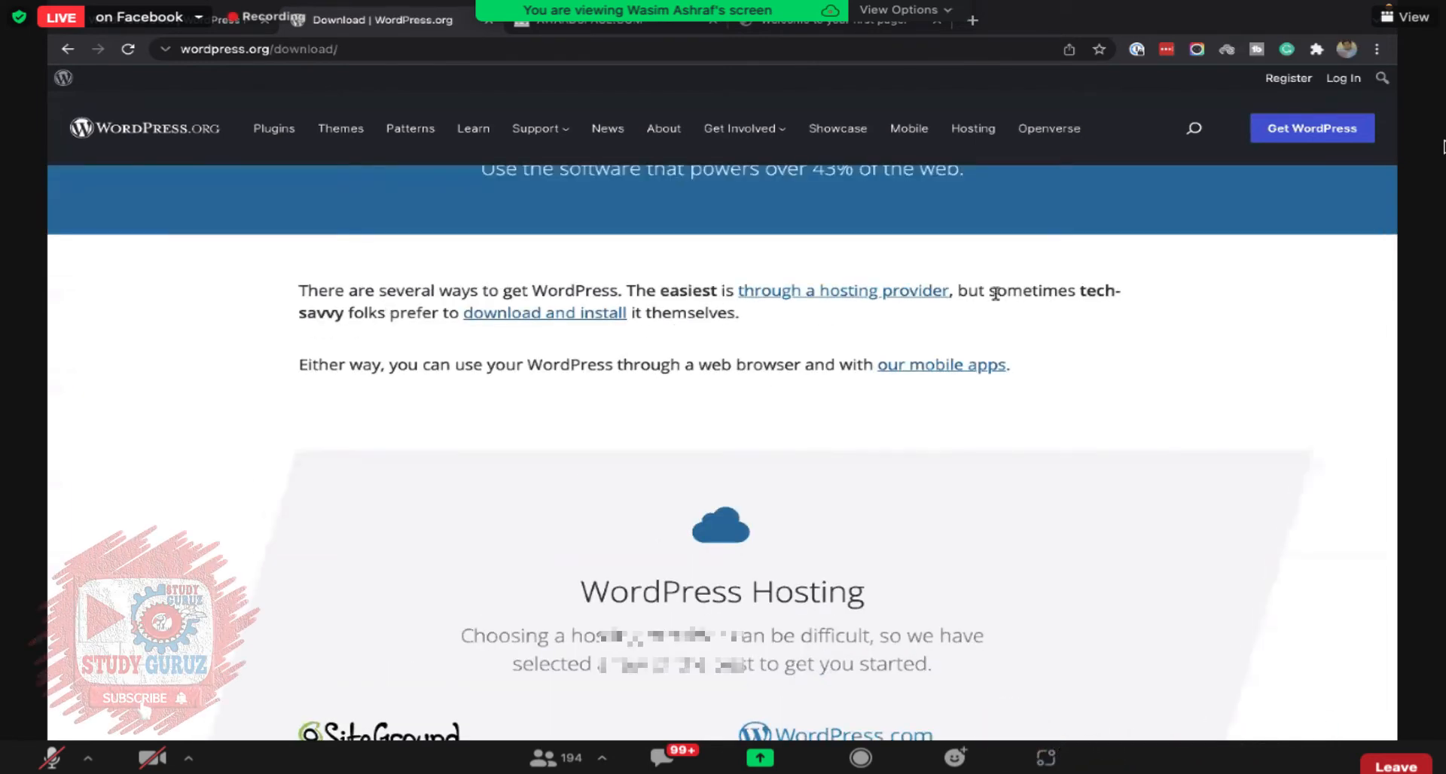
scroll(1001, 293, "down", 1)
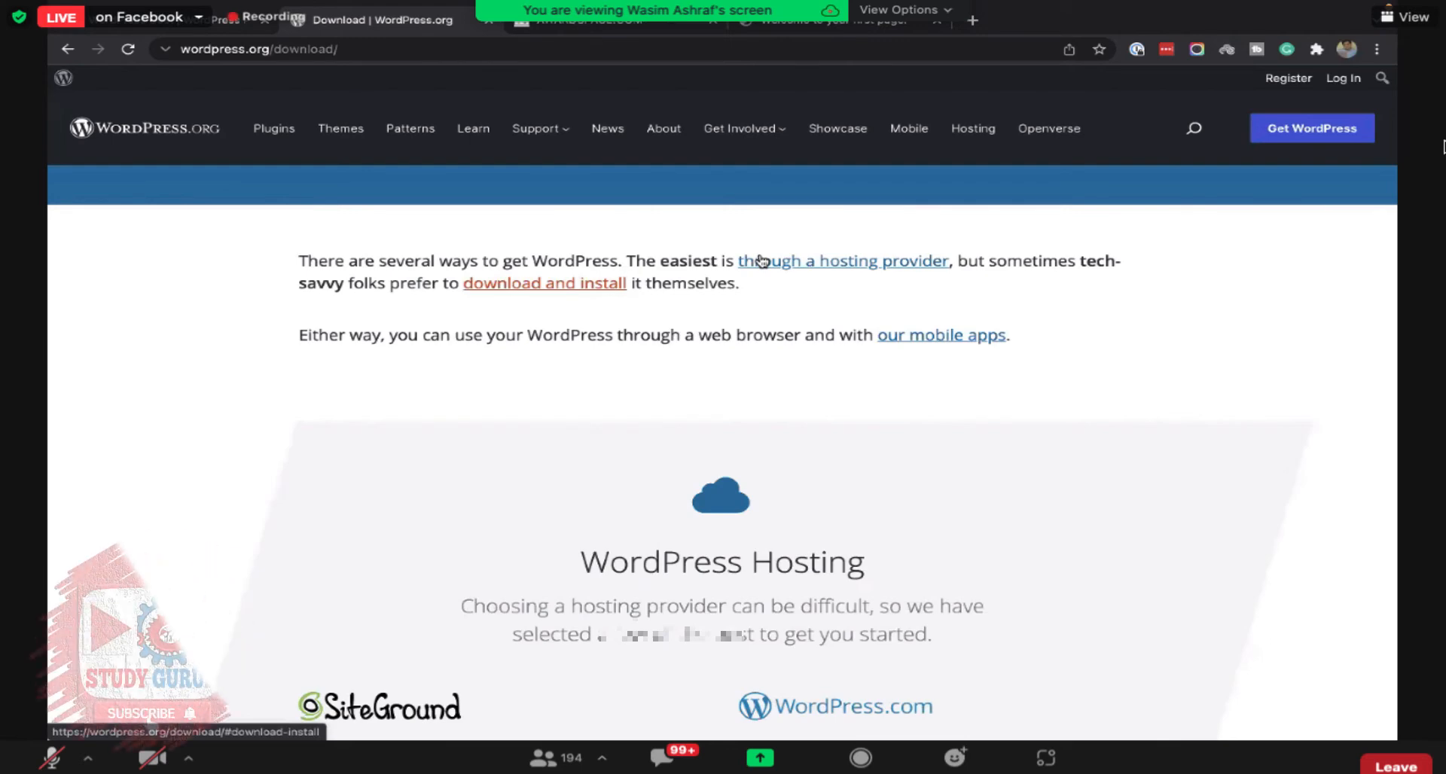
left_click(604, 26)
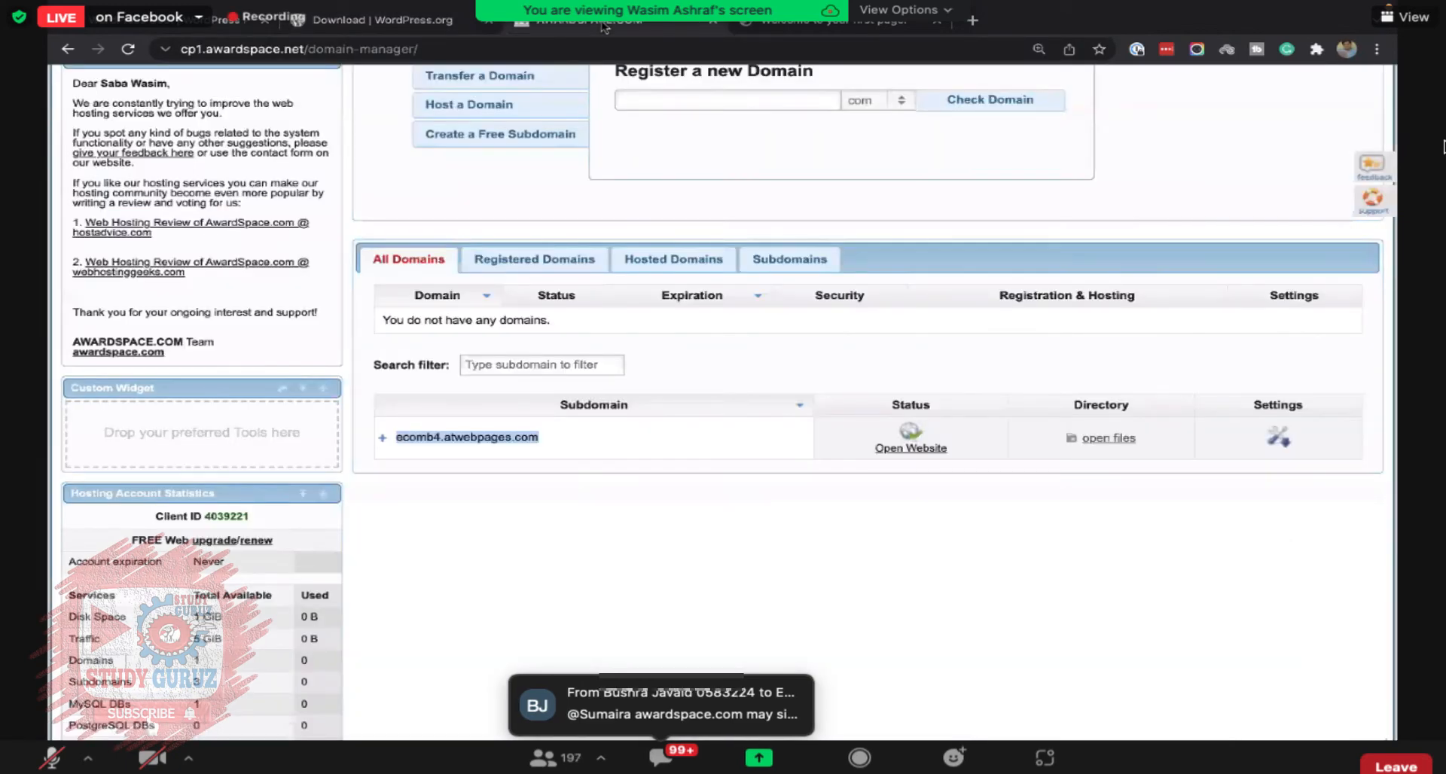
Go back to the AwardSpace control panel, checking WordPress.org's download-and-install section between tabs
key("alt+Left")
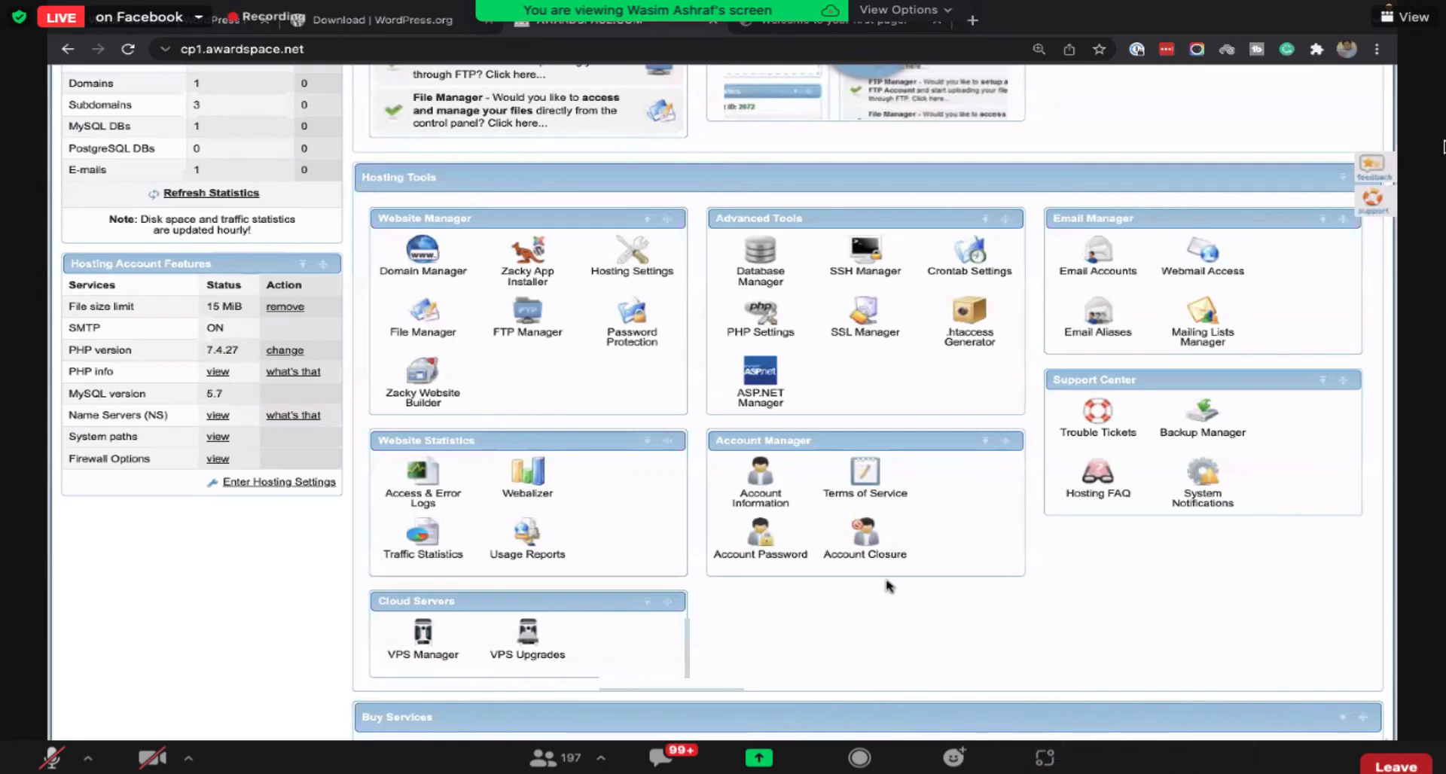
left_click(372, 20)
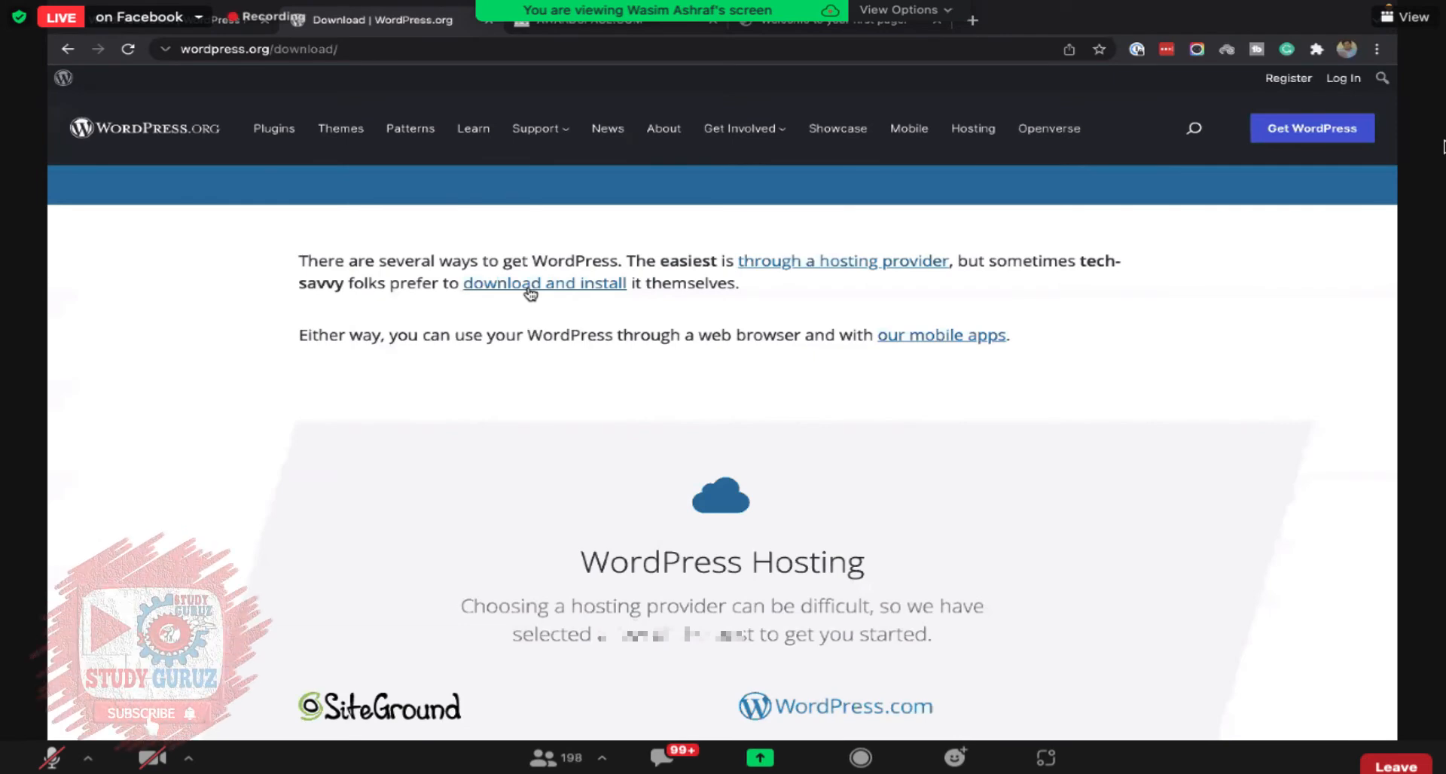
left_click(530, 285)
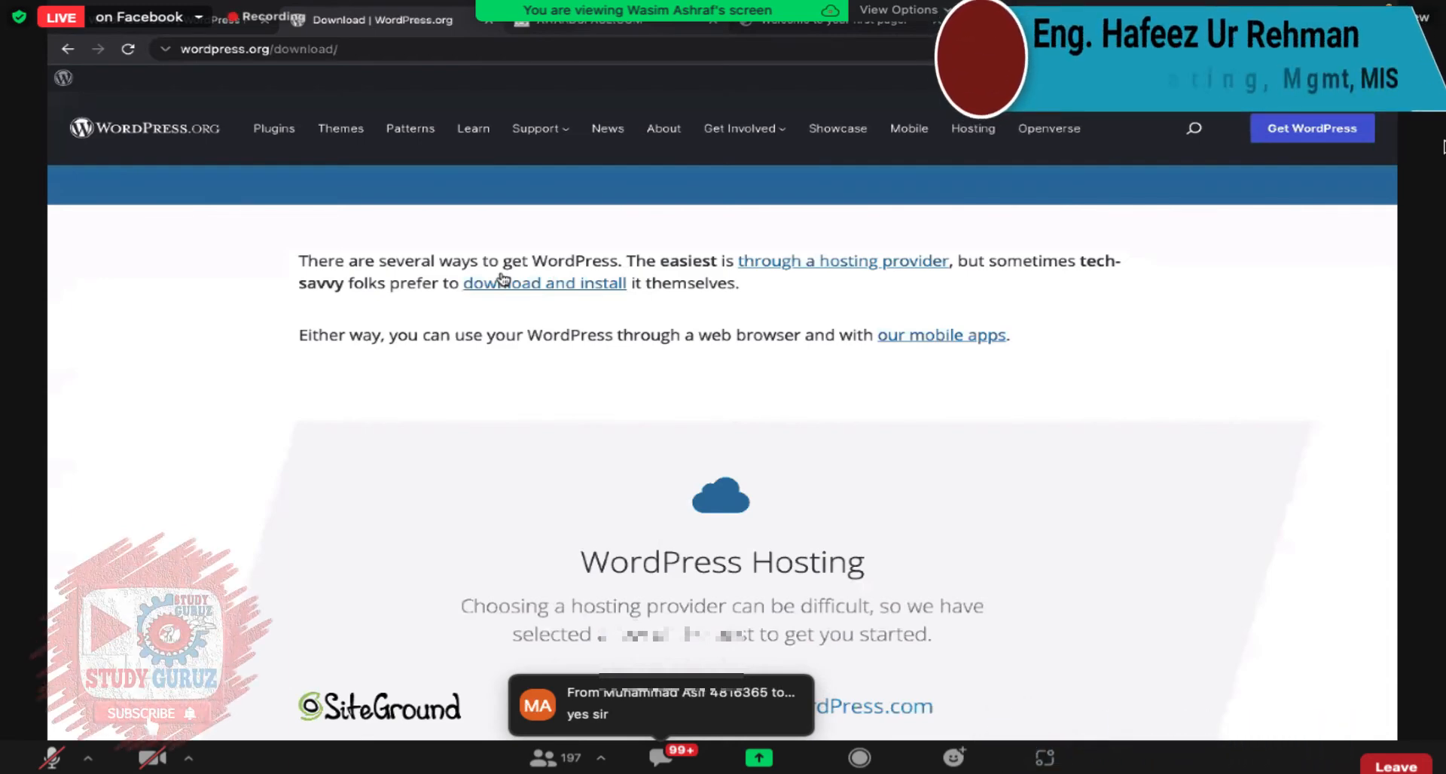
key("ctrl+Tab")
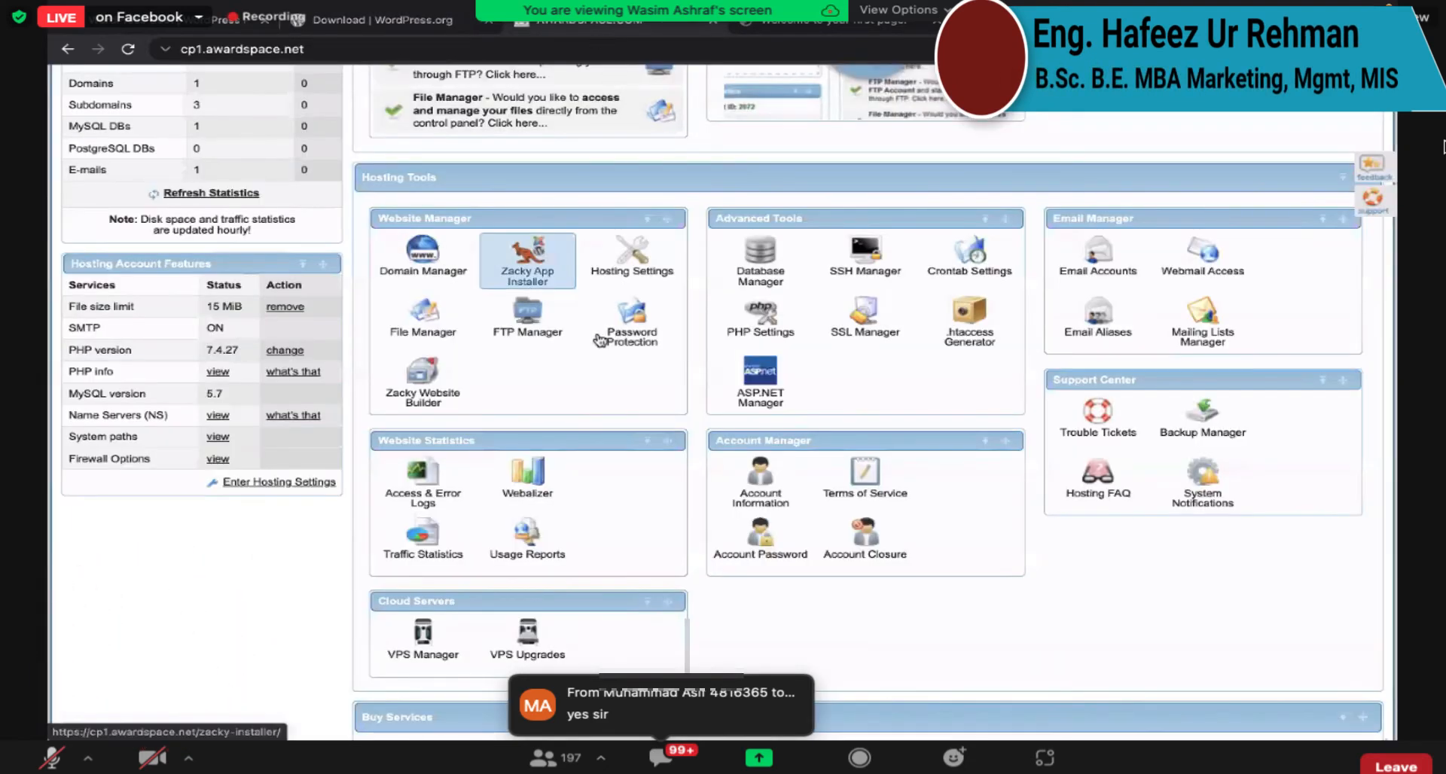
key("ctrl+shift+Tab")
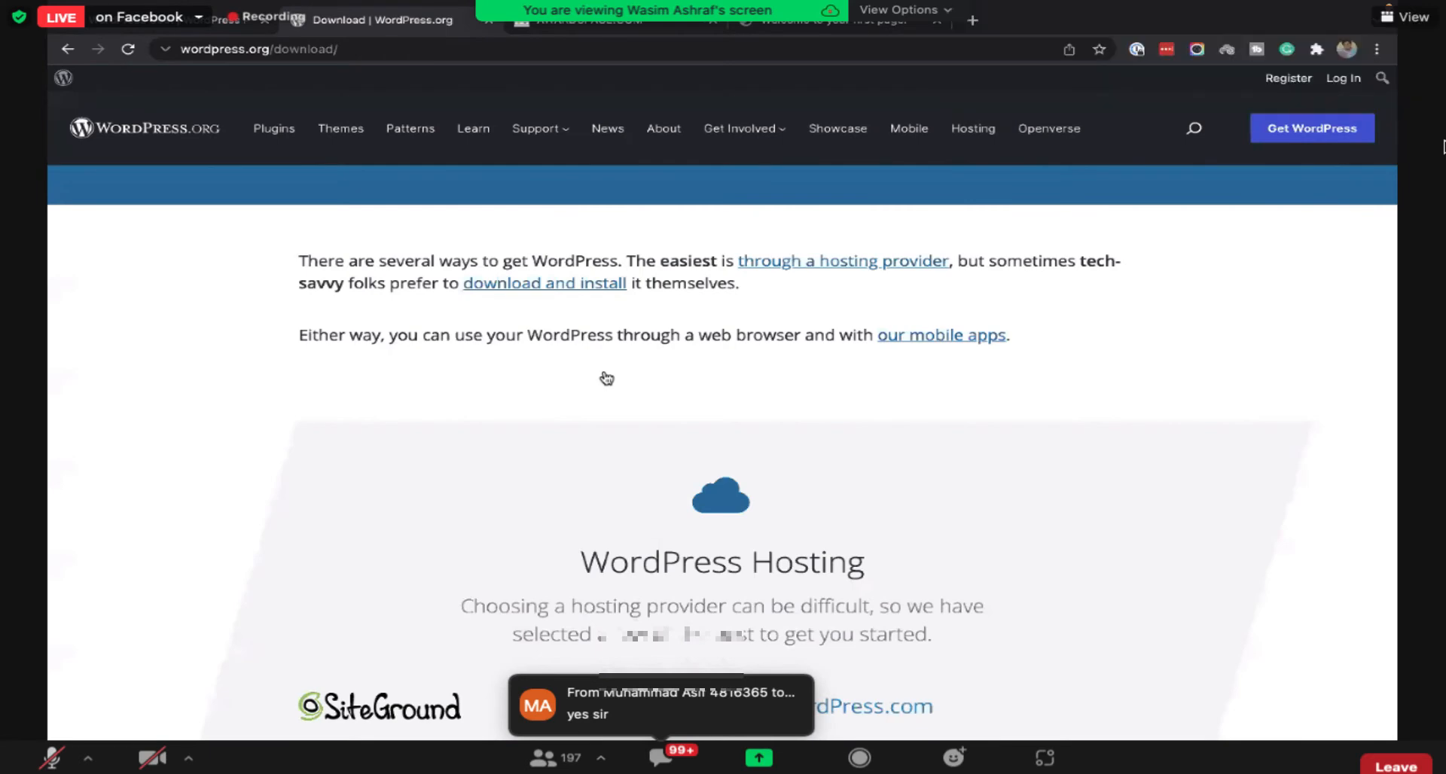
key("ctrl+Tab")
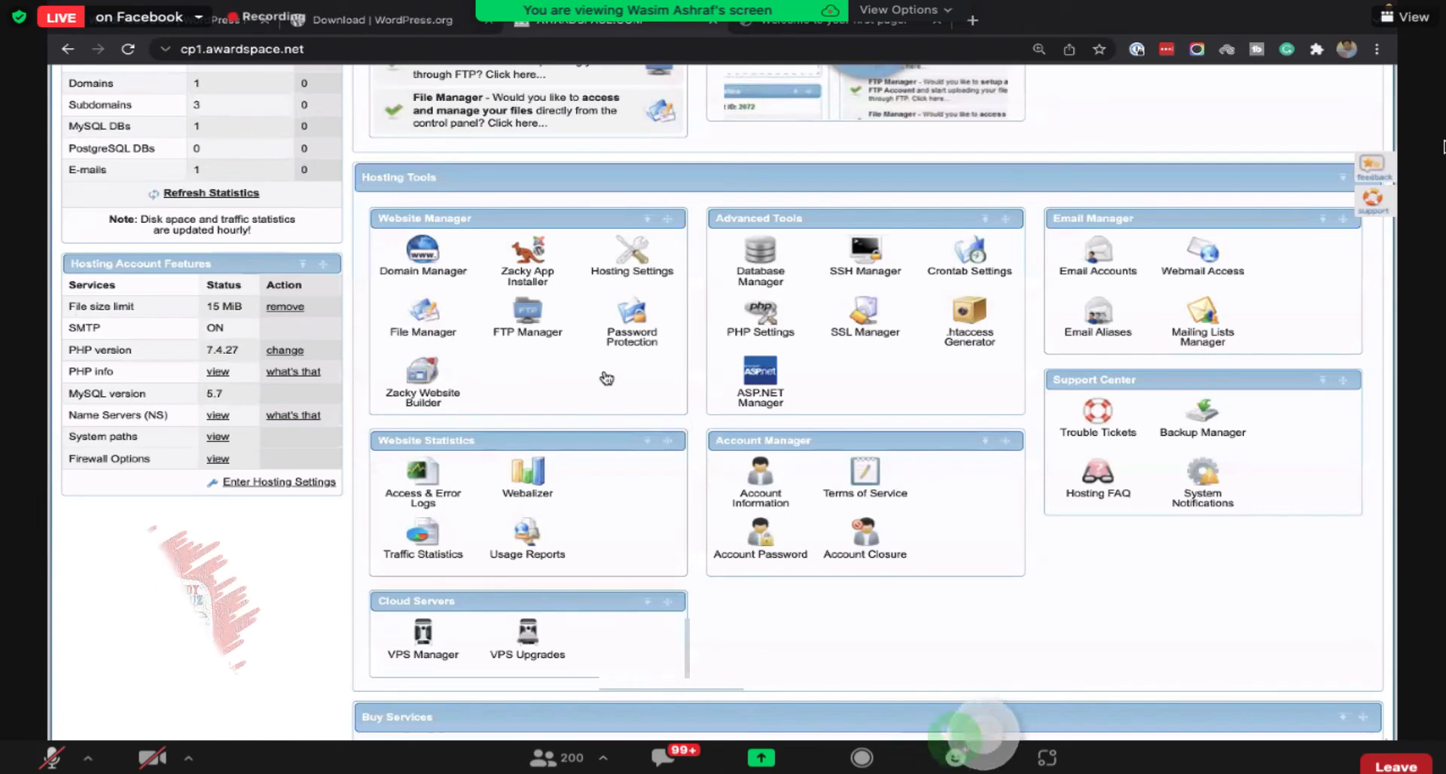
mouse_move(420, 72)
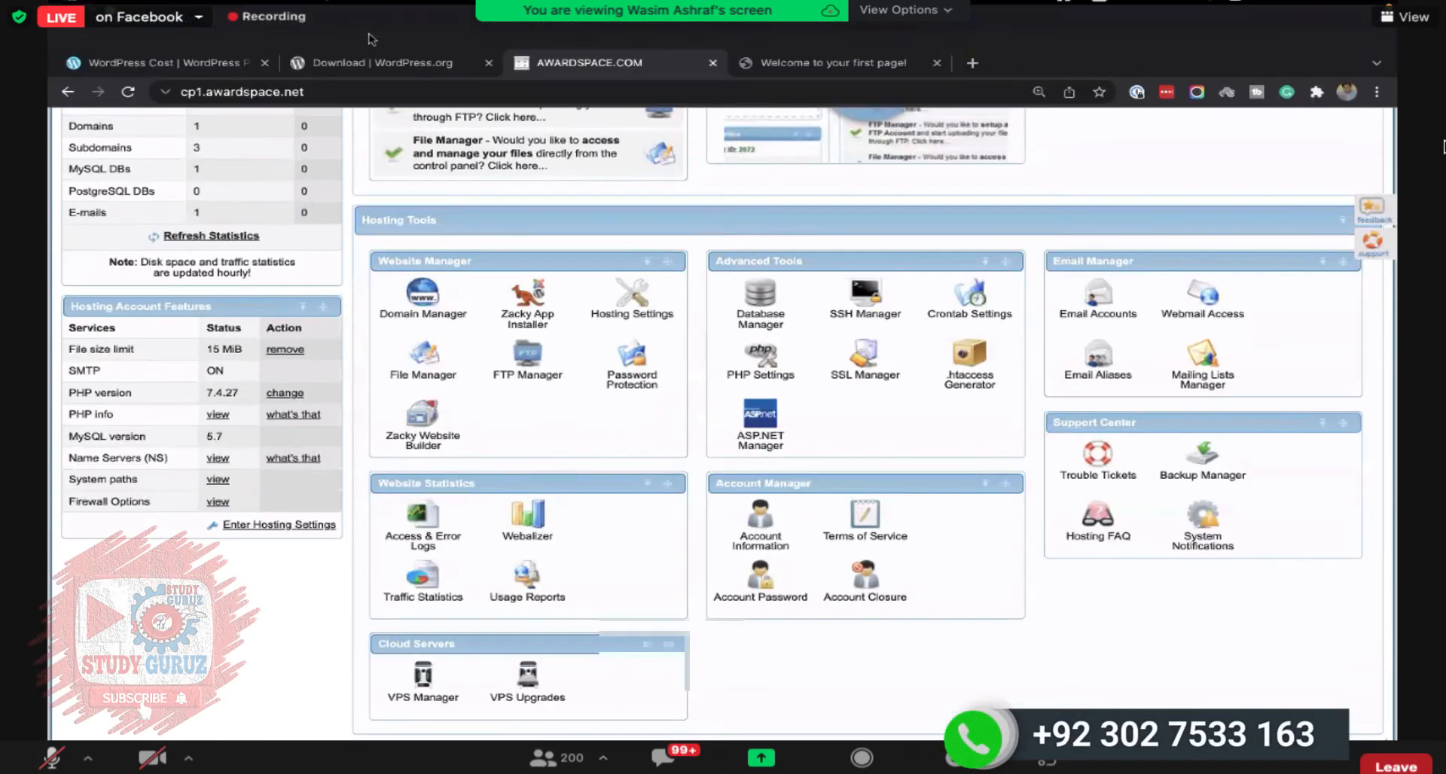
left_click(420, 67)
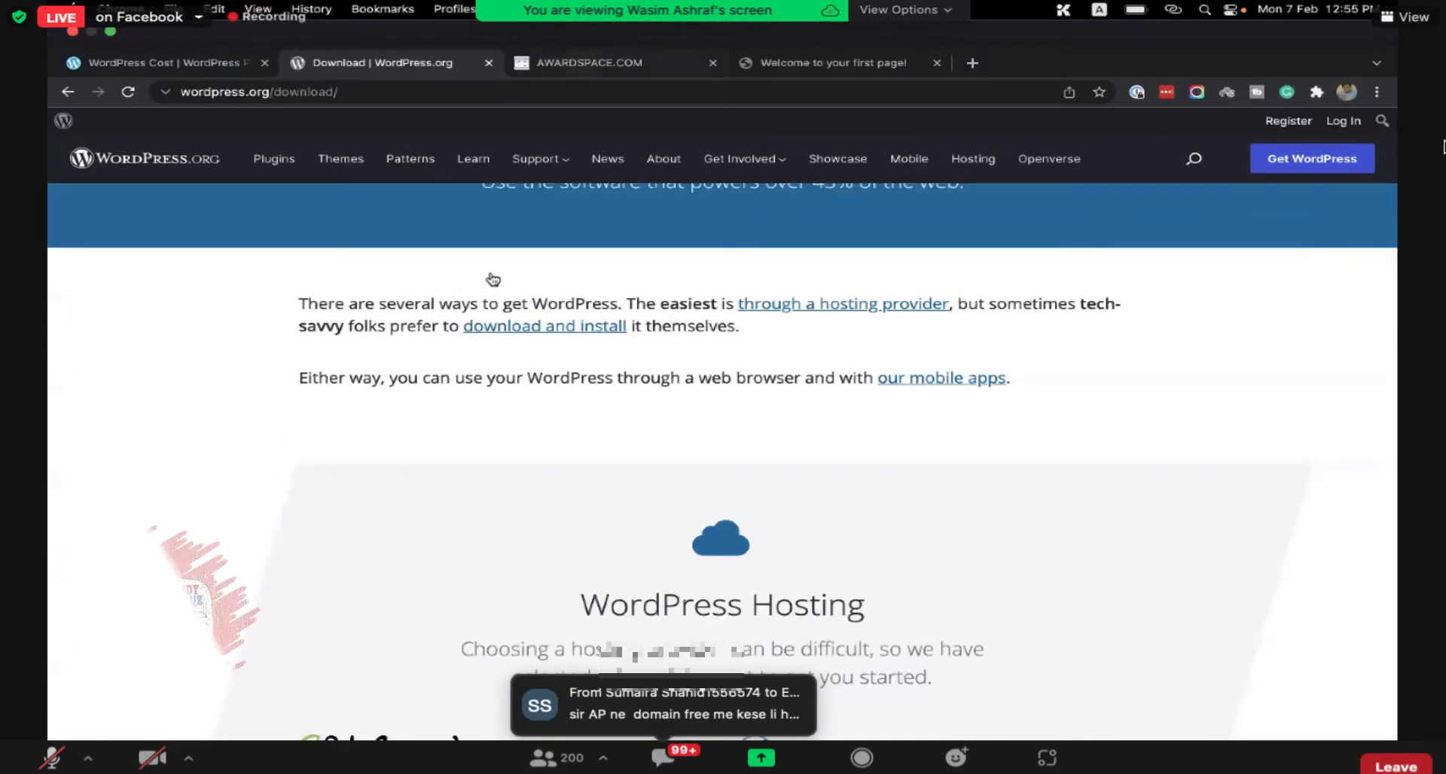
key("ctrl+Tab")
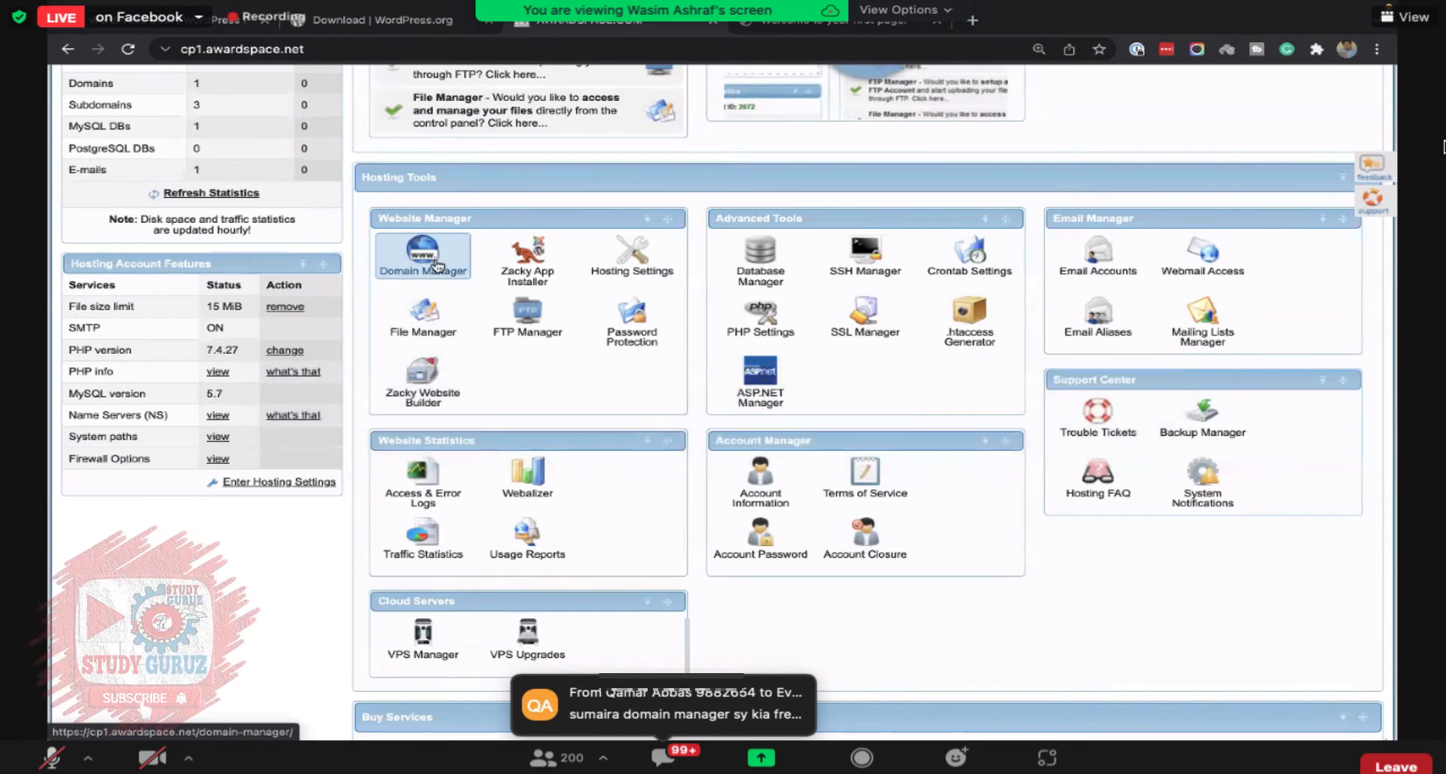
left_click(437, 265)
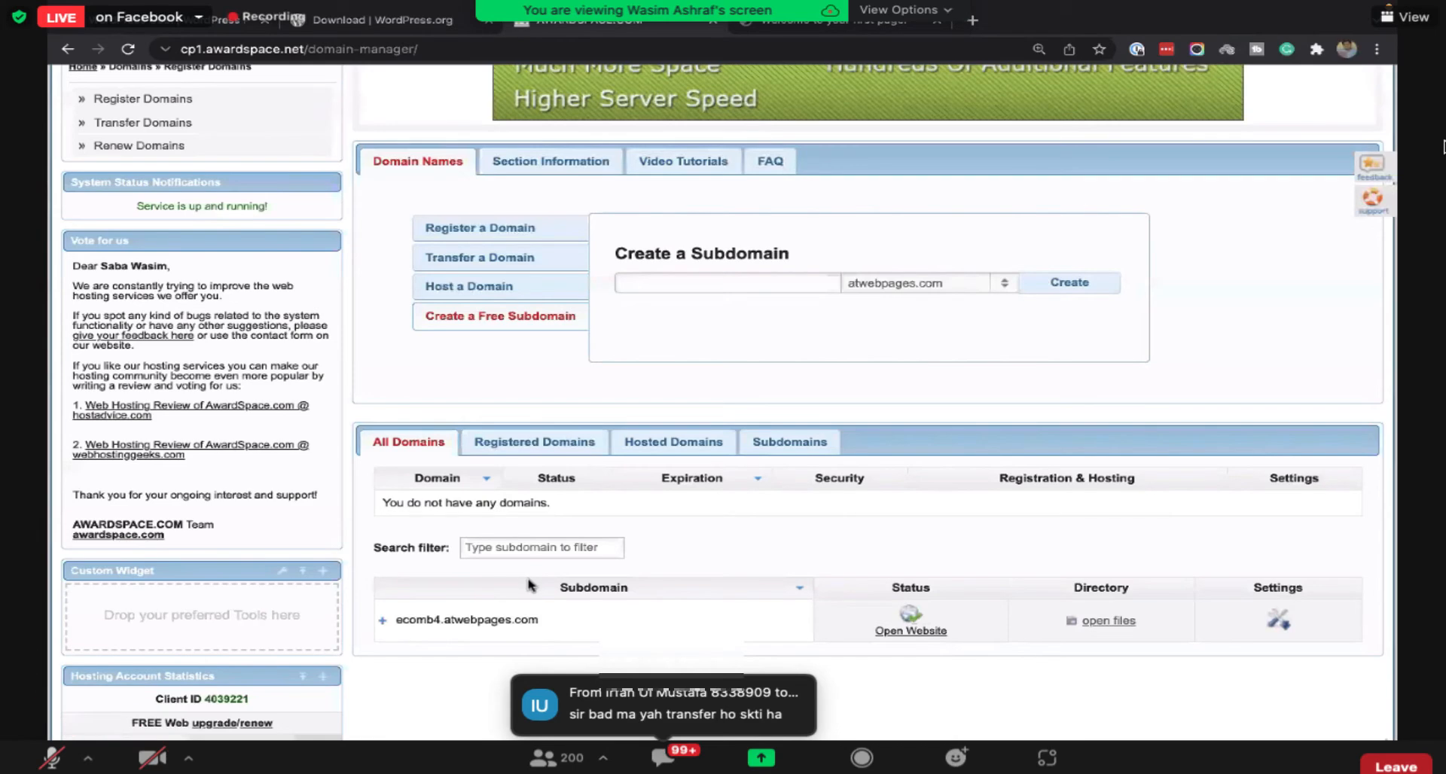
scroll(531, 585, "down", 1)
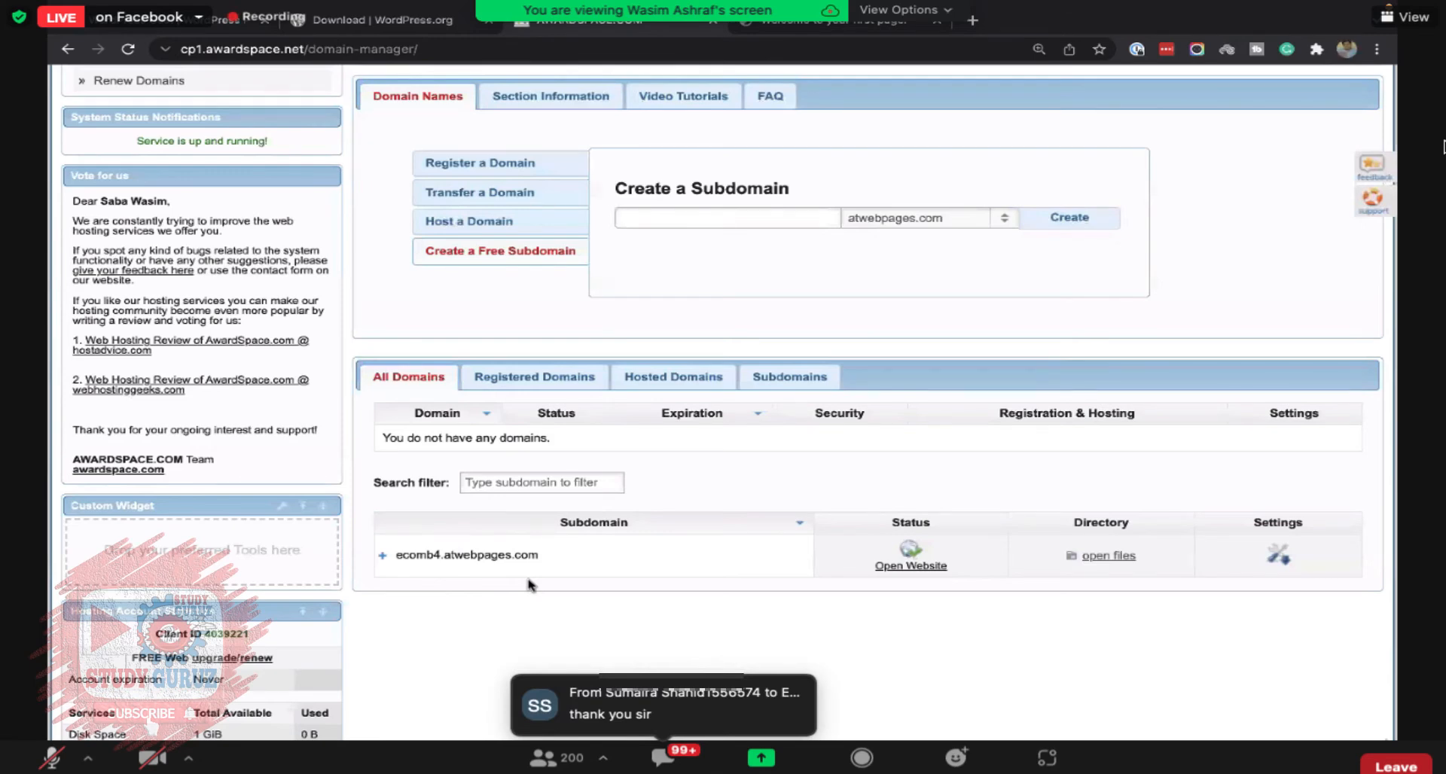
scroll(113, 139, "up", 3)
left_click(113, 138)
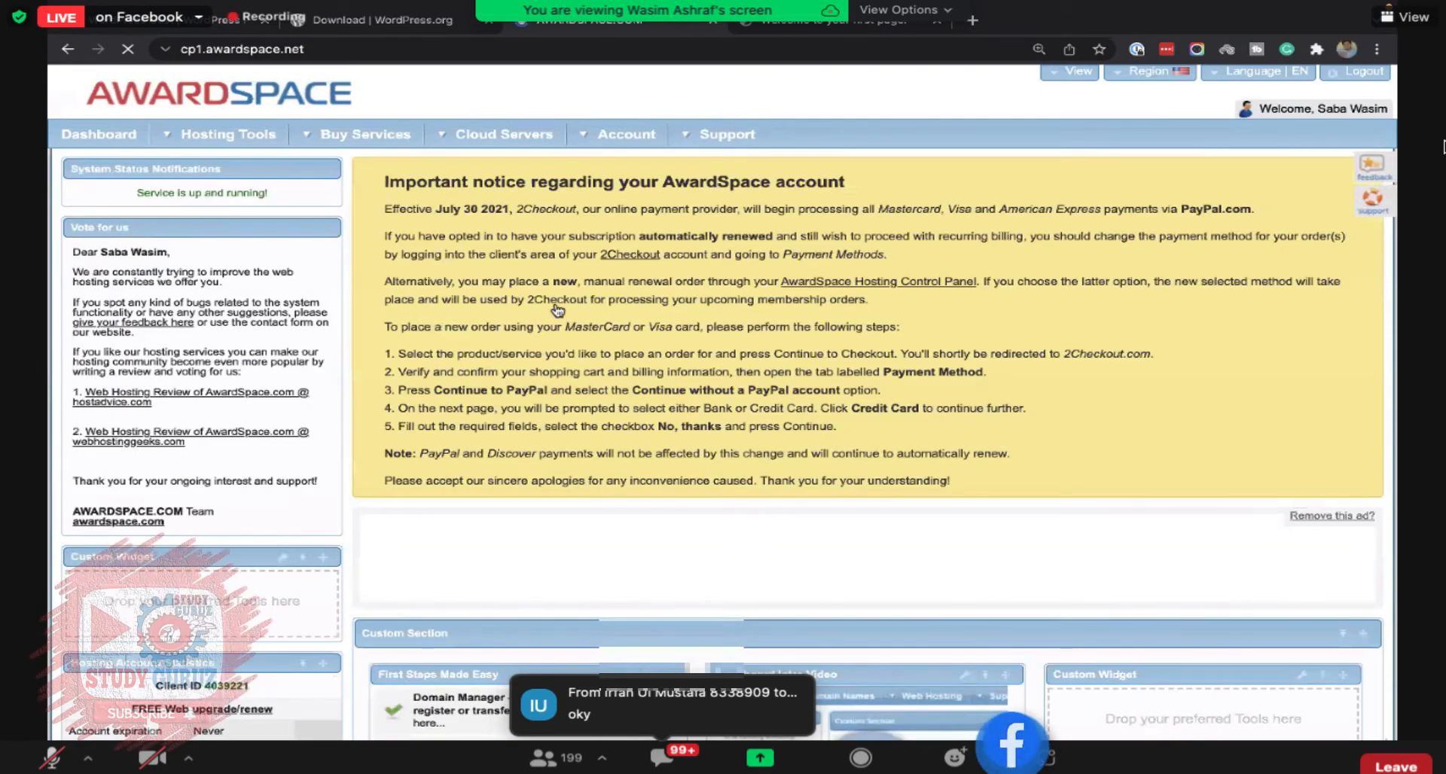
scroll(558, 310, "down", 4)
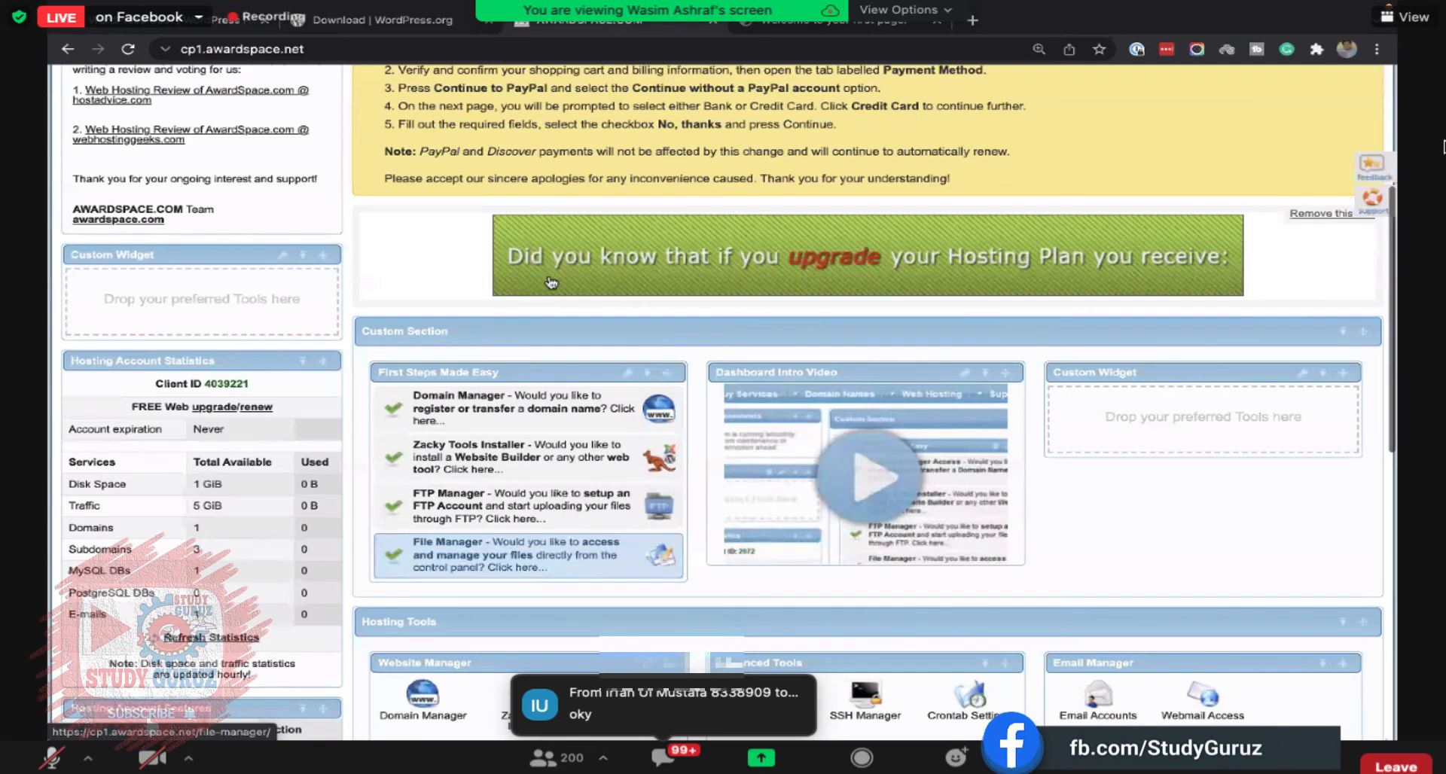
left_click(405, 27)
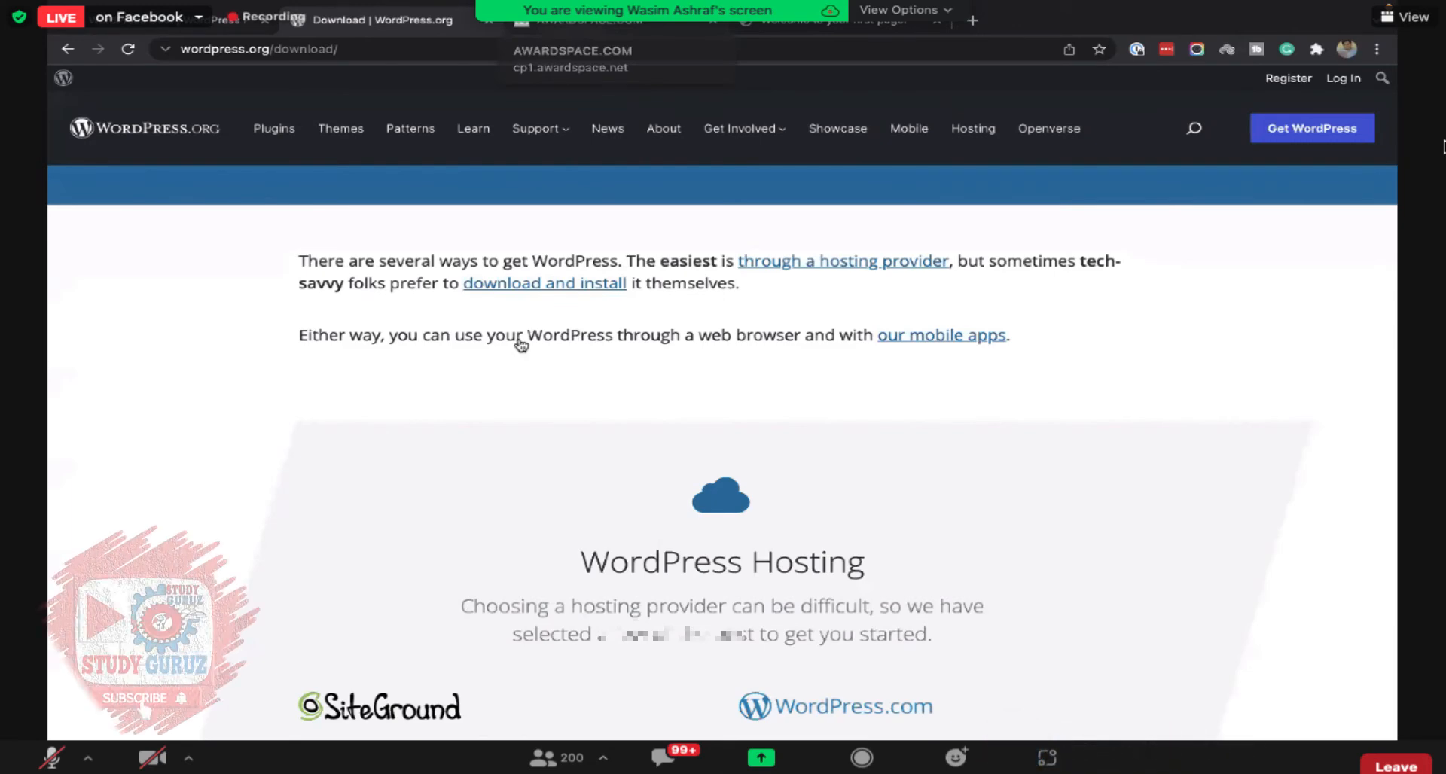
key("ctrl+Tab")
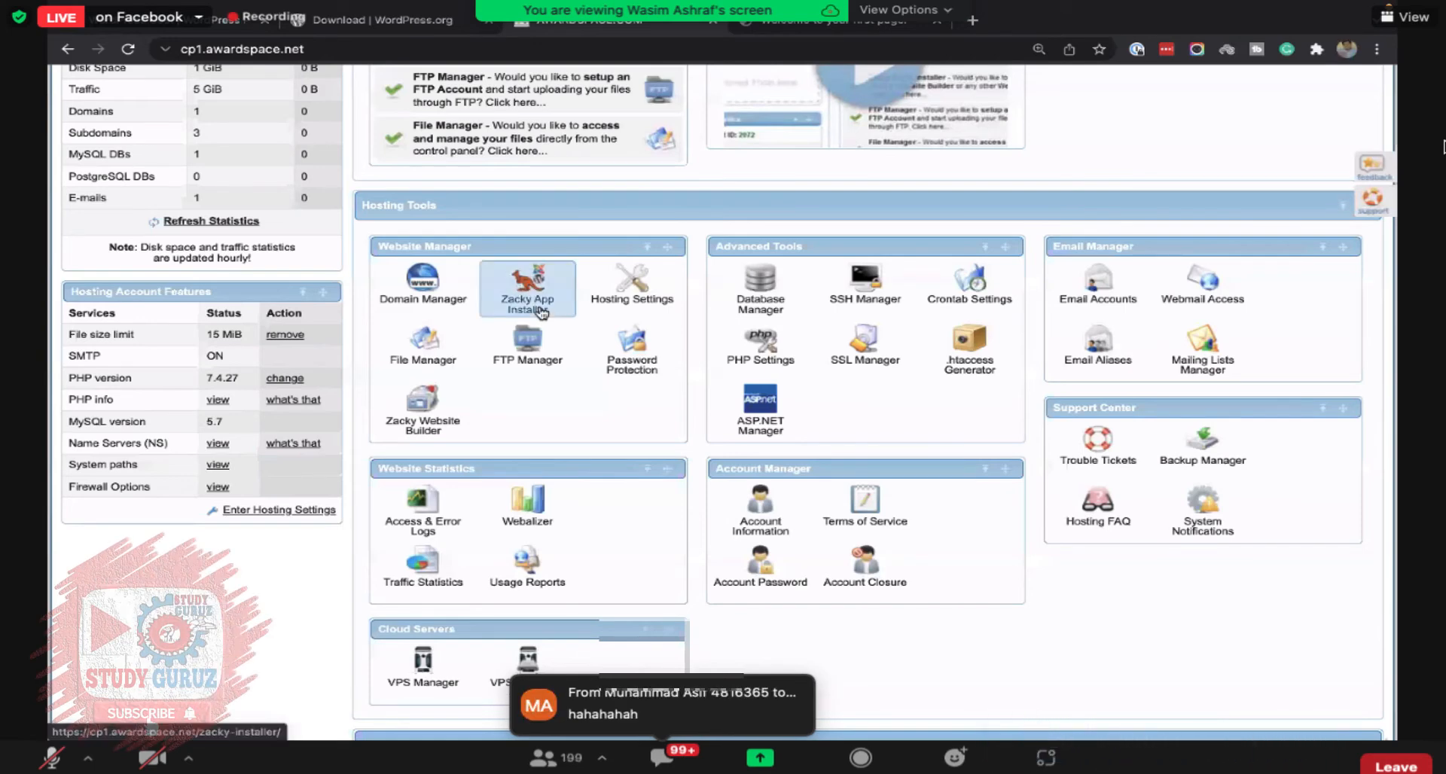
Open Zacky App Installer and select WordPress among WordPress, Joomla and Grav
left_click(540, 308)
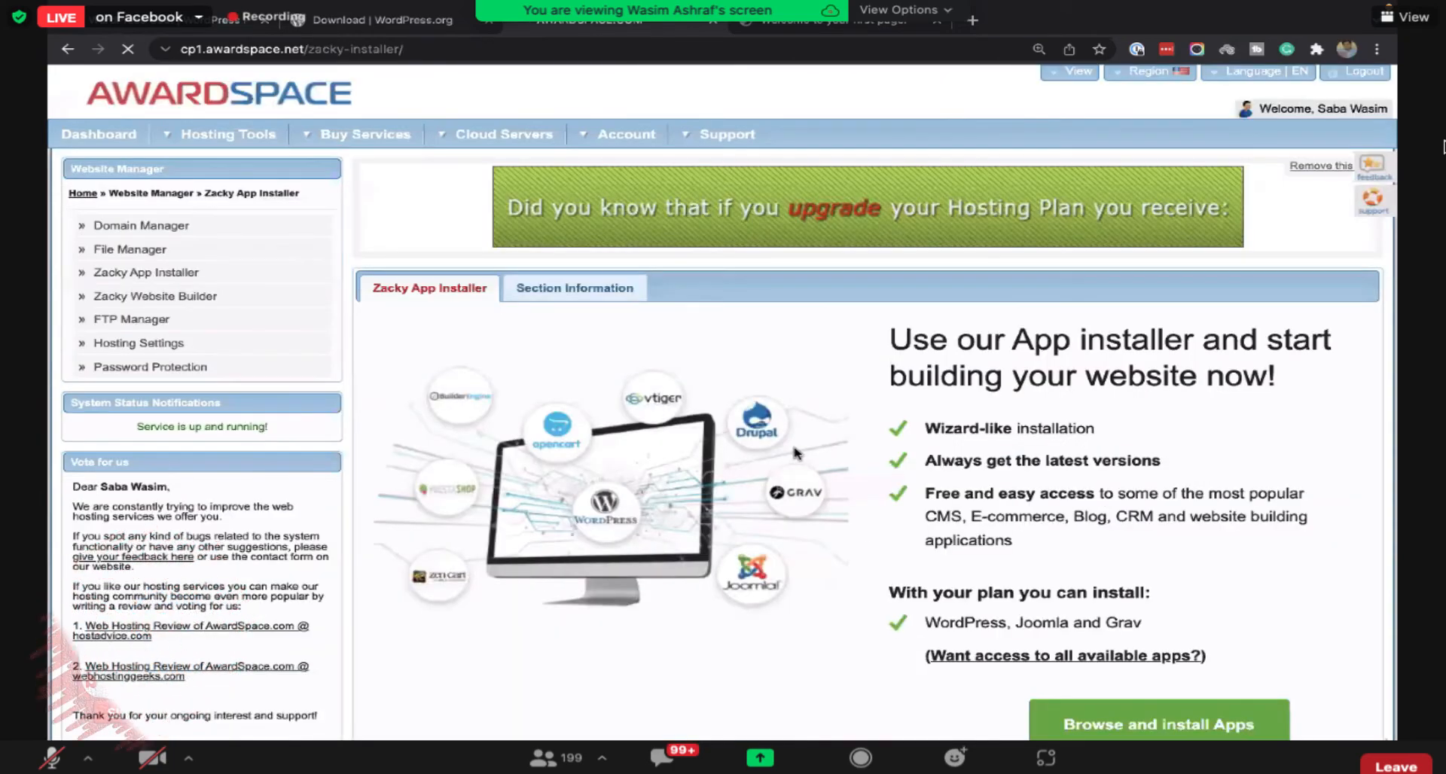
scroll(1172, 237, "down", 5)
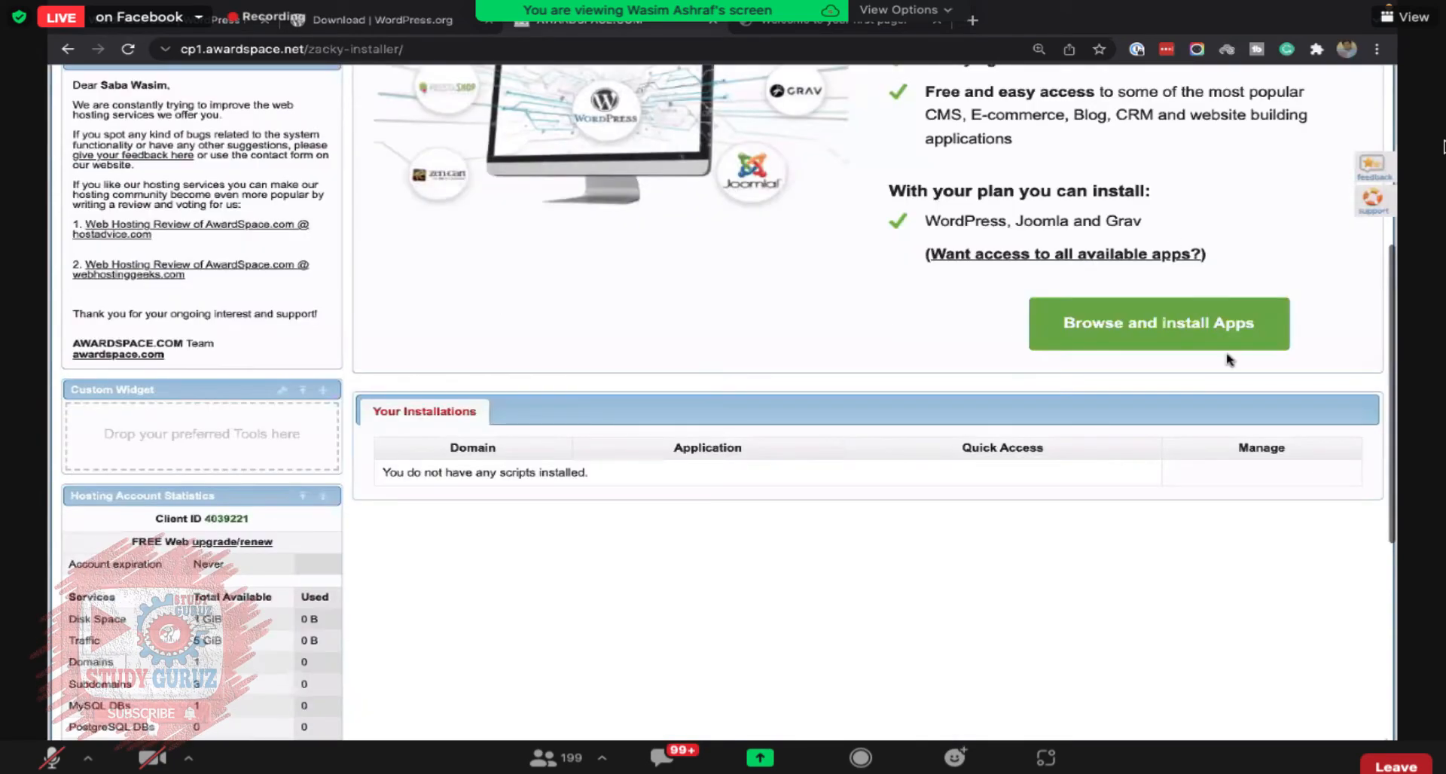
scroll(1211, 392, "up", 3)
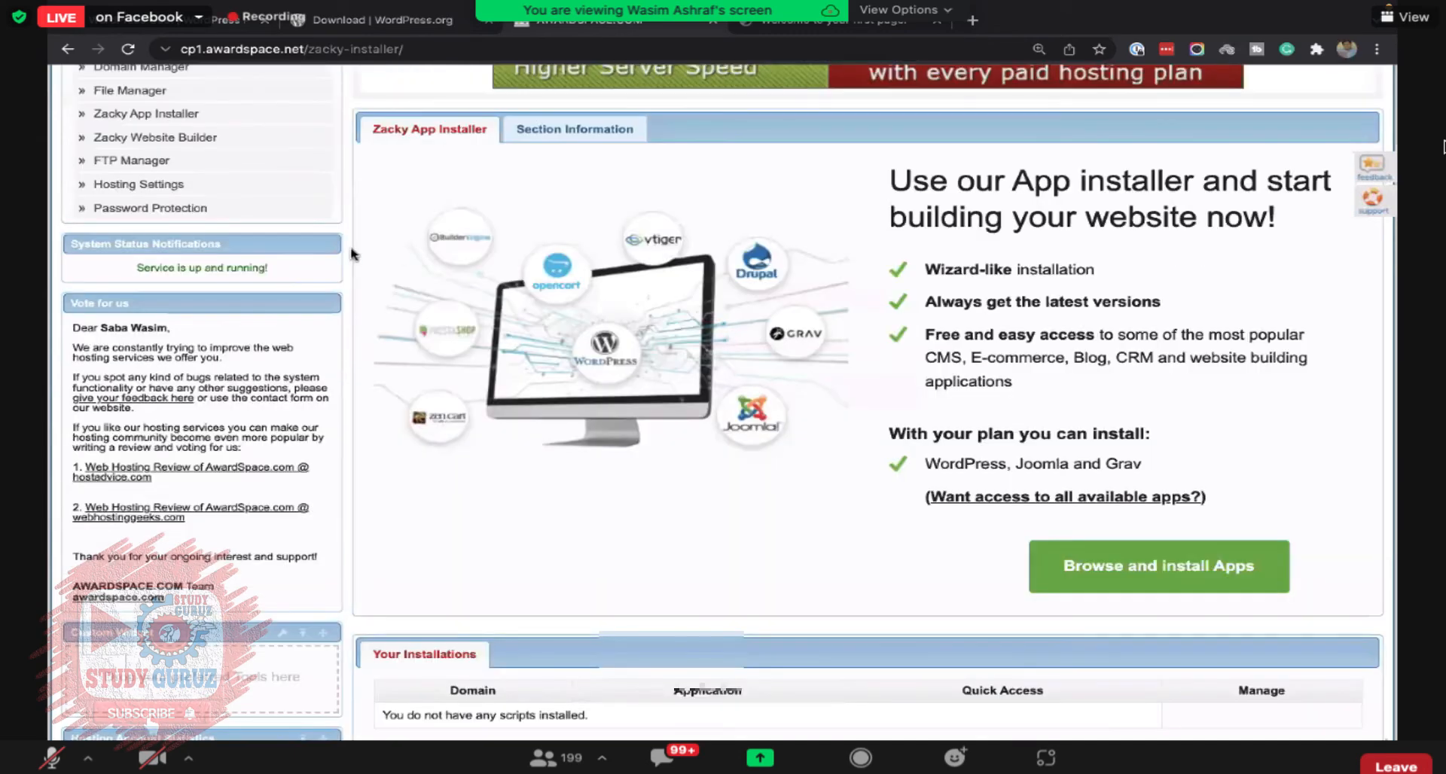
scroll(192, 223, "down", 1)
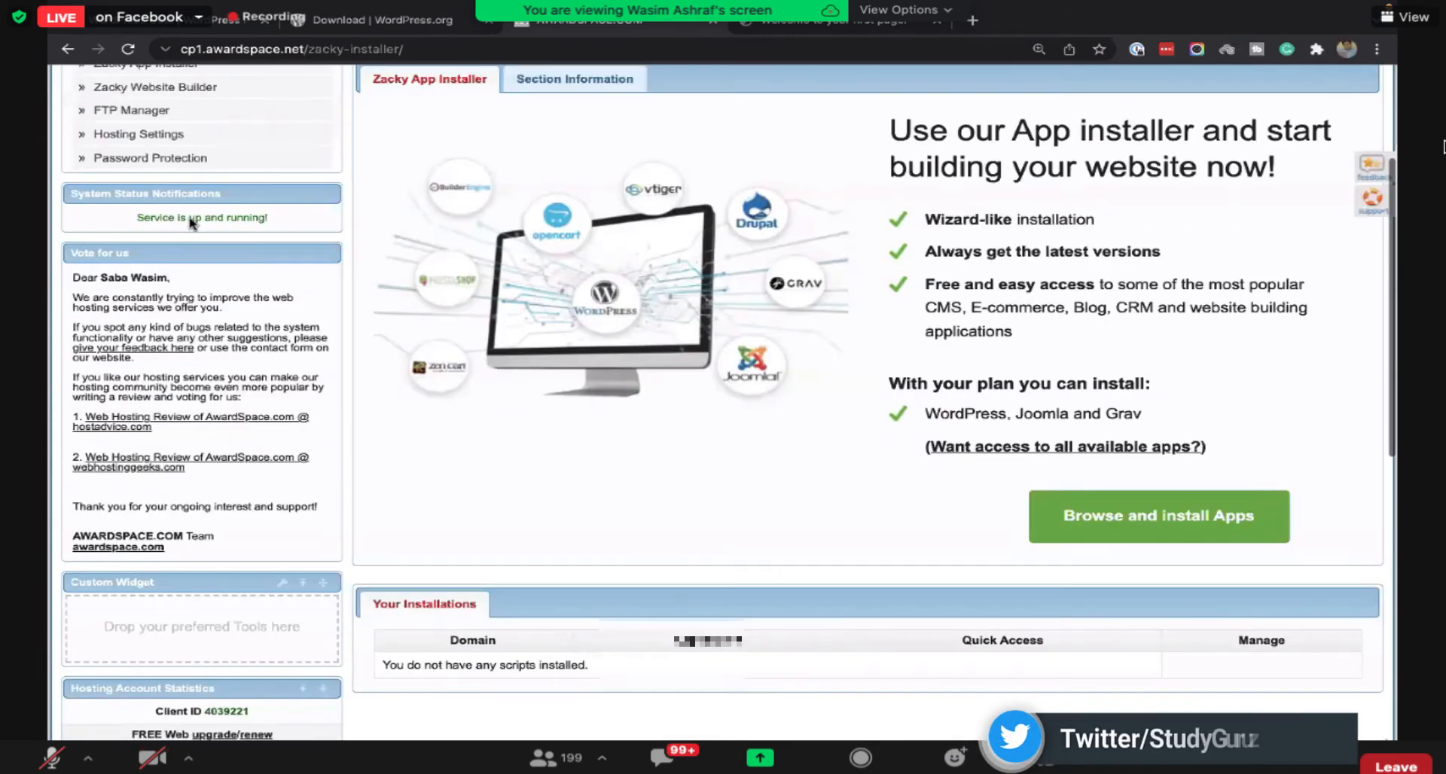
scroll(192, 223, "up", 1)
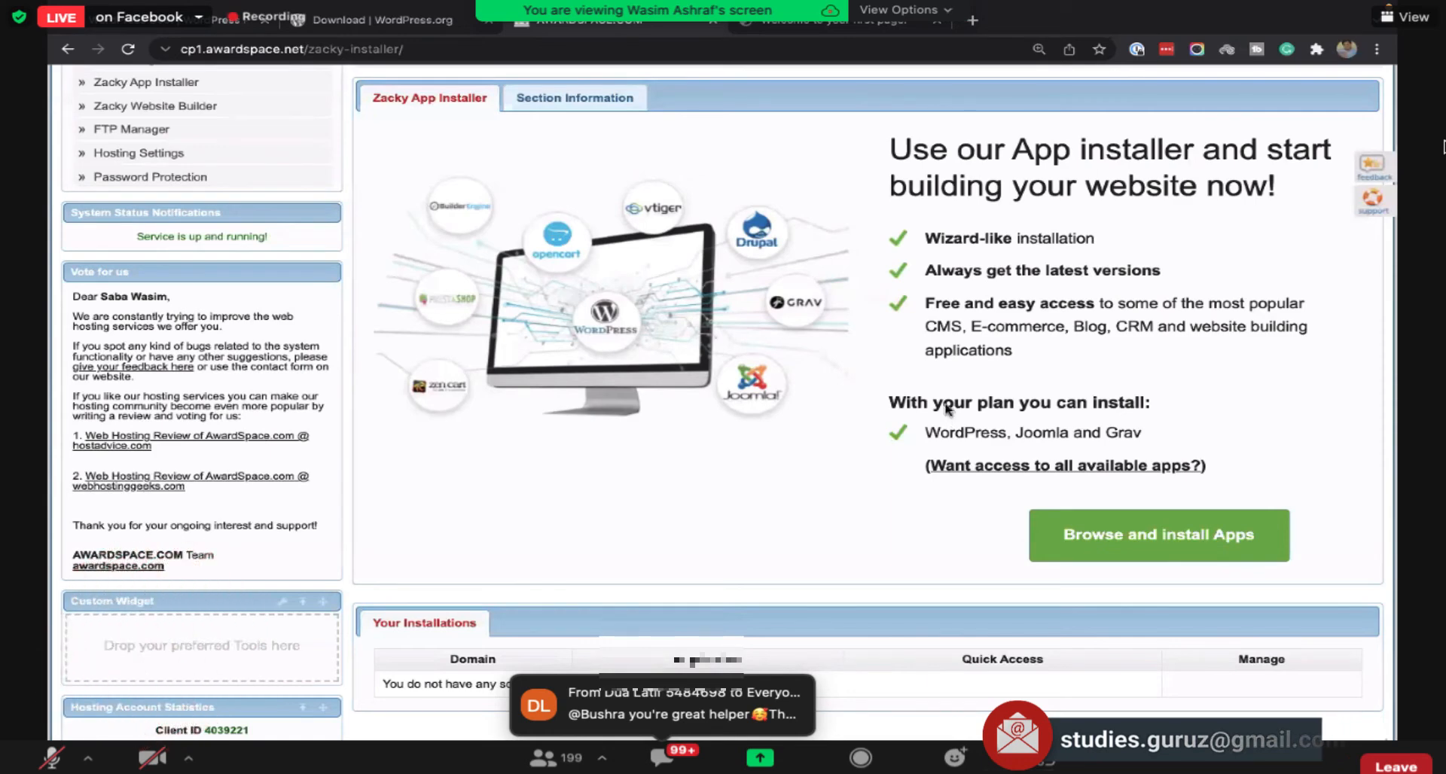
double_click(951, 423)
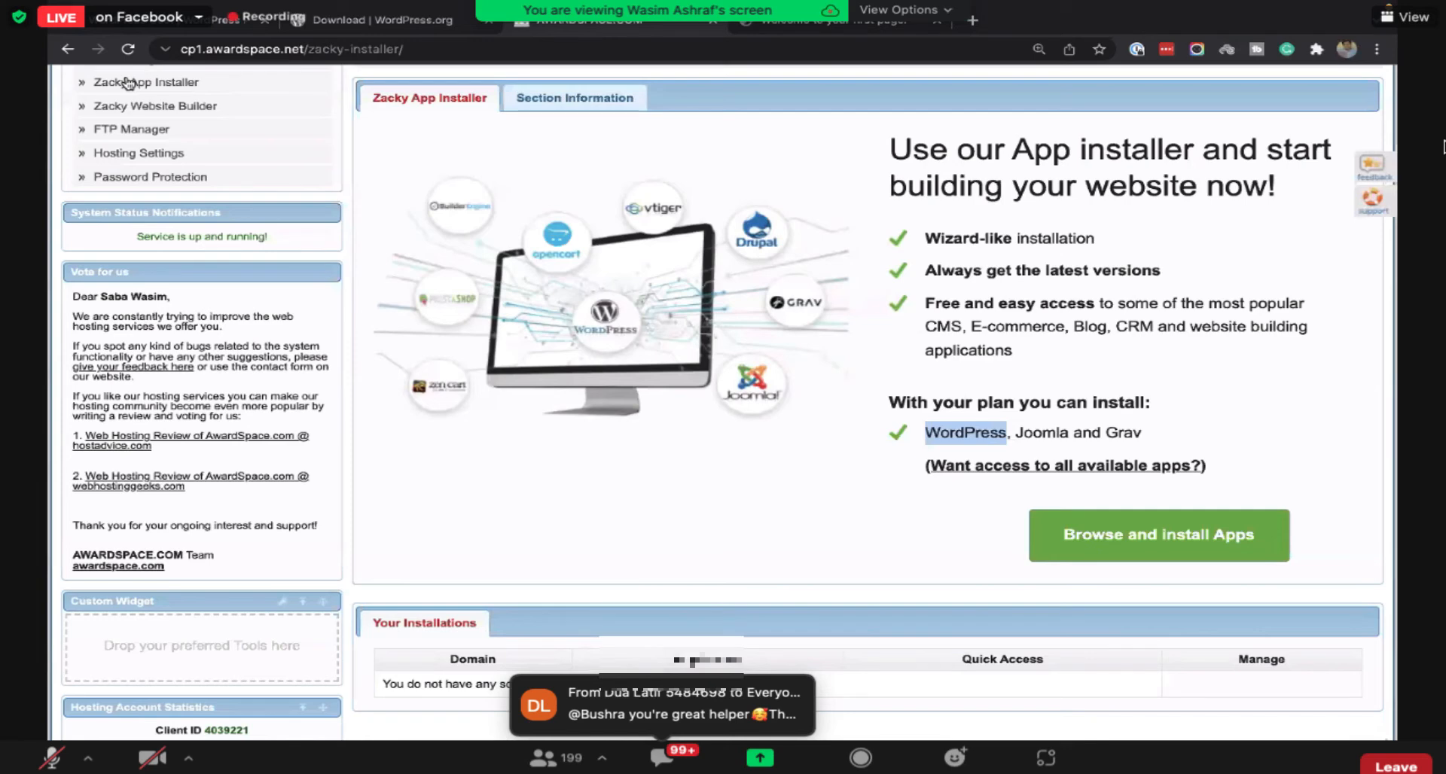
scroll(530, 339, "up", 2)
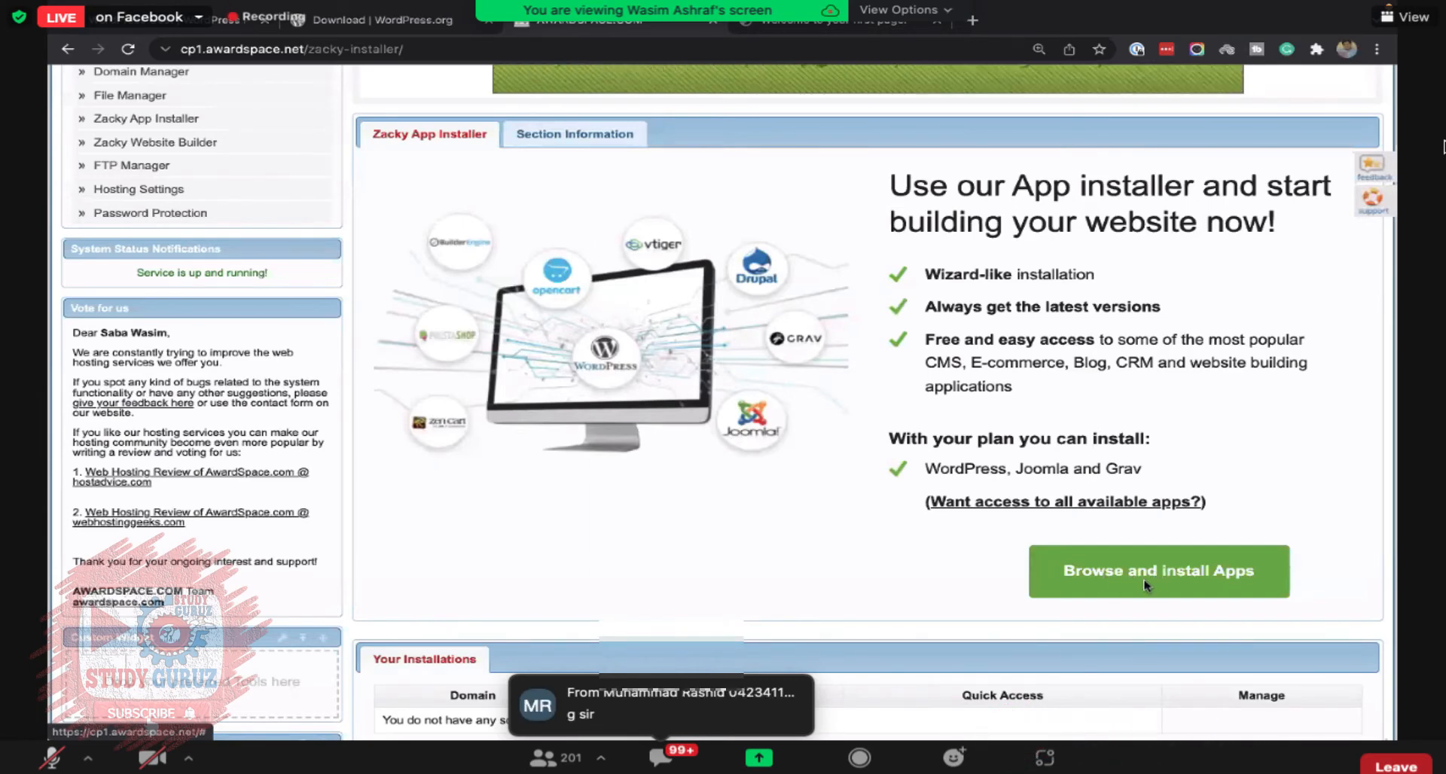
Browse installable apps, pick WordPress and proceed to installer Step 2
left_click(1155, 586)
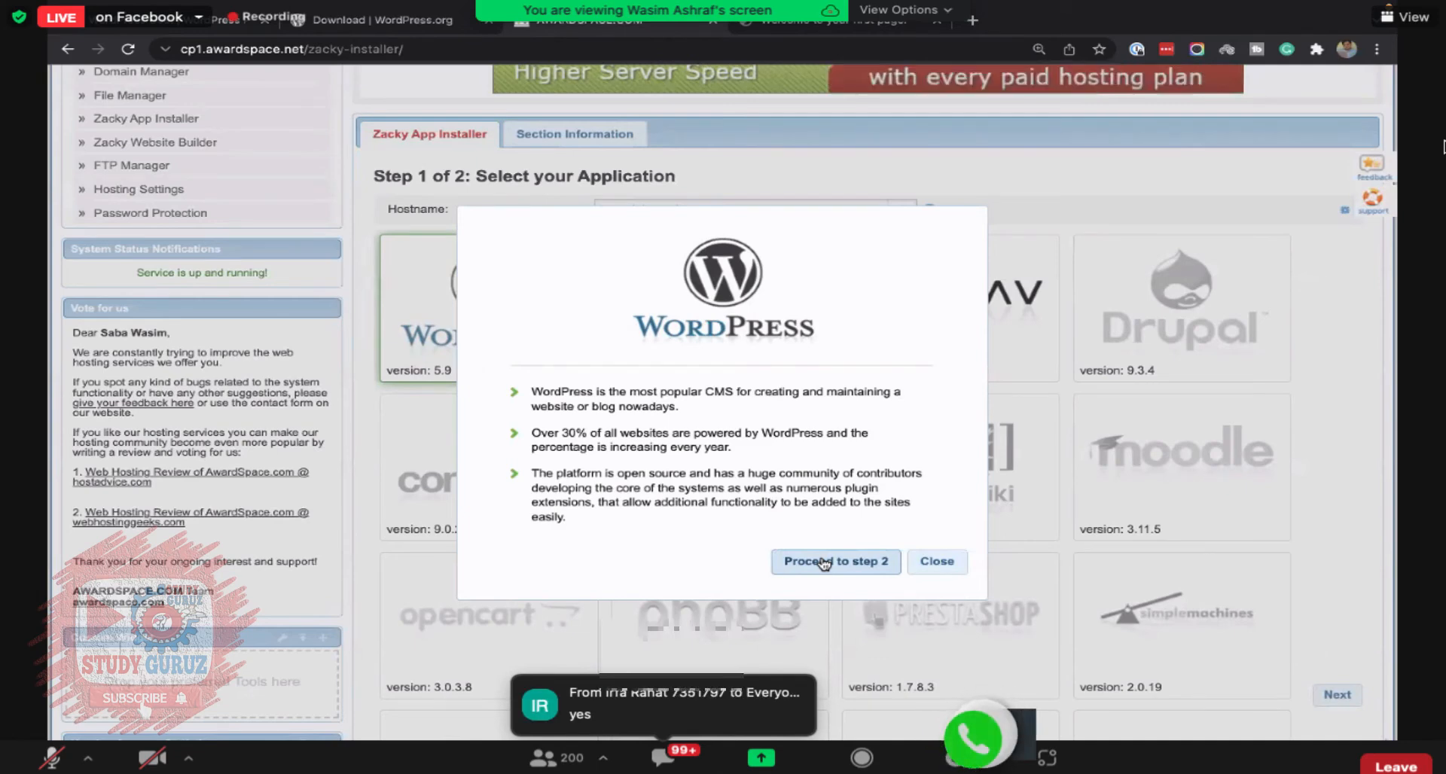
left_click(823, 562)
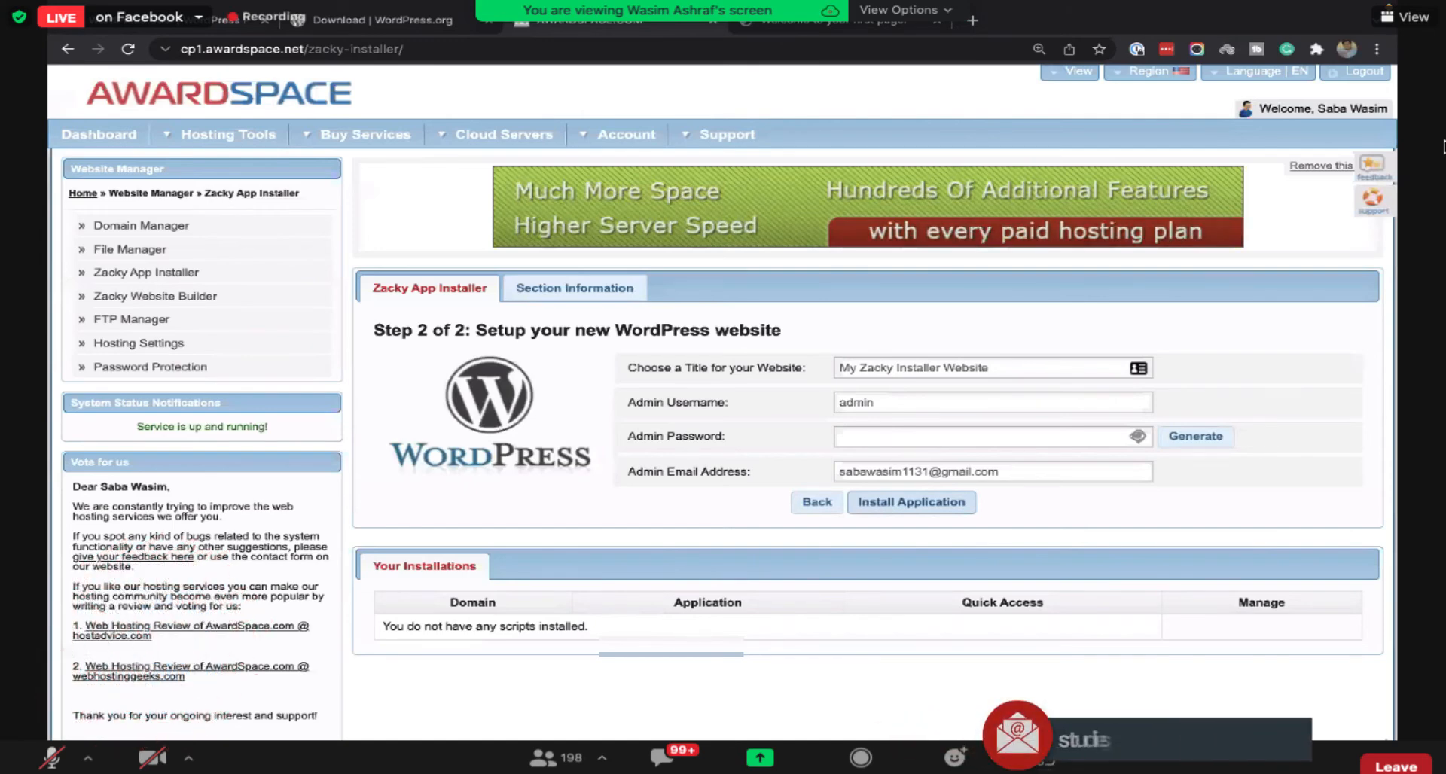
Replace the default website title with 'ECom Batch 4'
key("ctrl+a")
type("ECom Ba")
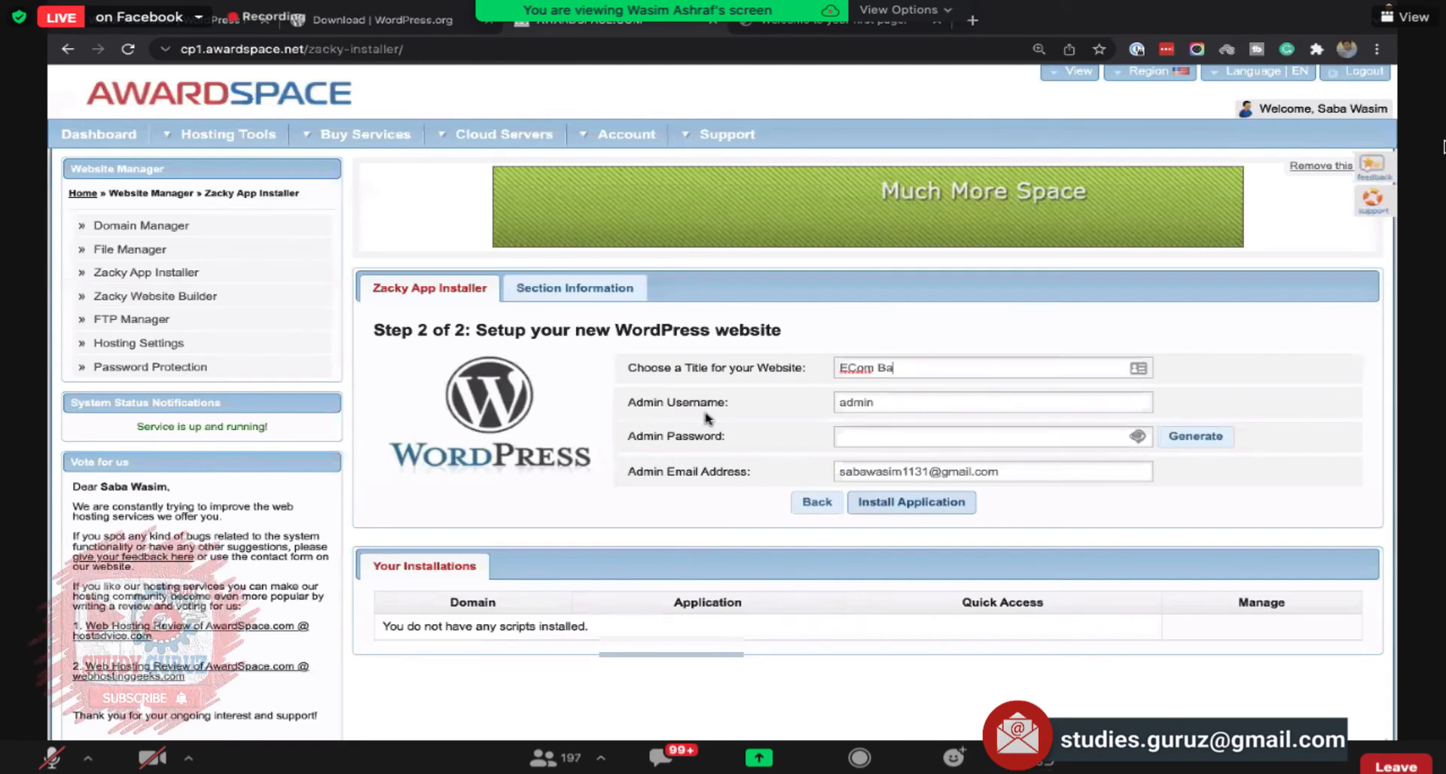
type("th")
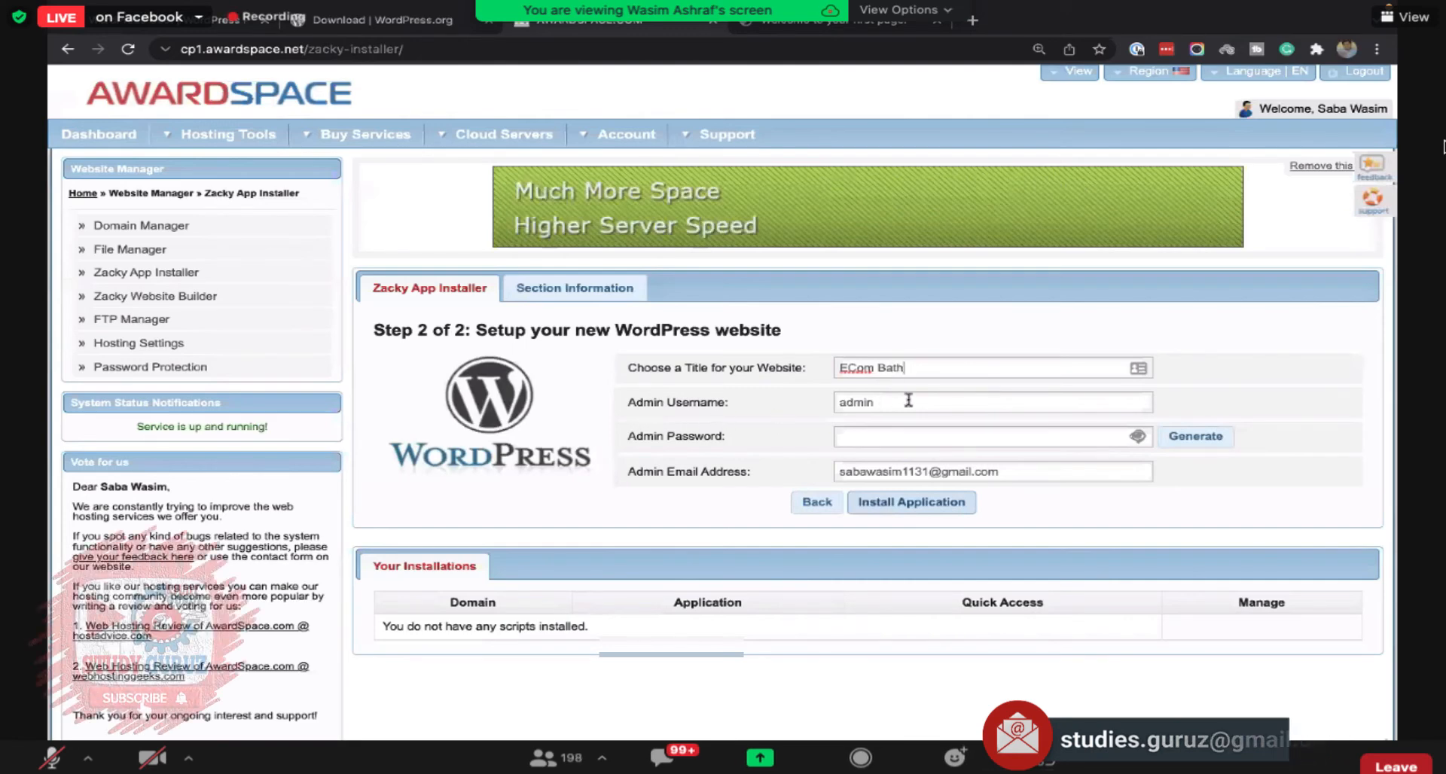
key("BackSpace")
type("ch 4")
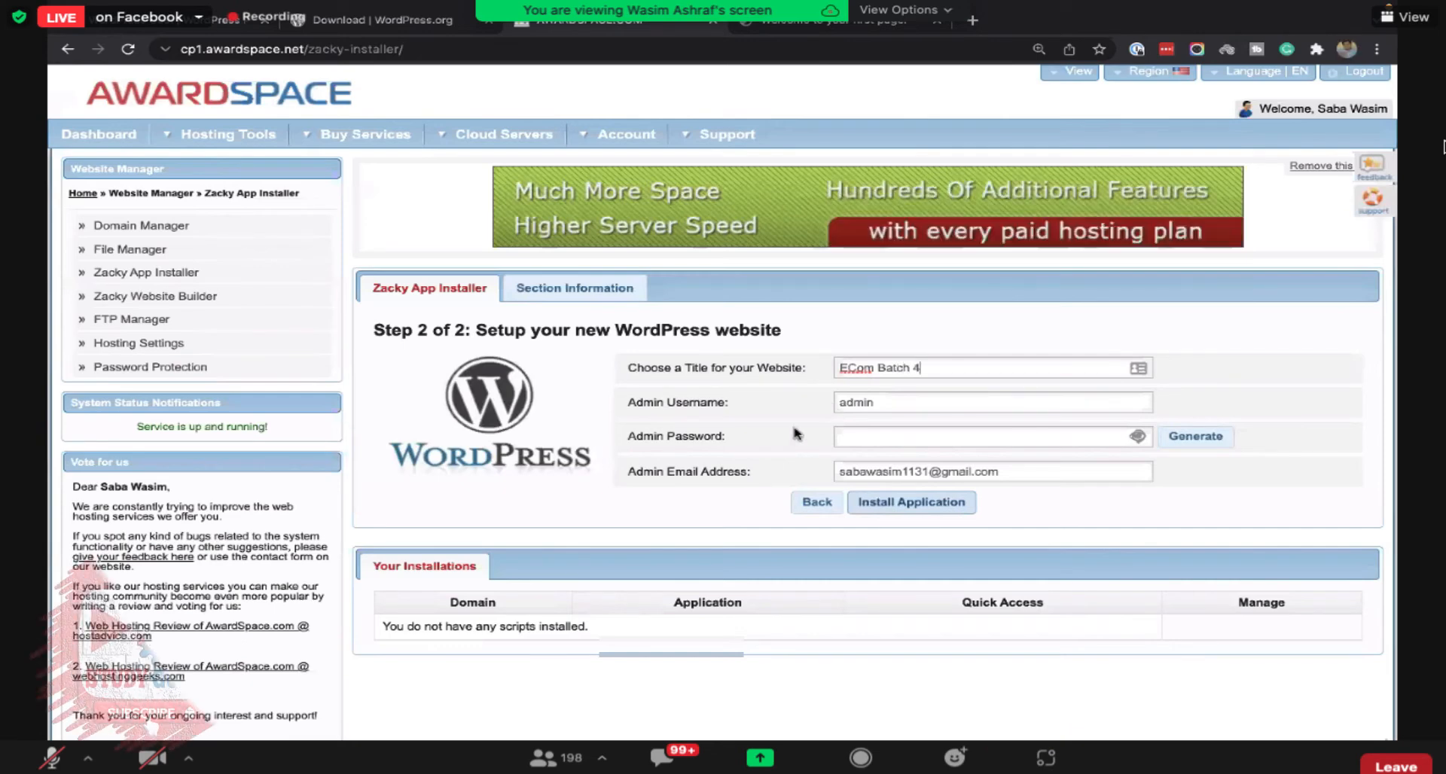
key("Tab")
Paste the admin password into the Admin Password field
left_click(862, 438)
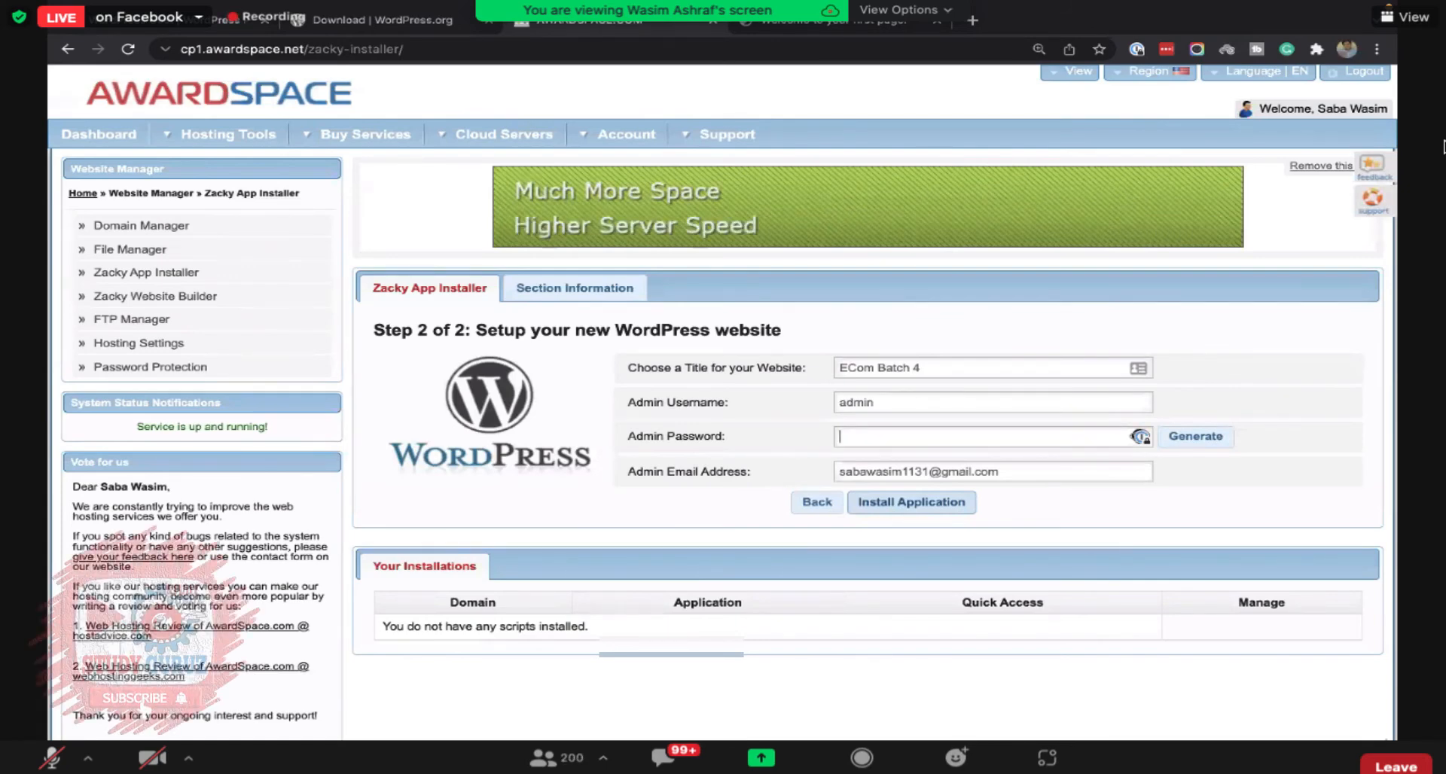
key("ctrl+v")
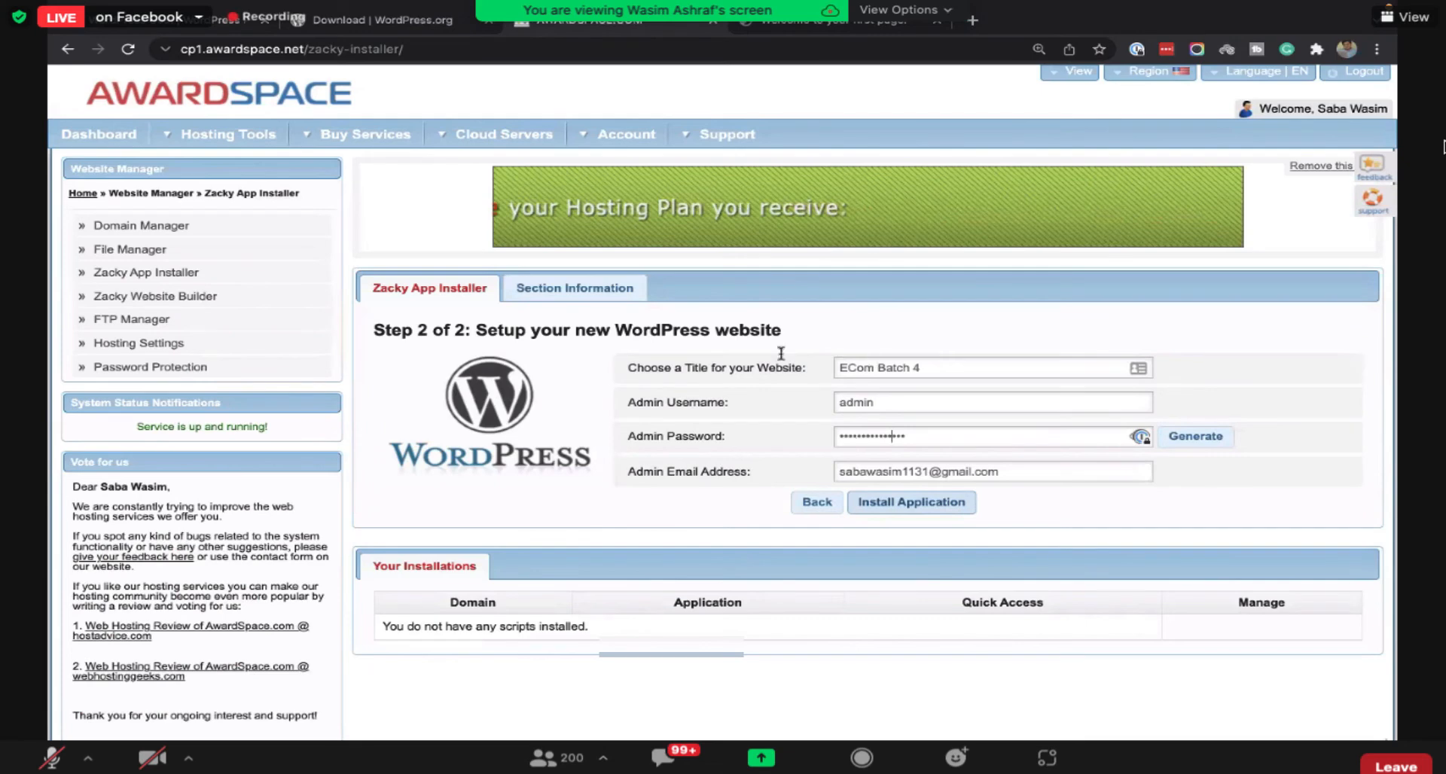
left_click_drag(728, 437, 668, 437)
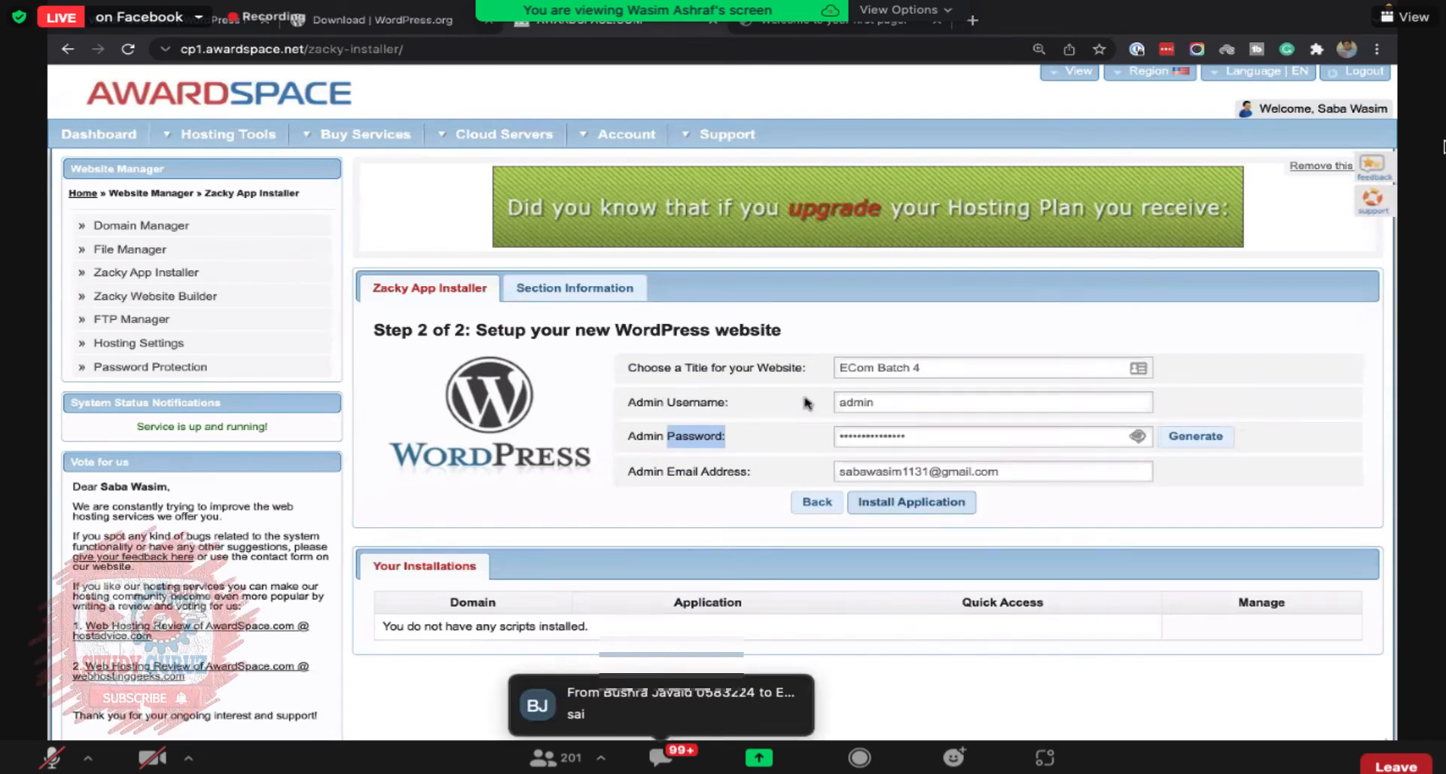
left_click(743, 434)
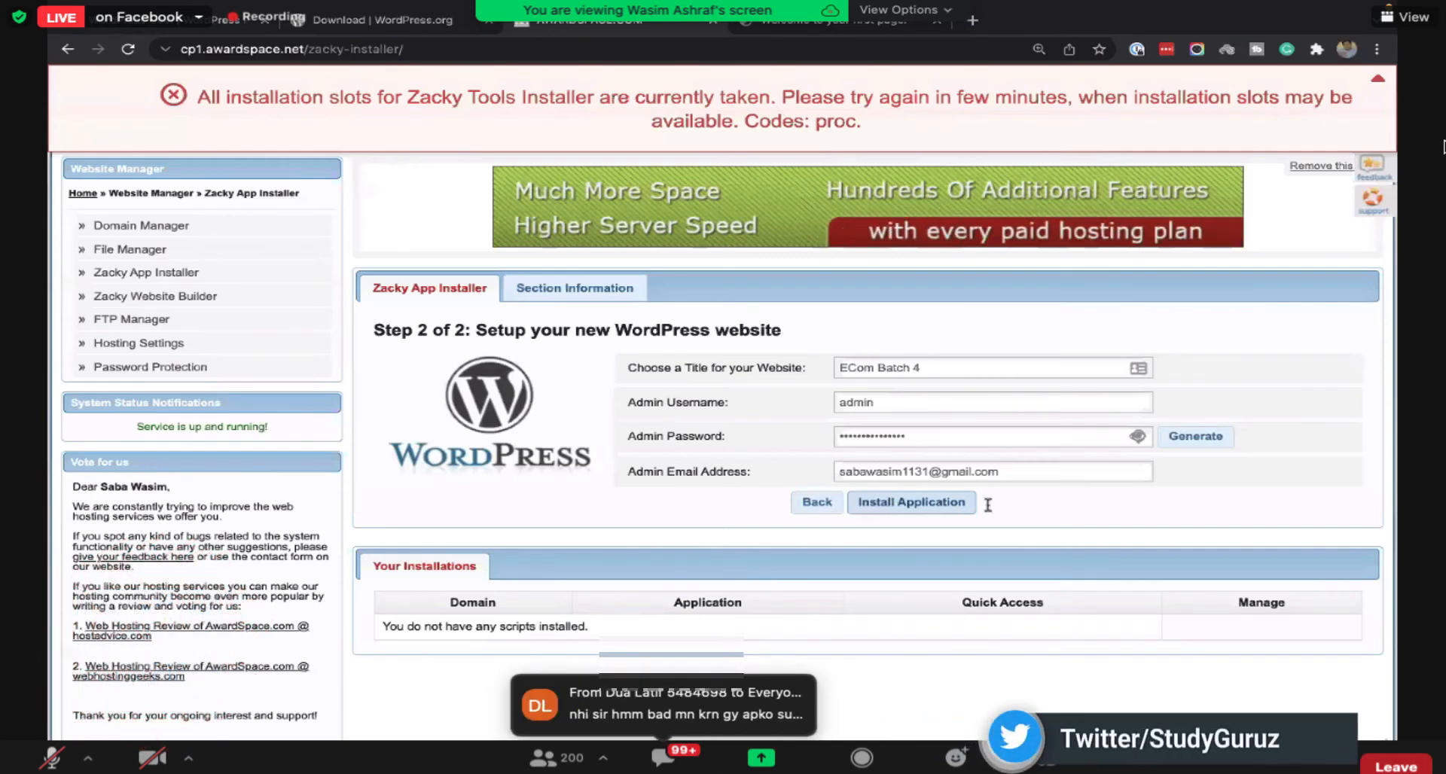
left_click(938, 508)
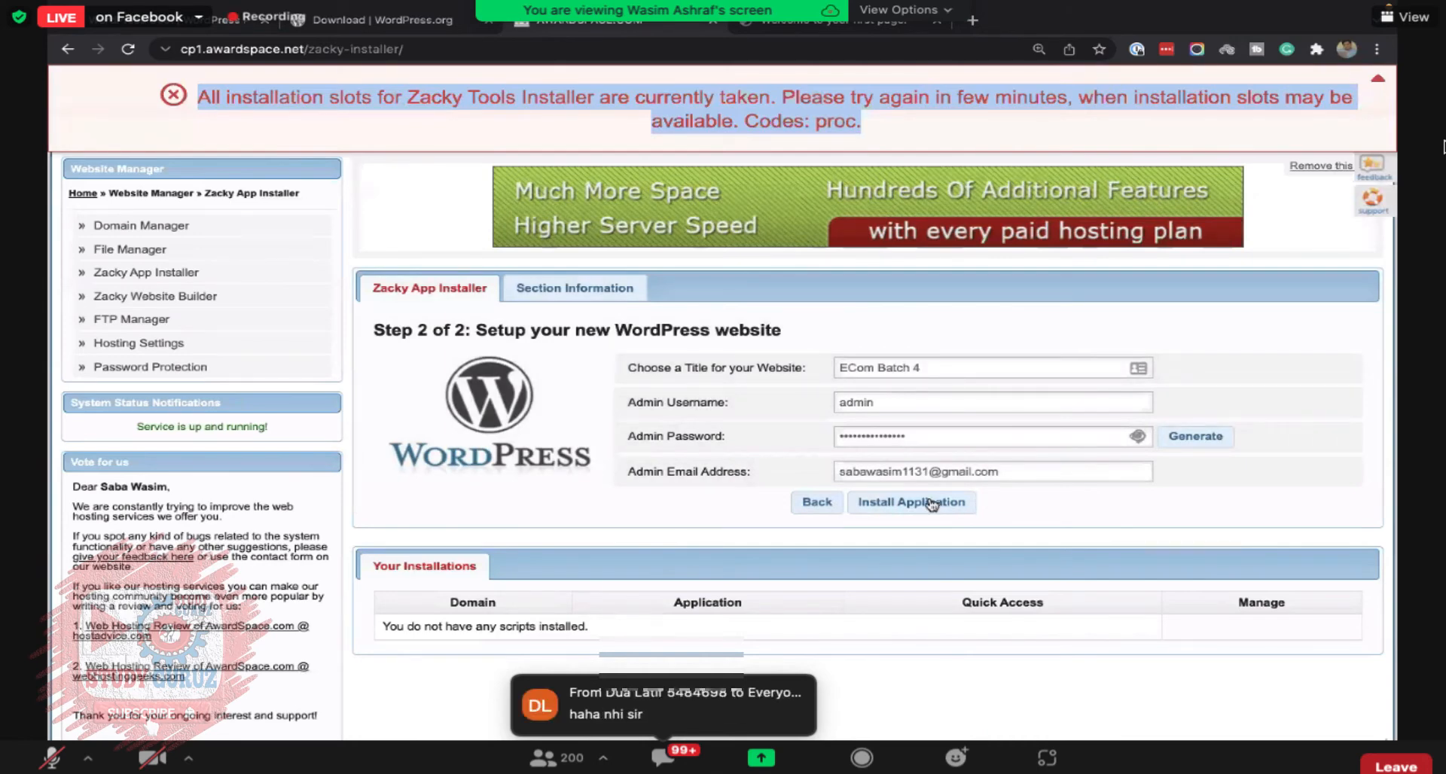
left_click(933, 505)
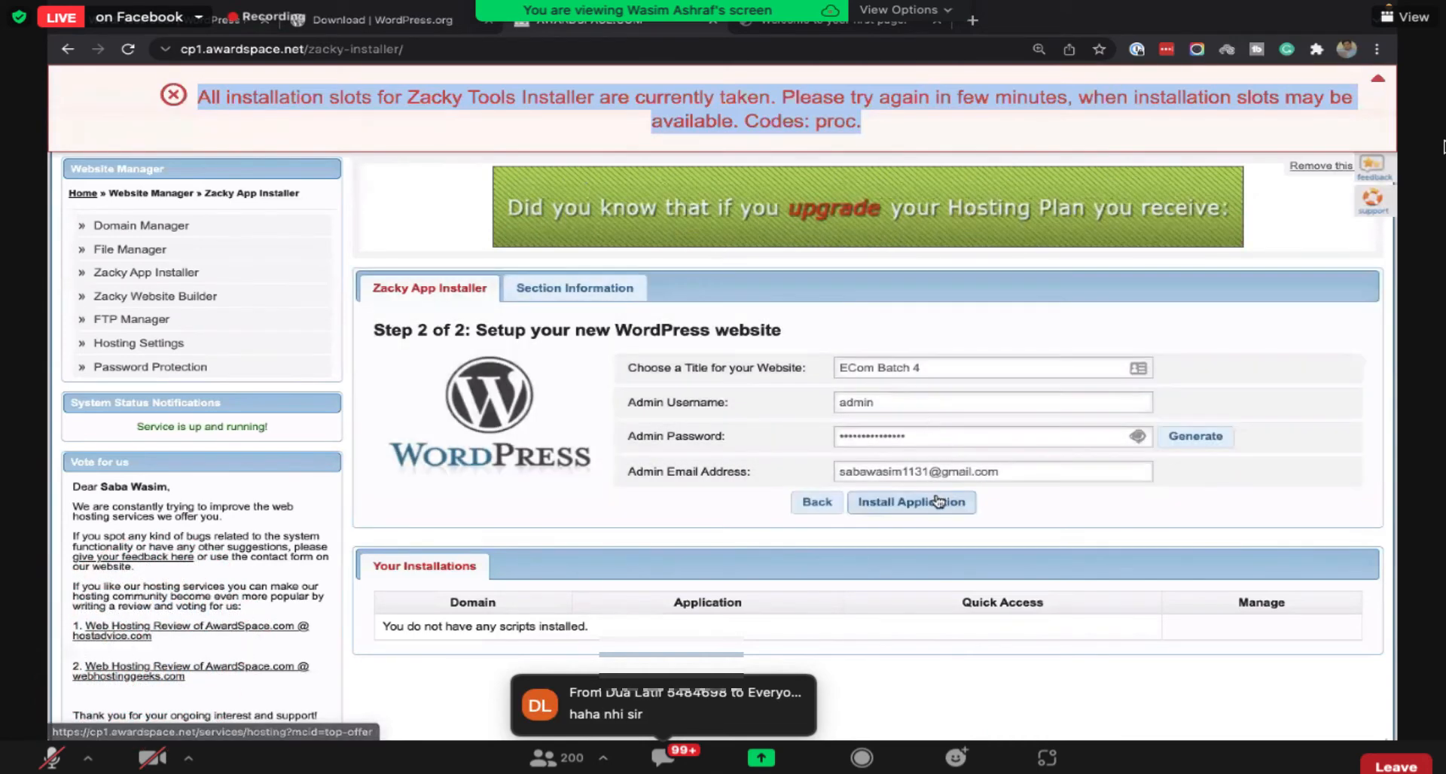
left_click(936, 503)
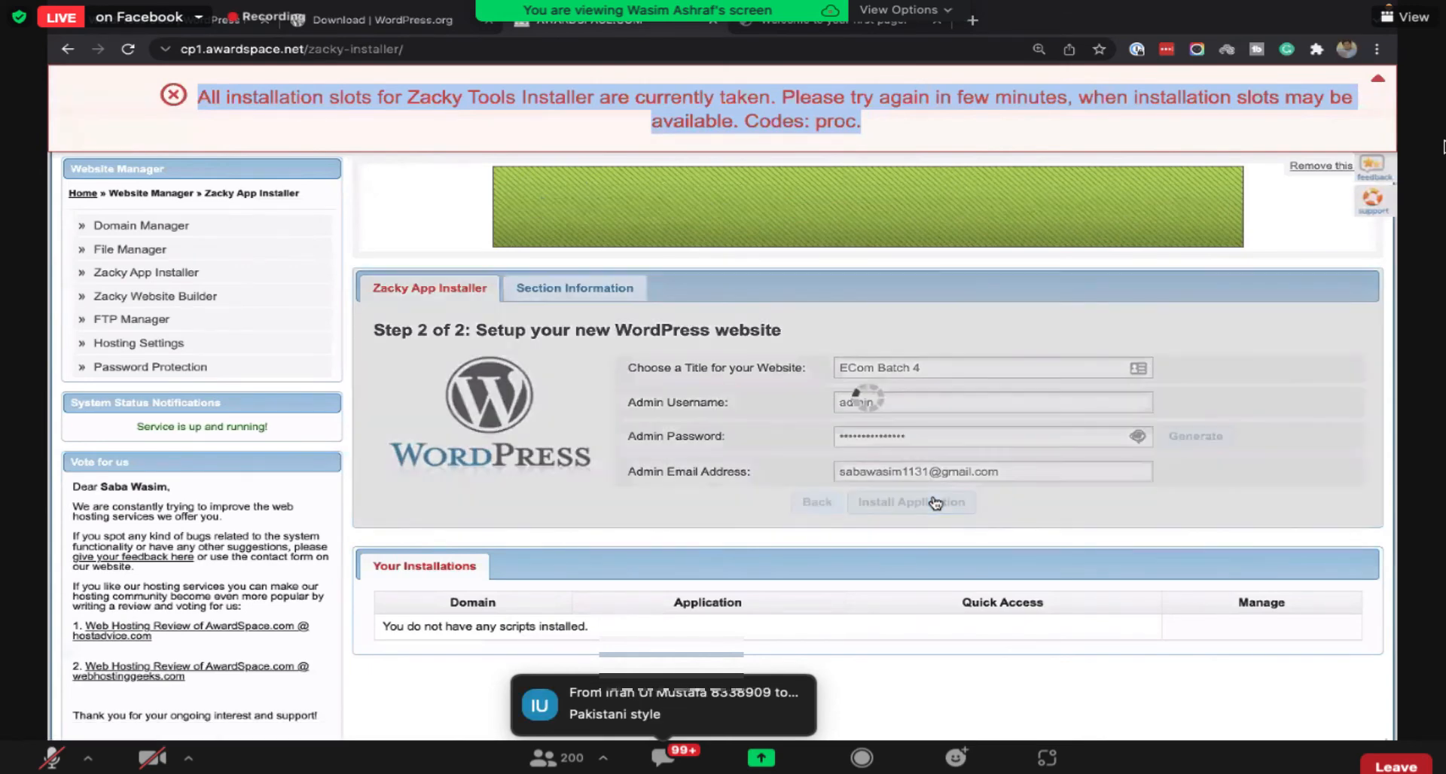
left_click(935, 502)
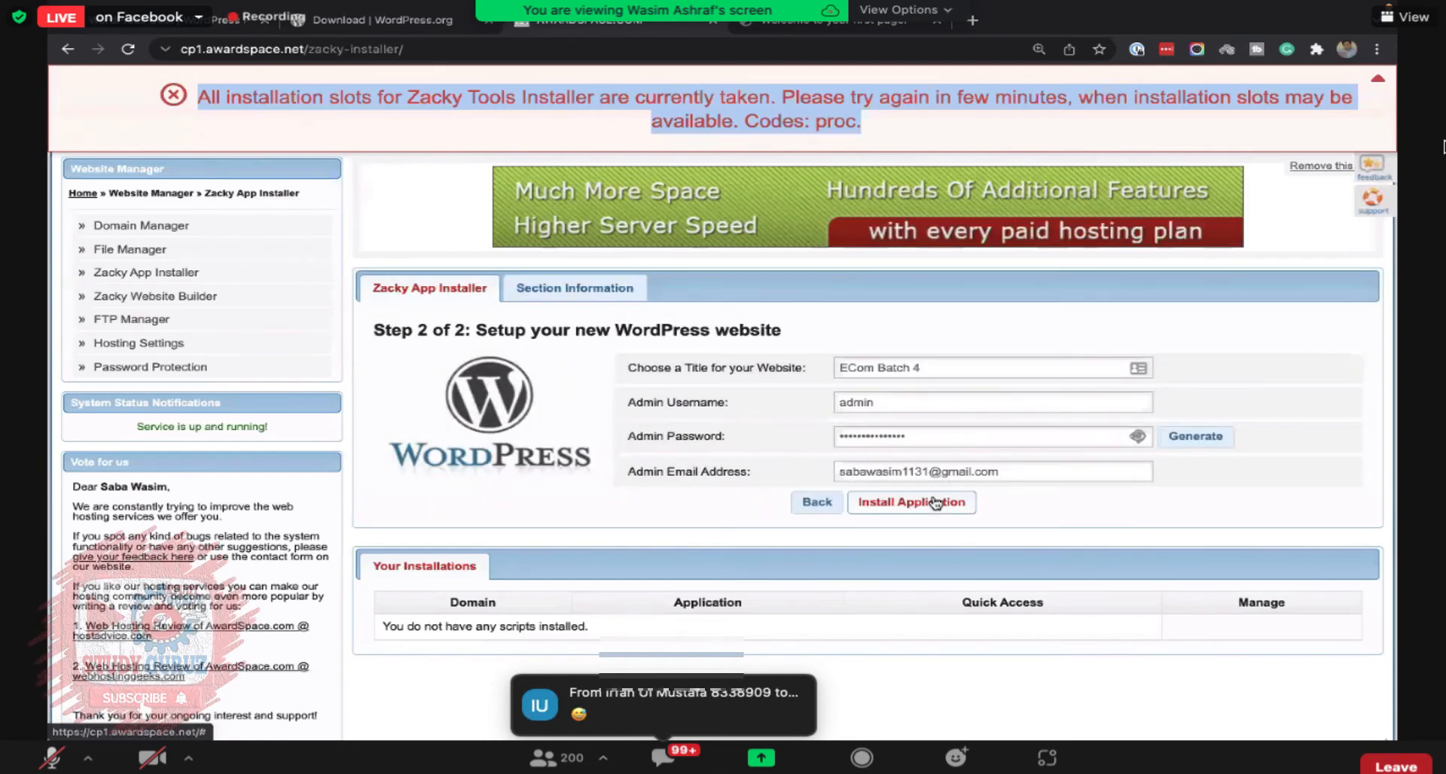
left_click(935, 503)
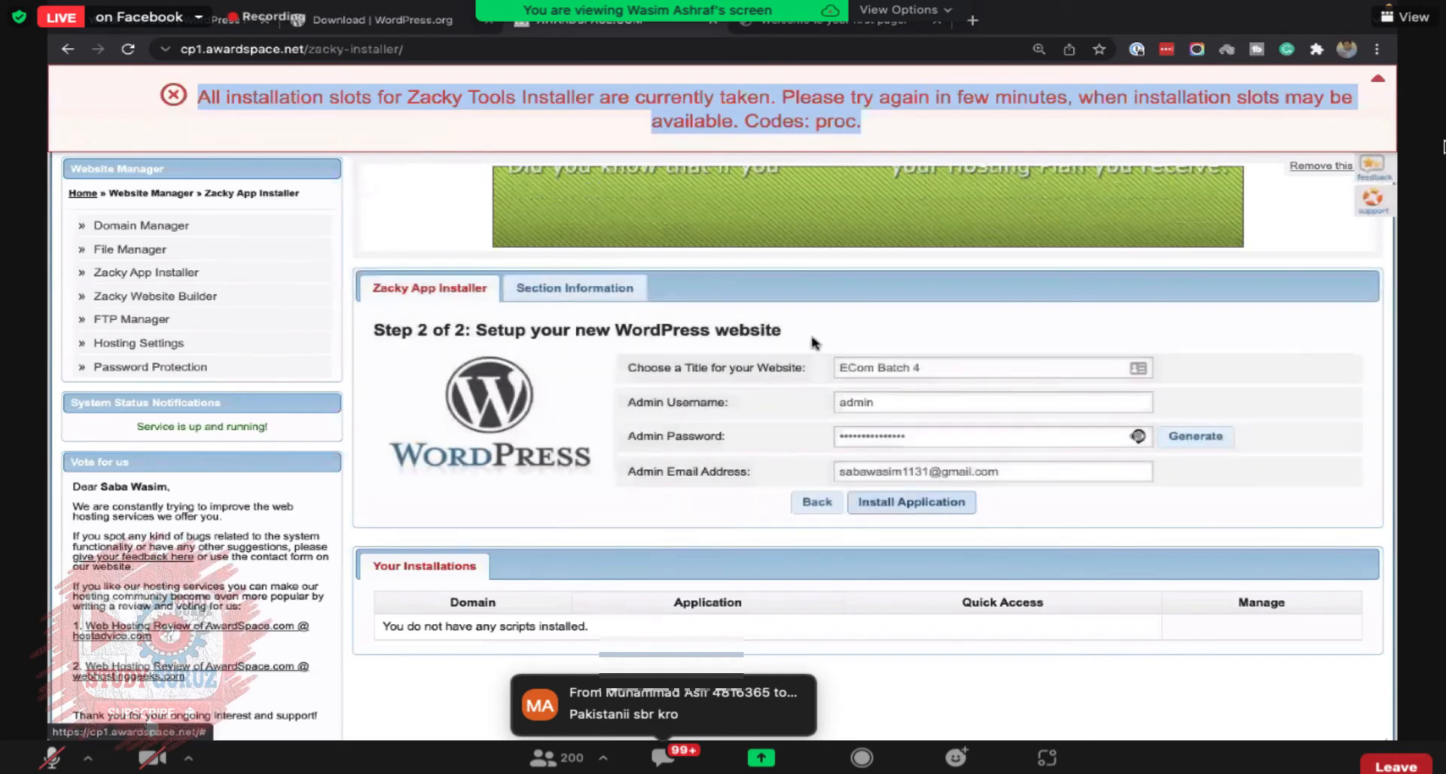
left_click(947, 333)
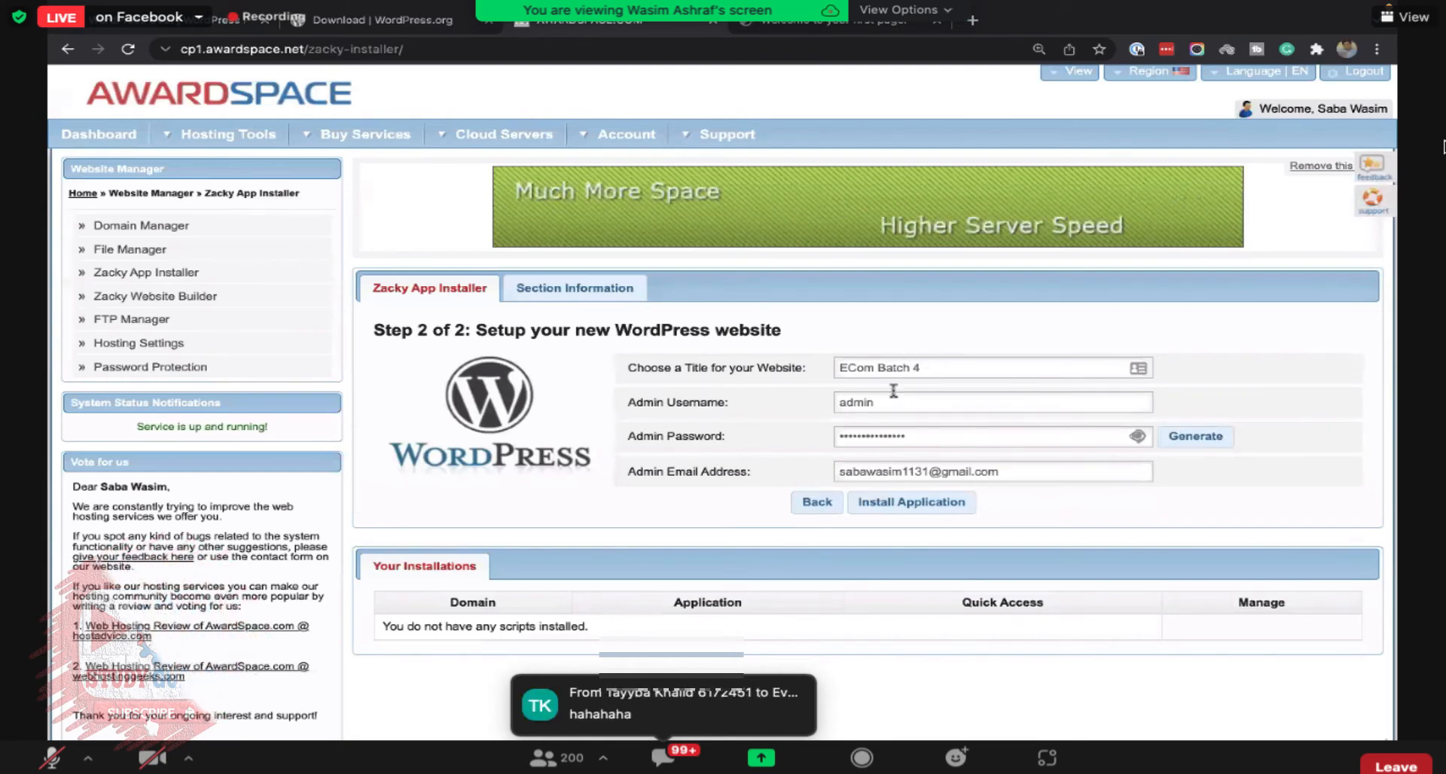
left_click(947, 510)
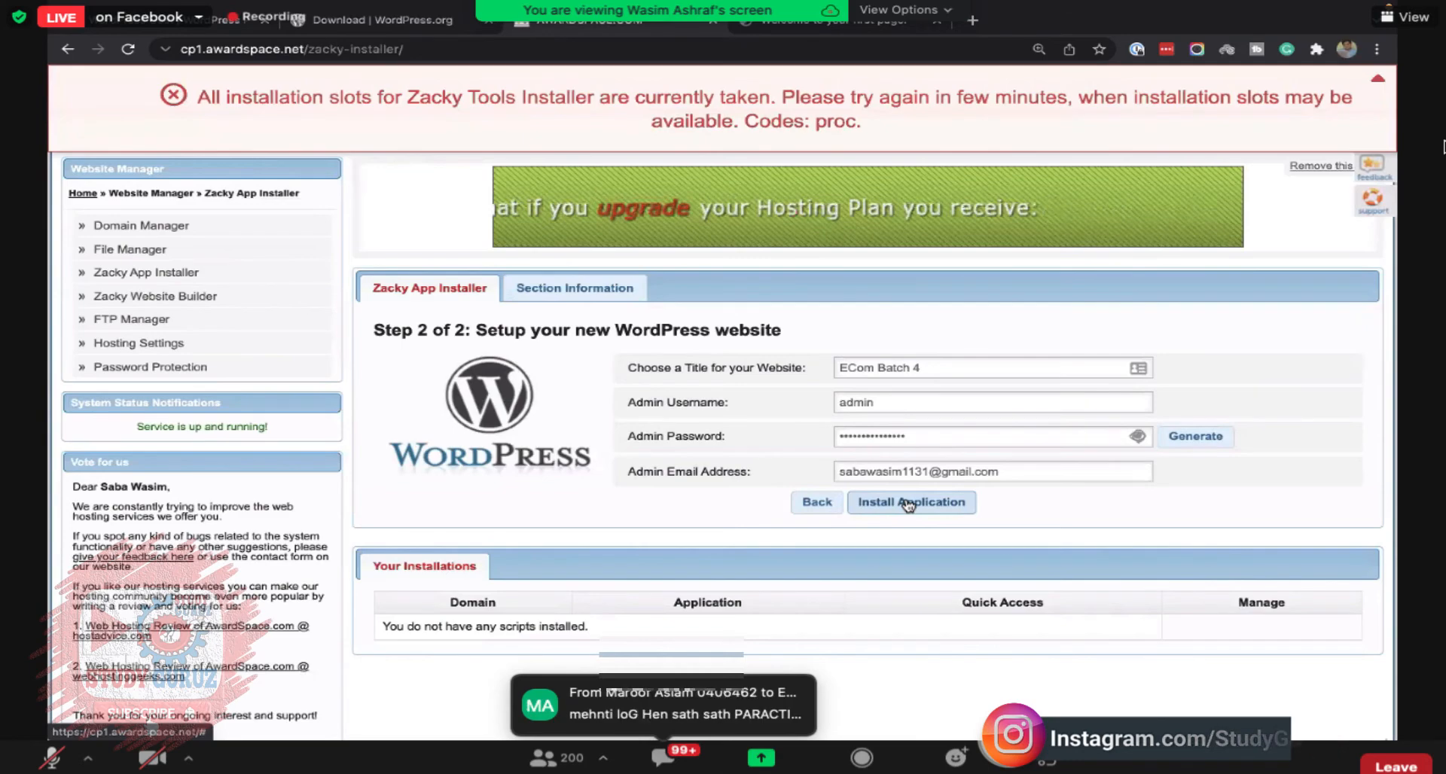
left_click(908, 503)
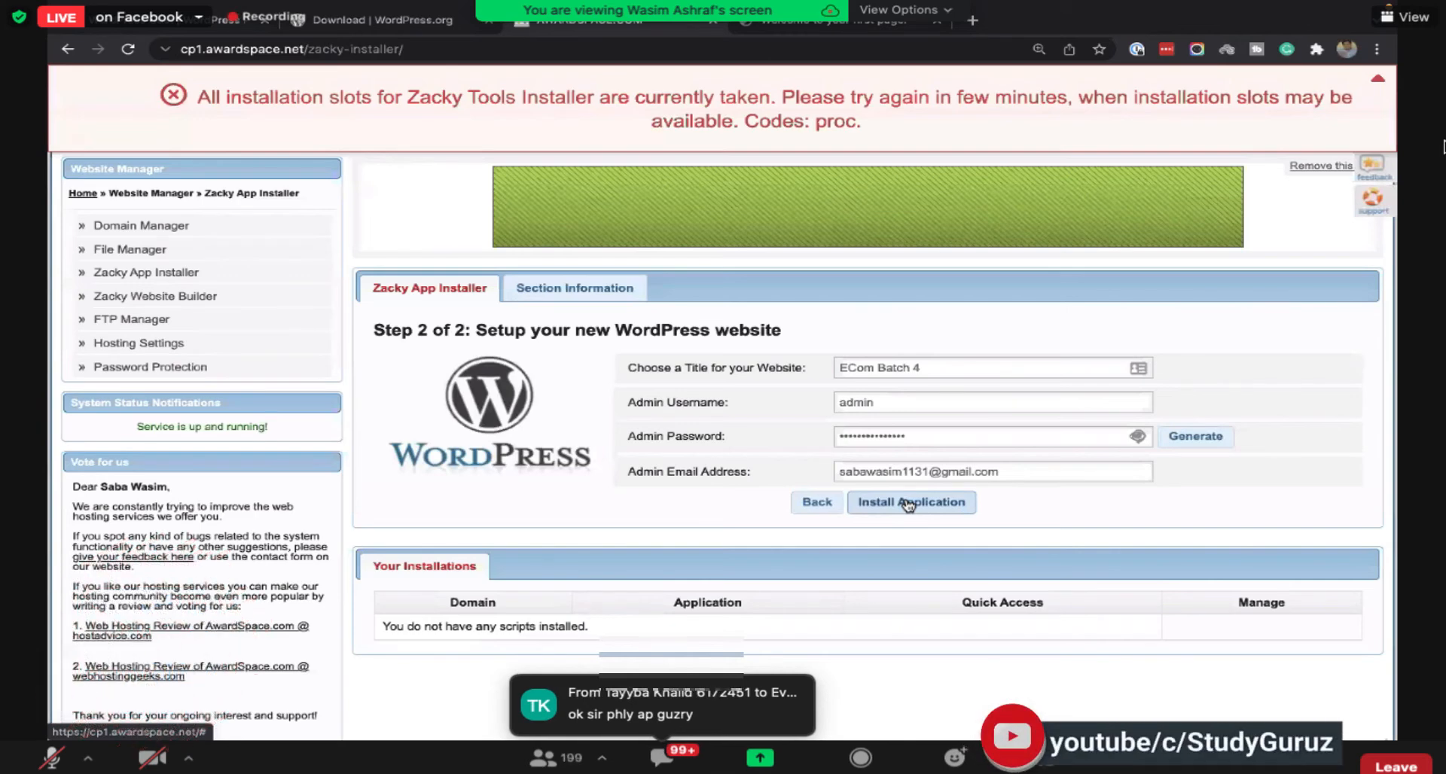
left_click(910, 503)
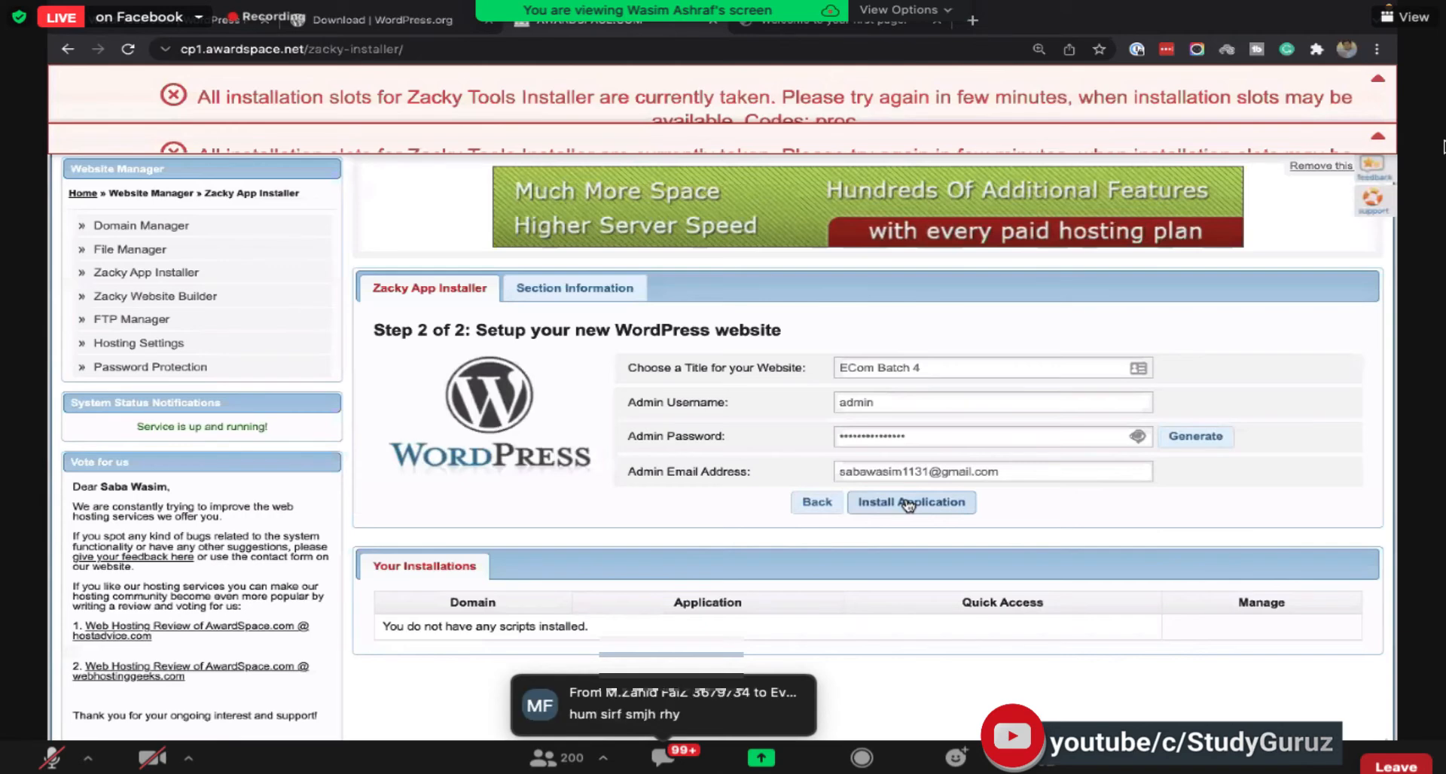
left_click(909, 503)
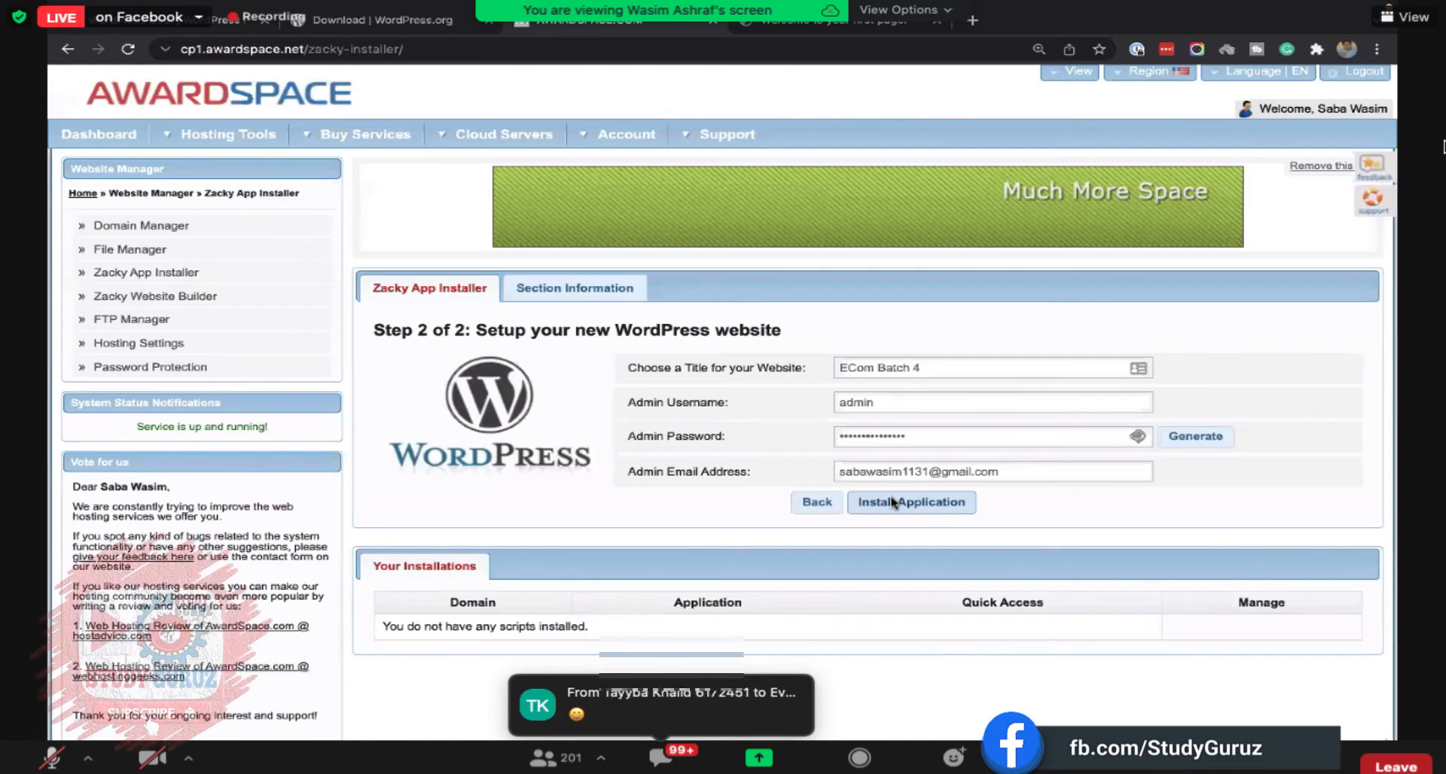
Resubmit the WordPress 5.9 installation for ecomb4.atwebpages.com
left_click(892, 502)
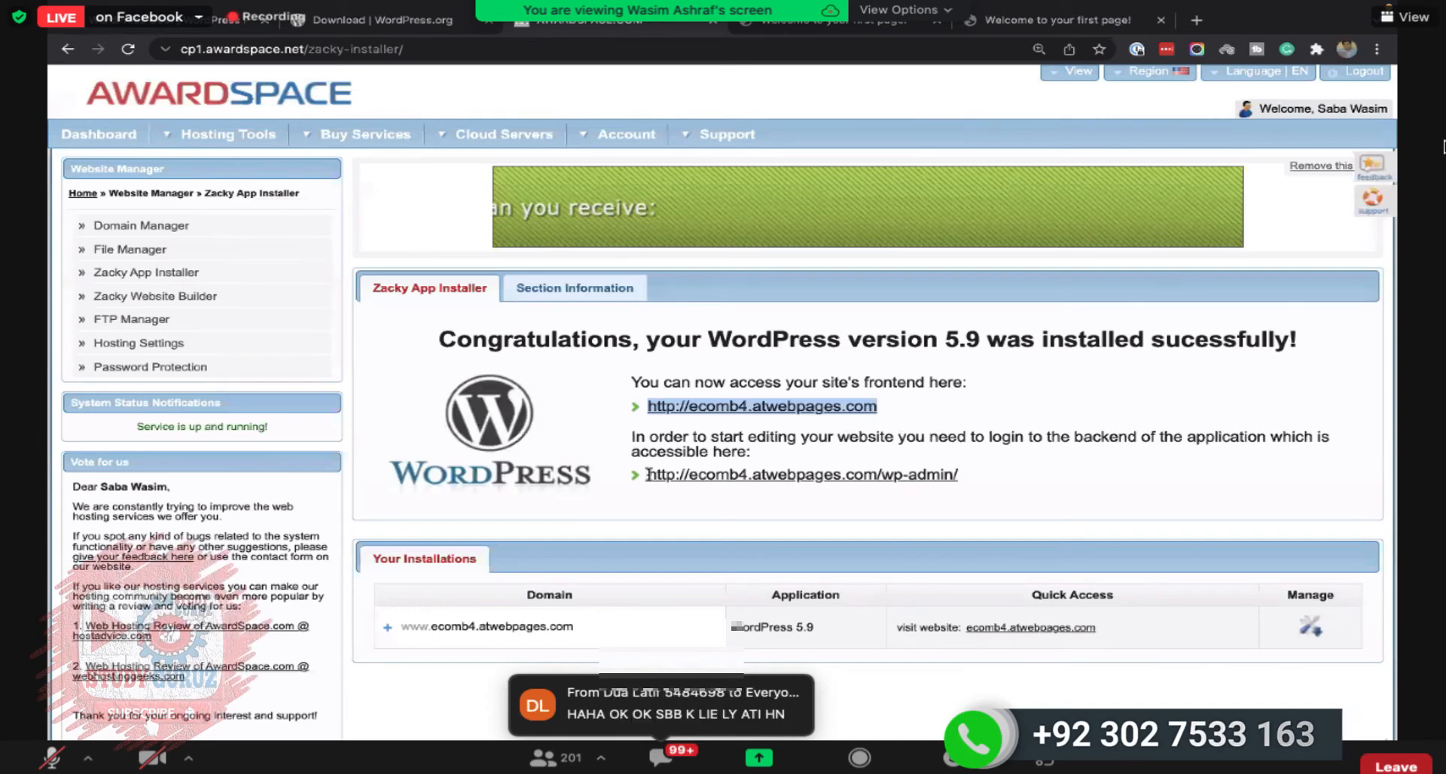
left_click_drag(646, 475, 732, 500)
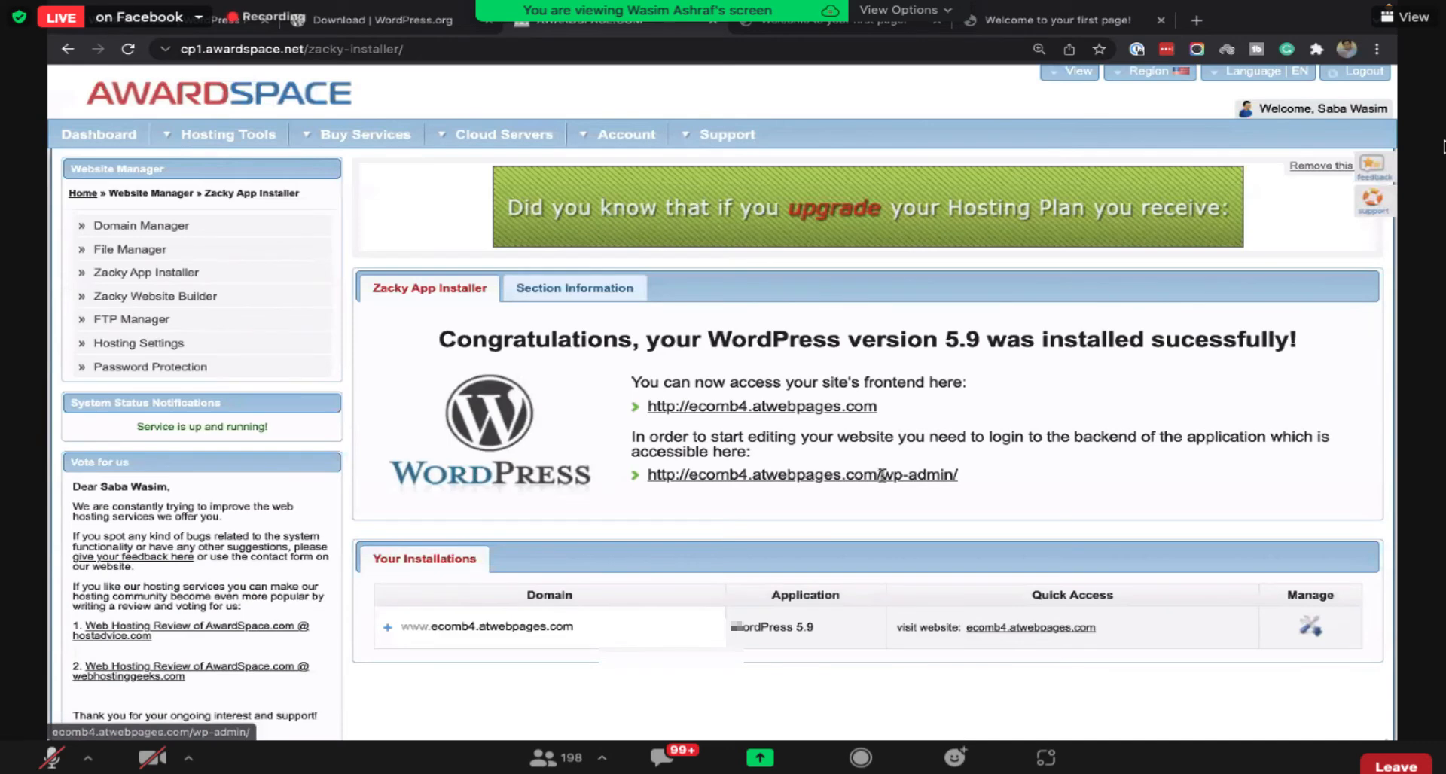
left_click_drag(881, 474, 983, 542)
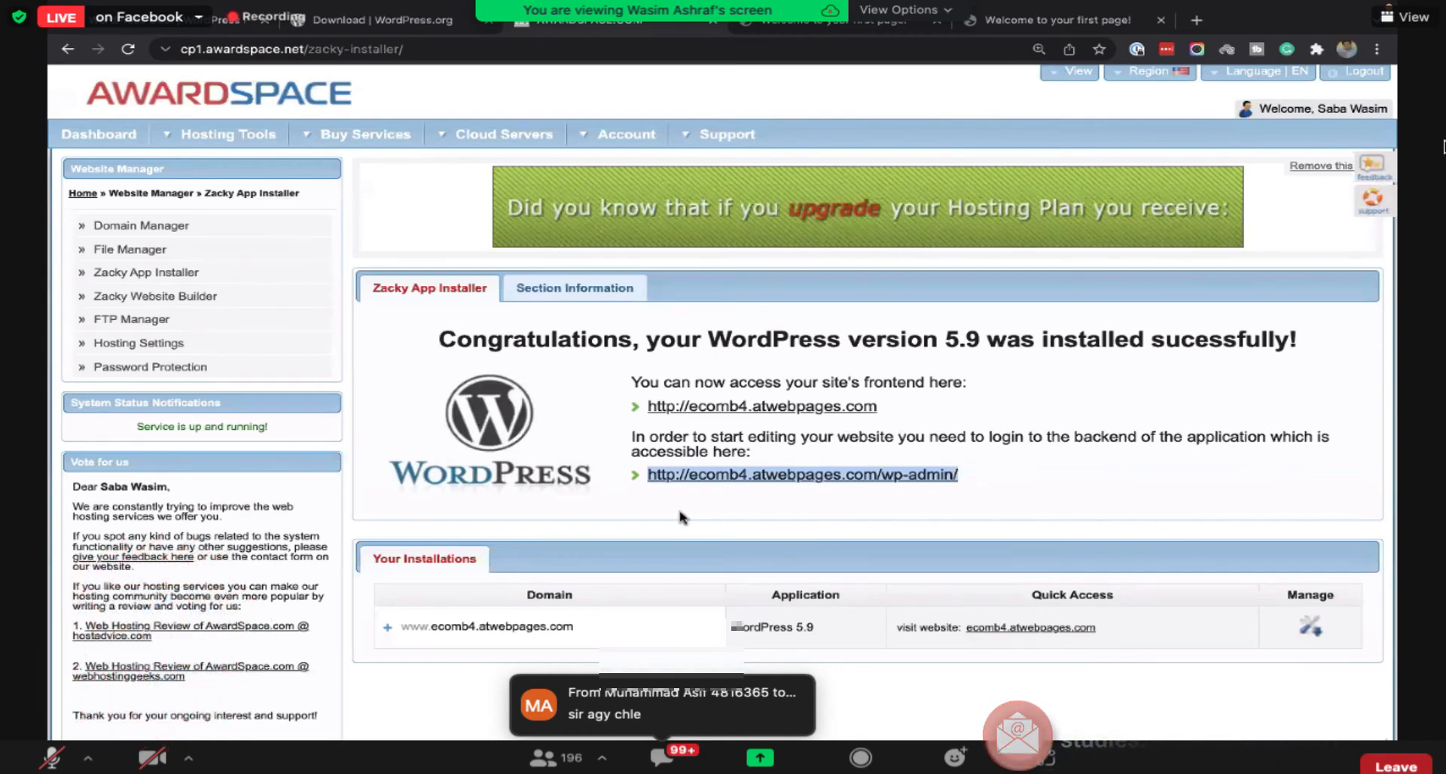
right_click(878, 477)
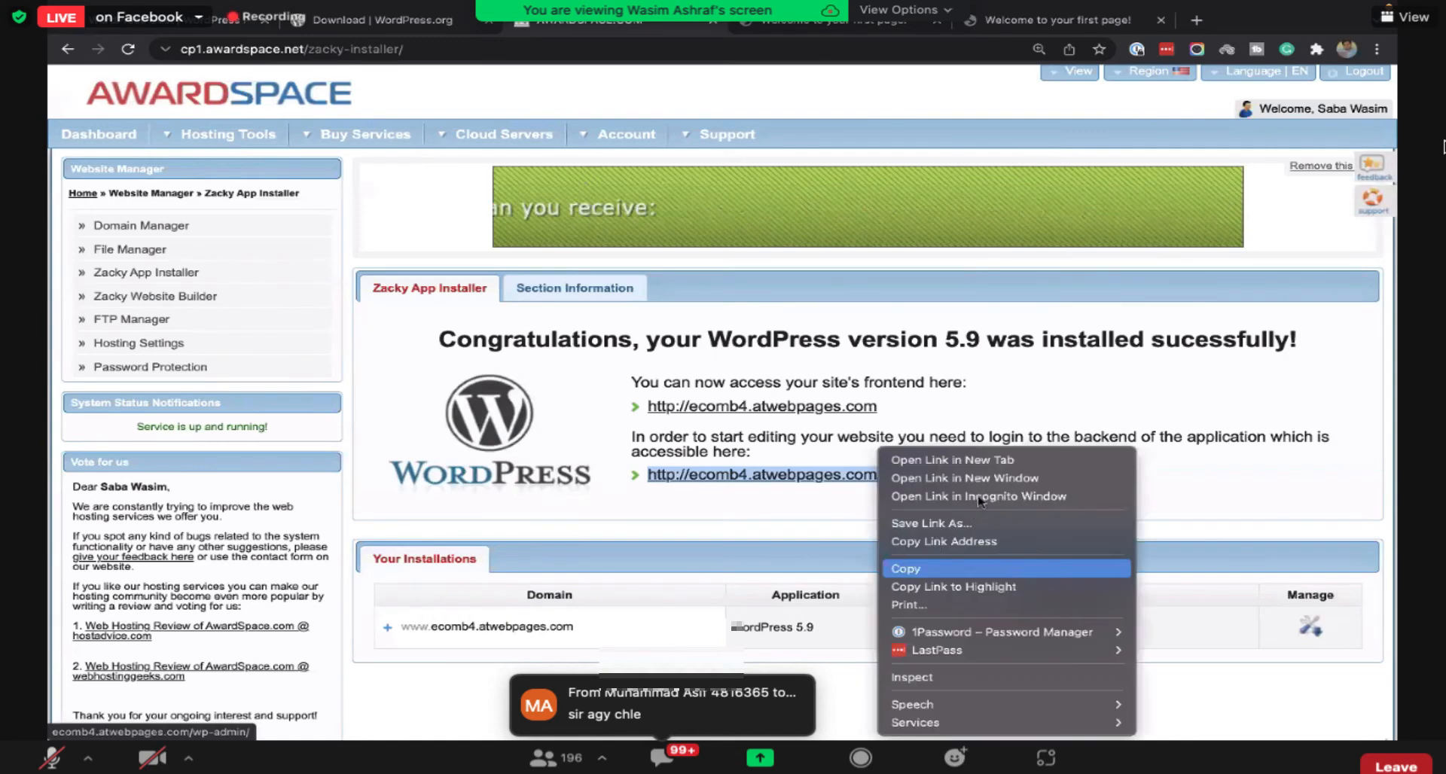
left_click(951, 569)
left_click_drag(958, 476, 882, 475)
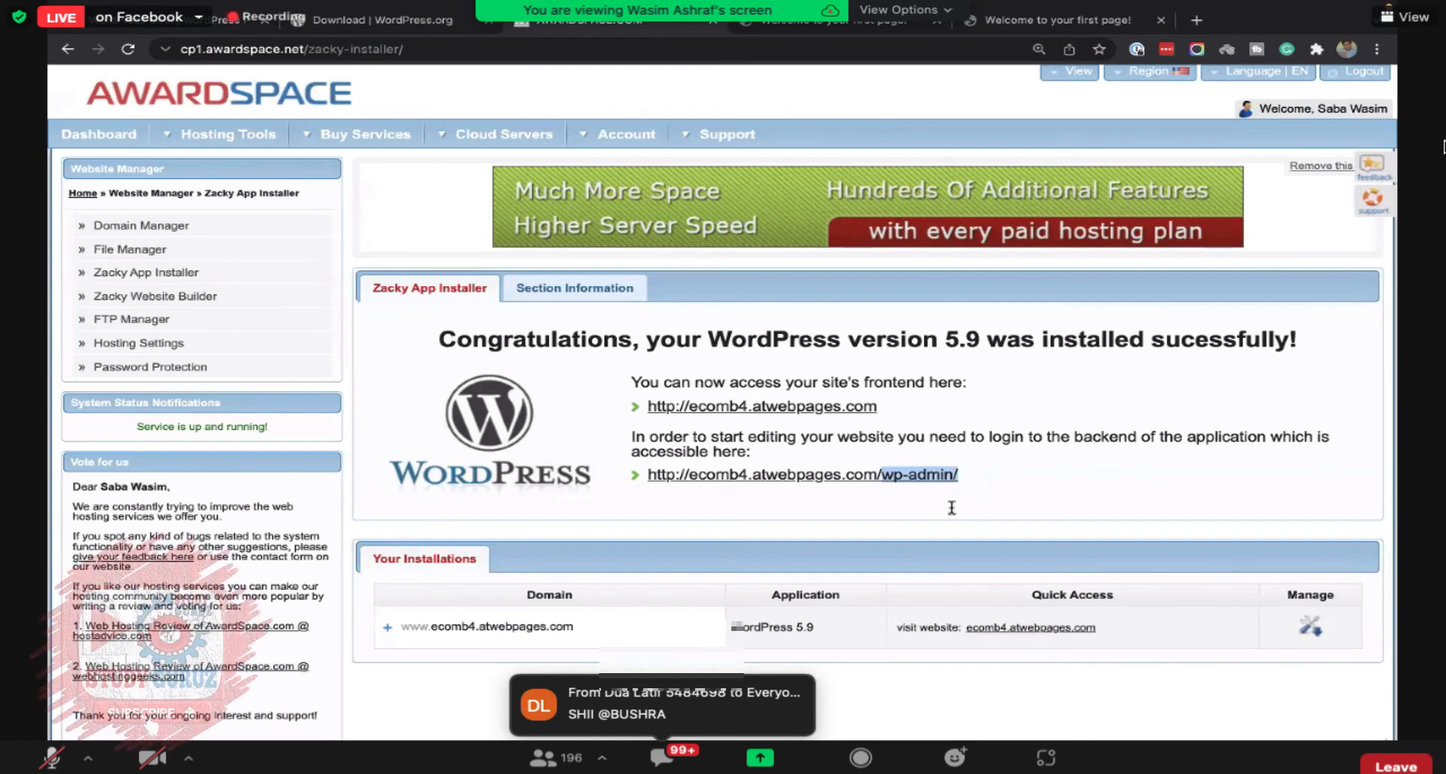
left_click(966, 475)
left_click_drag(958, 475, 845, 475)
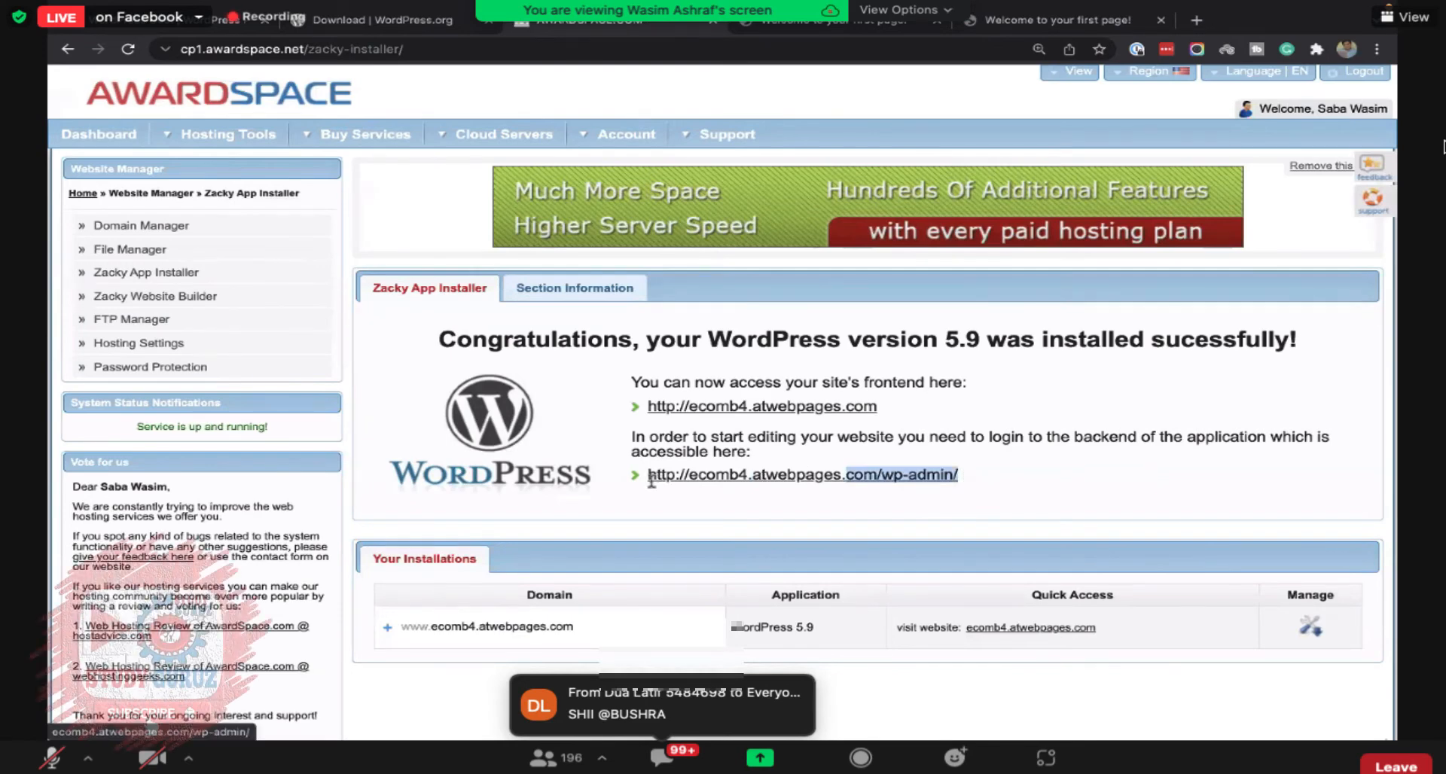
left_click_drag(646, 480, 642, 480)
right_click(767, 482)
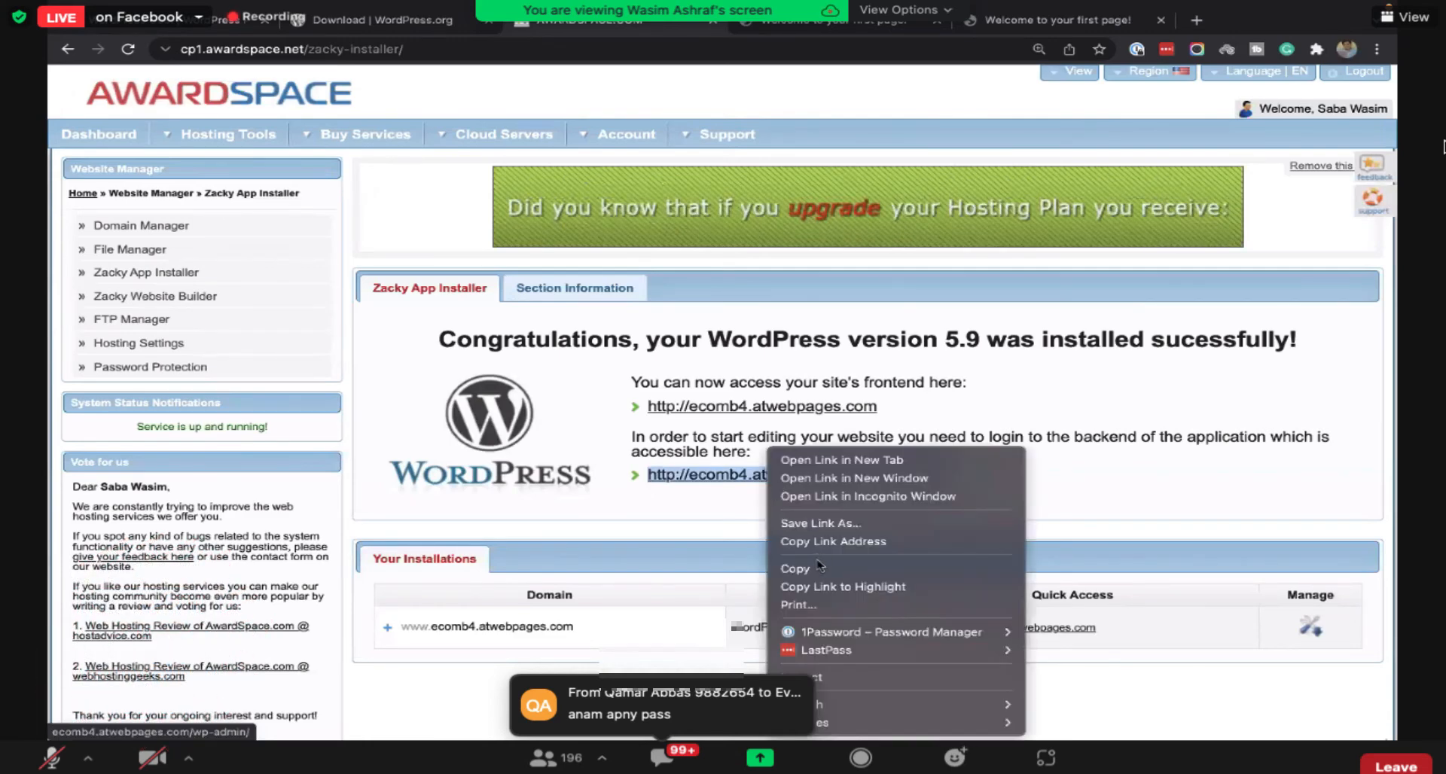
left_click(819, 567)
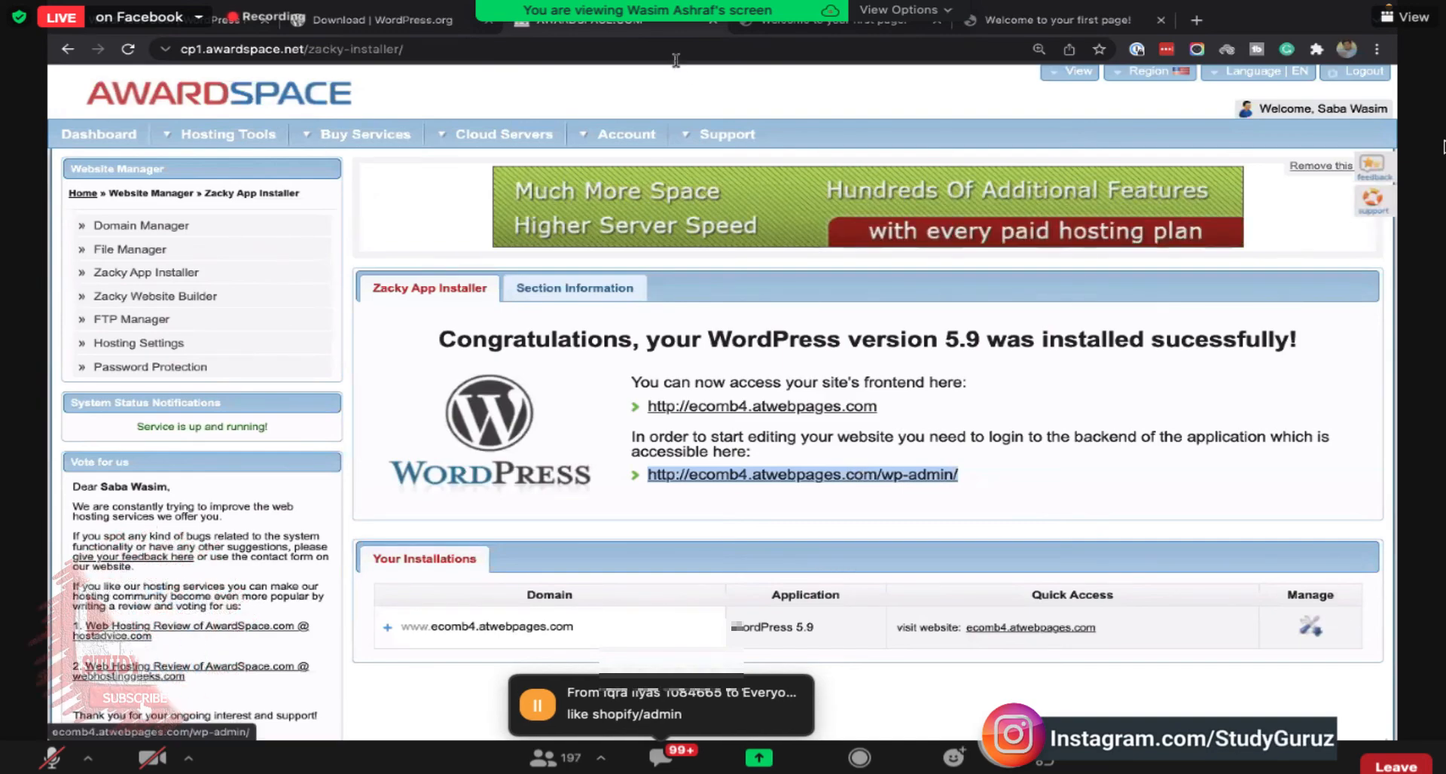
right_click(644, 23)
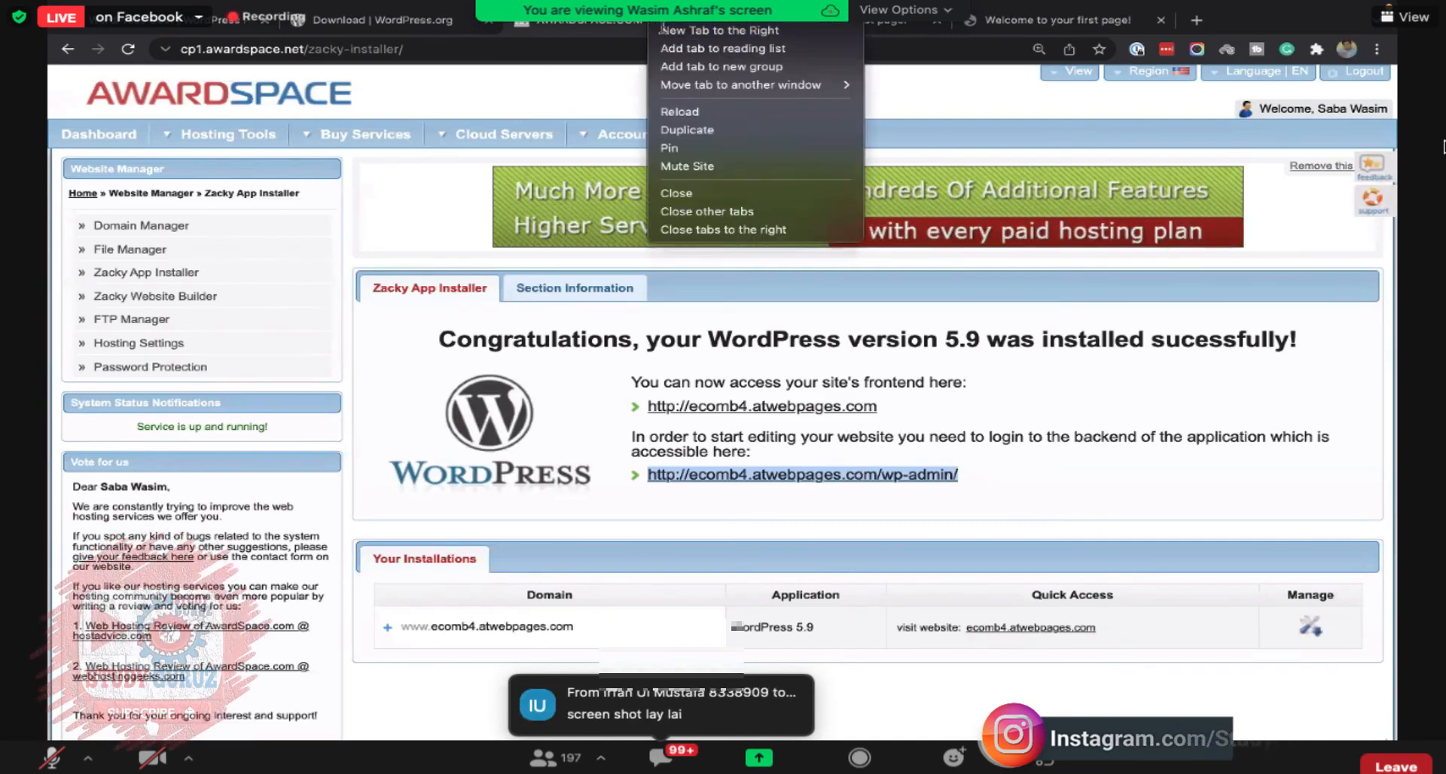
left_click(666, 30)
key("ctrl+v")
key("Return")
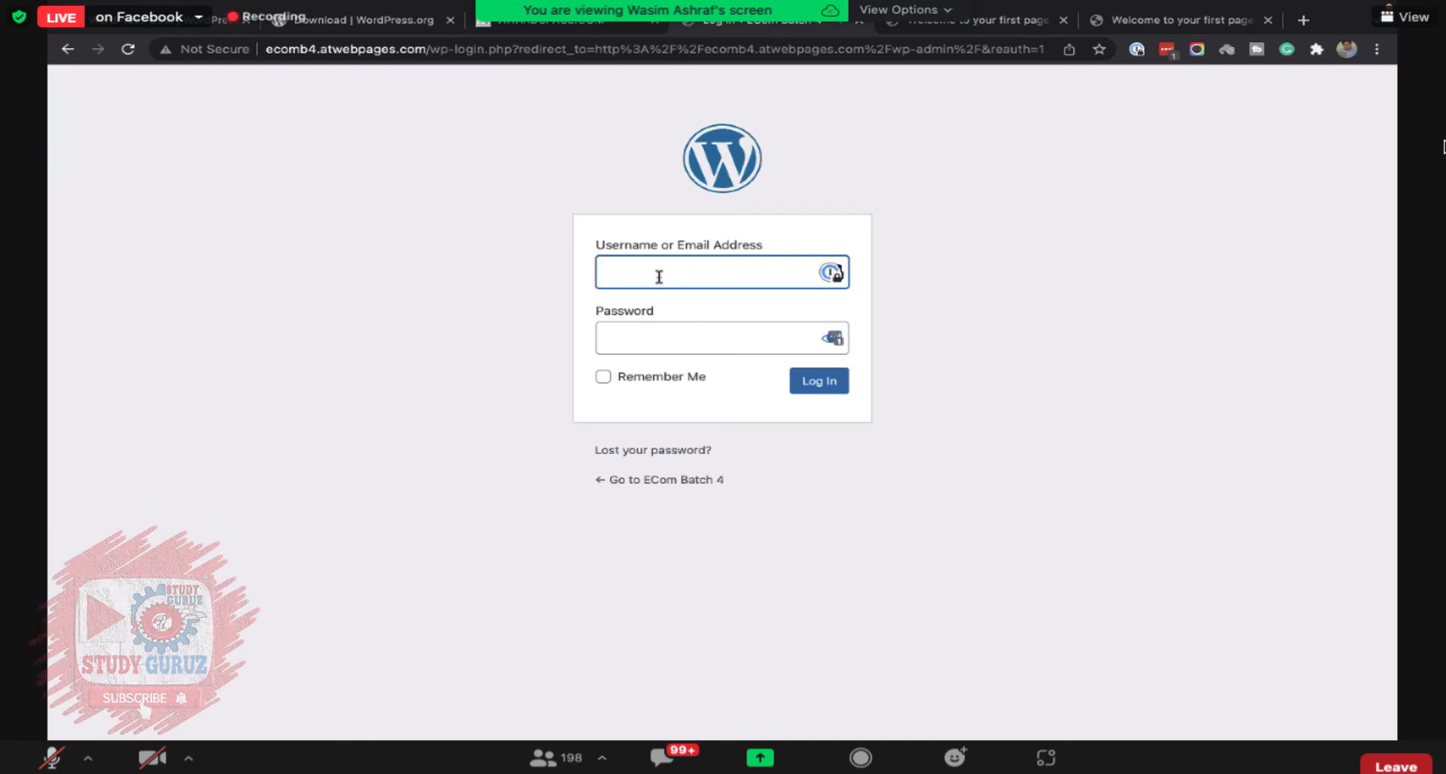
Enter admin as the username and the account password in the WordPress login form
type("admin")
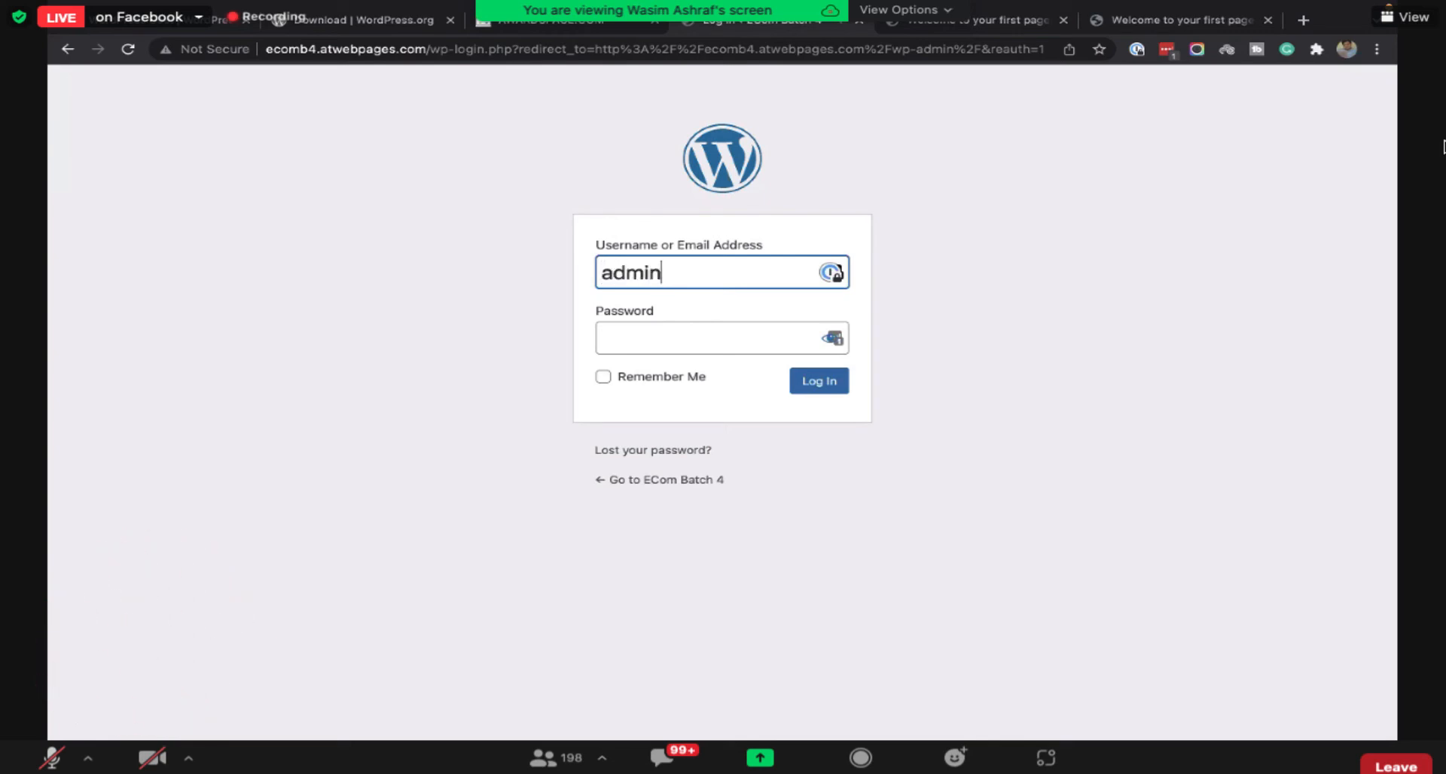
key("Tab")
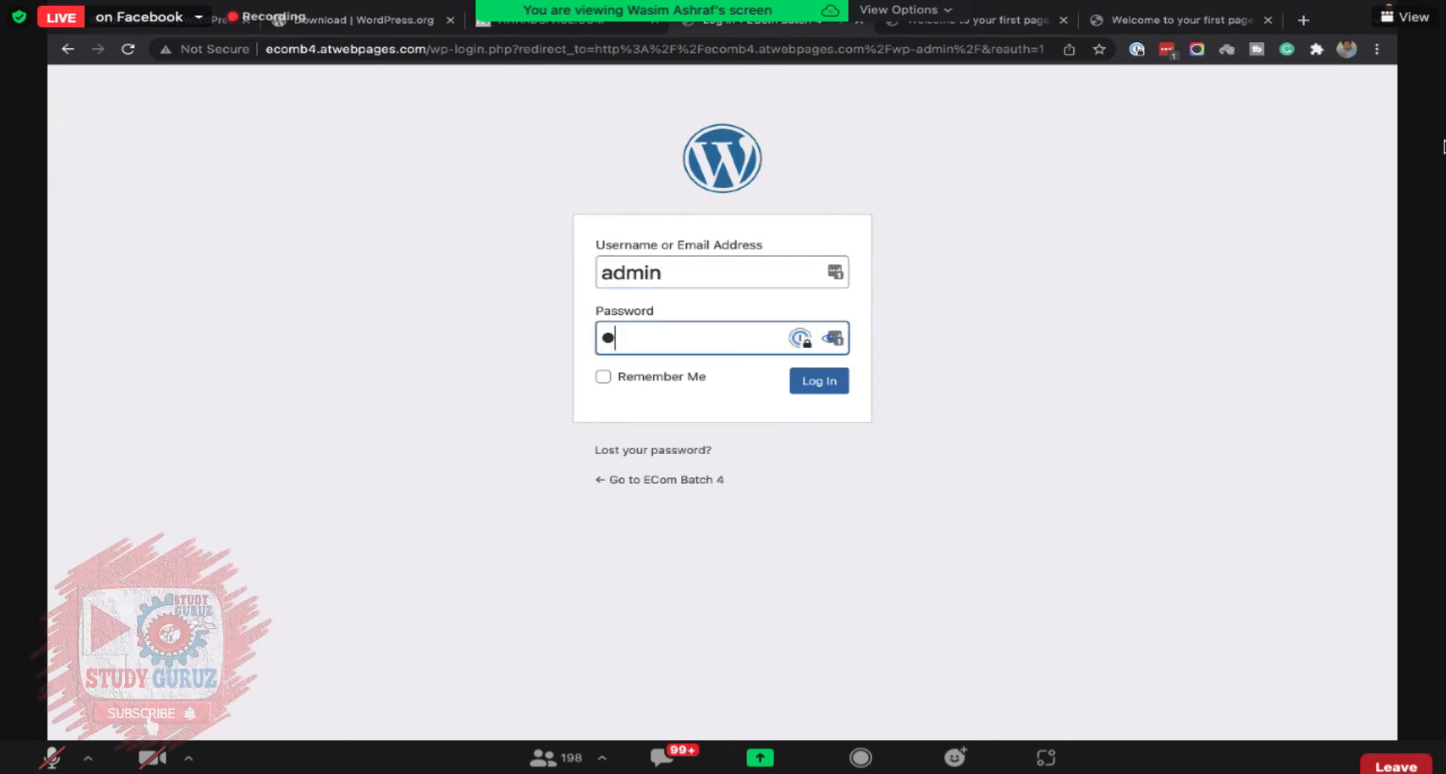
type("●●●●●●●●●●●")
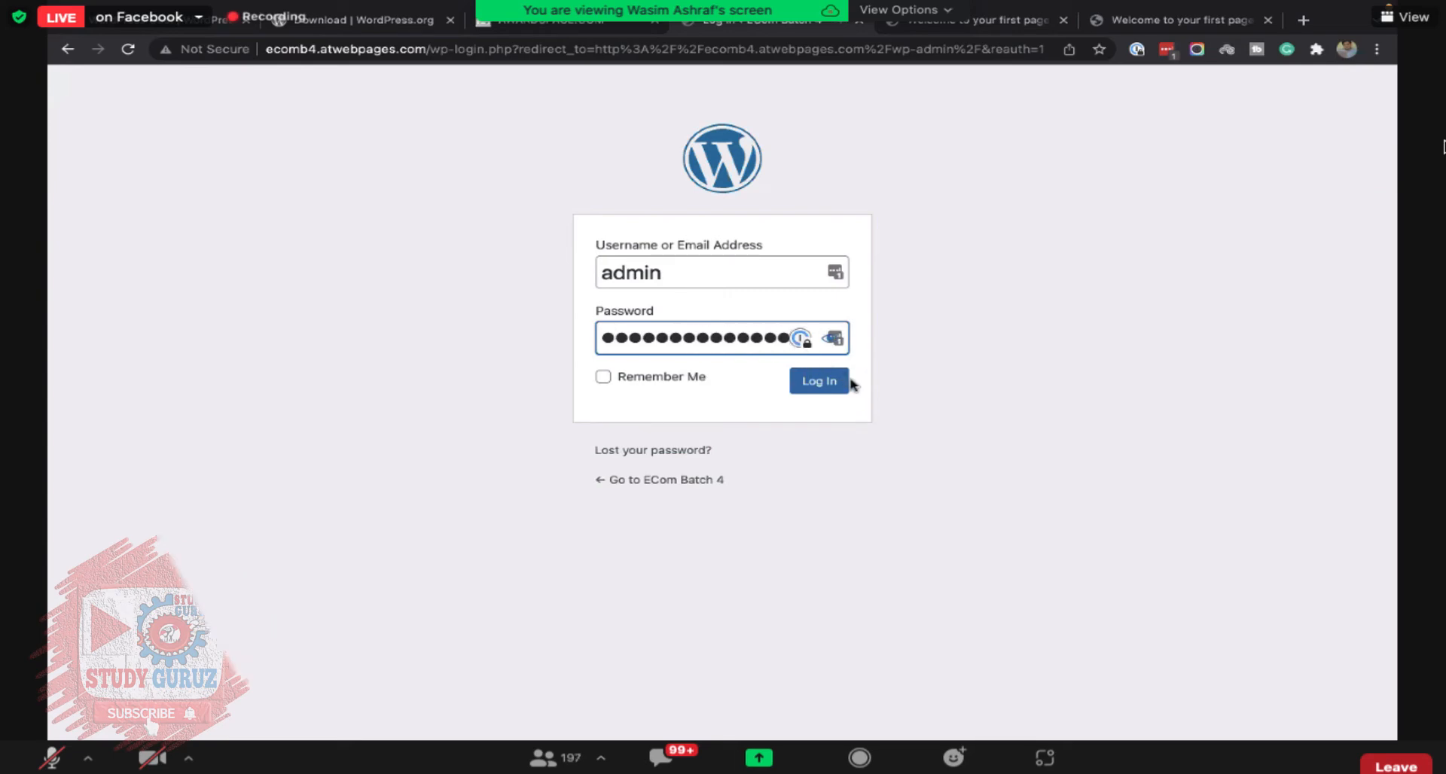
left_click(563, 50)
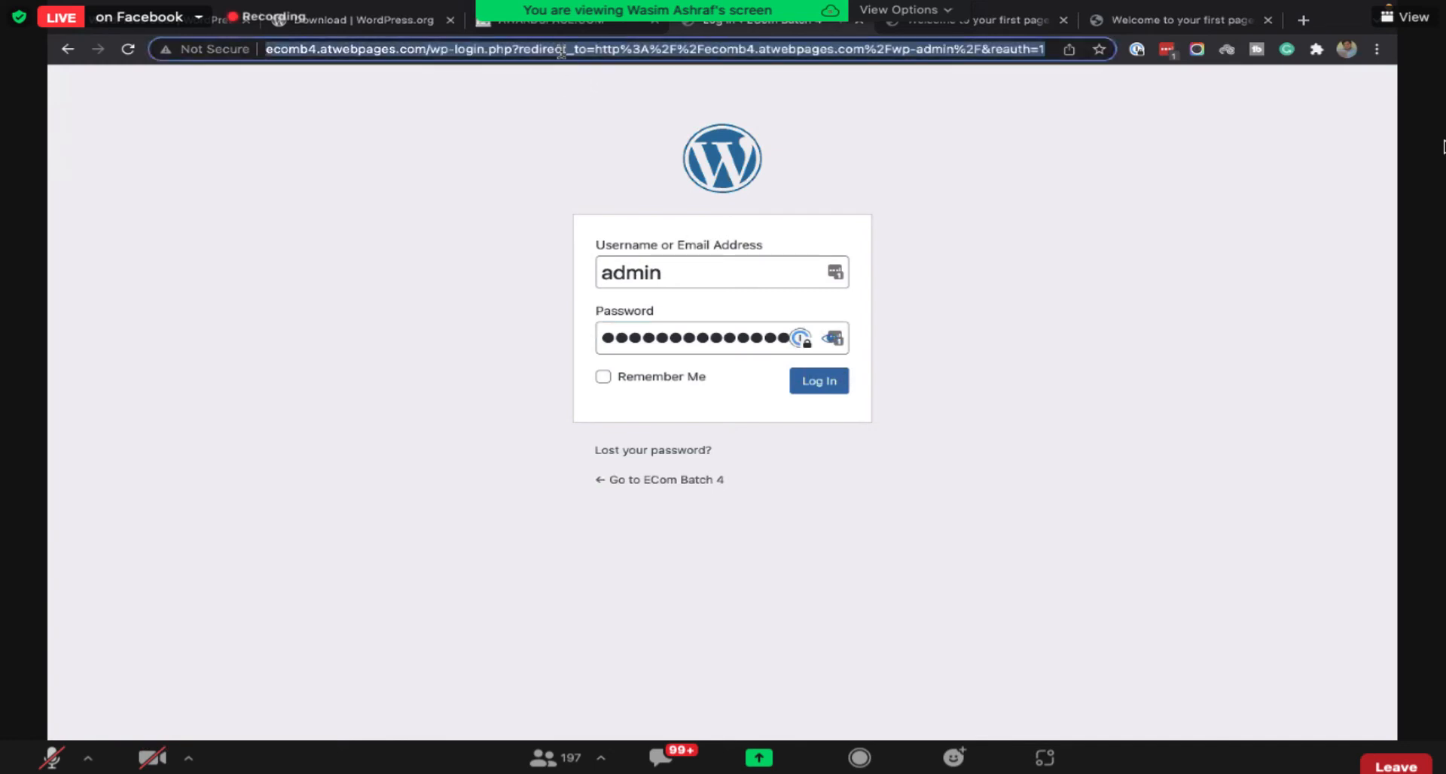
key("ctrl+v")
key("Return")
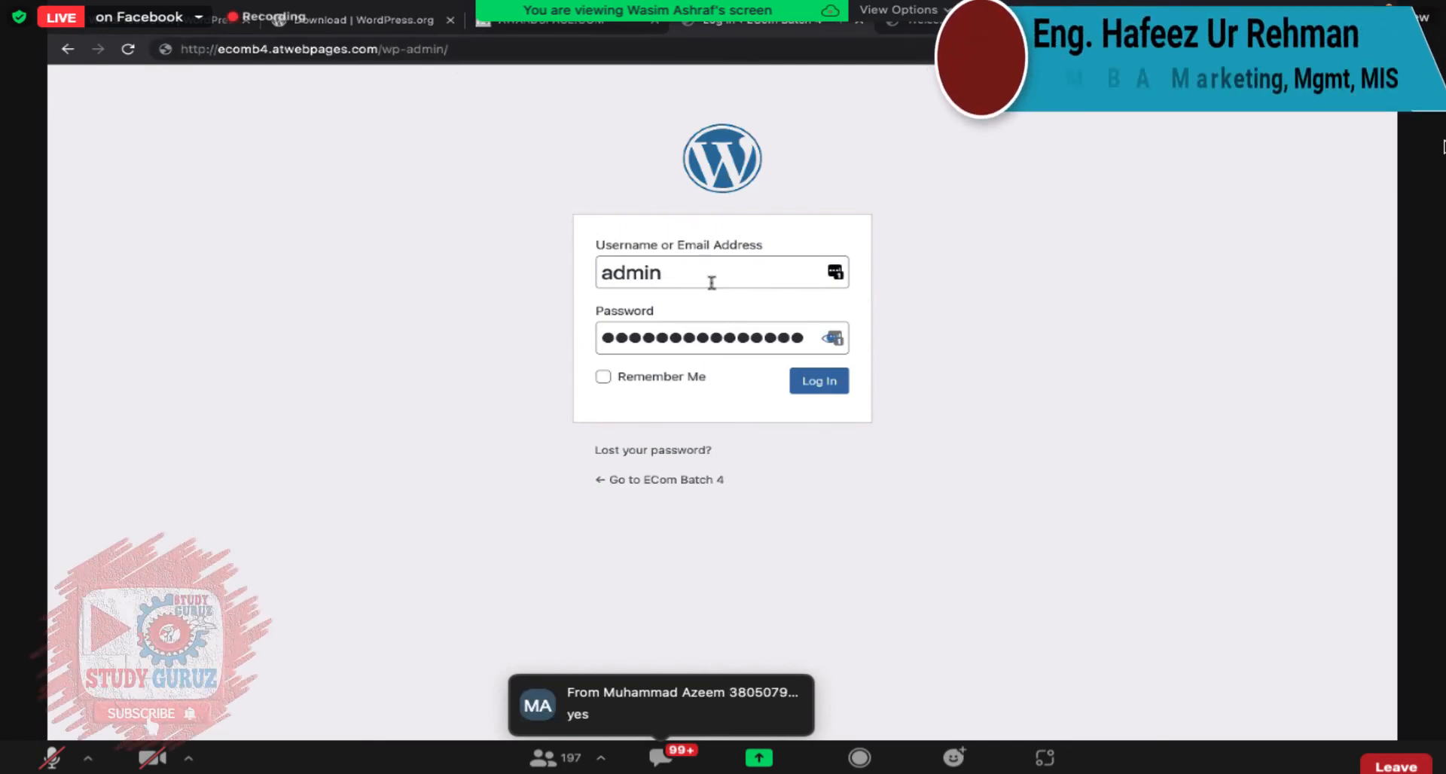
left_click(720, 336)
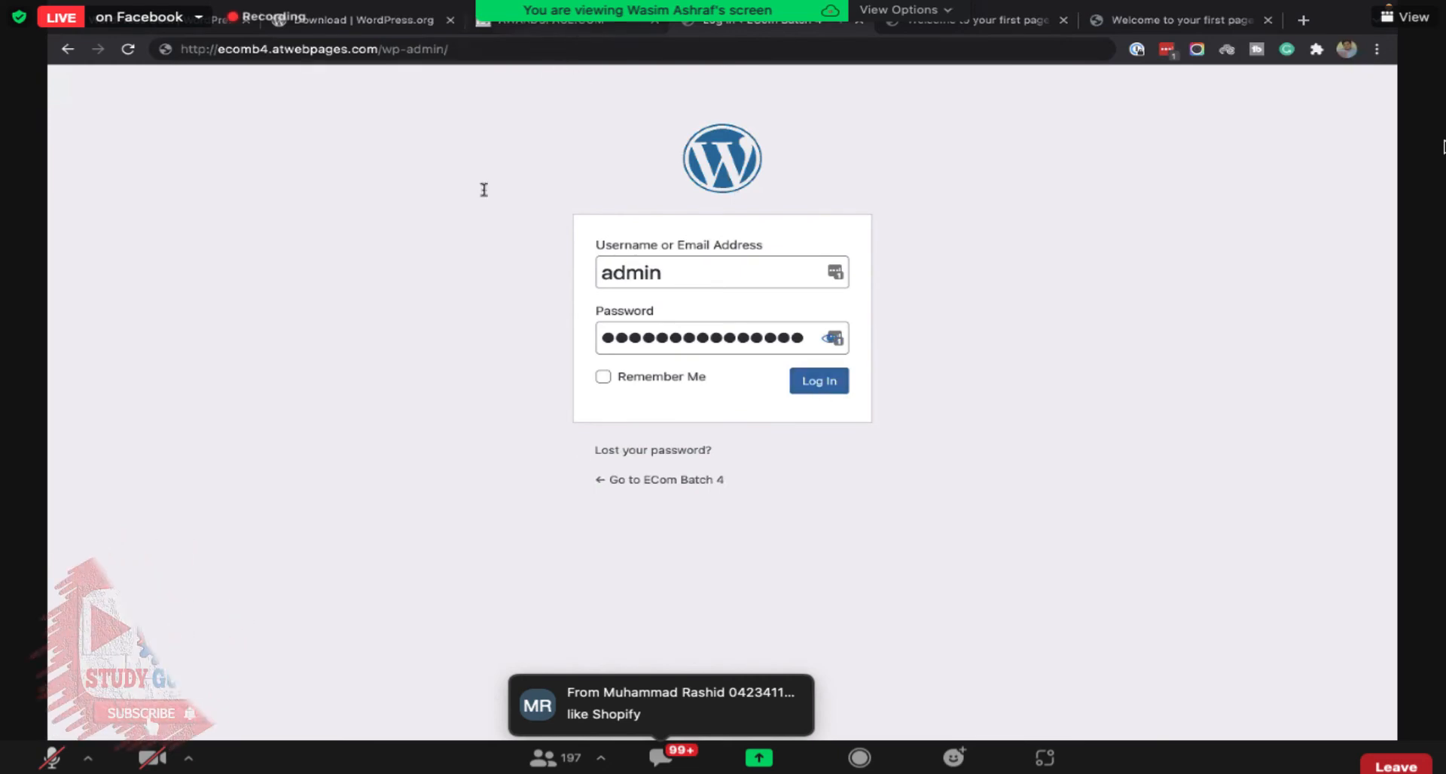
key("ctrl+shift+Tab")
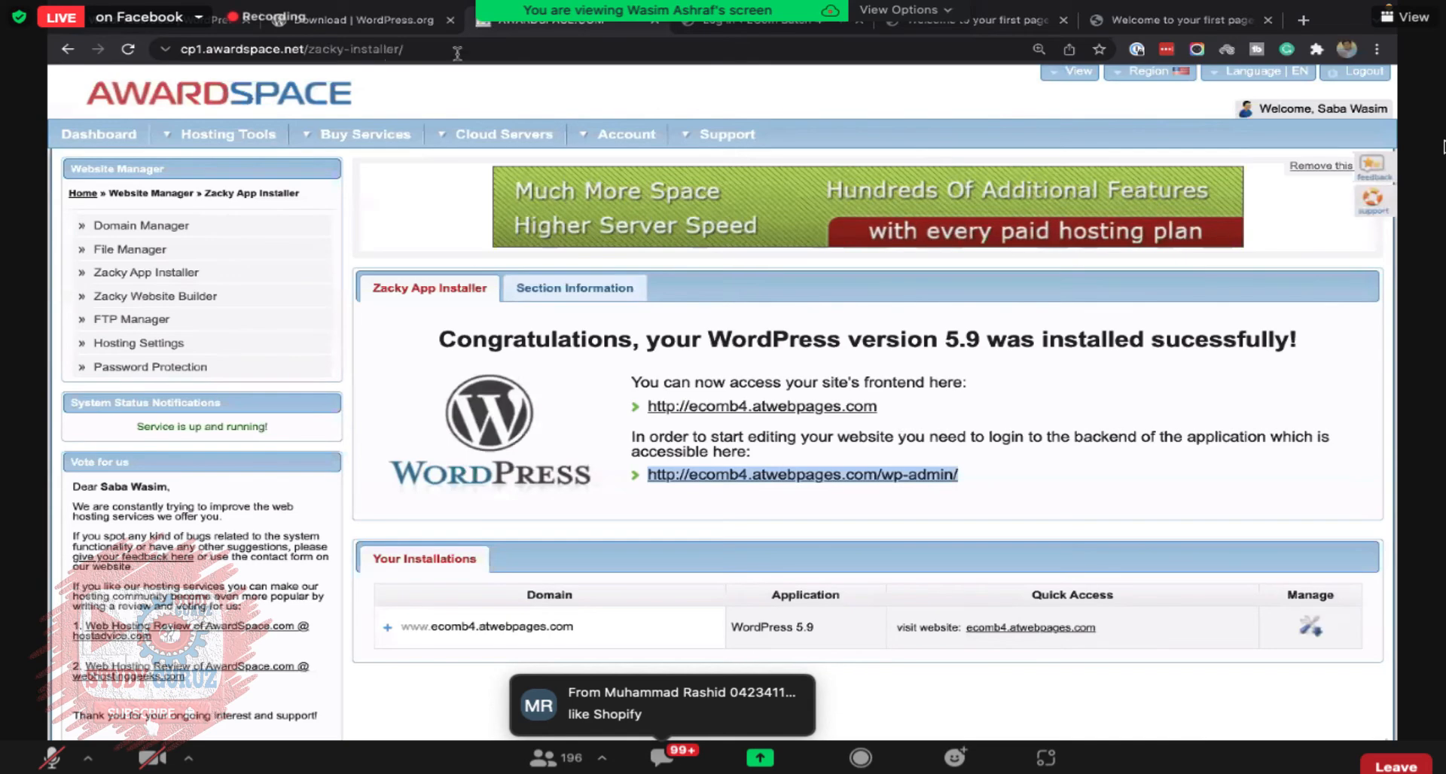
key("ctrl+Tab")
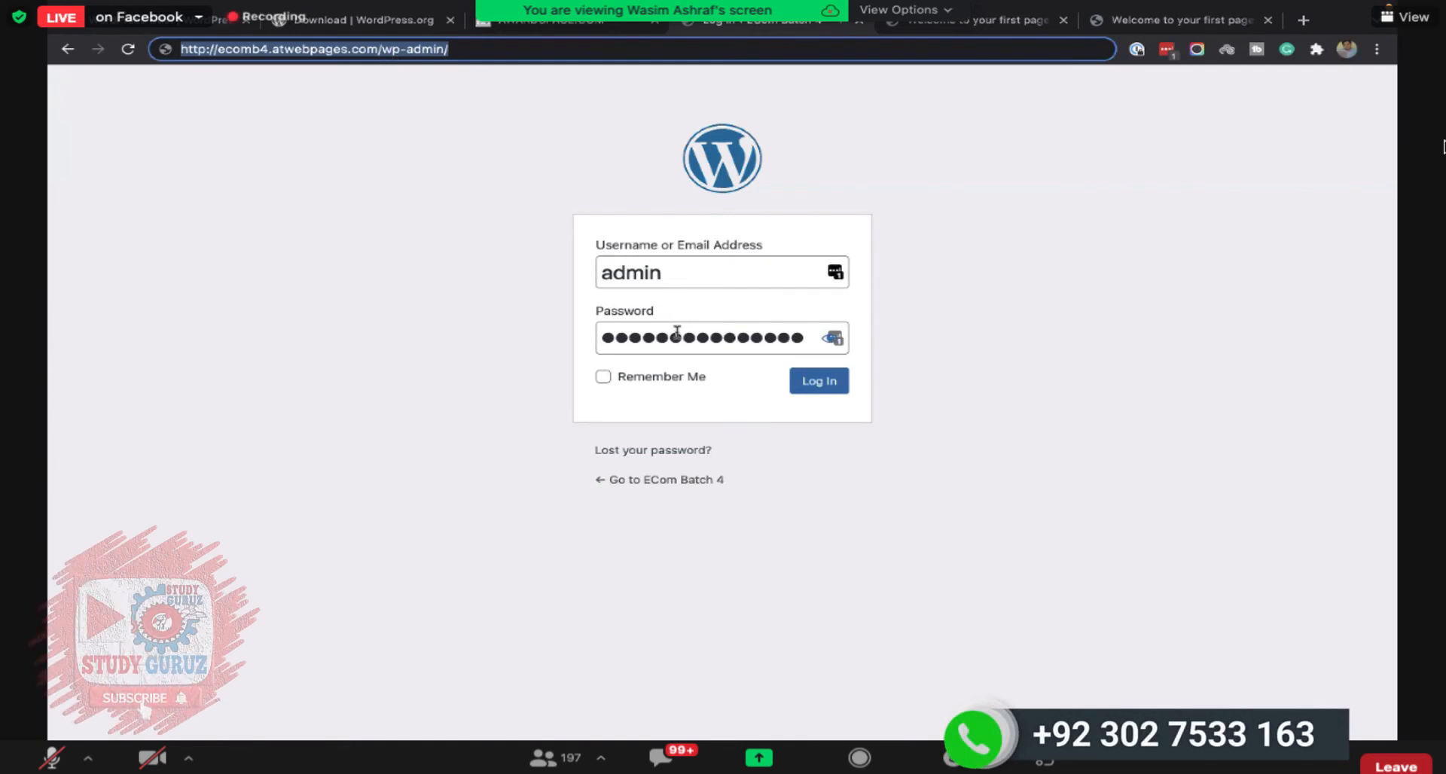
left_click(827, 388)
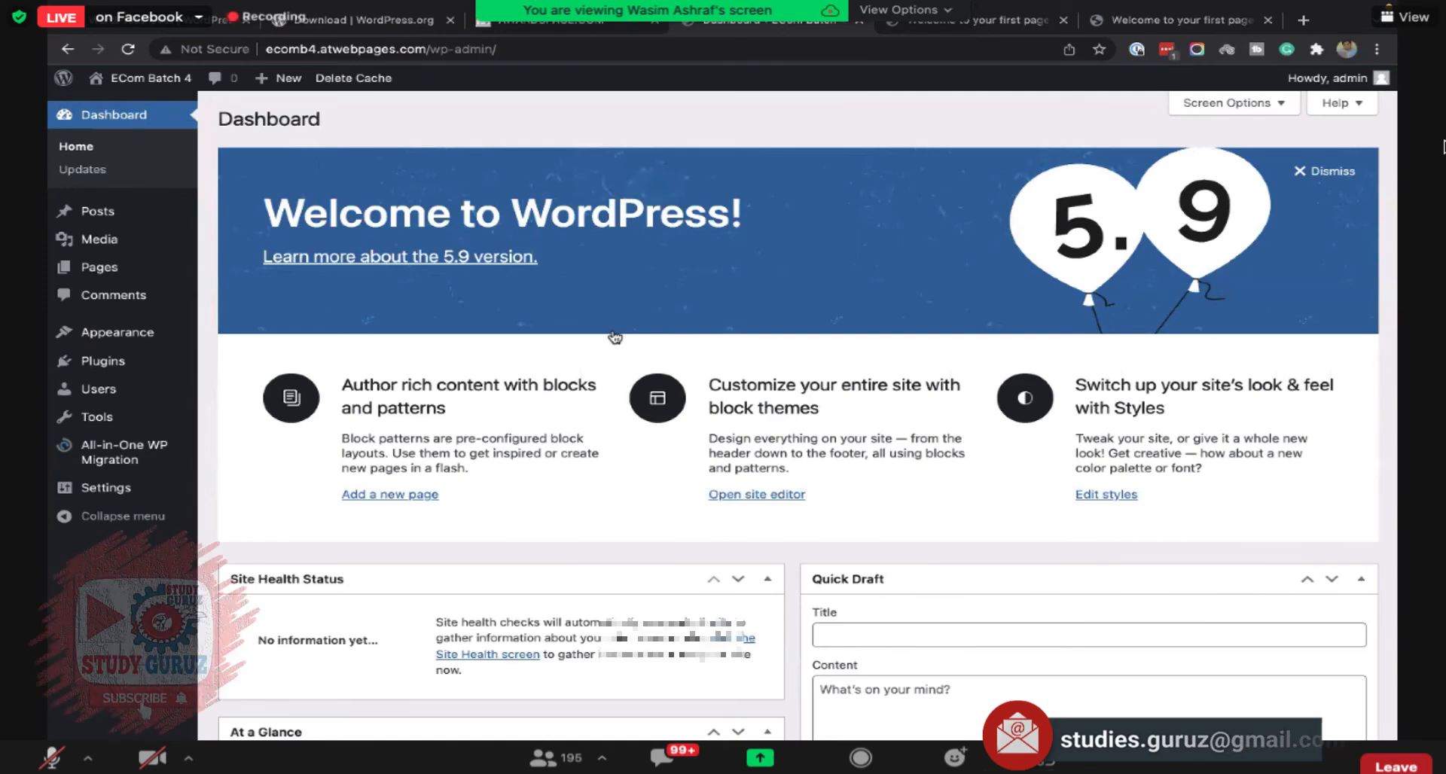
Scroll through the ECom Batch 4 Dashboard widgets and back up to the welcome panel
mouse_move(659, 734)
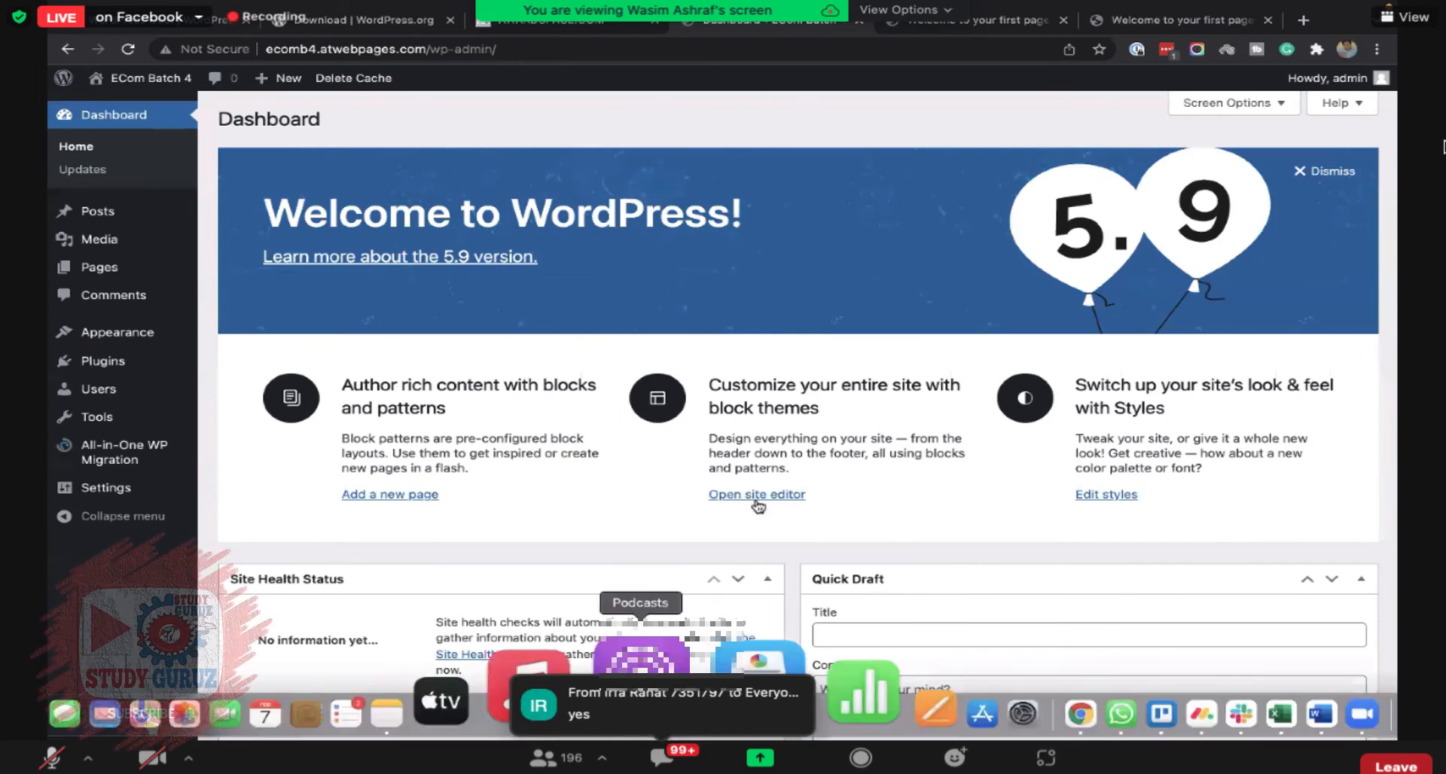
scroll(758, 506, "down", 7)
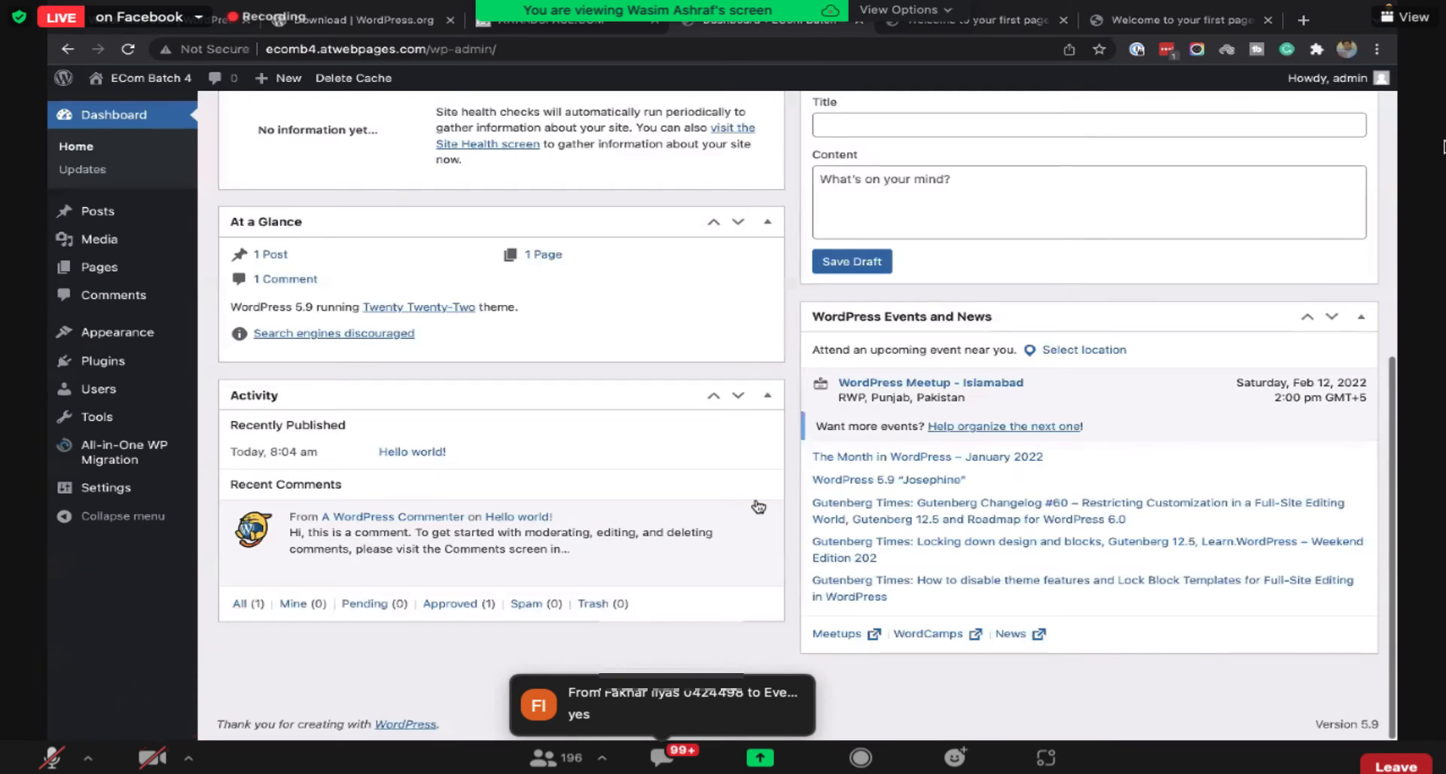
scroll(758, 506, "up", 7)
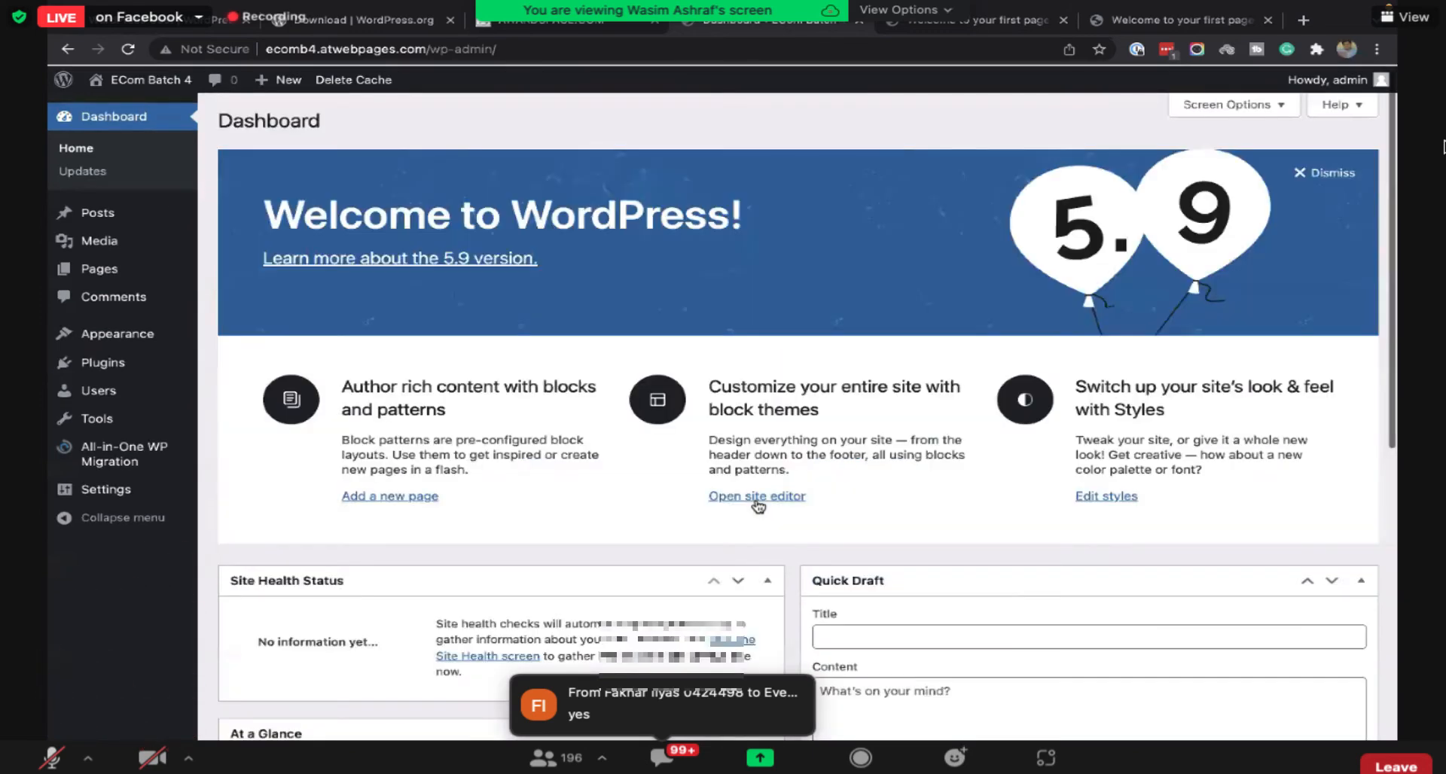
left_click(759, 497)
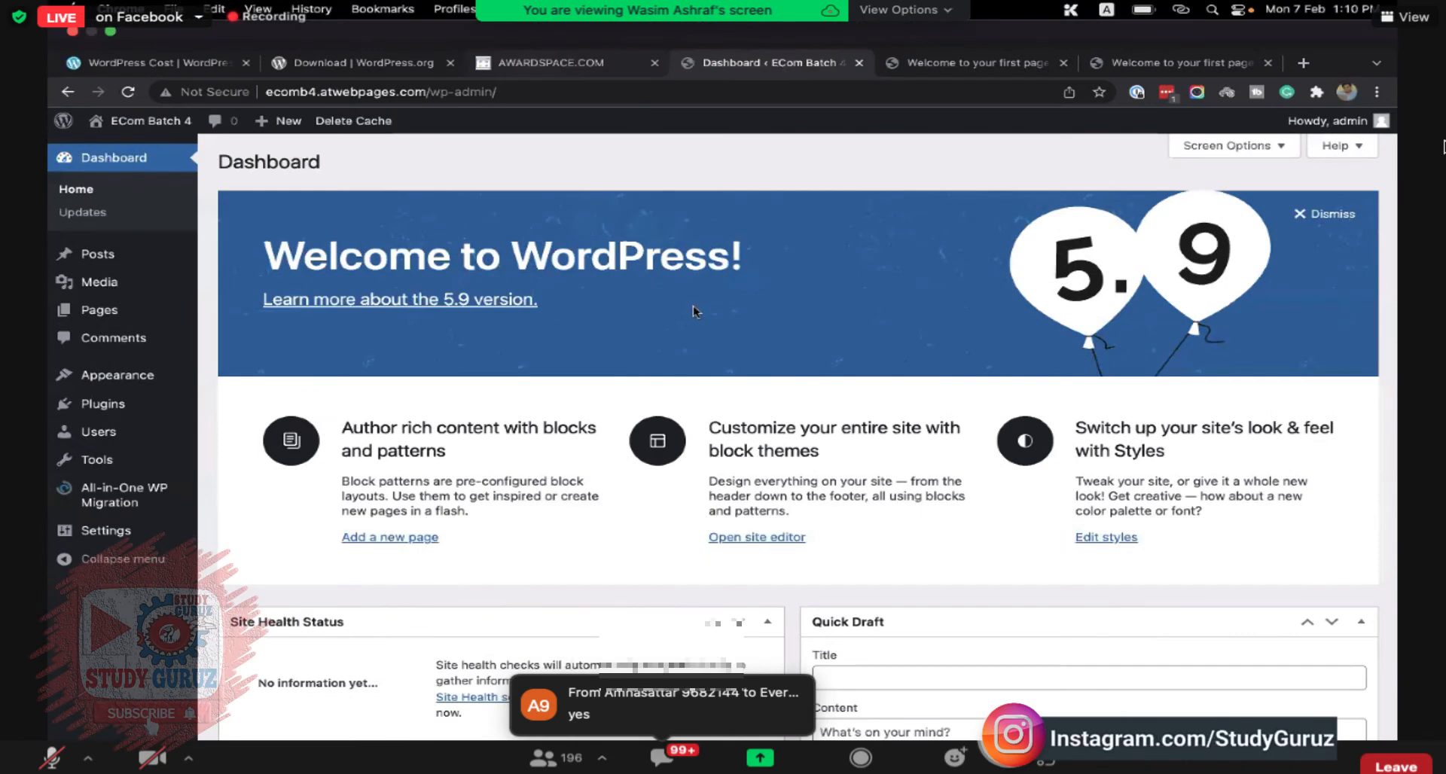
key("ctrl+shift+Tab")
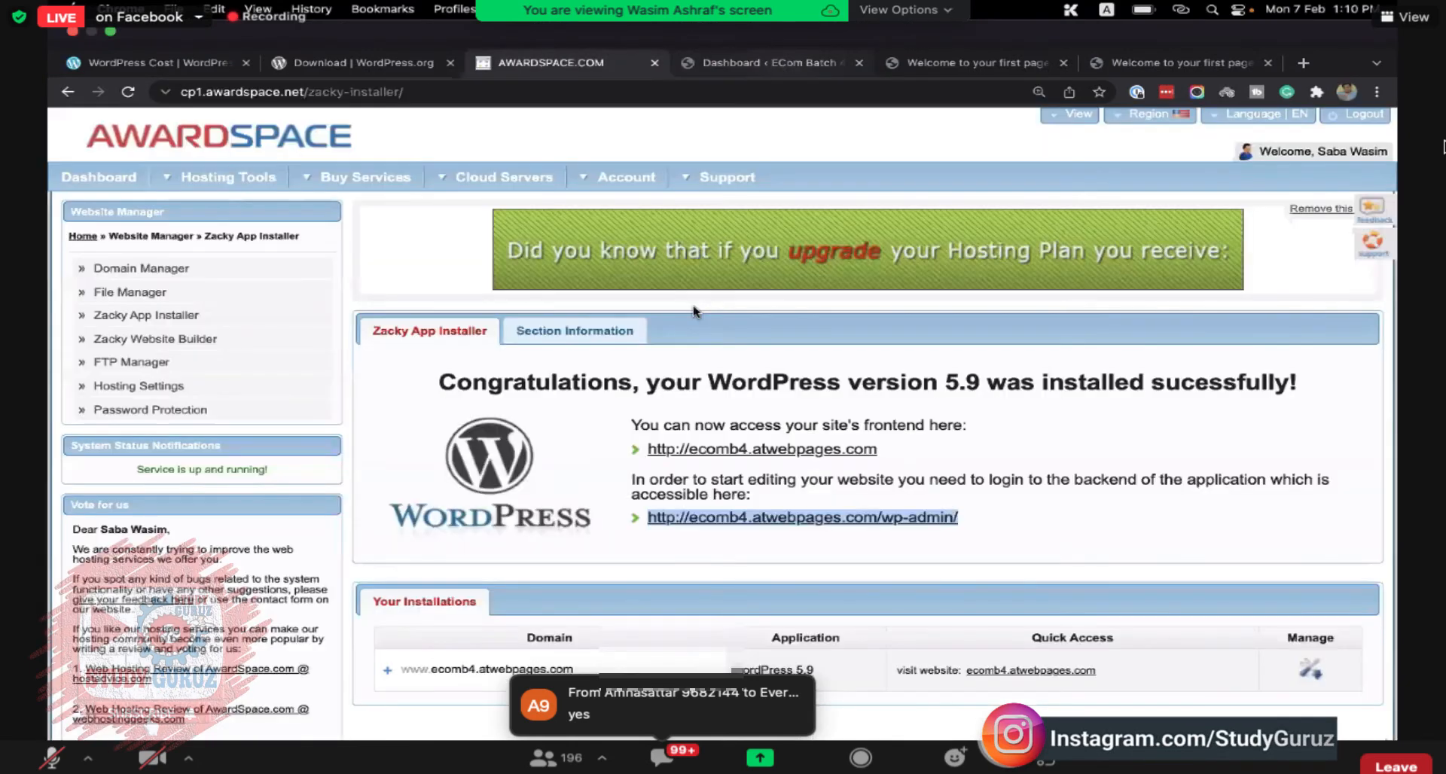
key("ctrl+Tab")
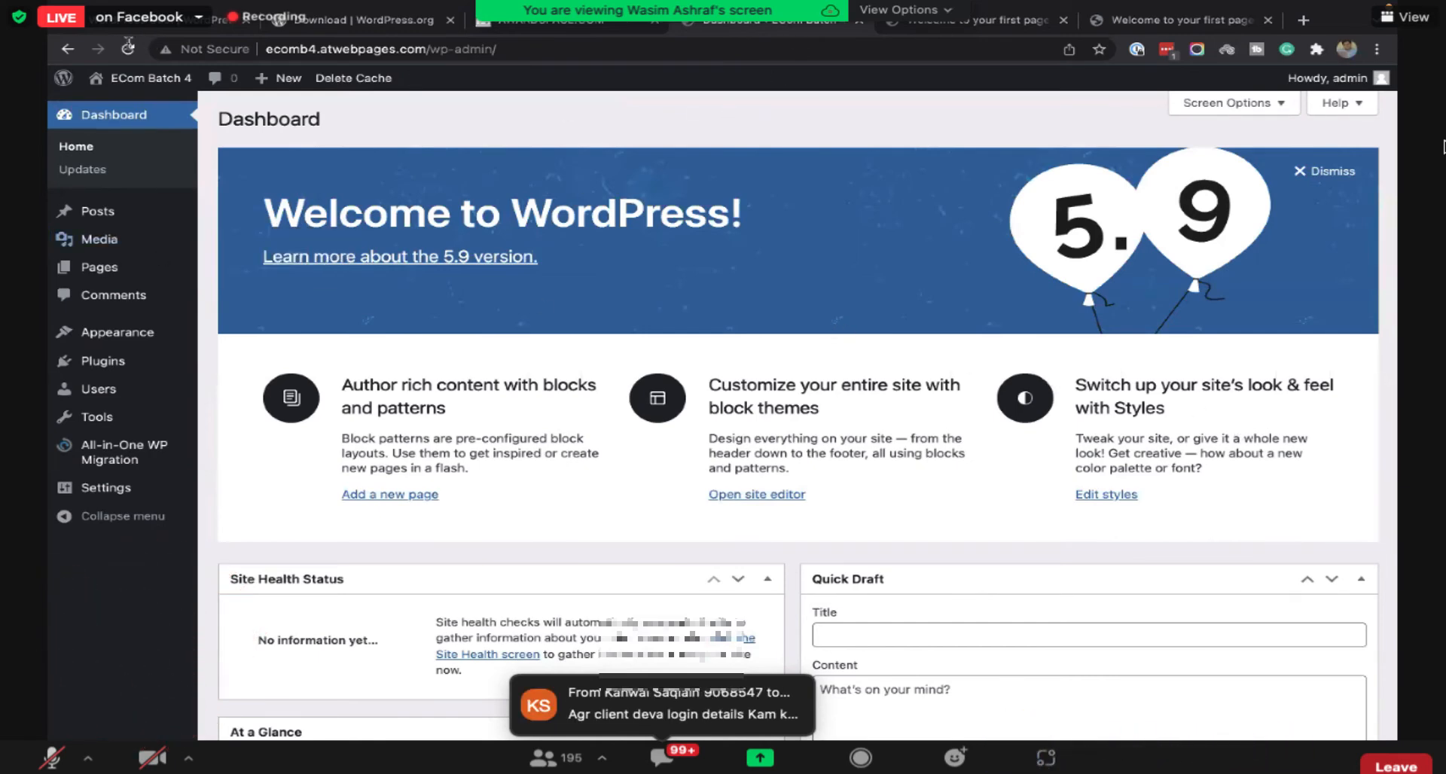
Reload the site's front page so the live WordPress site replaces the hosting placeholder
key("ctrl+Tab")
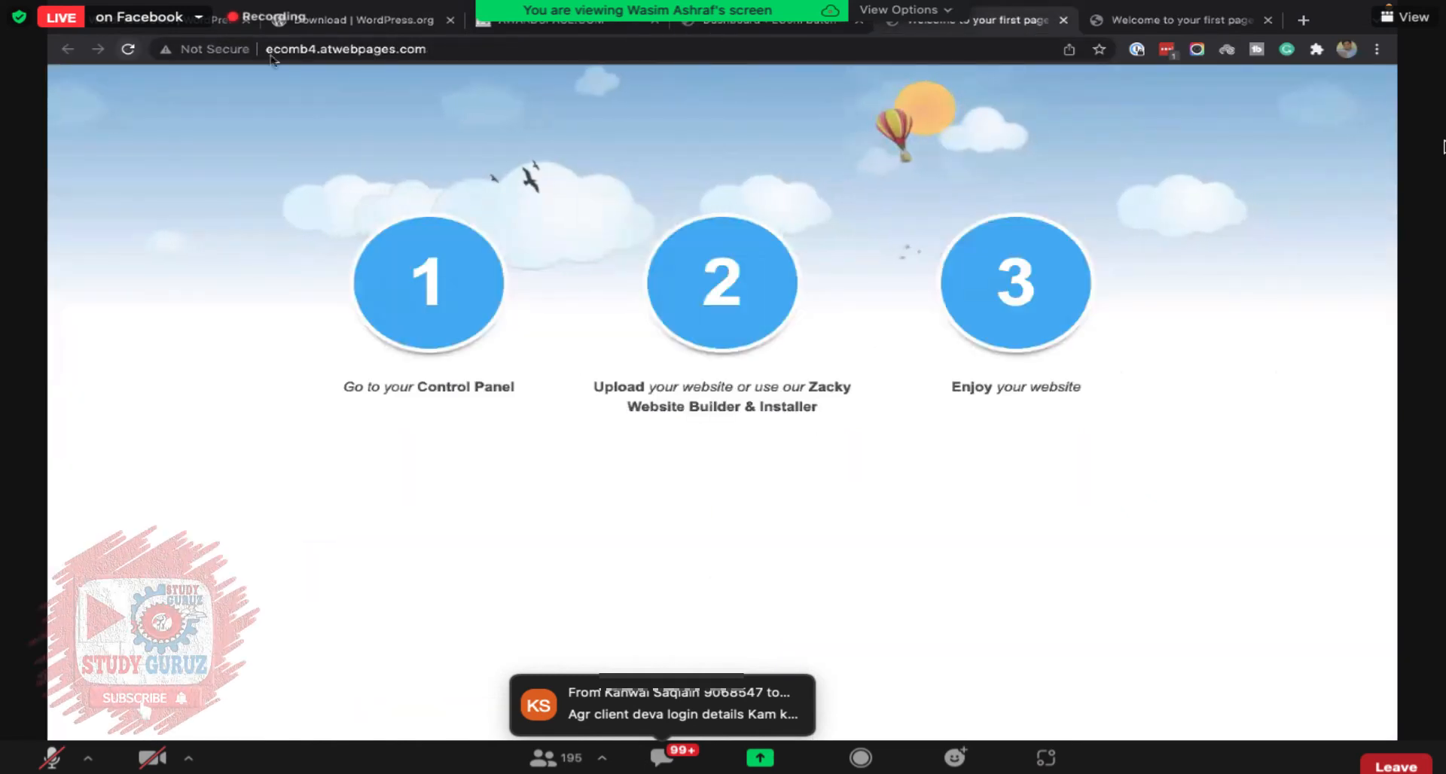
left_click(125, 49)
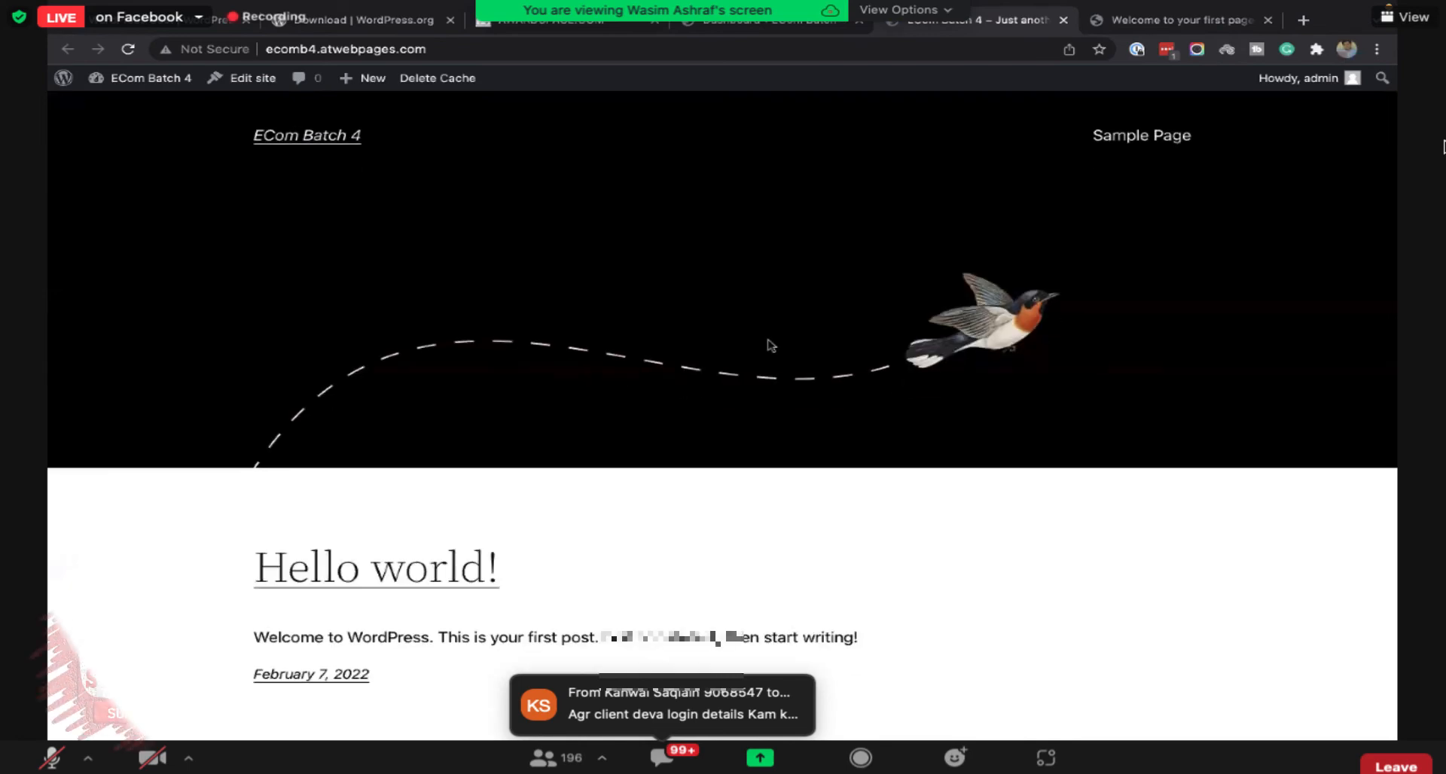
scroll(874, 399, "down", 4)
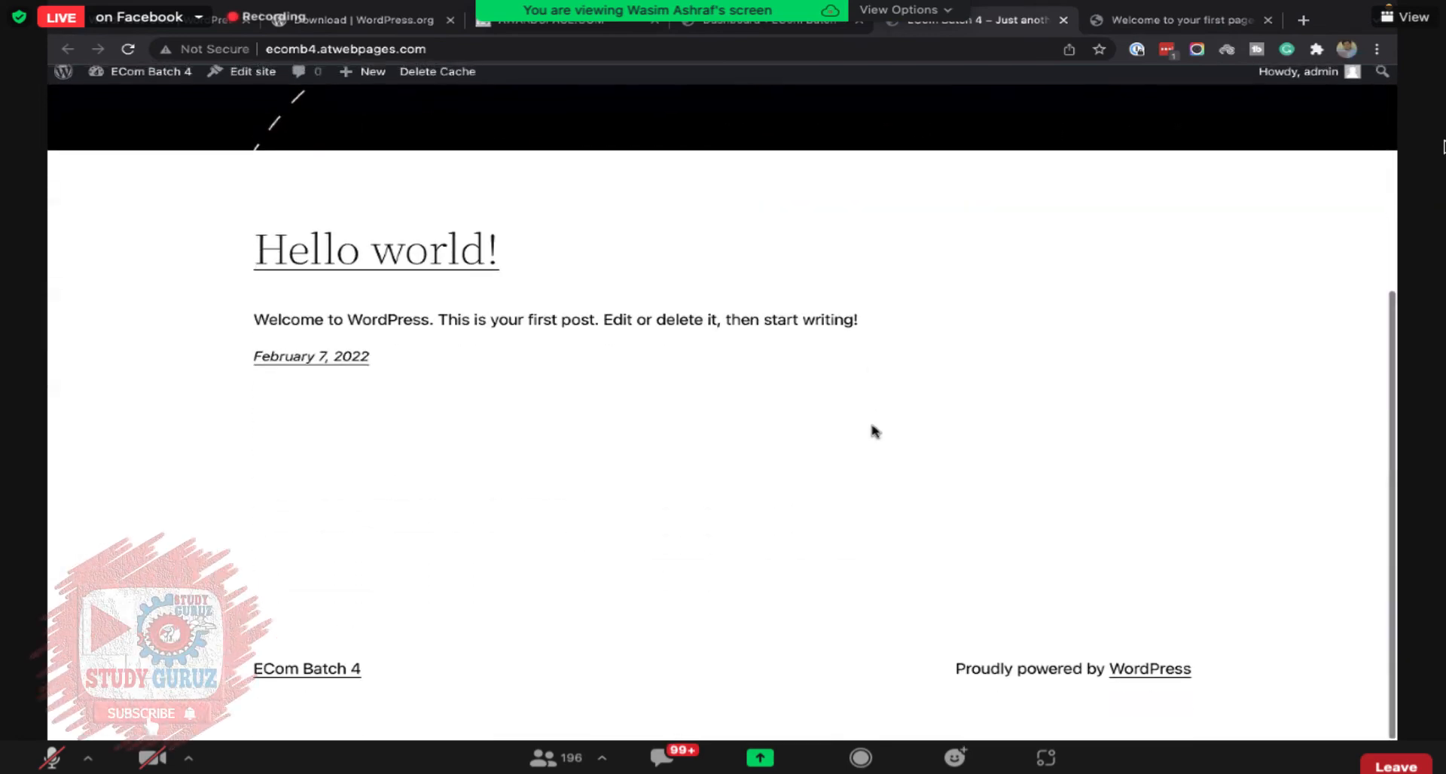
scroll(872, 429, "up", 5)
left_click(1156, 25)
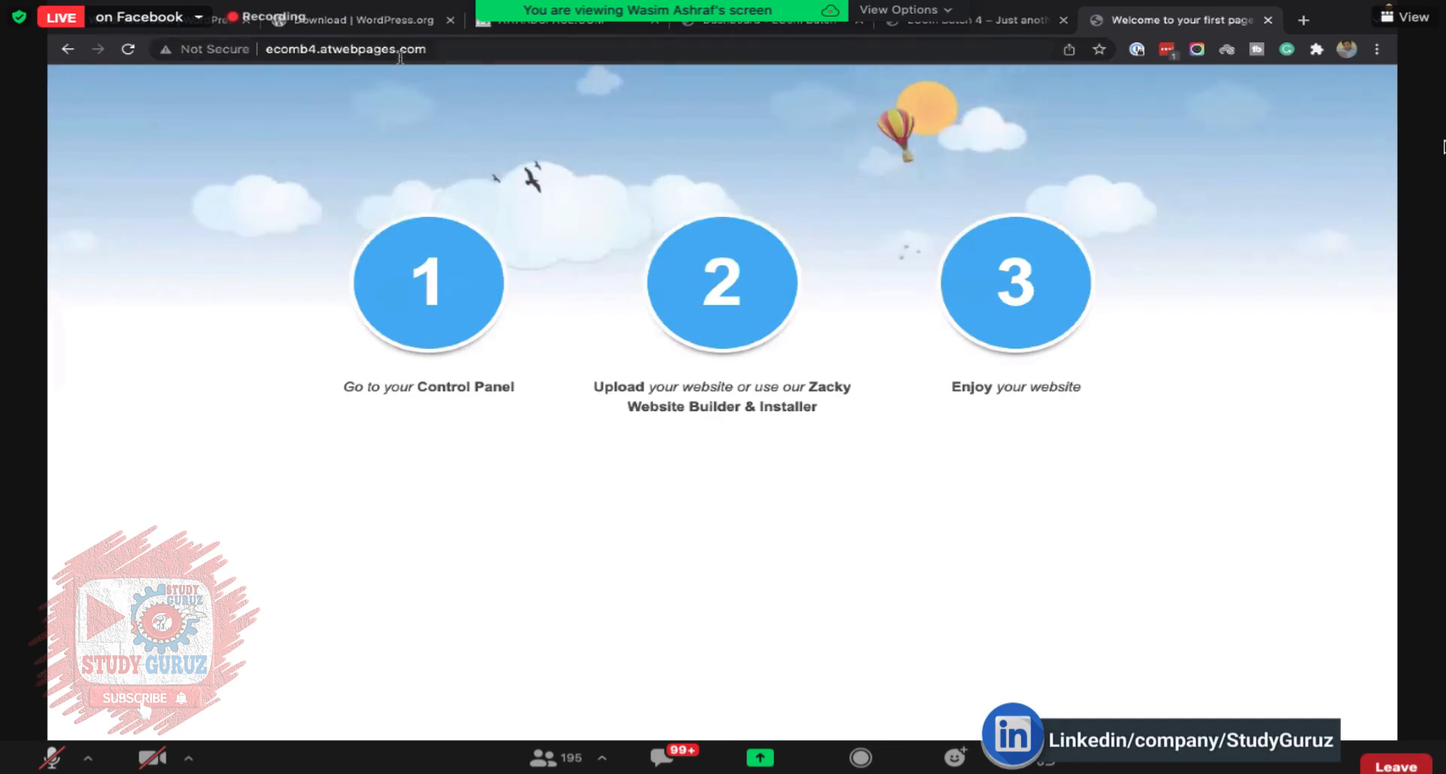
left_click(970, 28)
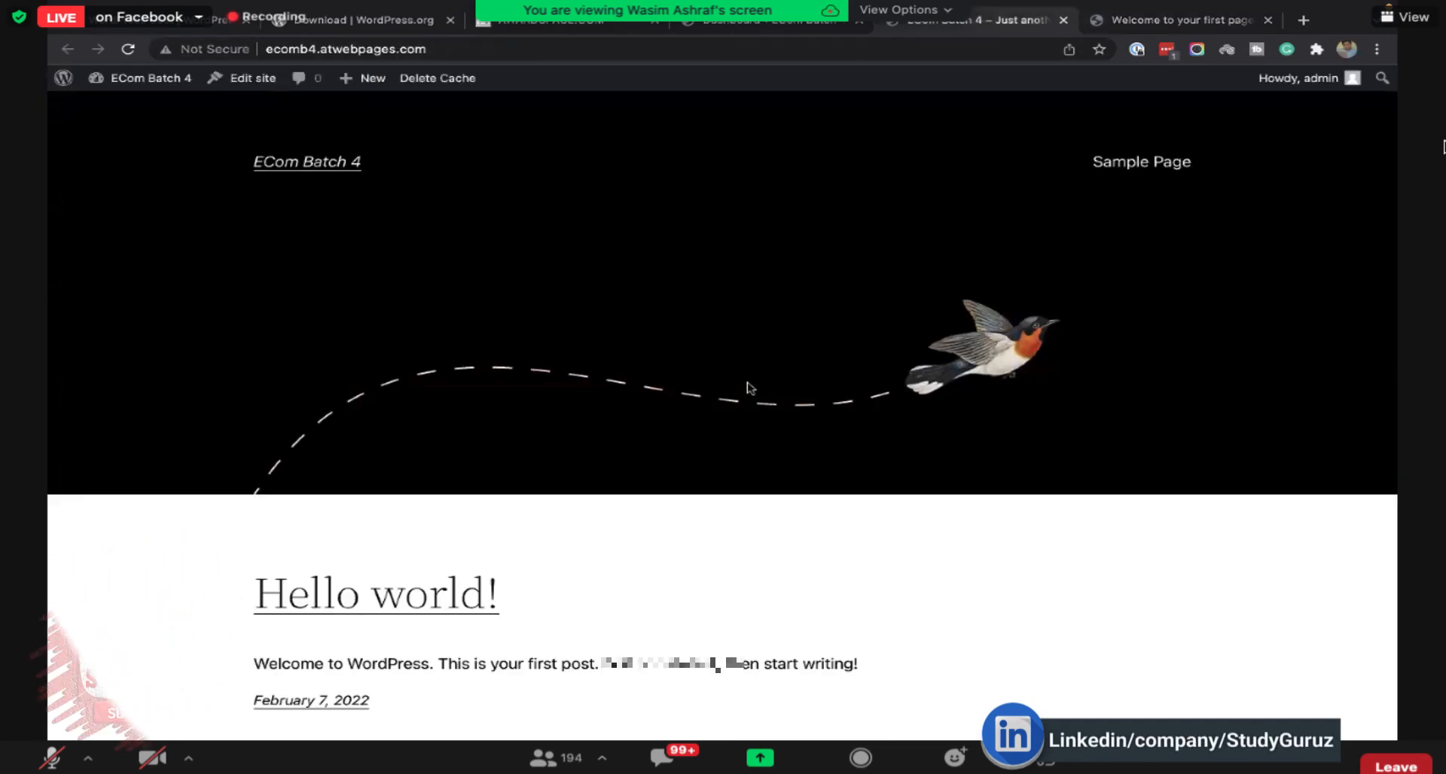
Scroll through the Hello world! post down to the ECom Batch 4 footer
scroll(751, 382, "down", 2)
scroll(751, 388, "down", 3)
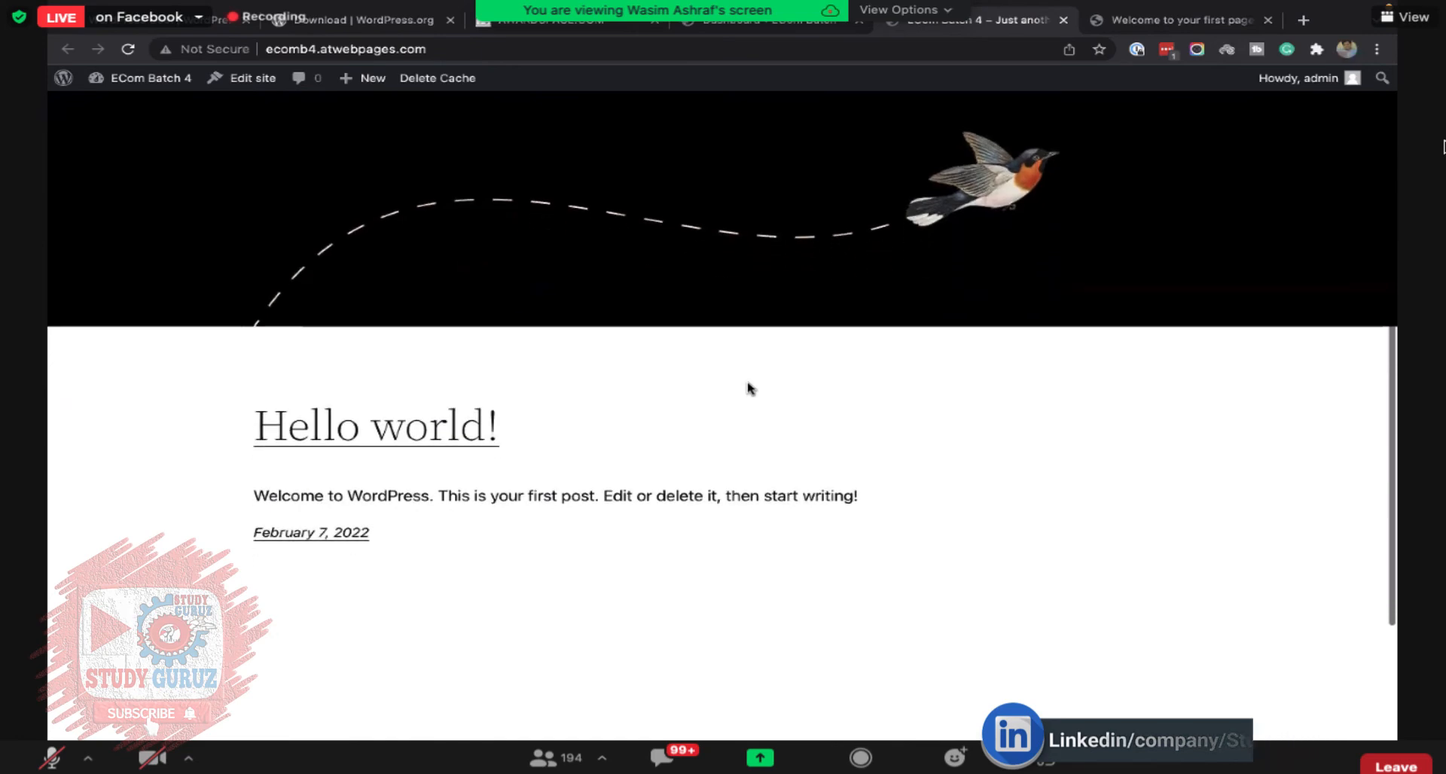
scroll(295, 82, "up", 1)
scroll(314, 56, "up", 2)
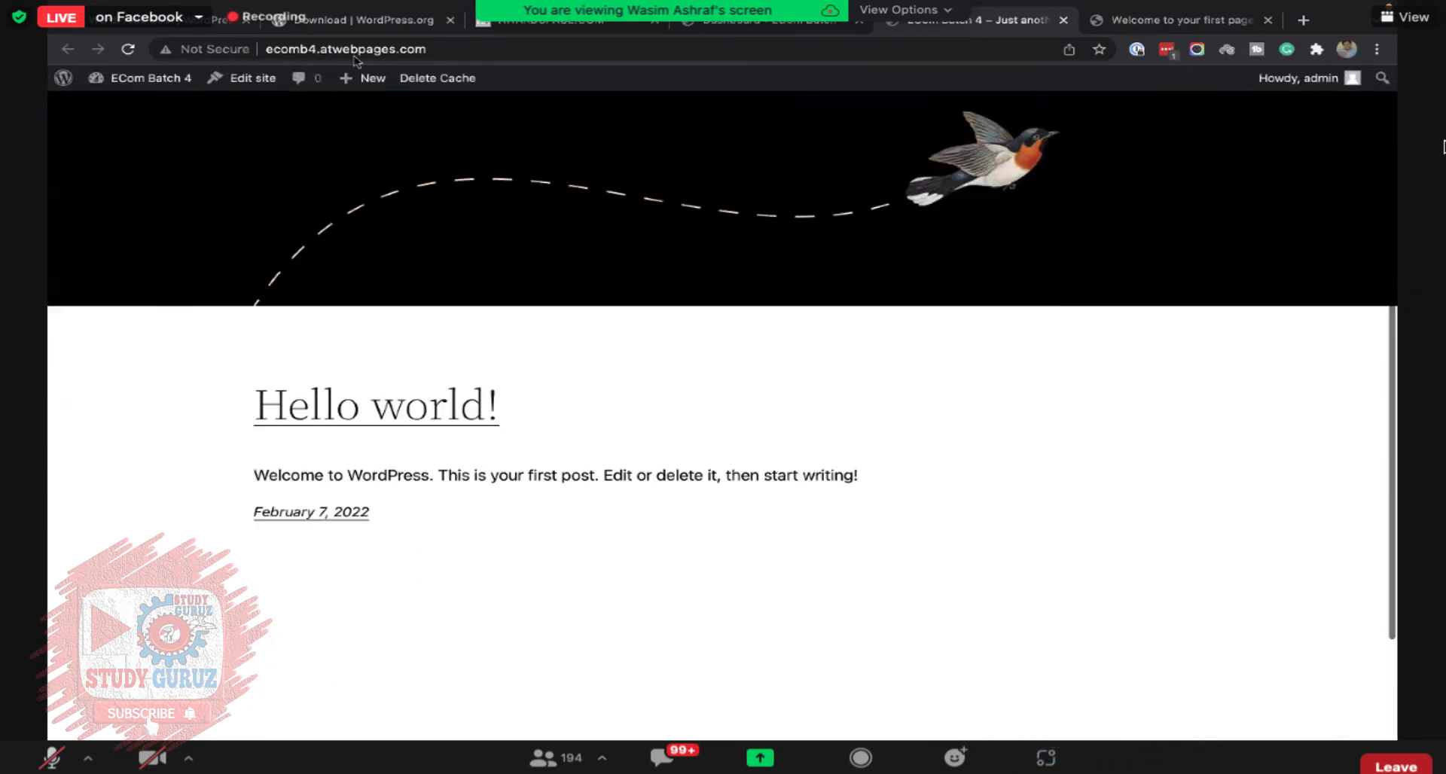
scroll(616, 381, "up", 2)
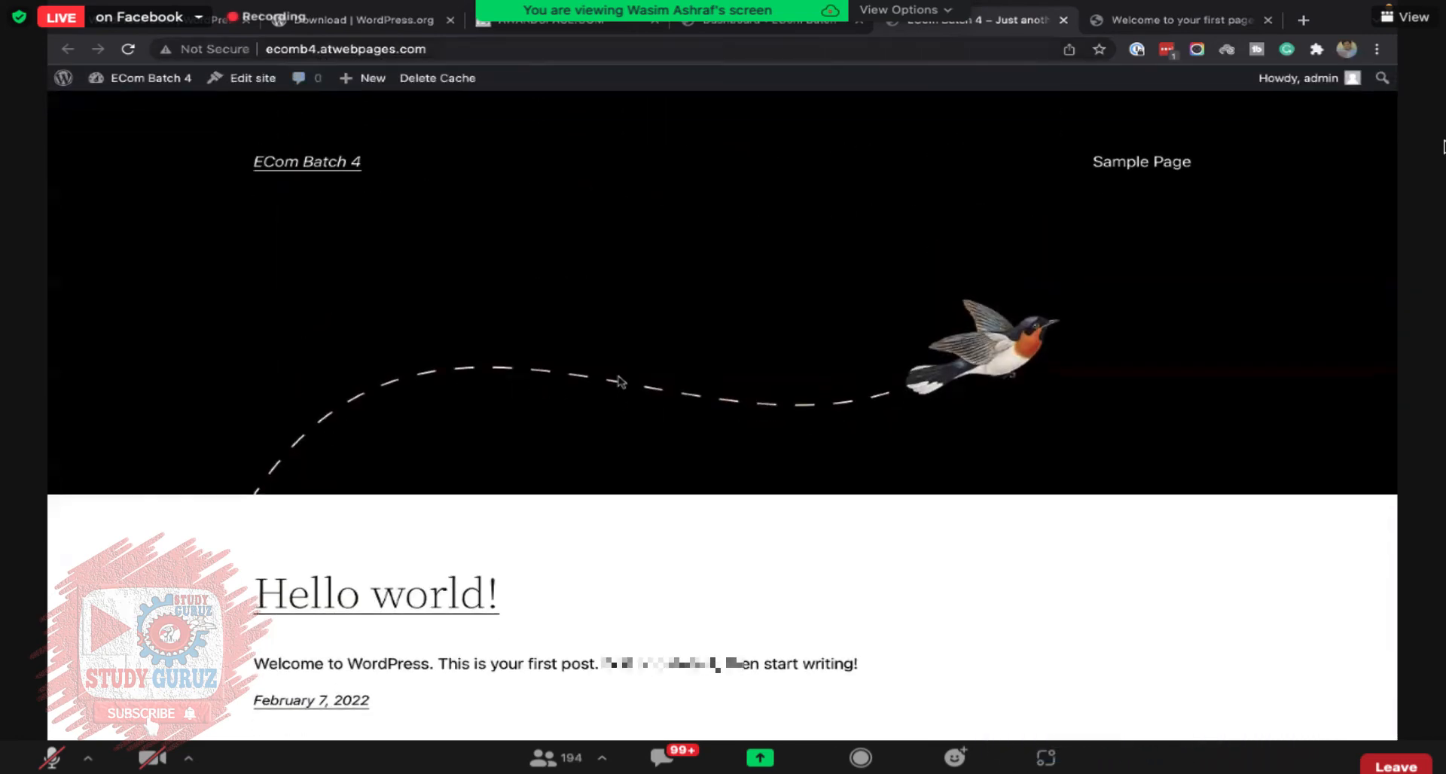
scroll(620, 381, "down", 3)
scroll(1065, 174, "down", 2)
scroll(1065, 174, "up", 4)
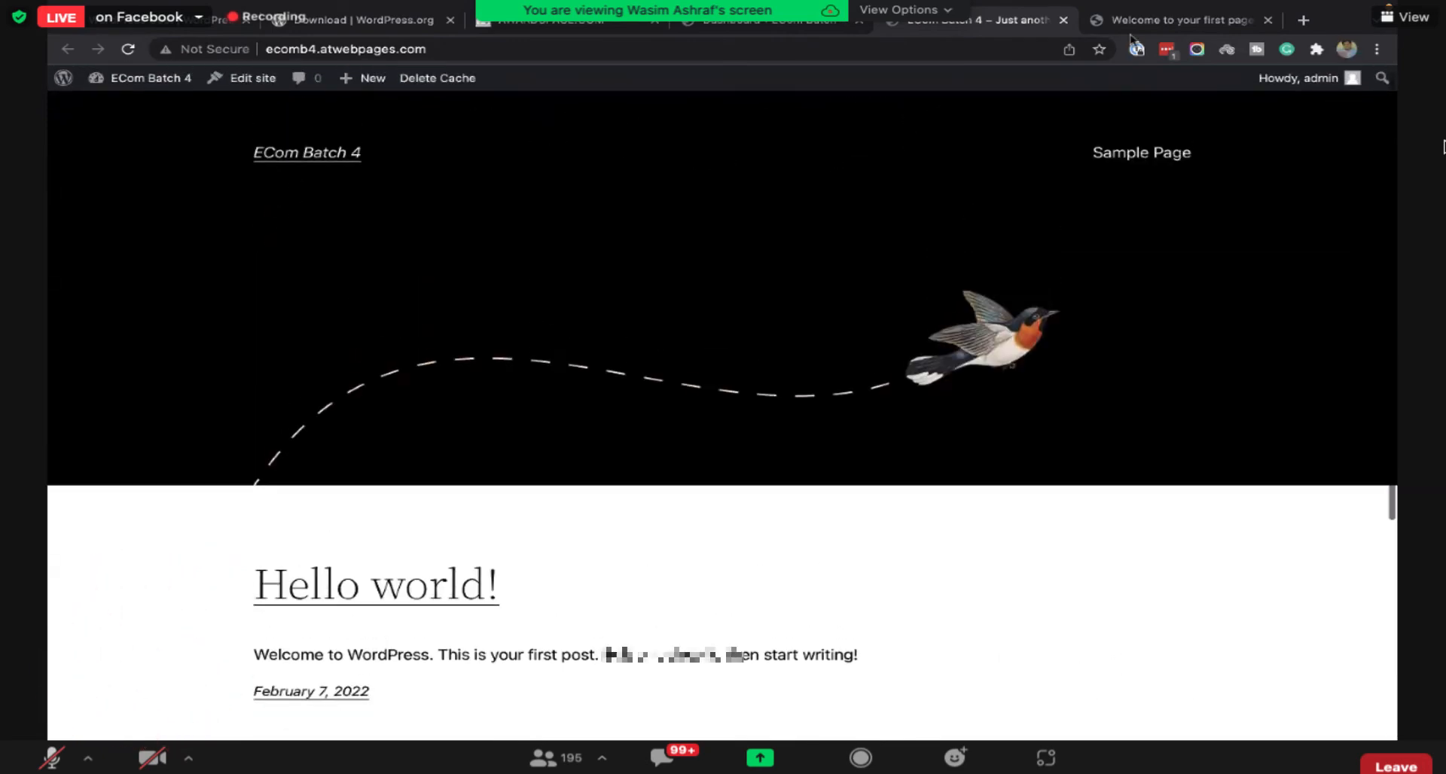
scroll(994, 22, "down", 2)
scroll(770, 381, "down", 3)
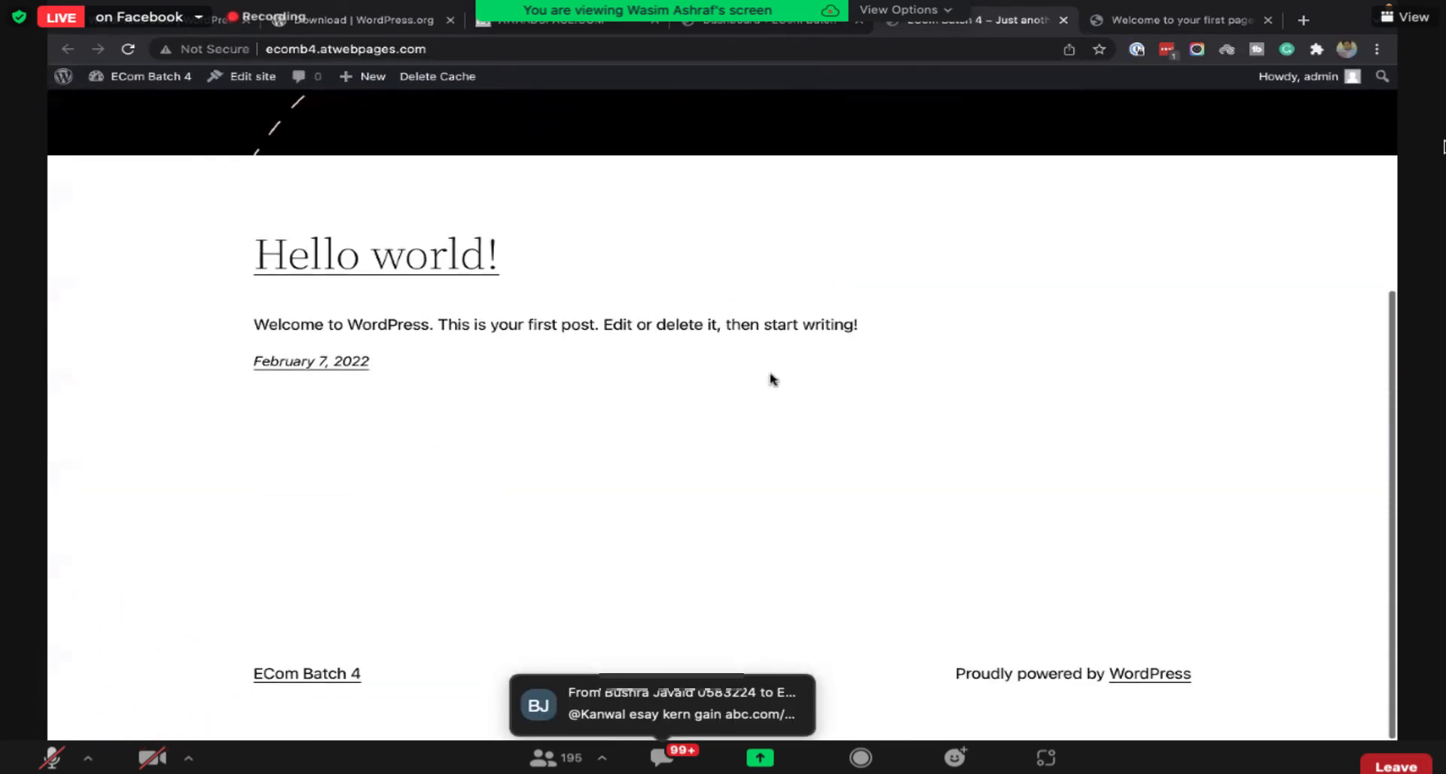
scroll(770, 380, "up", 3)
key("ctrl+Tab")
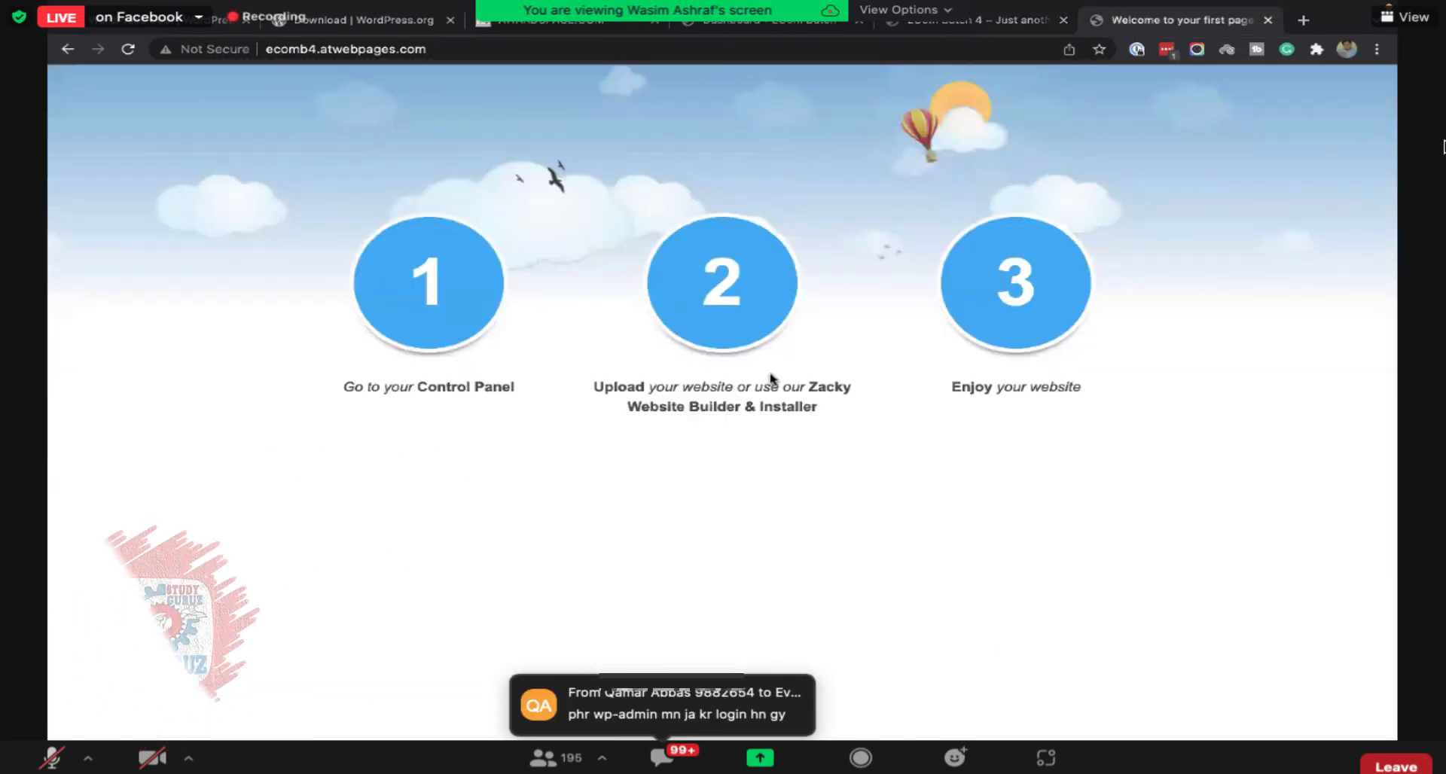
key("ctrl+shift+Tab")
scroll(770, 379, "down", 3)
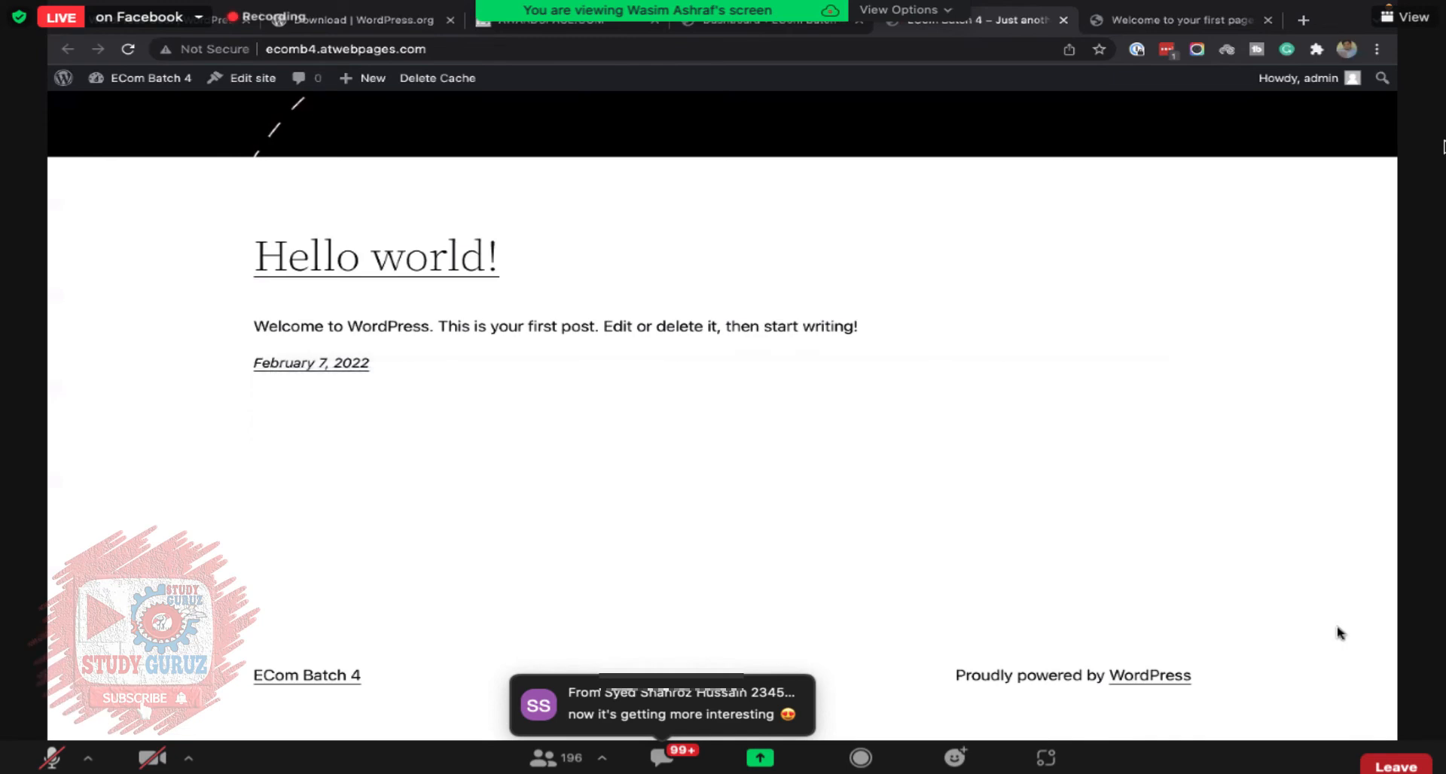
Open Visit Site from the ECom Batch 4 admin menu in a new tab, then return to Dashboard
left_click(332, 52)
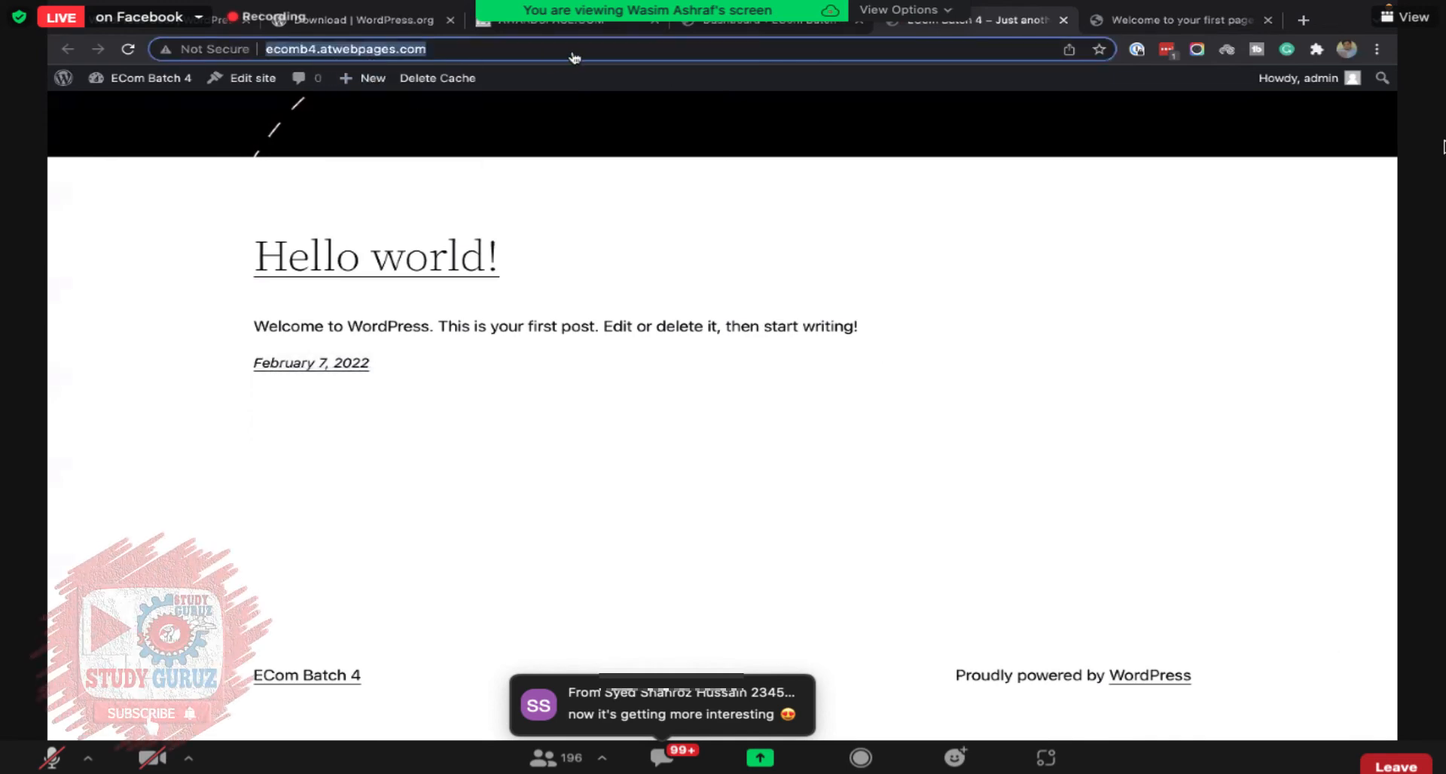
left_click(706, 32)
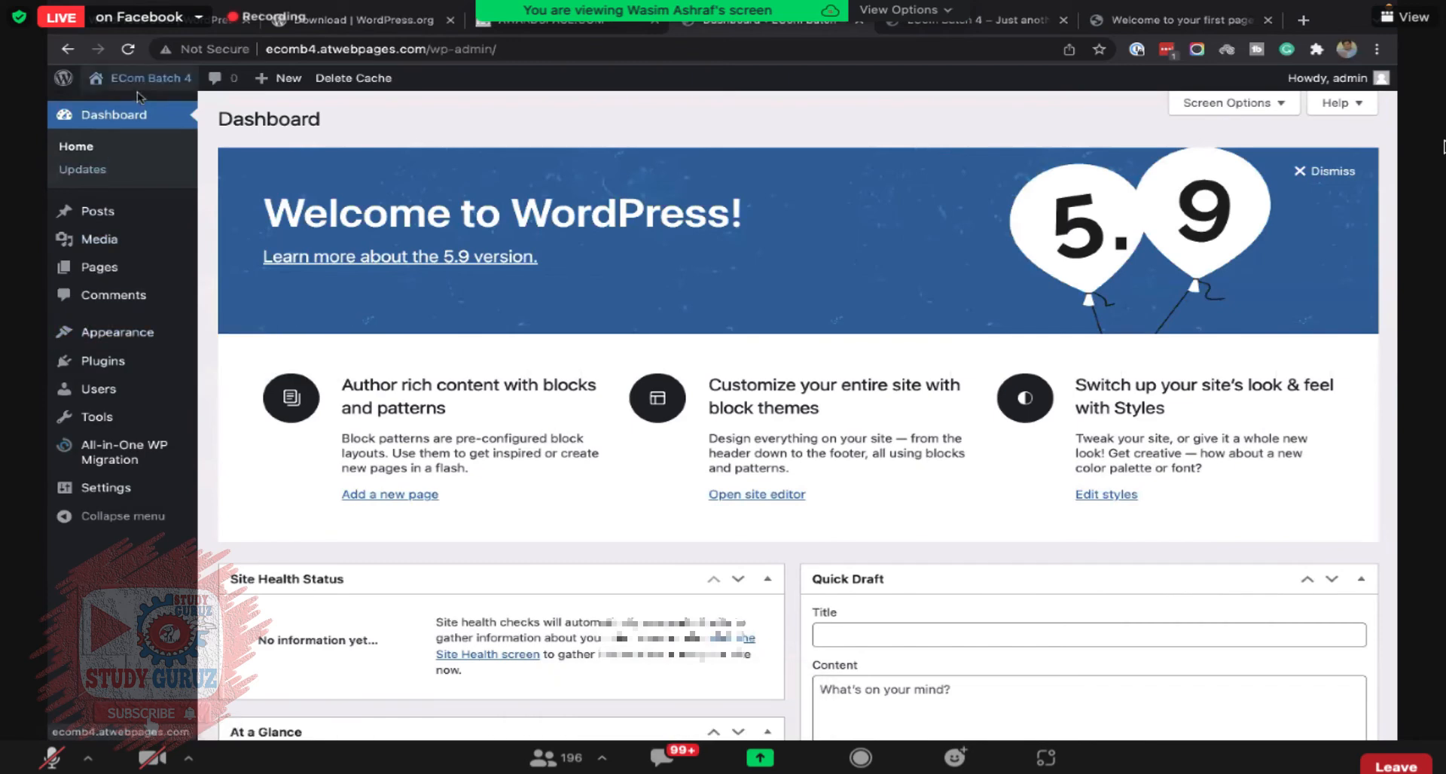
mouse_move(158, 83)
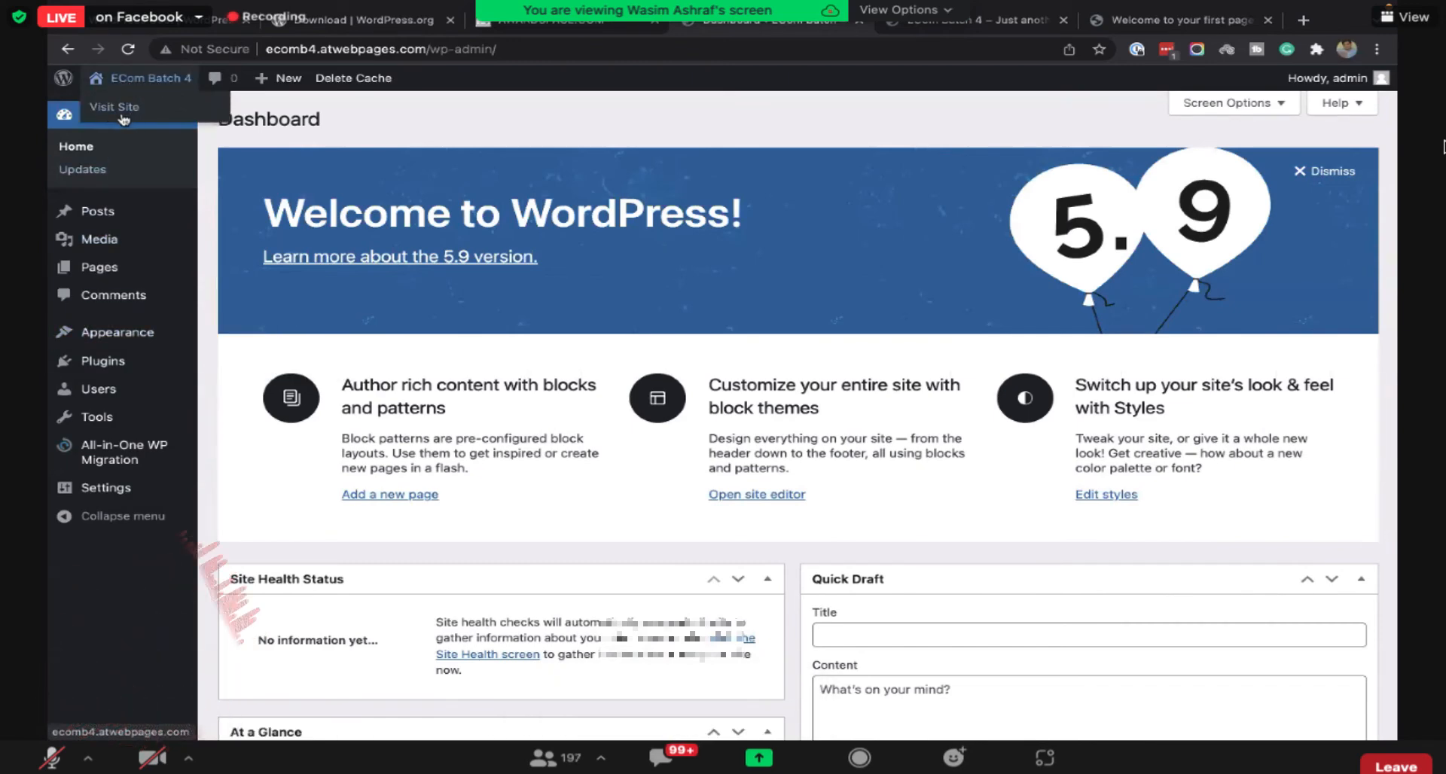
right_click(131, 115)
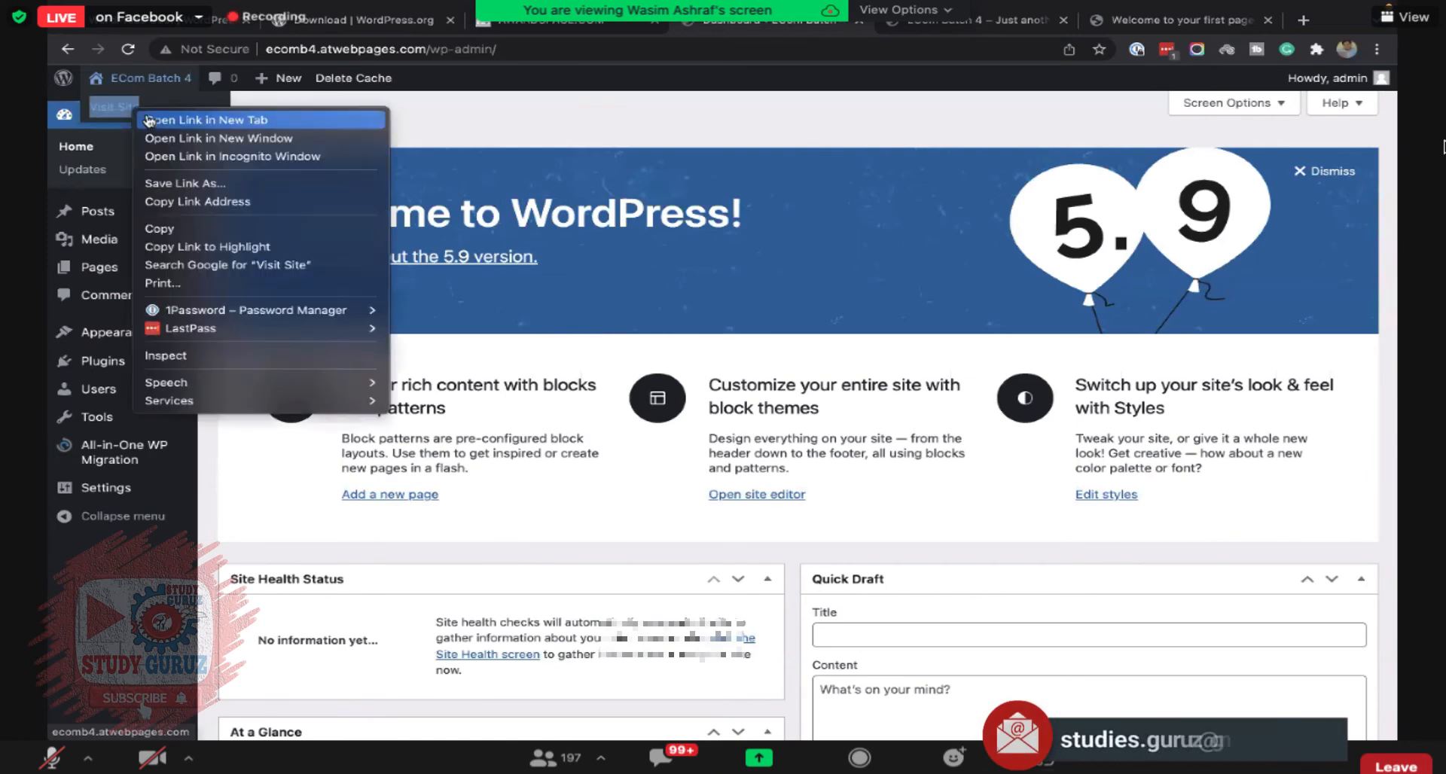
left_click(151, 119)
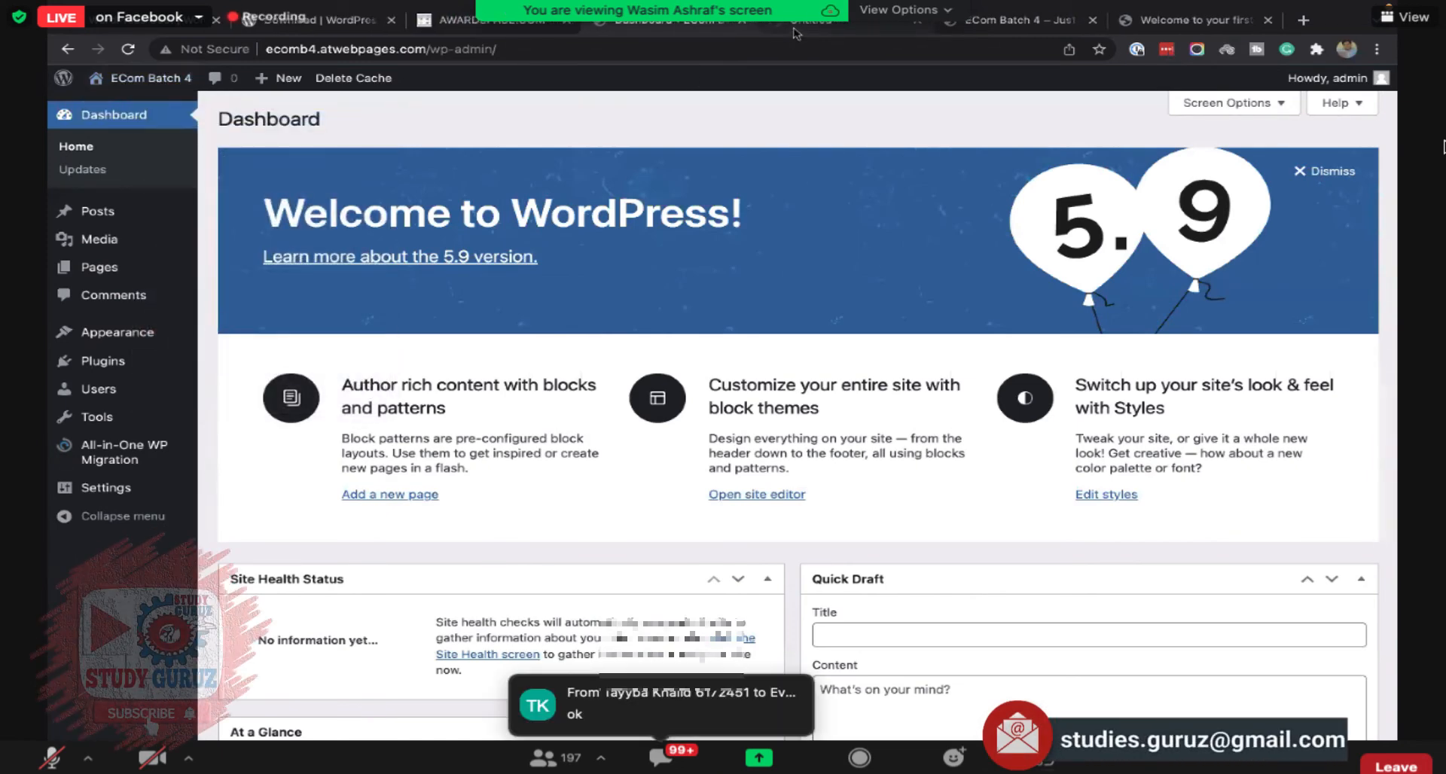
left_click(797, 25)
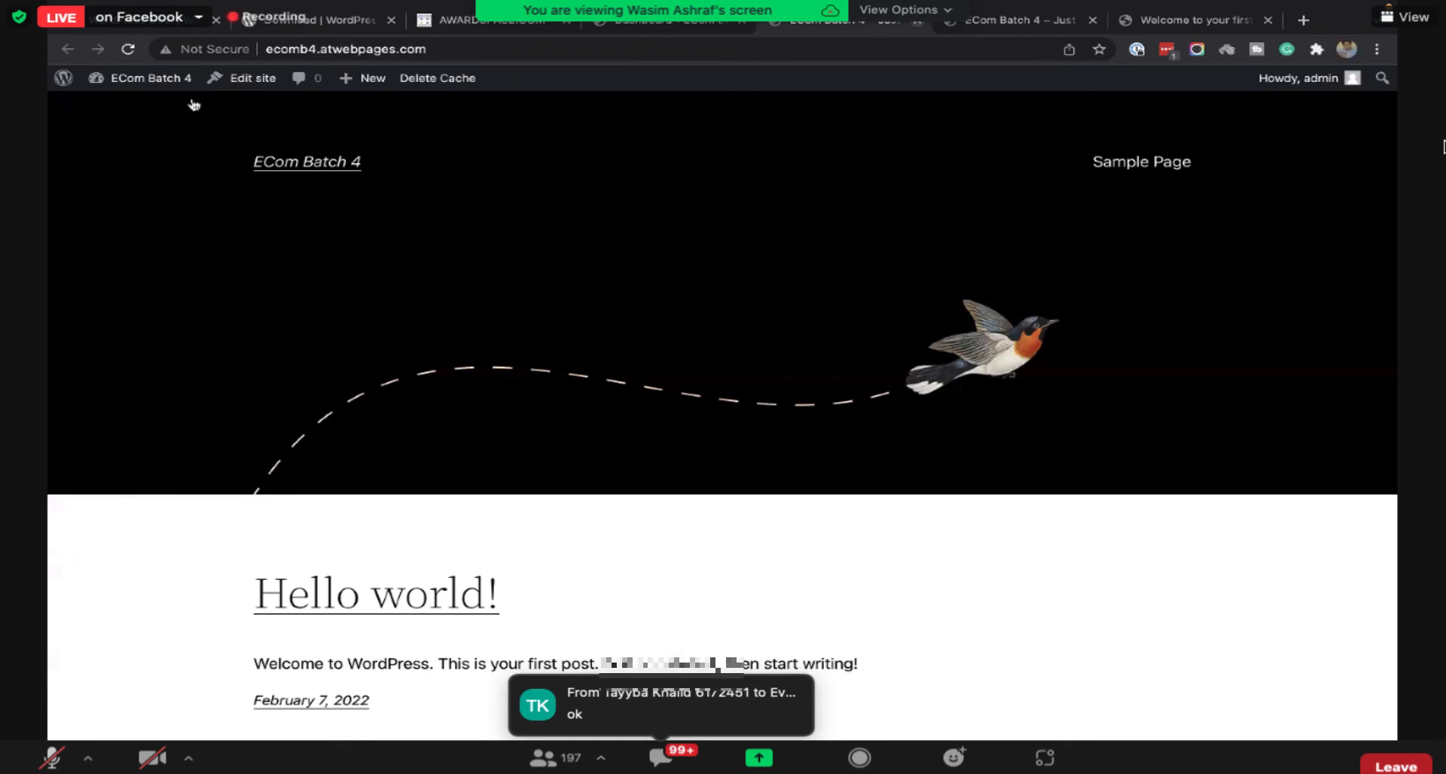
left_click(140, 89)
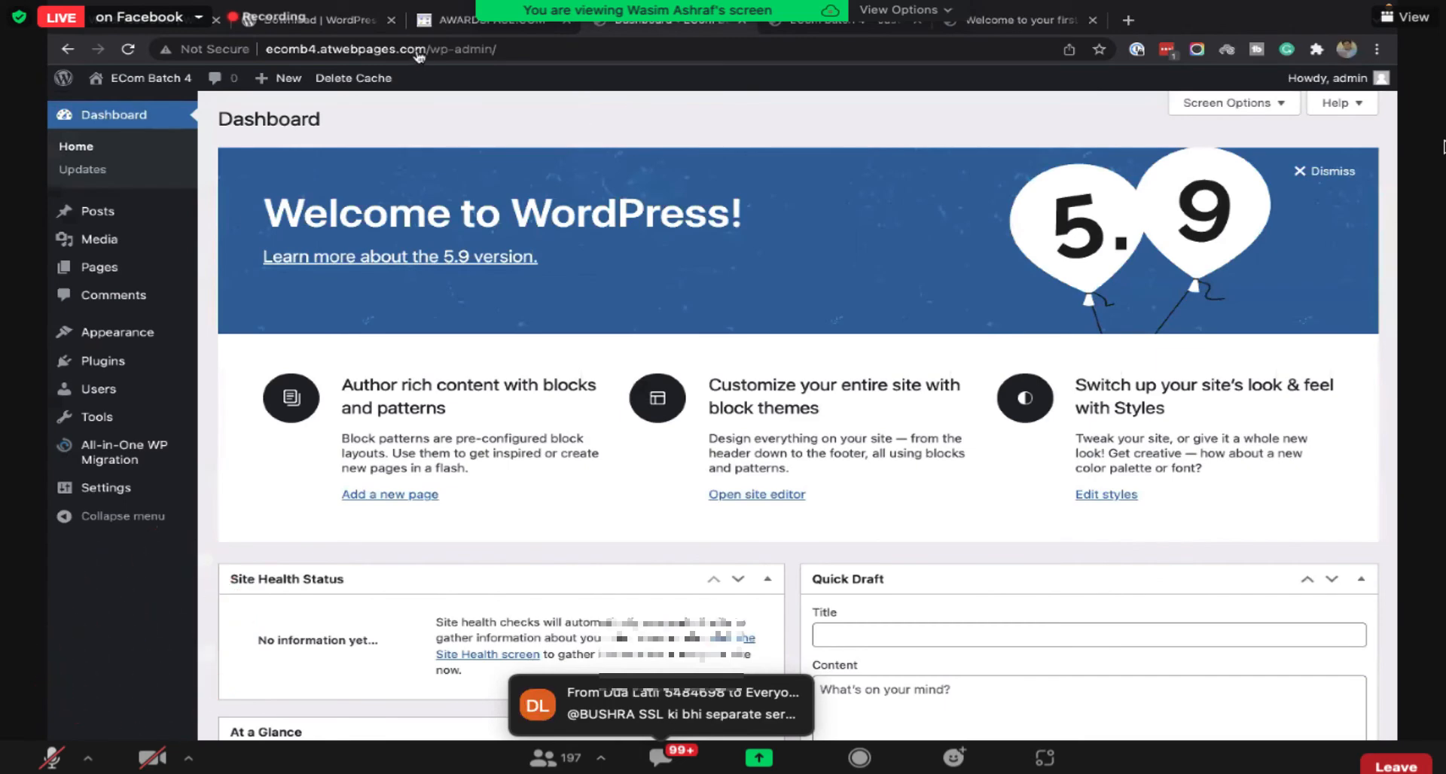
left_click(461, 21)
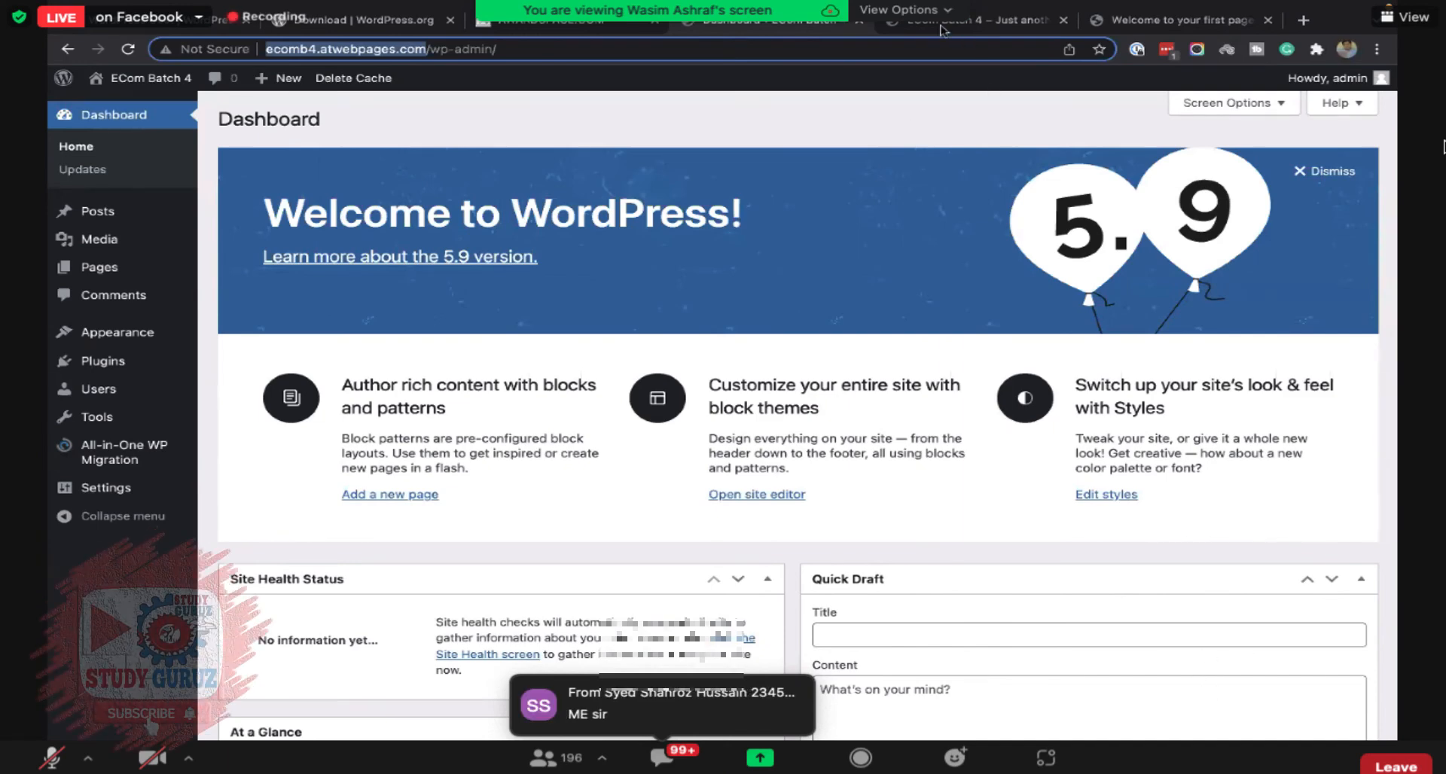
Search Google for WOOCOMMERCE in a new tab, then return to the wp-admin Dashboard tab
left_click(971, 23)
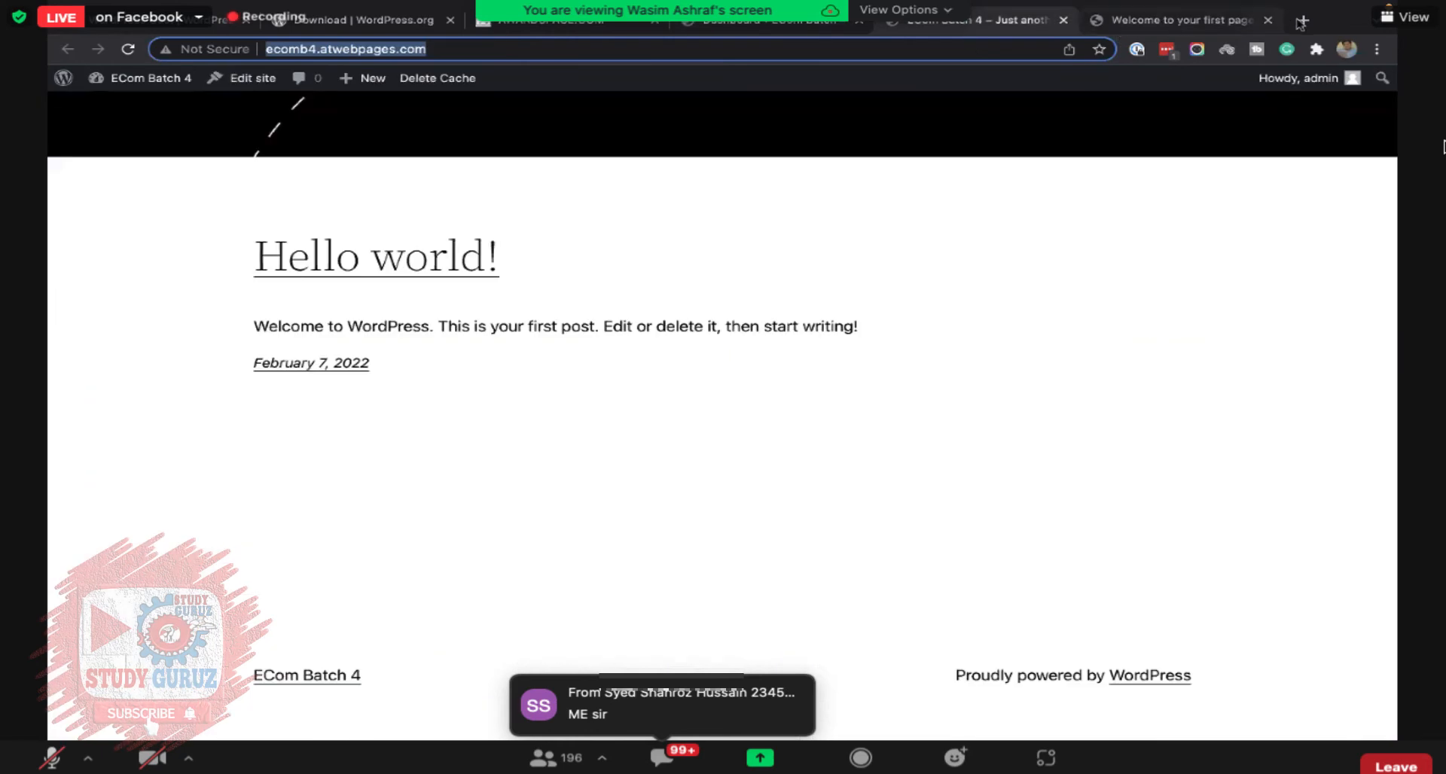
left_click(1301, 21)
type("google.com")
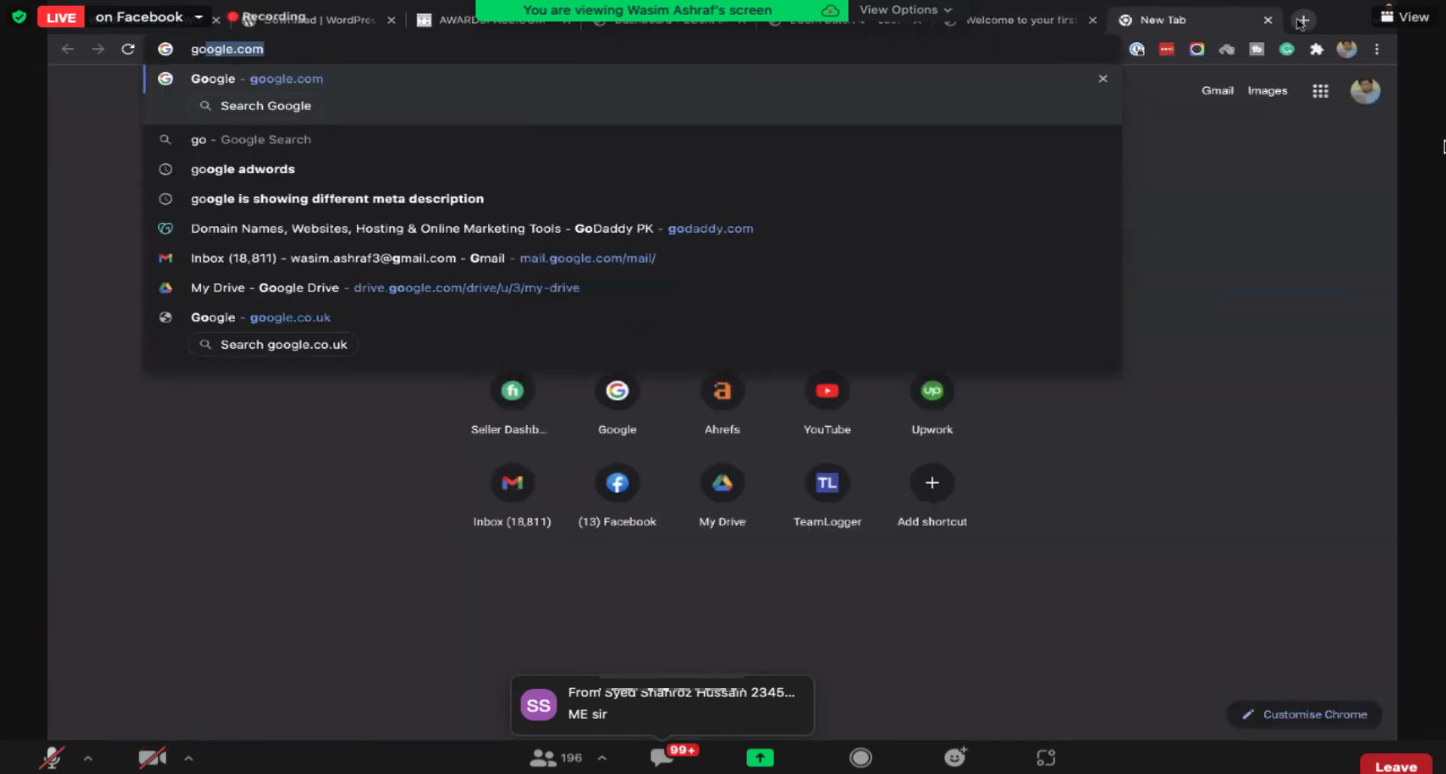
key("Return")
type("WOOCOMMERCE")
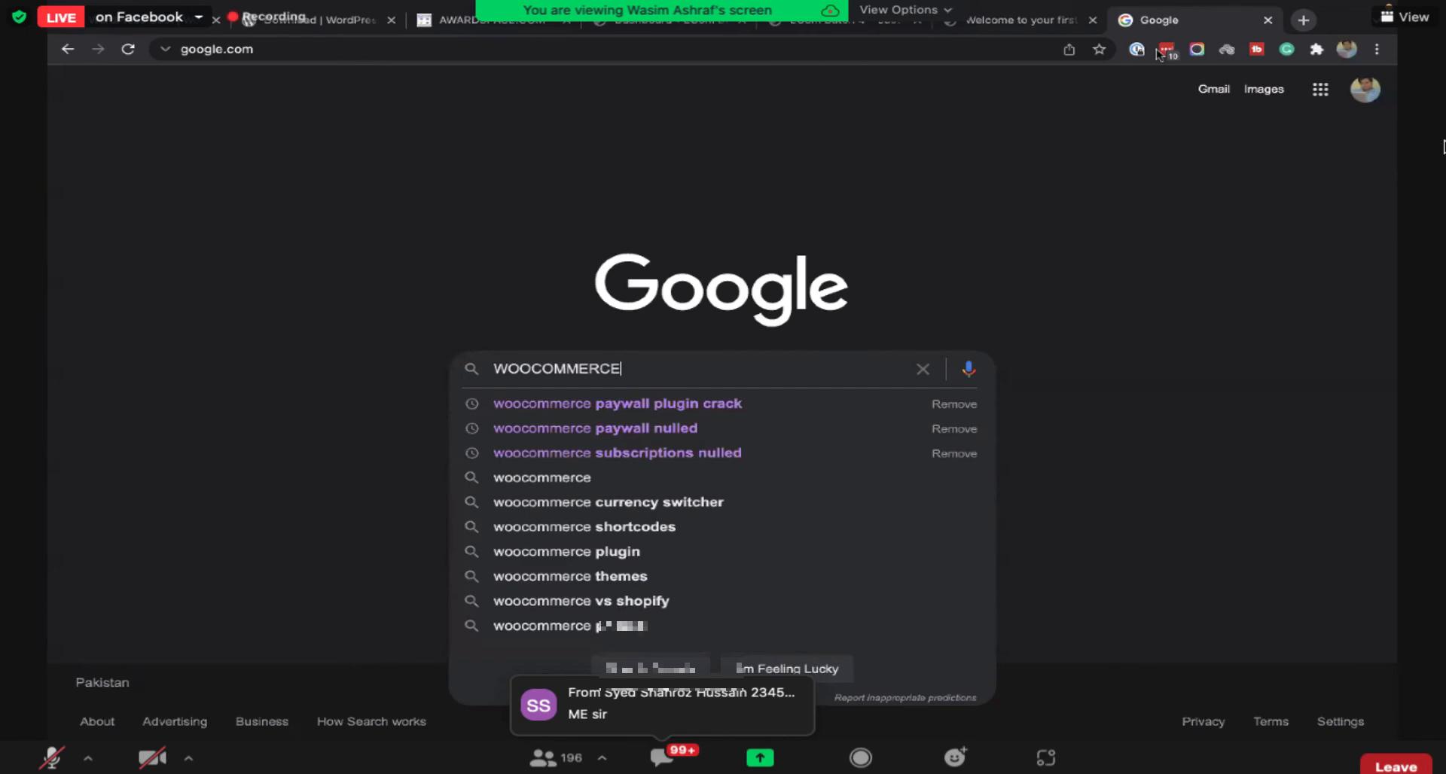
key("Return")
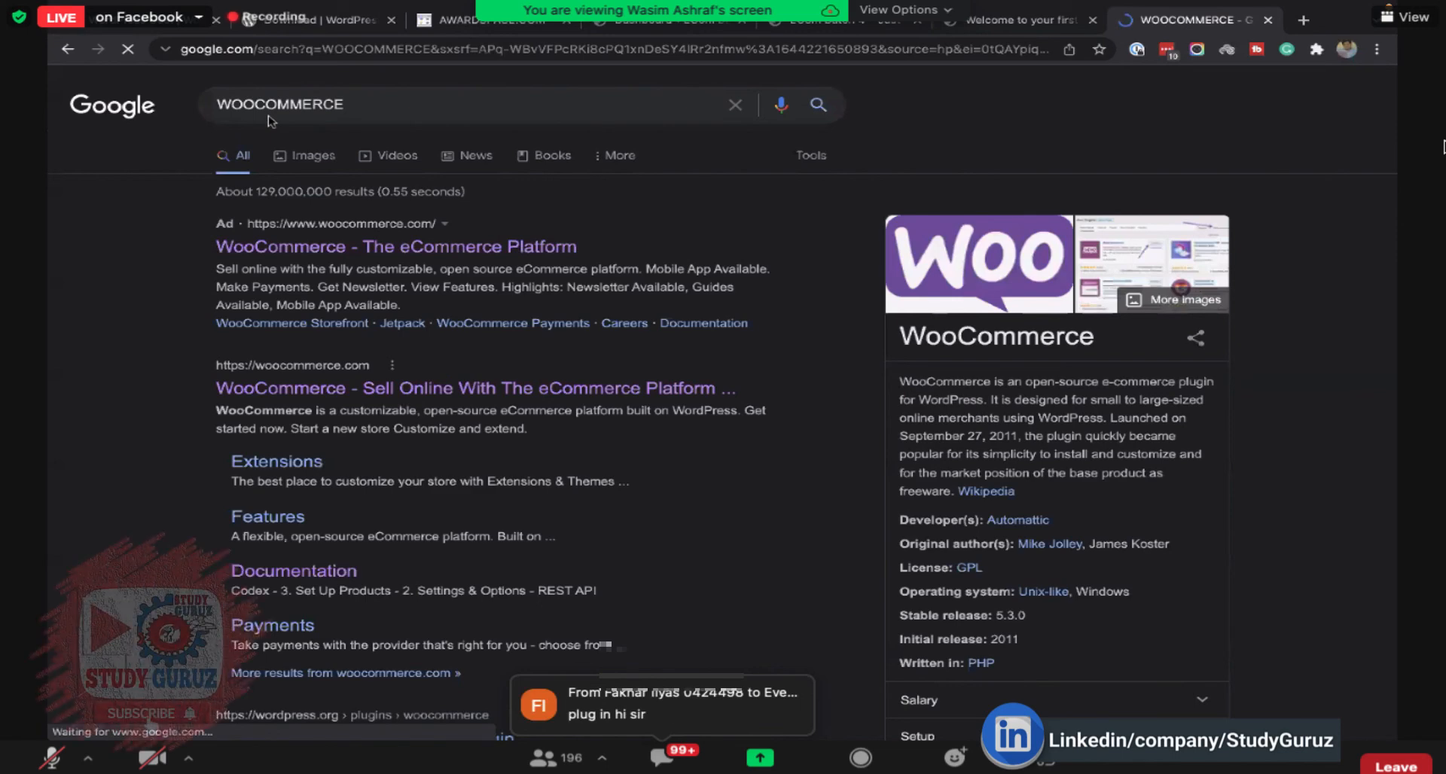
double_click(269, 117)
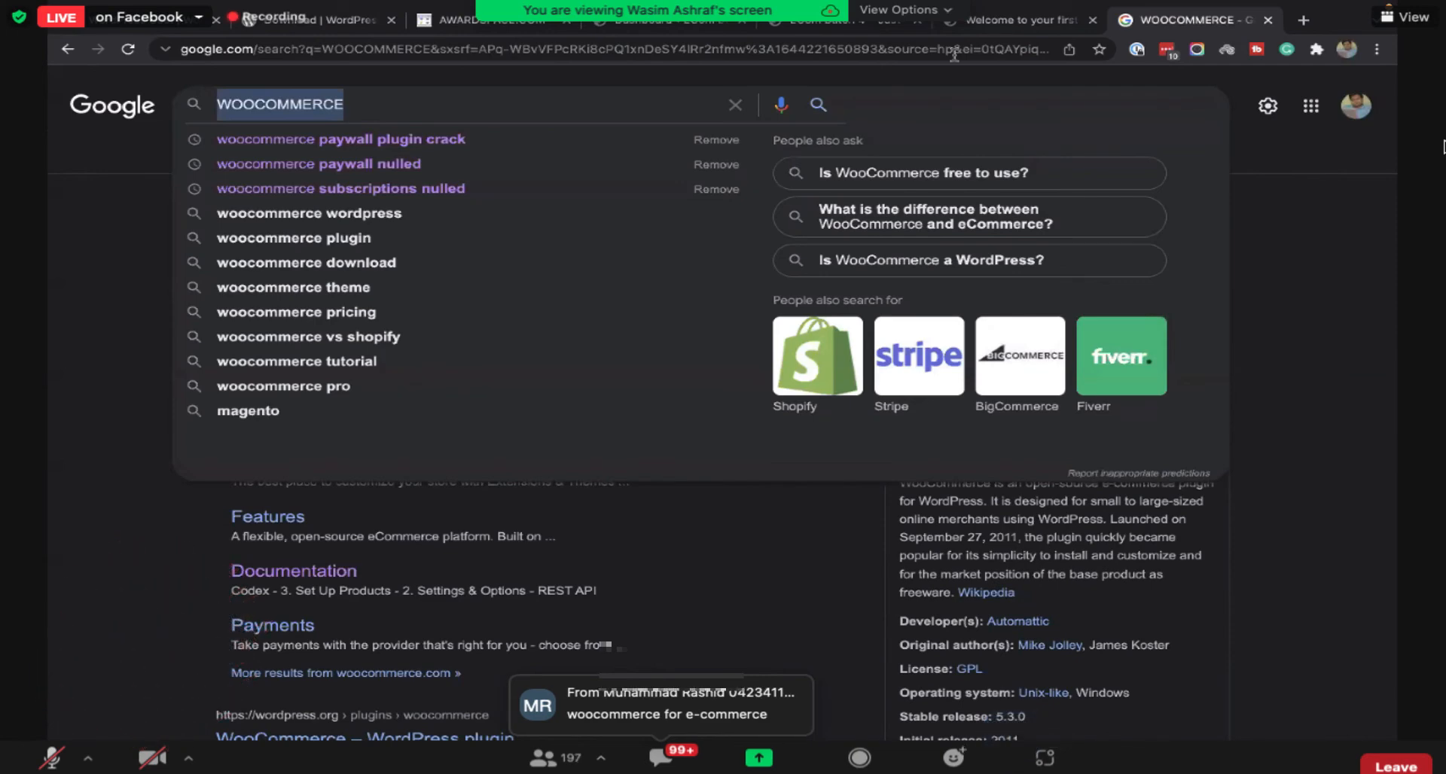
left_click(1024, 19)
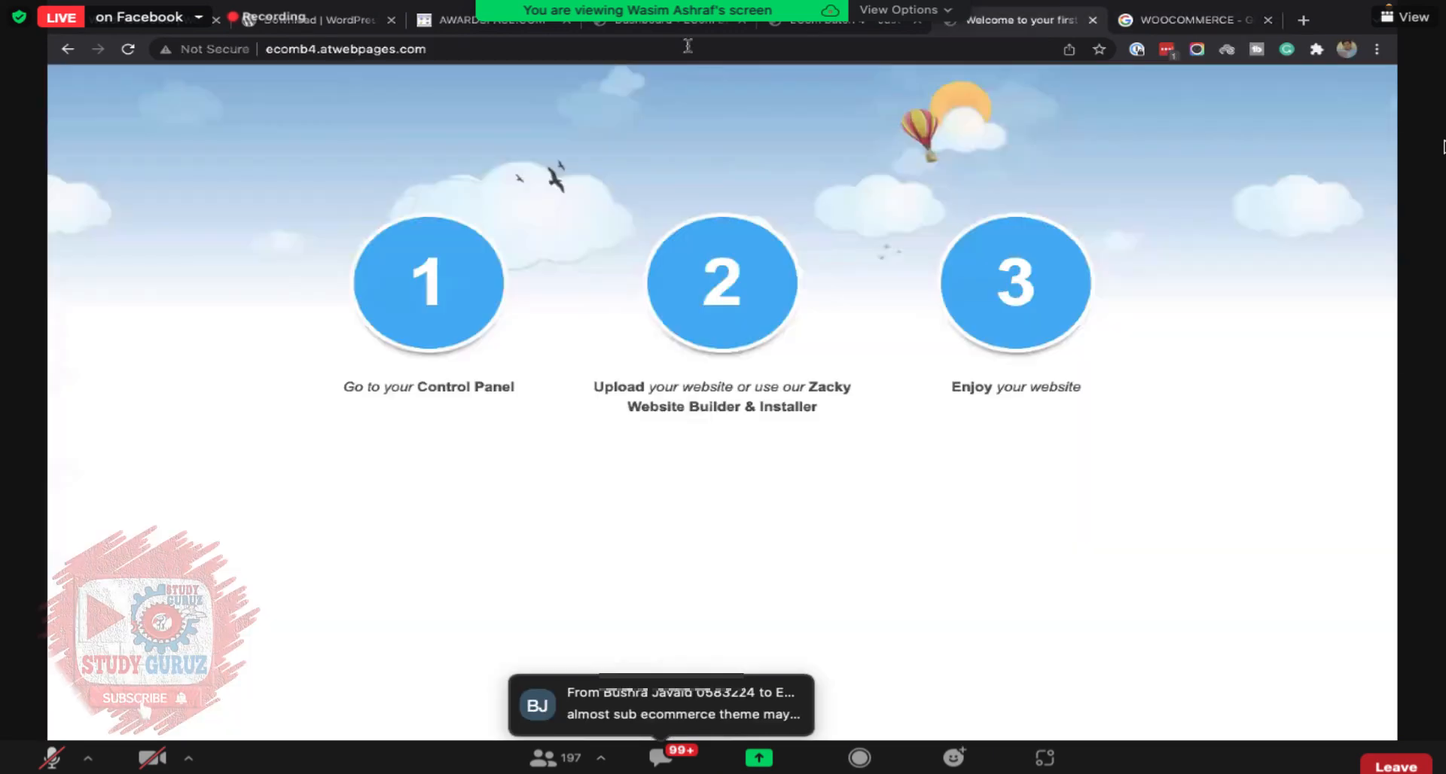
key("ctrl+shift+Tab")
key("ctrl+shift+Tab")
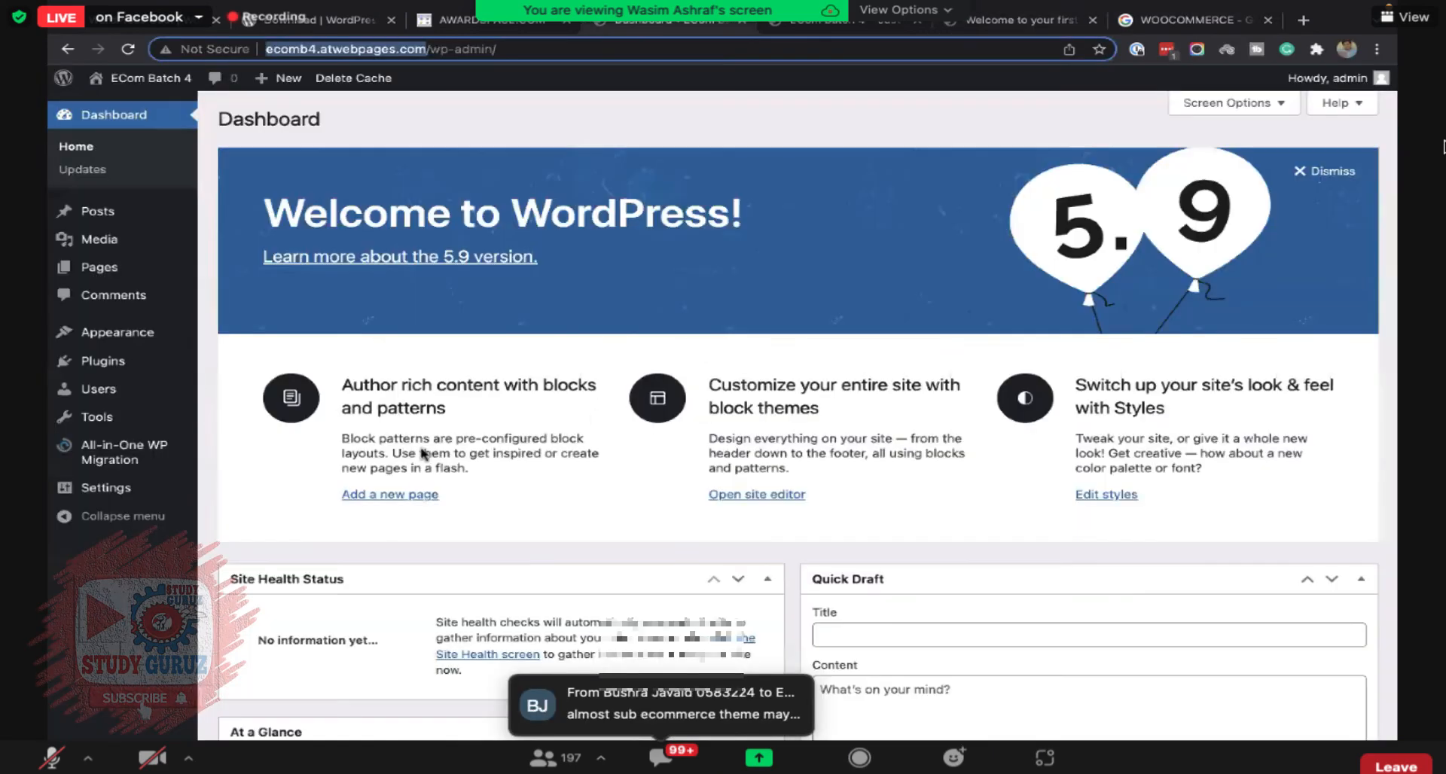
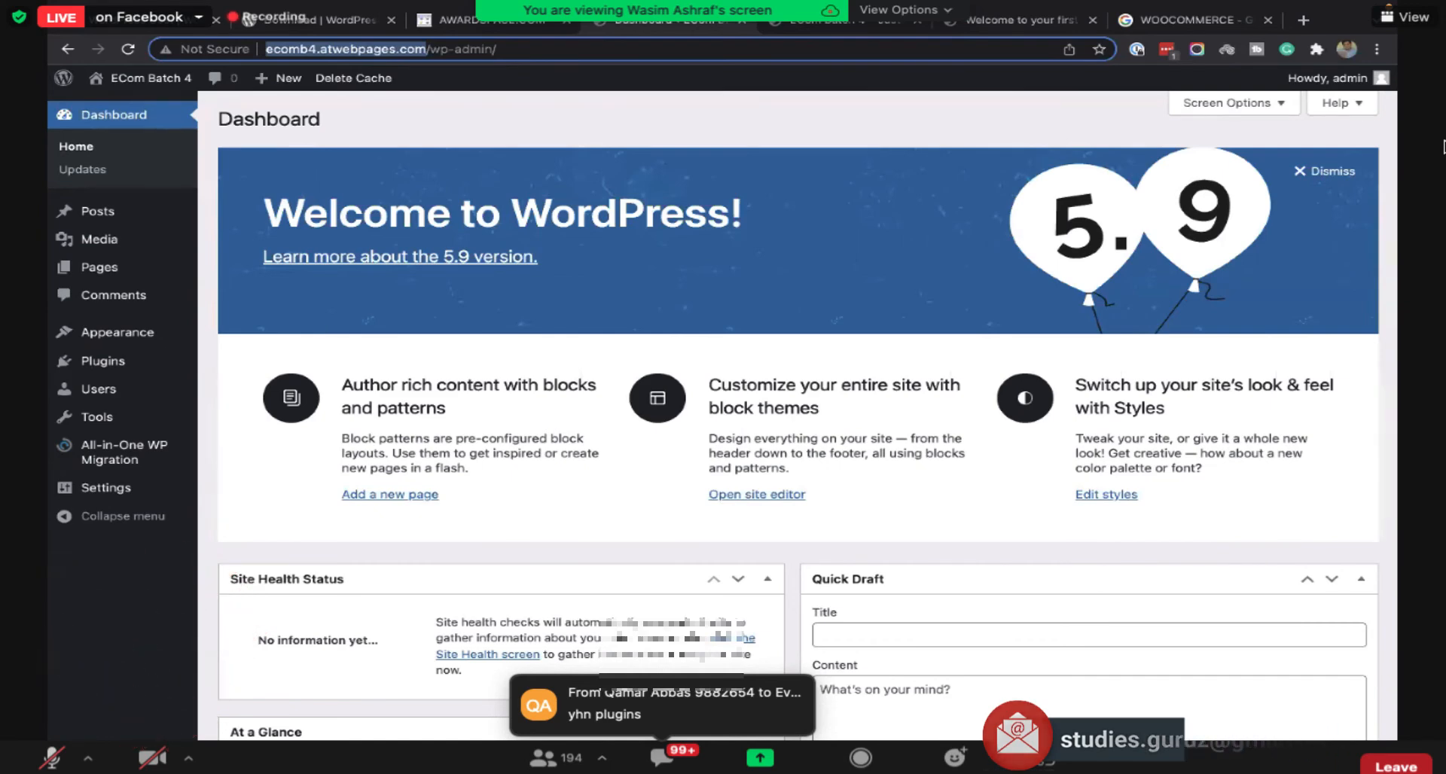
Open Plugins > Installed Plugins and select the Classic Editor plugin name
mouse_move(113, 362)
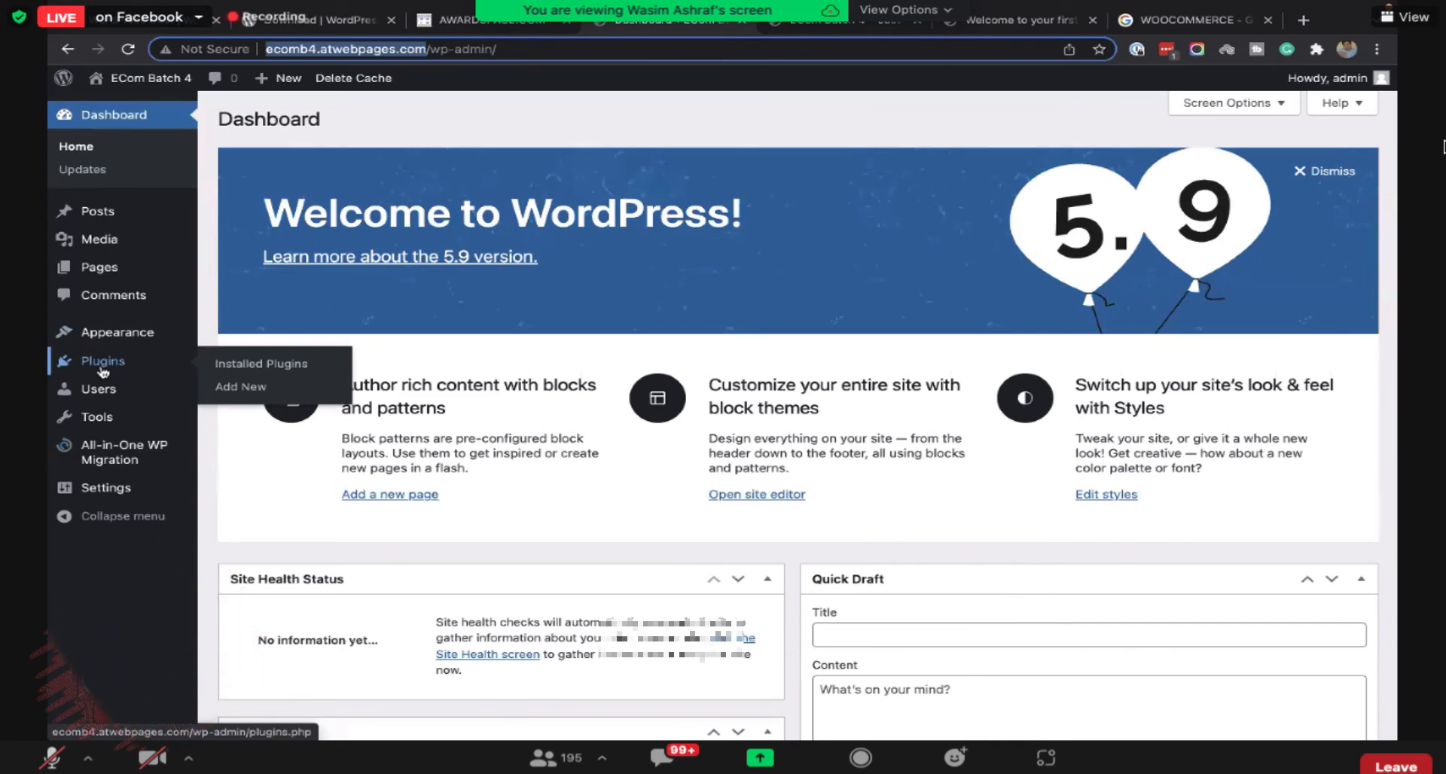
left_click(103, 371)
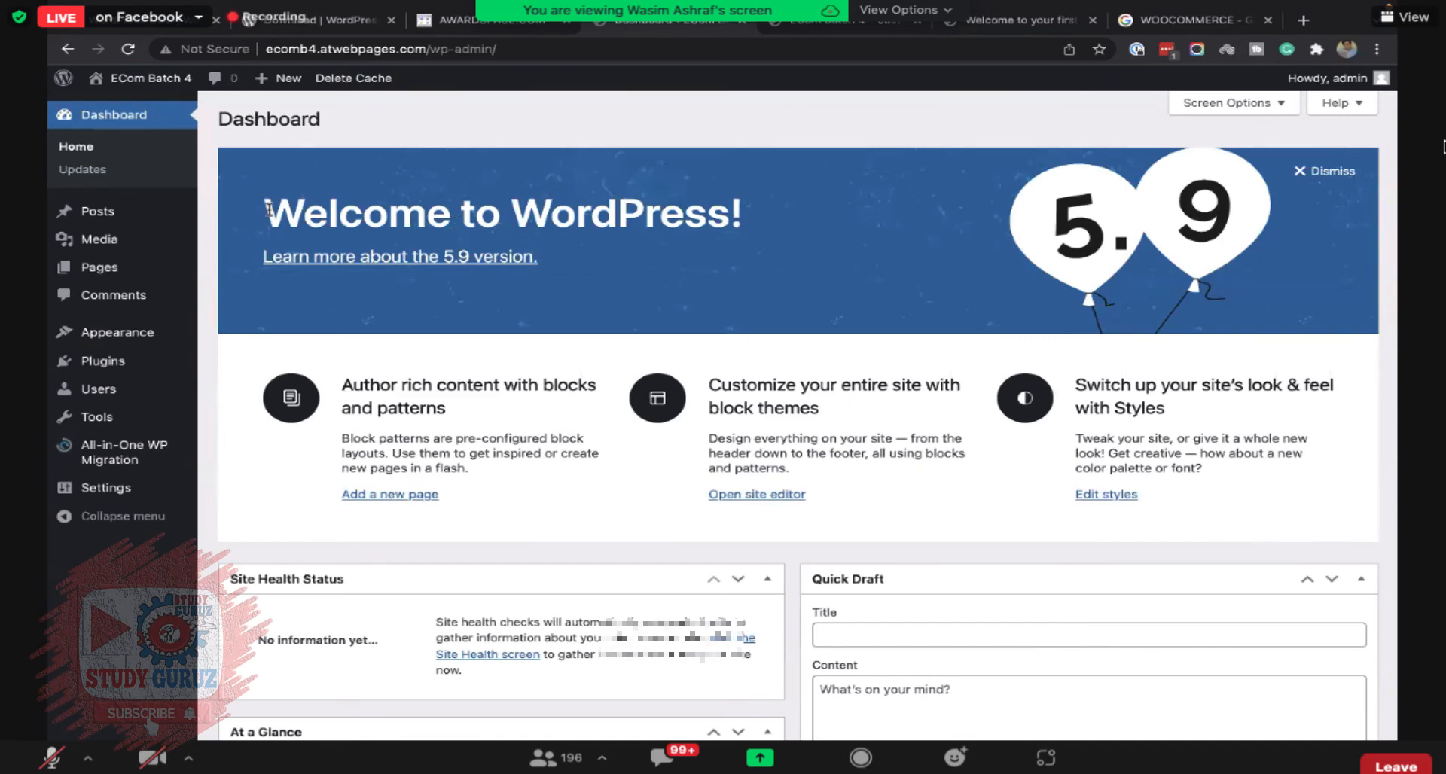
mouse_move(140, 399)
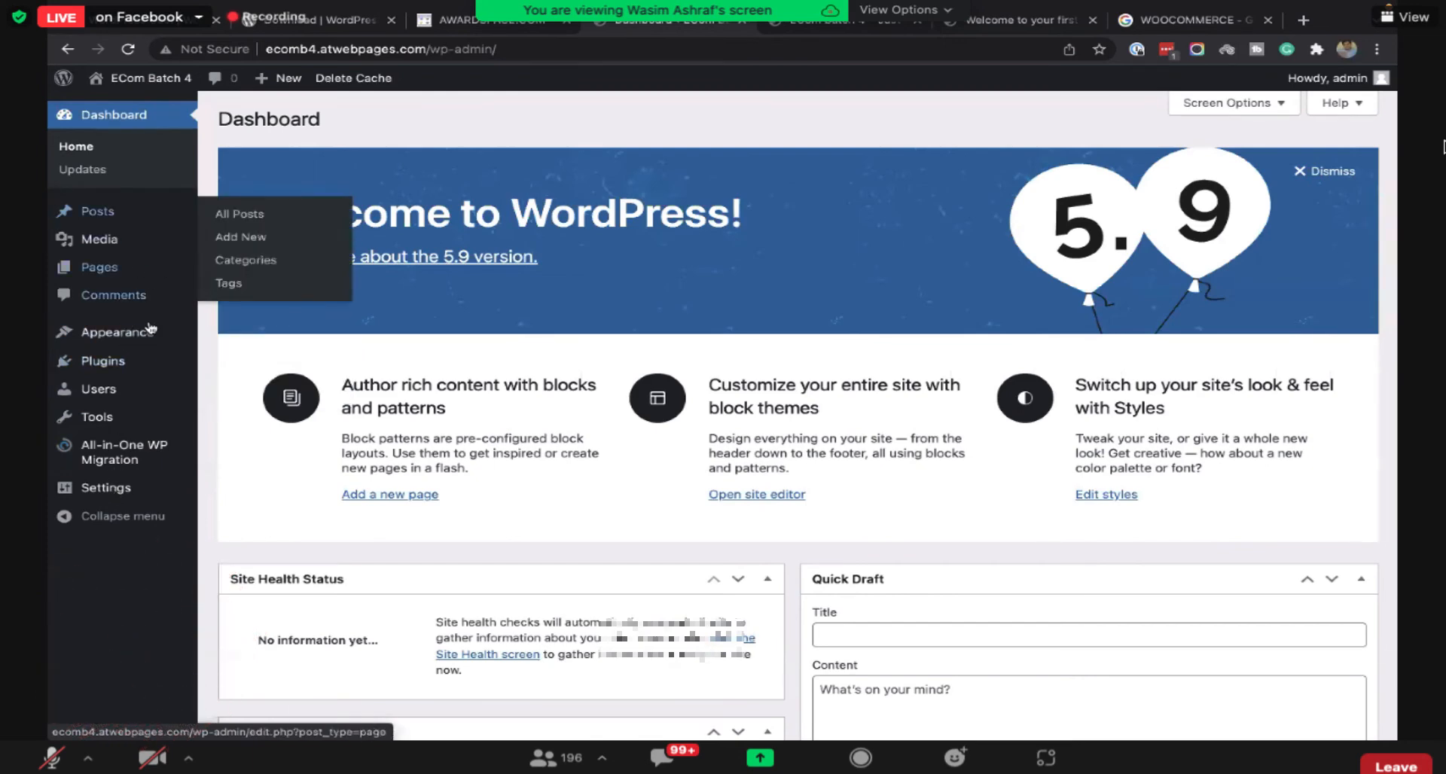
mouse_move(153, 327)
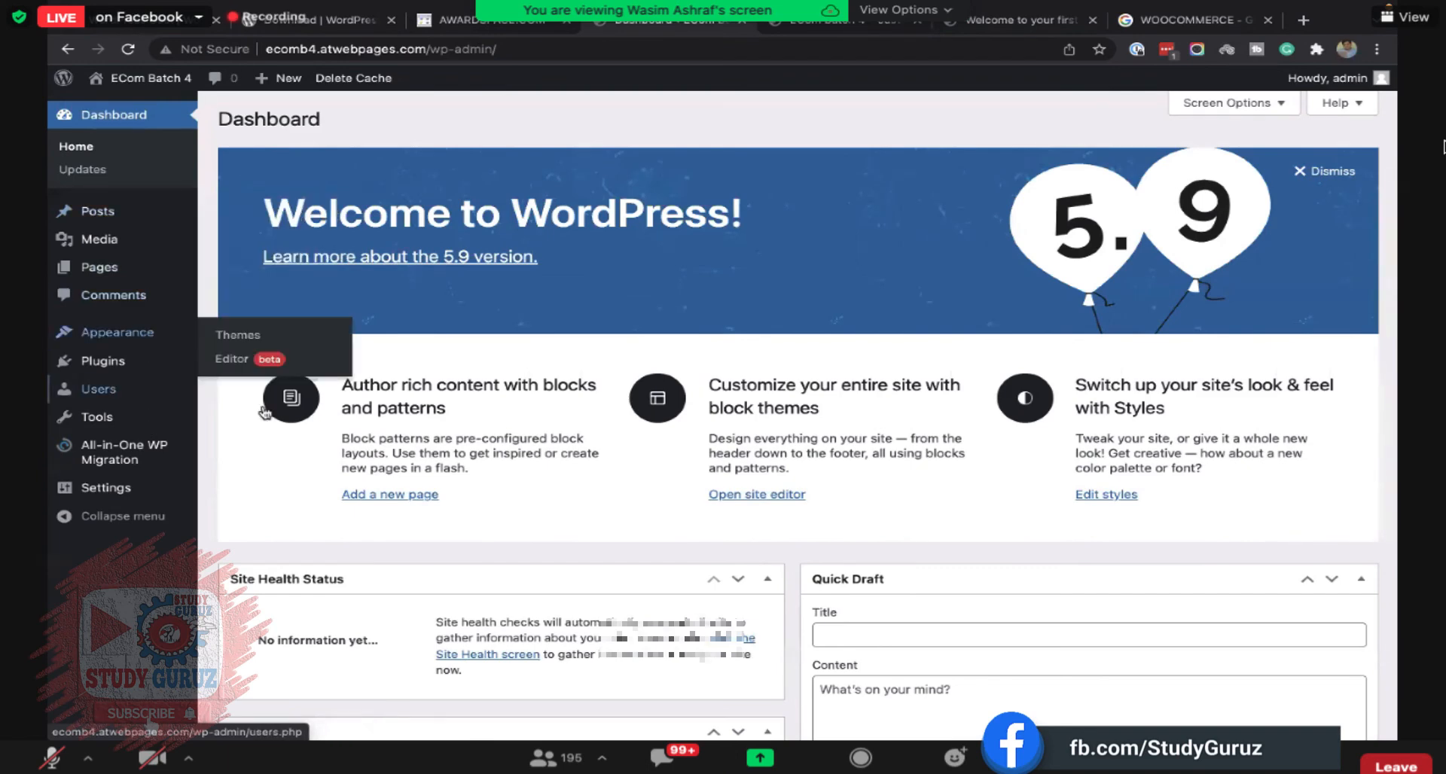
mouse_move(266, 449)
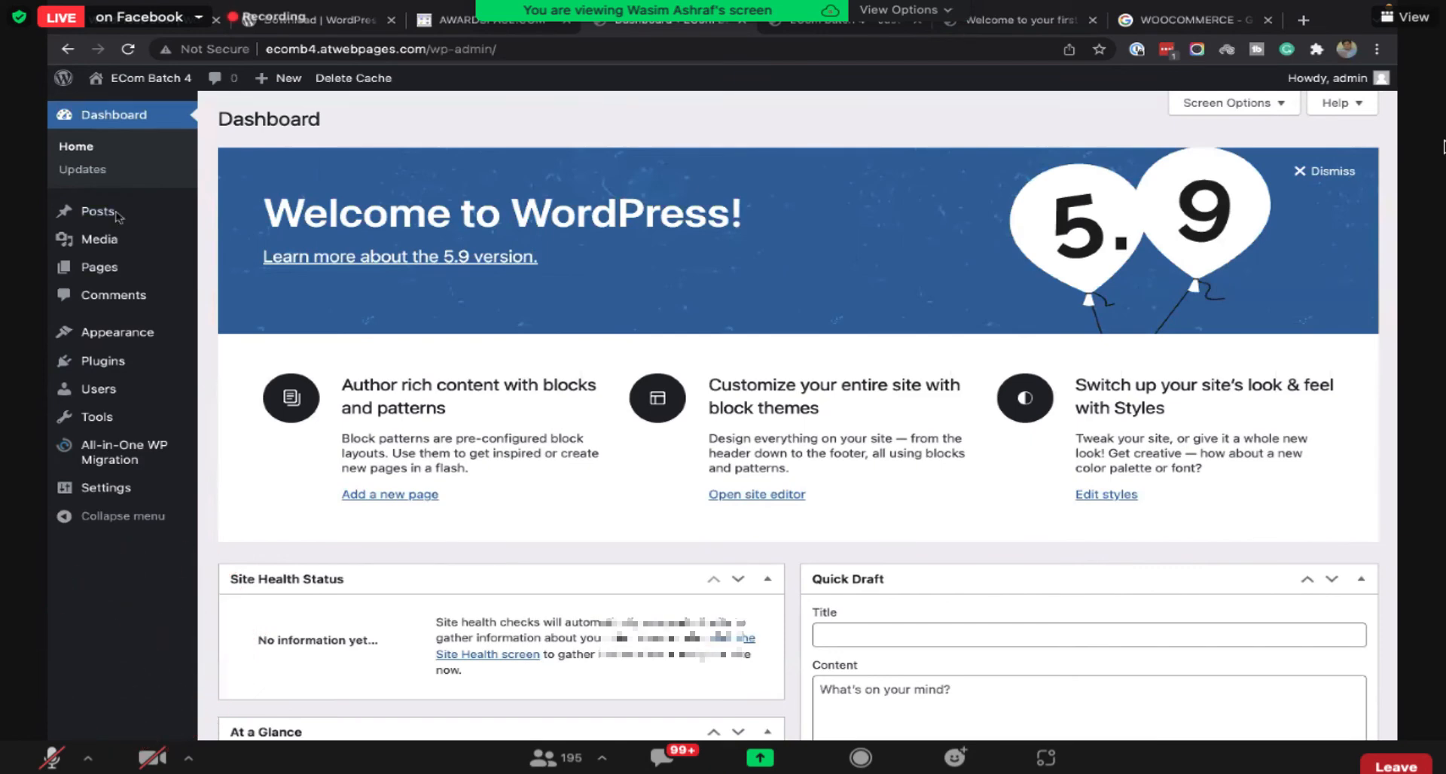
mouse_move(96, 416)
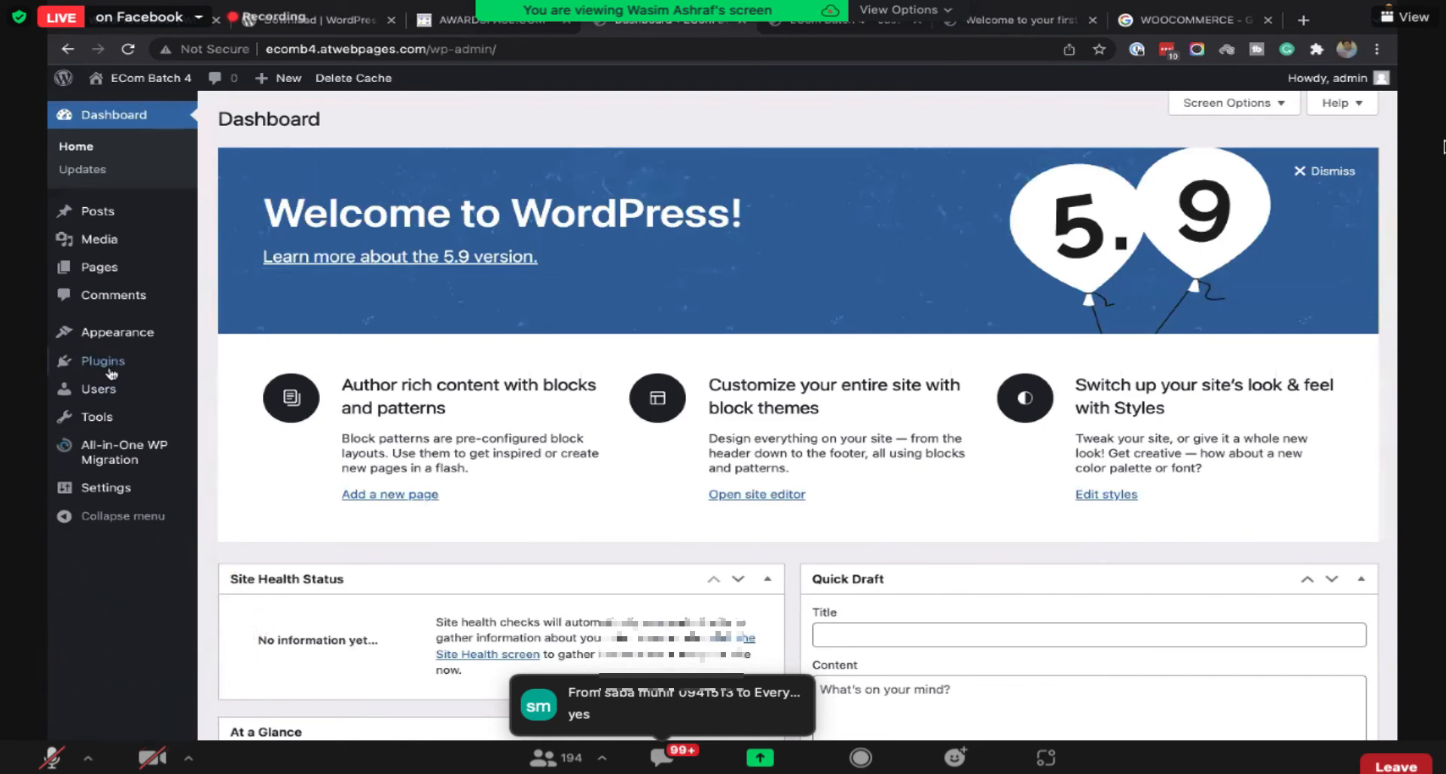
mouse_move(111, 372)
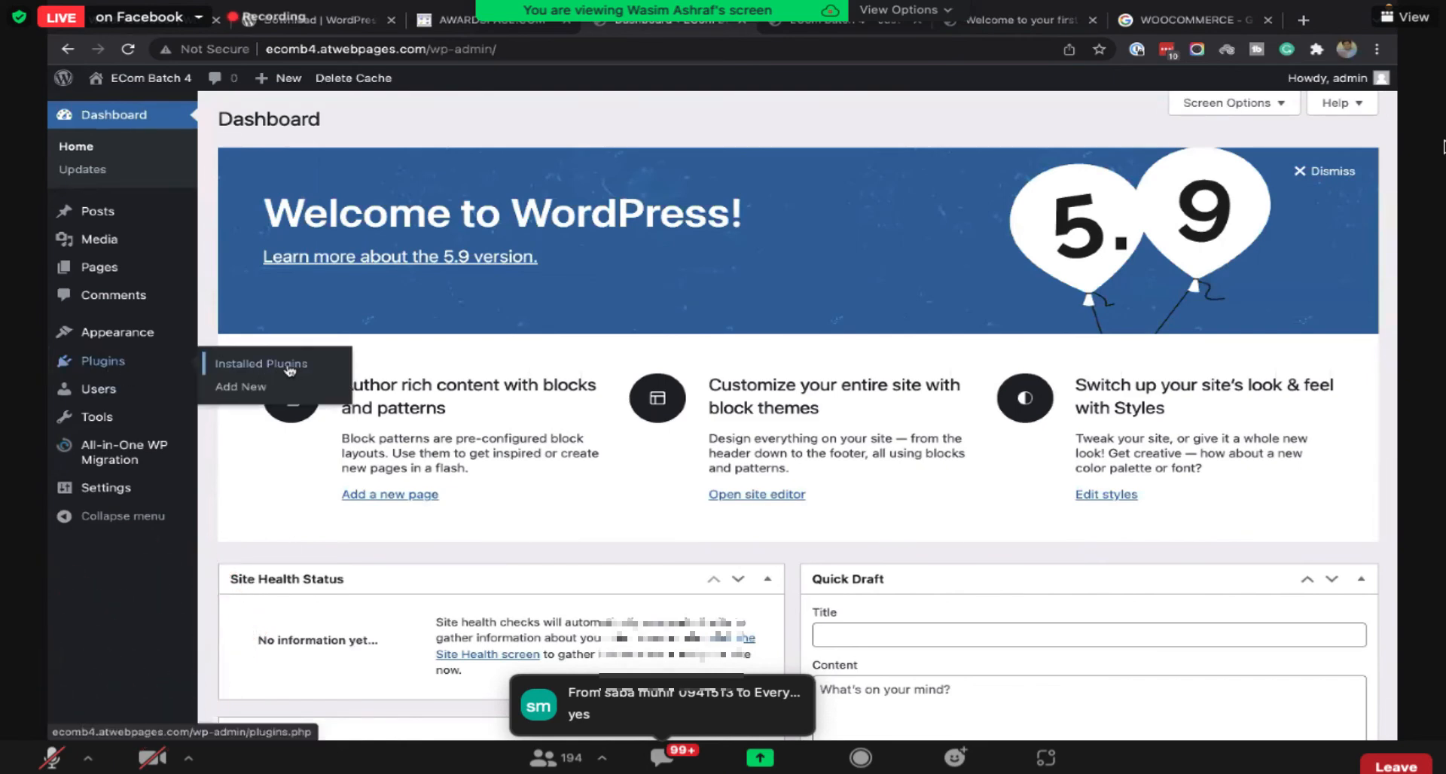
left_click(289, 367)
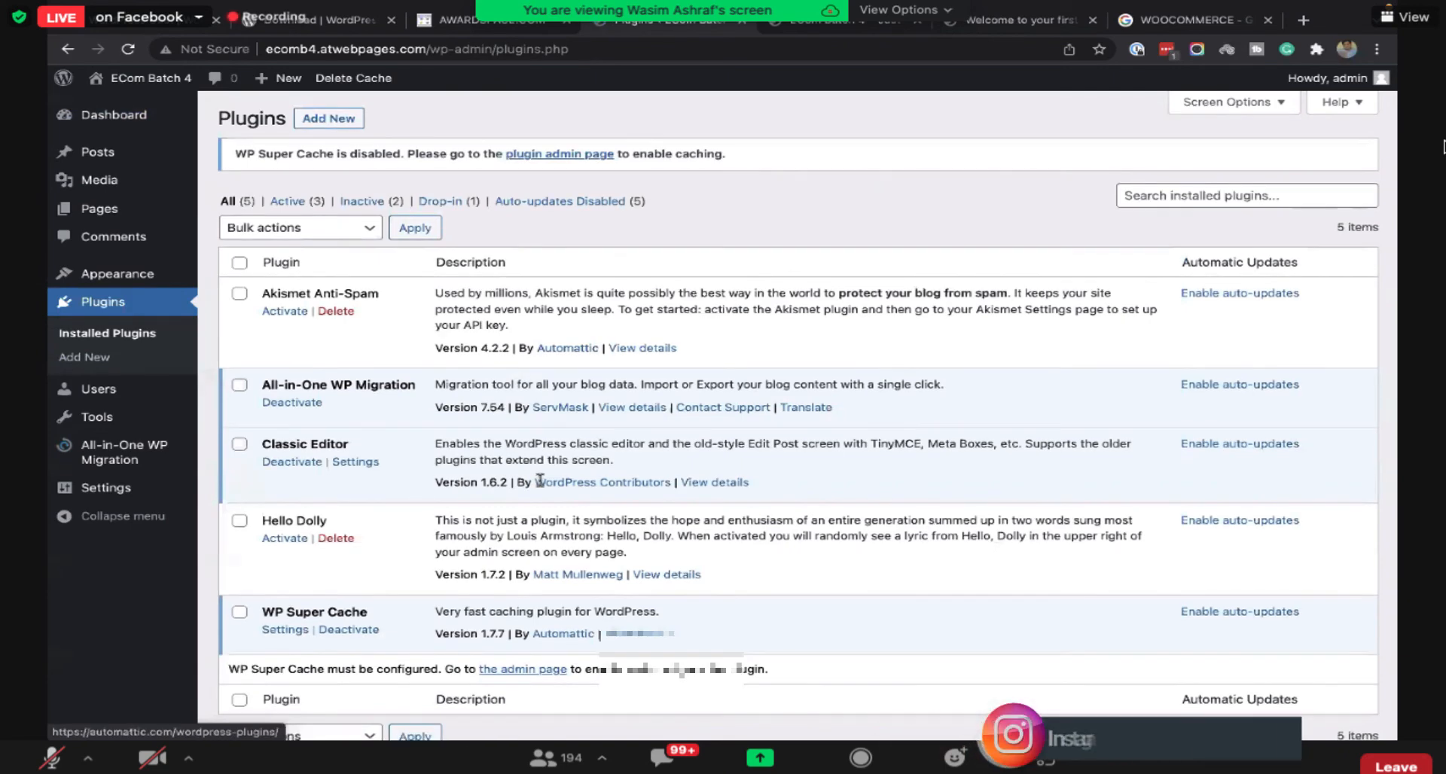
scroll(540, 480, "down", 1)
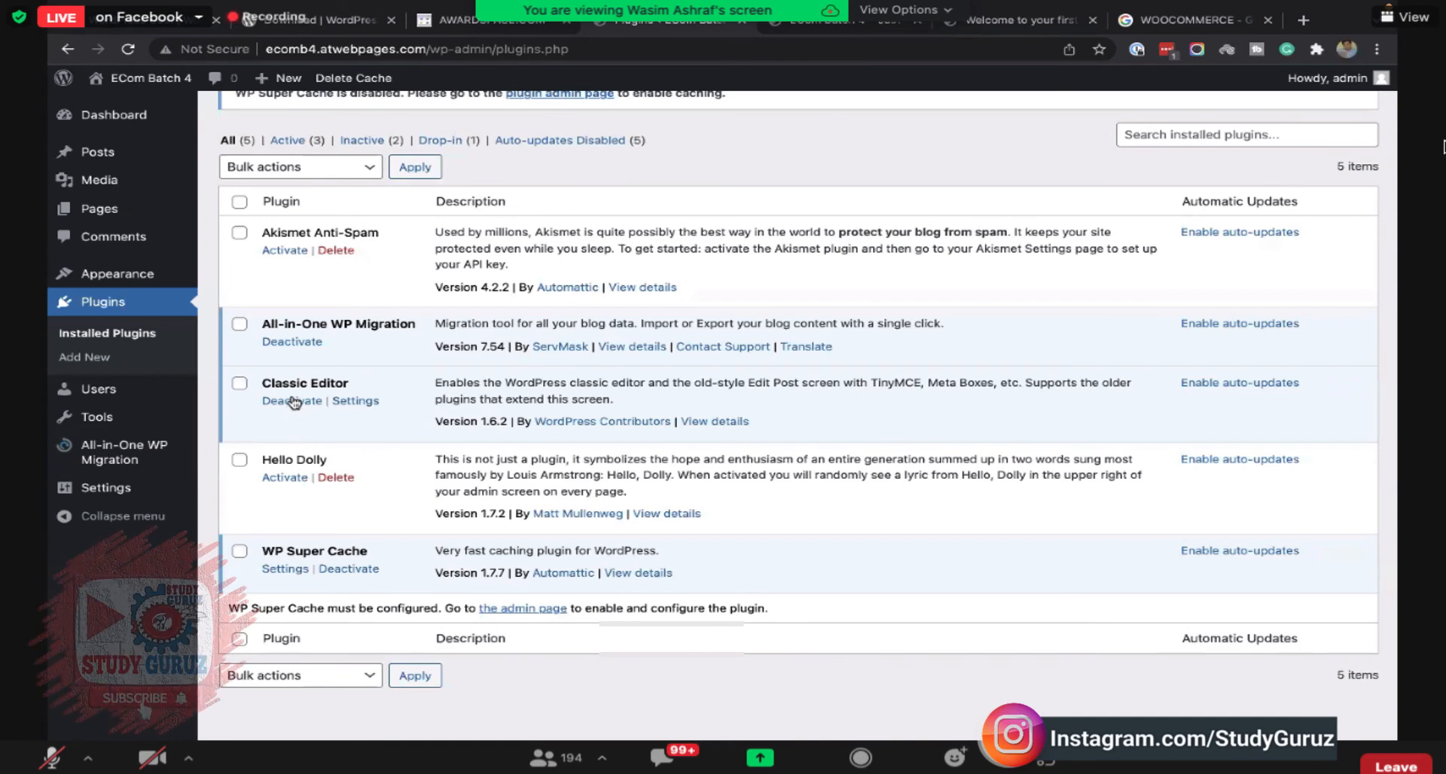
triple_click(320, 385)
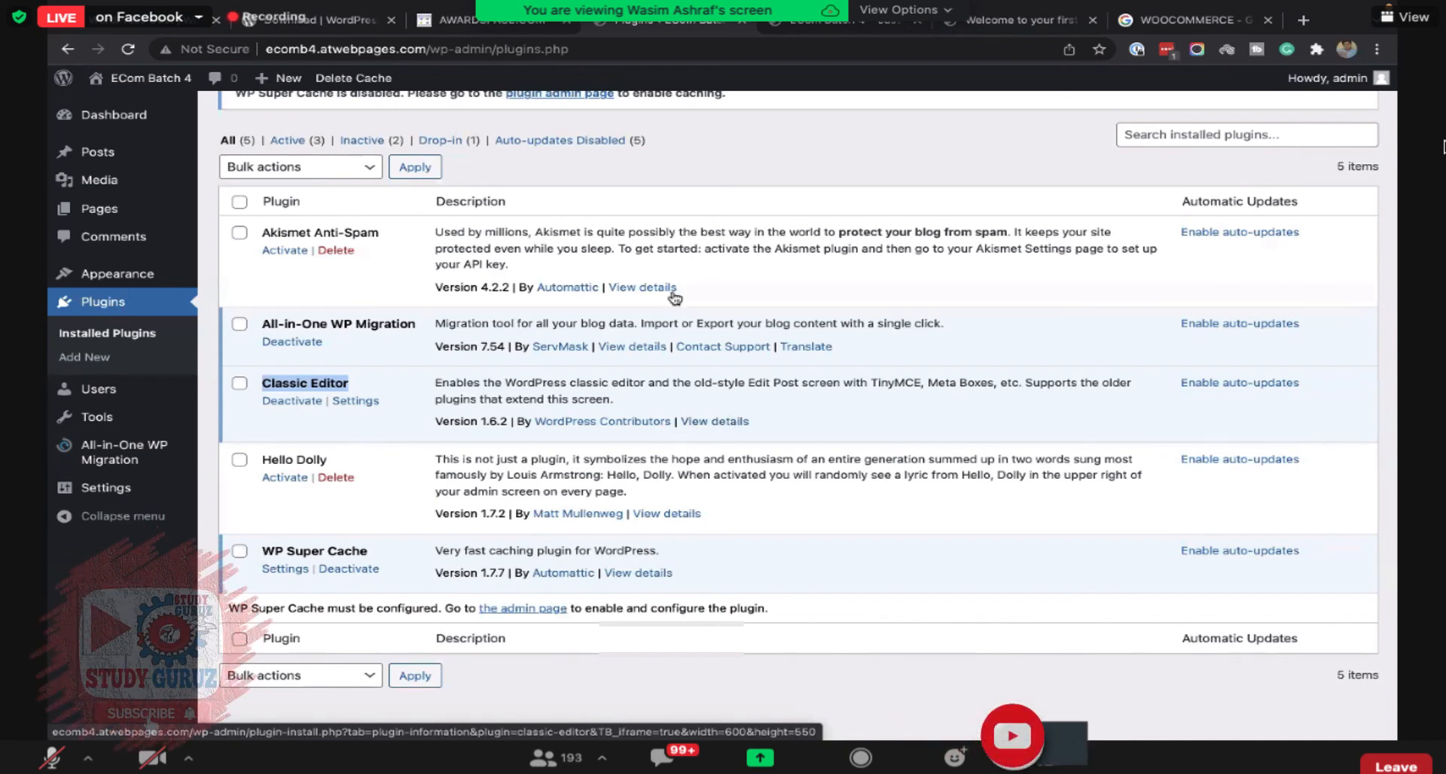
Delete the Akismet Anti-Spam and Hello Dolly plugins
left_click(339, 252)
key("Return")
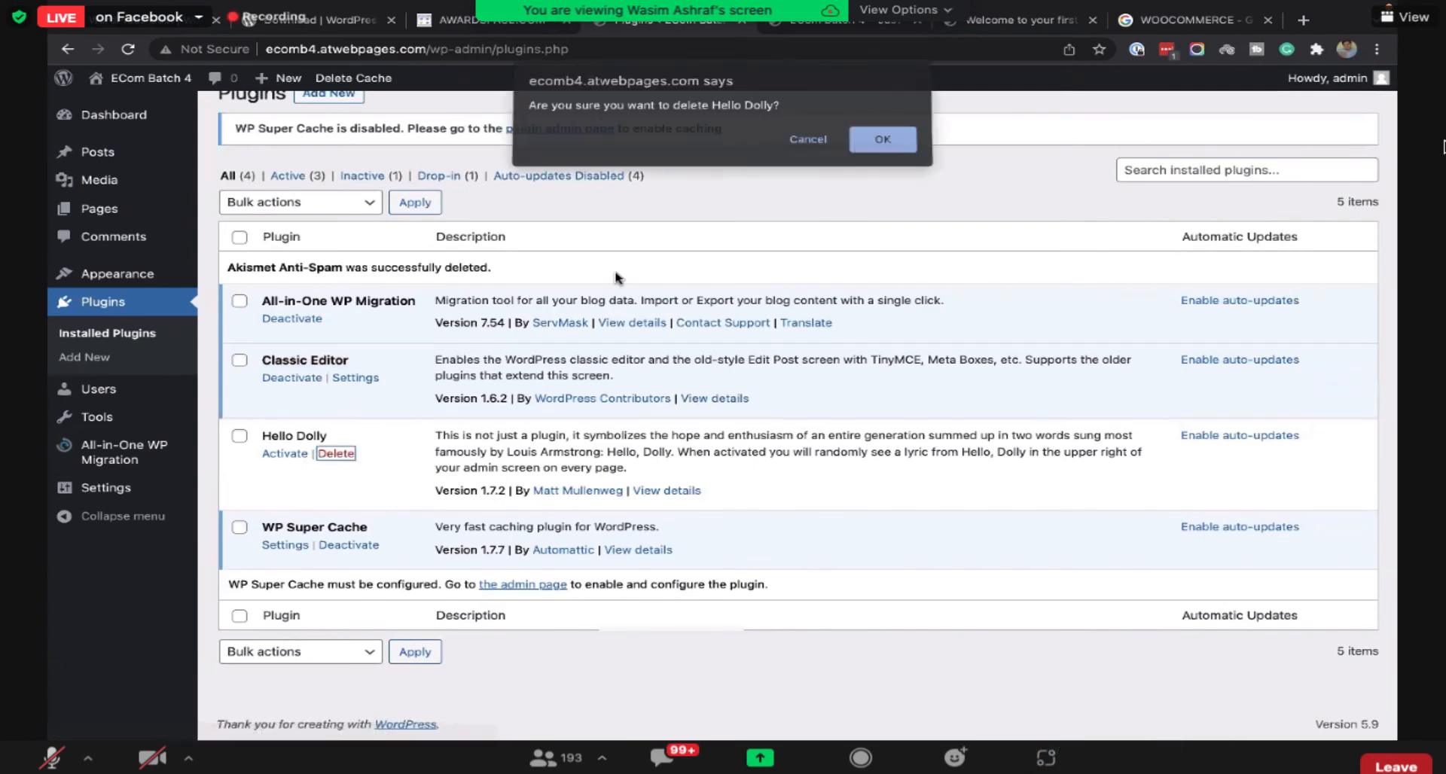
key("Return")
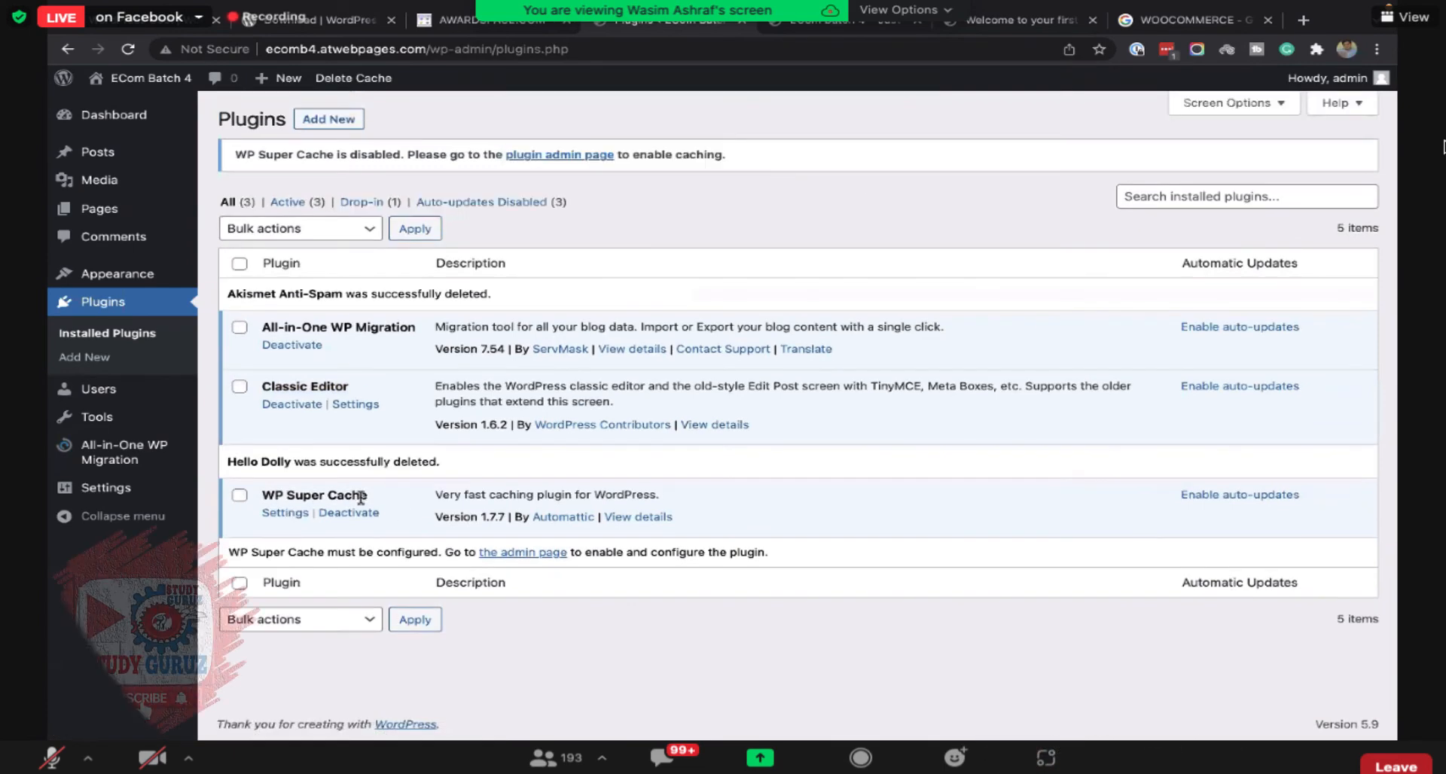
Deactivate WP Super Cache and All-in-One WP Migration, then delete All-in-One WP Migration
left_click(335, 515)
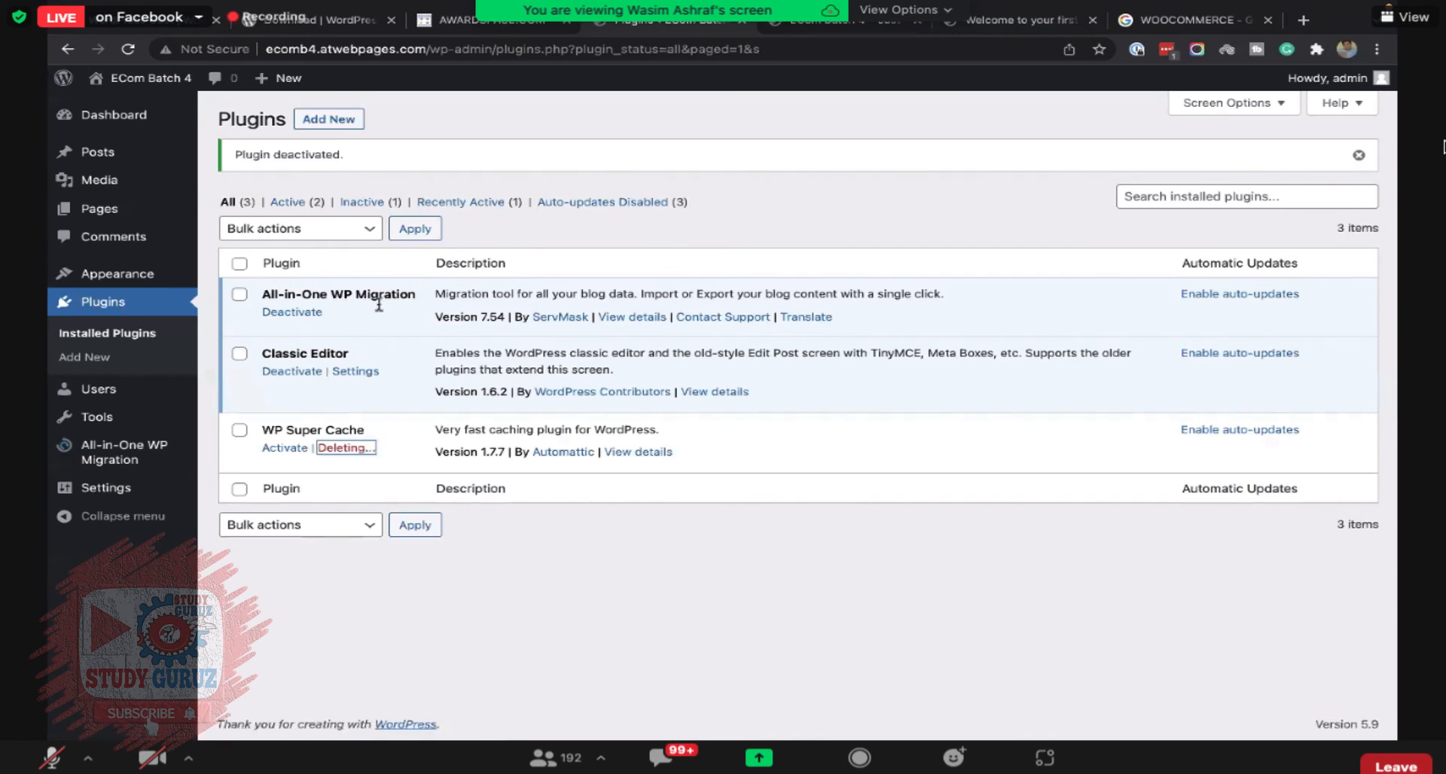
left_click(293, 312)
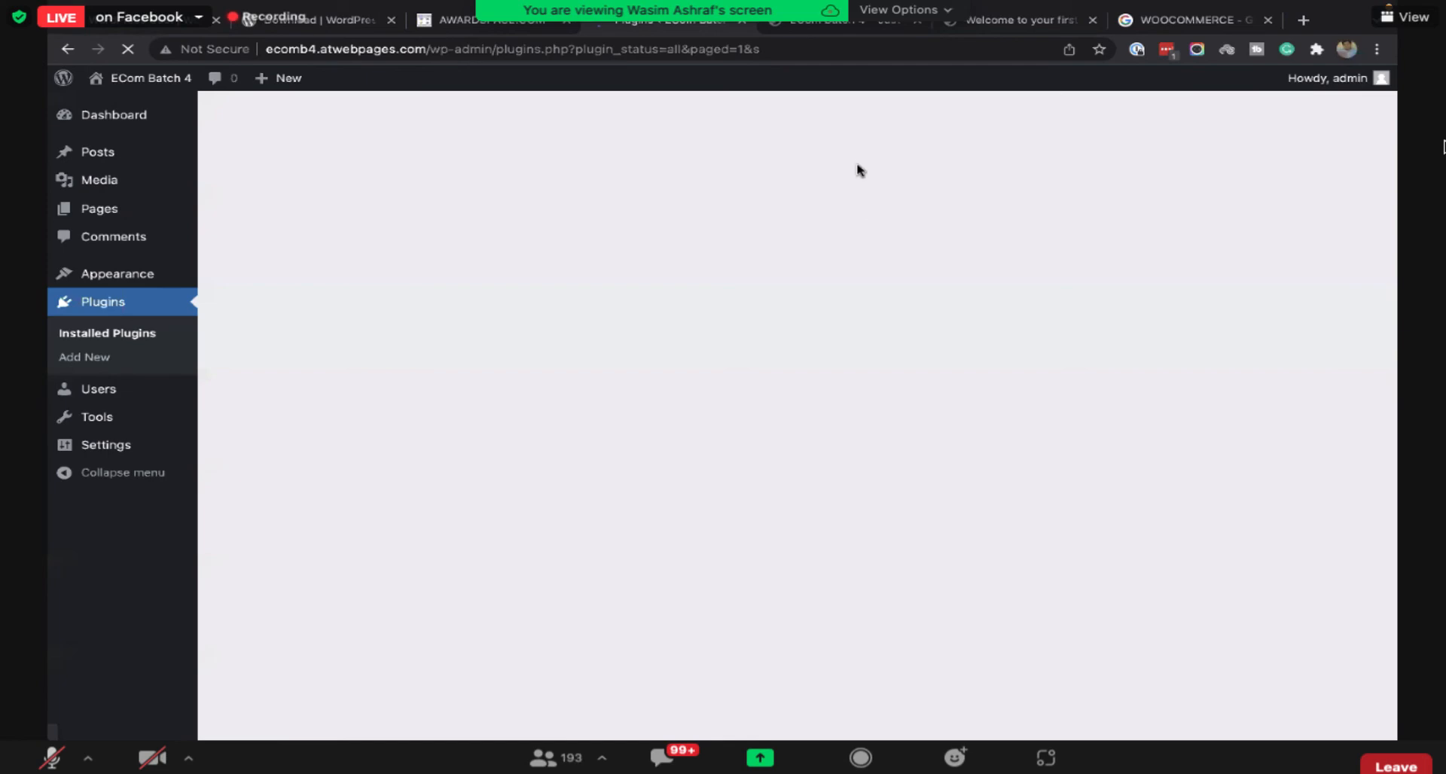
left_click(345, 312)
key("Return")
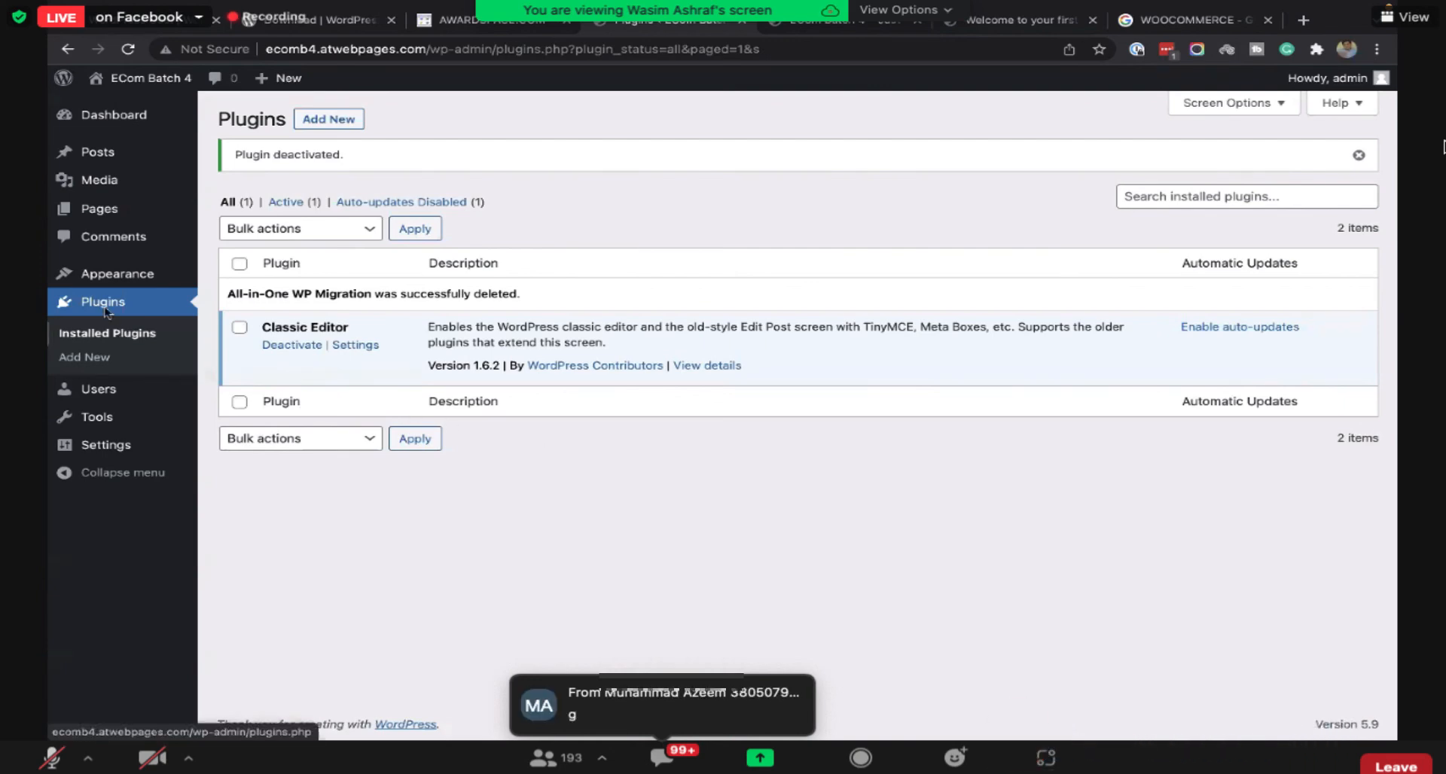
Search Plugins > Add New for 'WooCommerce'
left_click(98, 365)
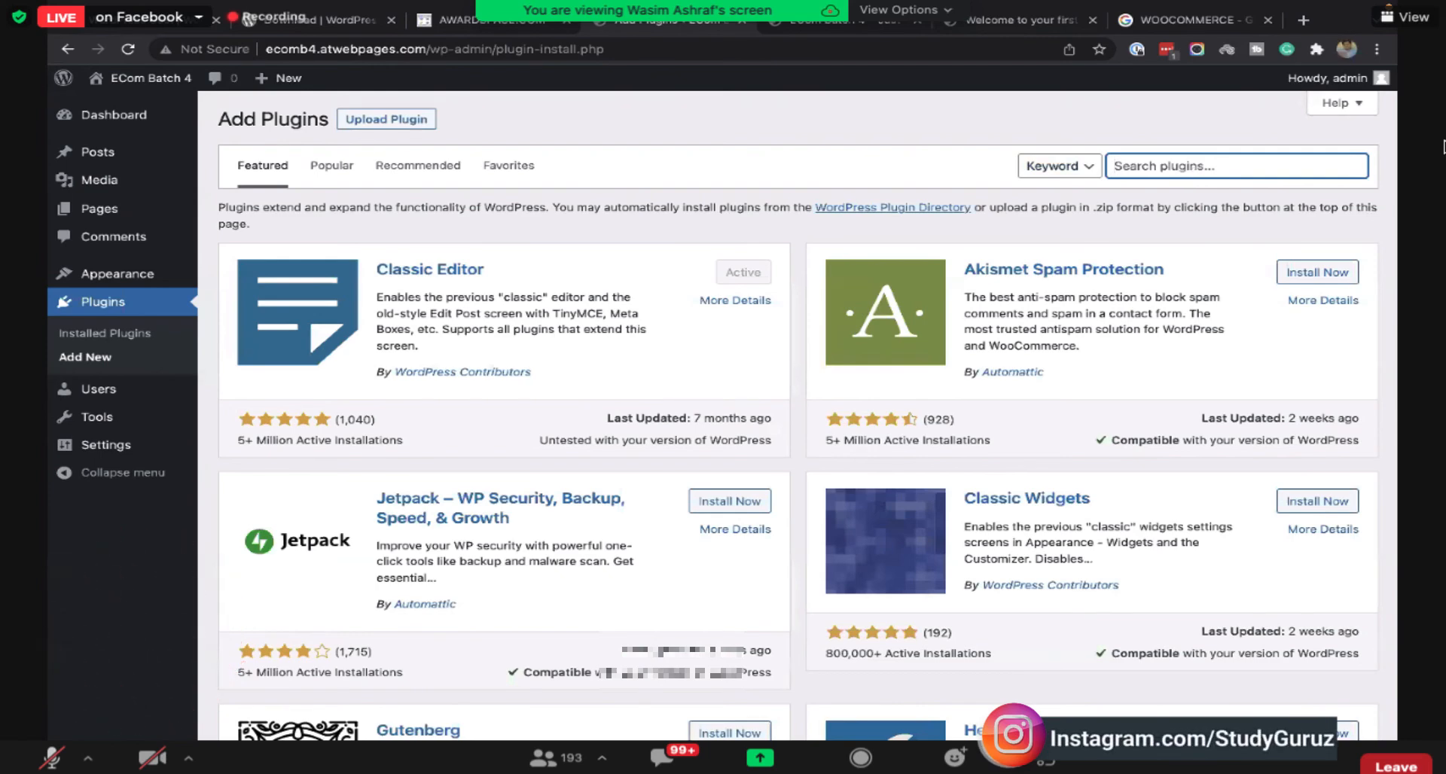
type("WooCommerce")
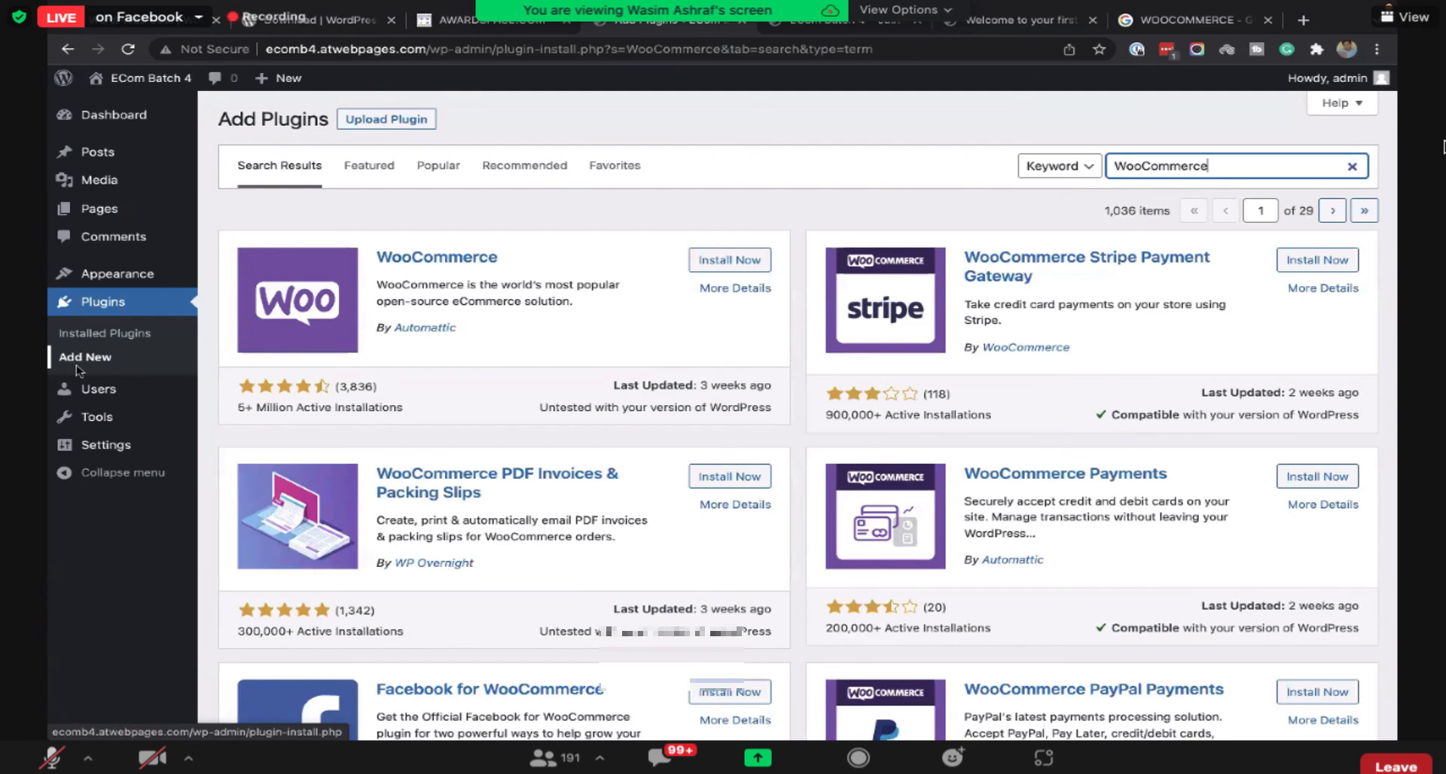
double_click(1239, 167)
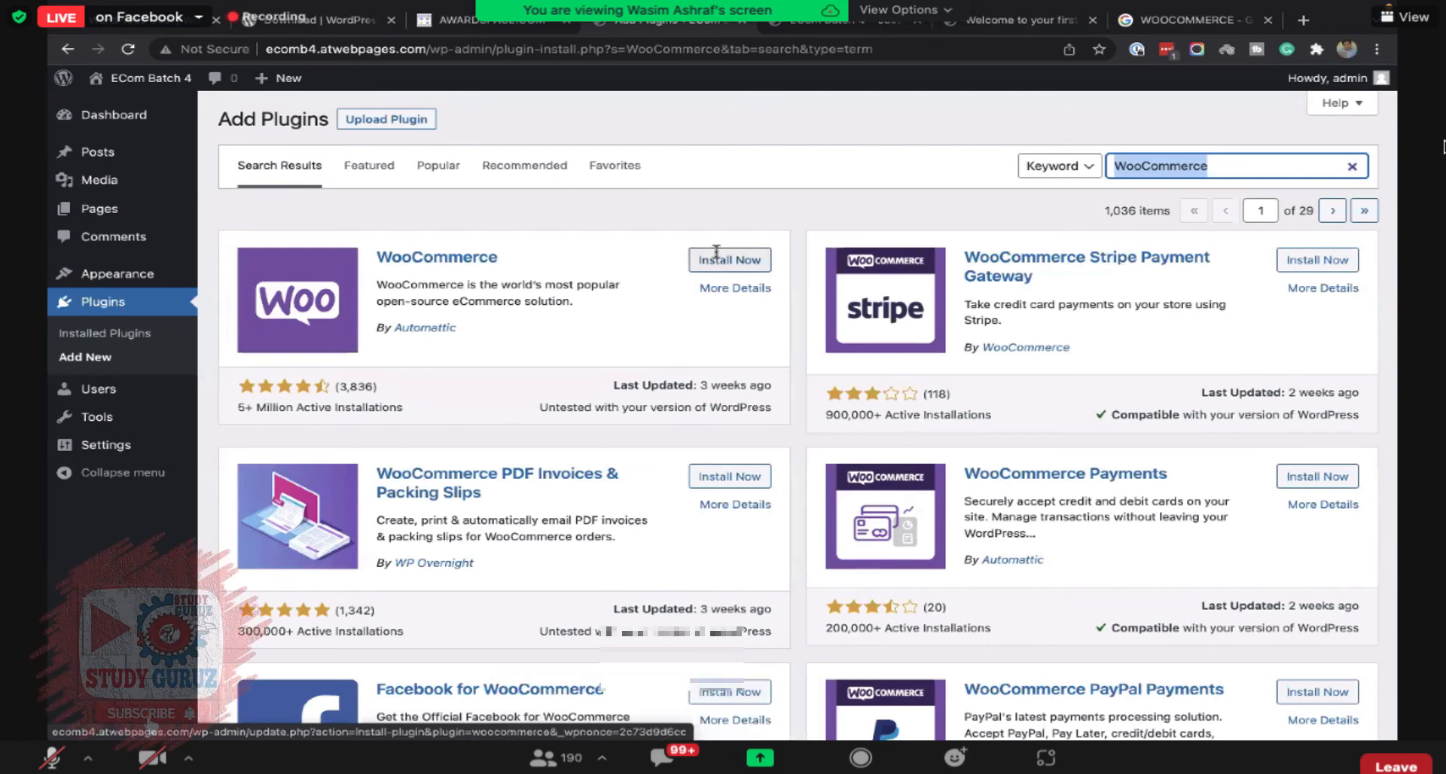
Install the WooCommerce plugin from the search results
left_click(137, 363)
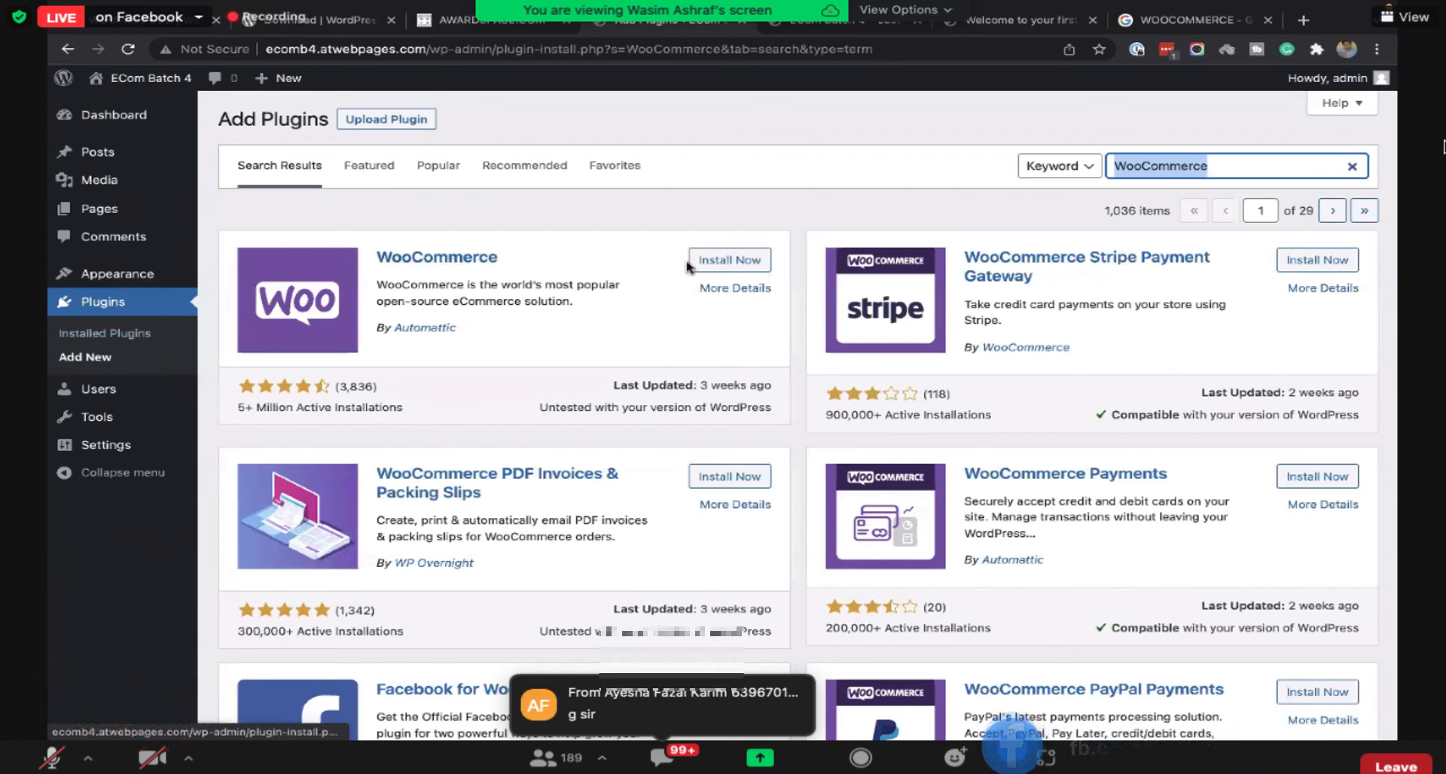
left_click(726, 265)
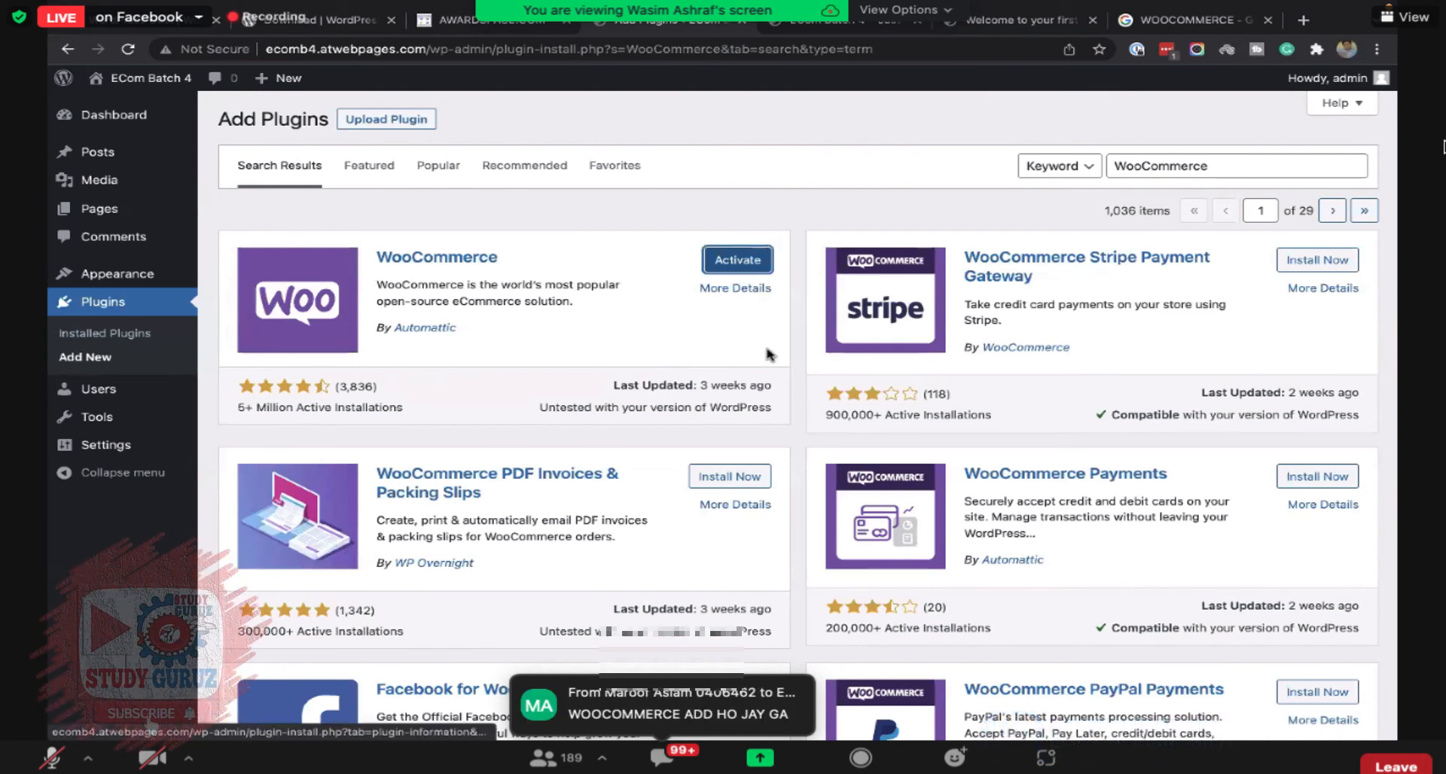
Activate WooCommerce, then return to the WooCommerce plugin search results
left_click(738, 261)
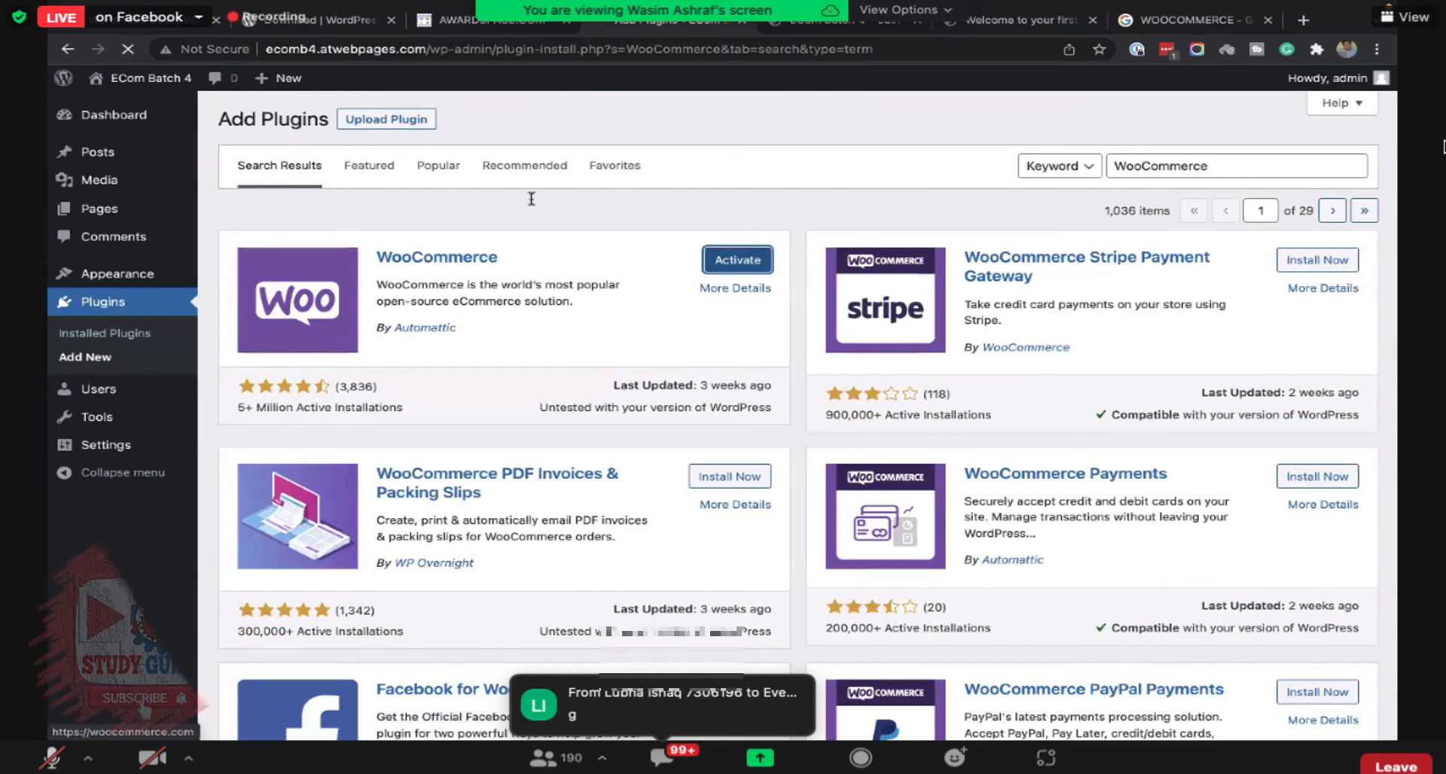
mouse_move(224, 195)
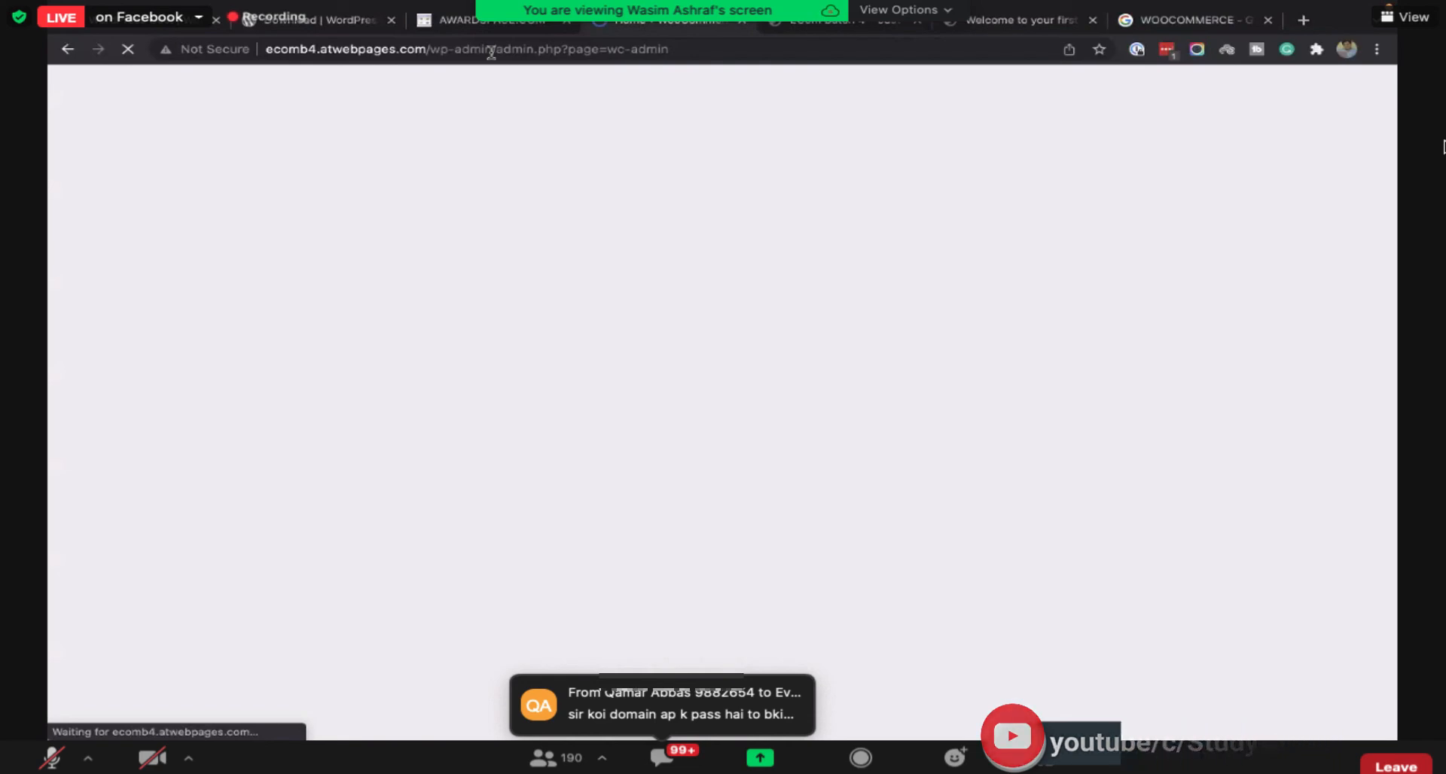
key("alt+Left")
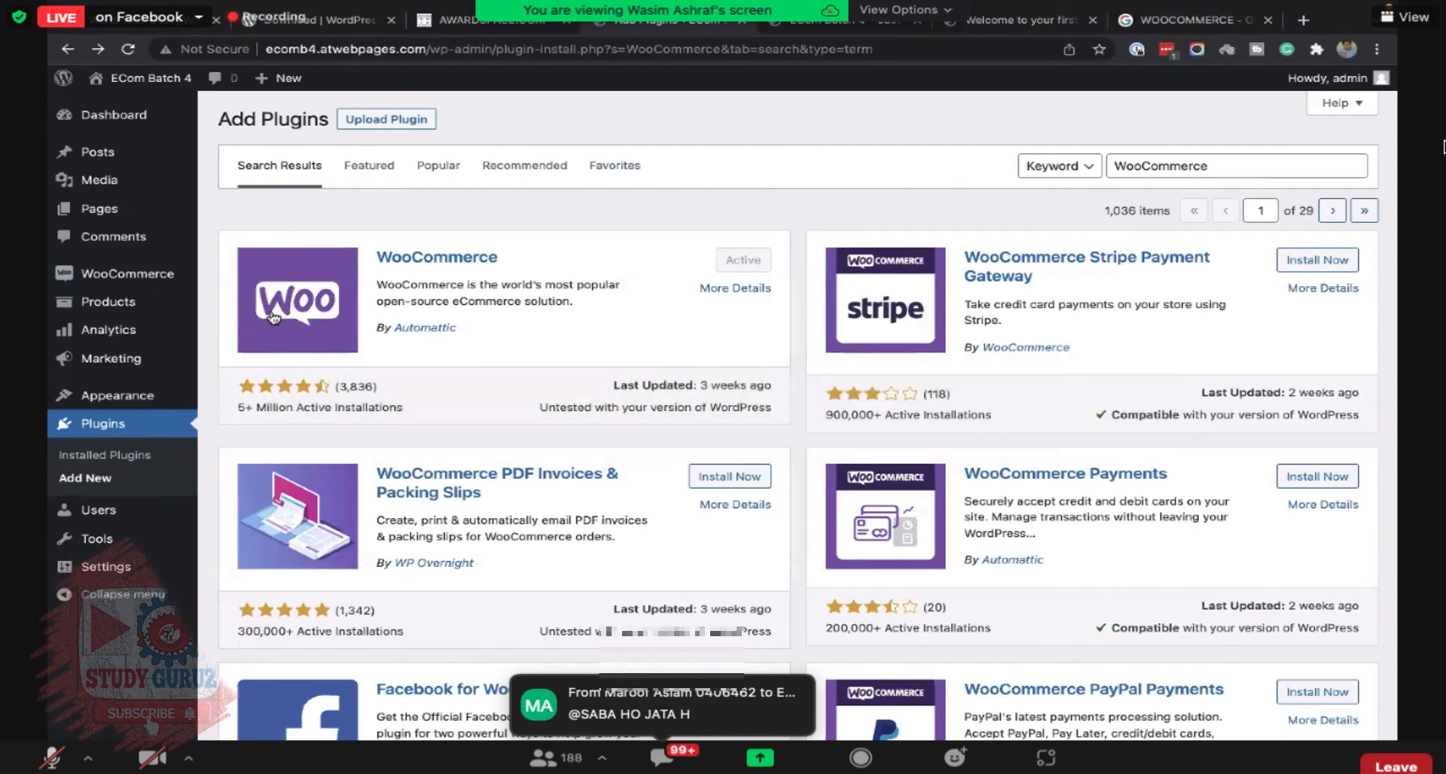
Look over the new WooCommerce sidebar menus and their submenus
mouse_move(150, 273)
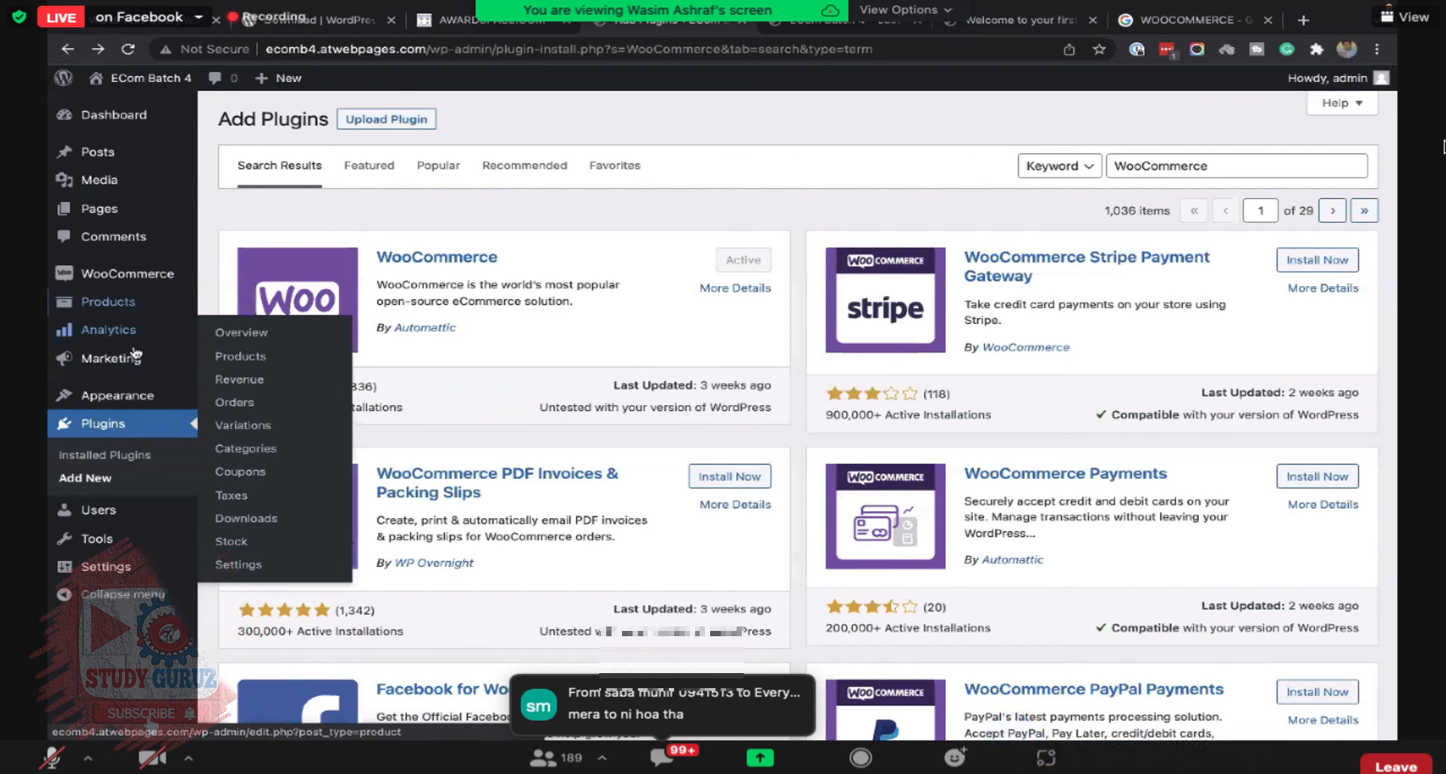
mouse_move(135, 354)
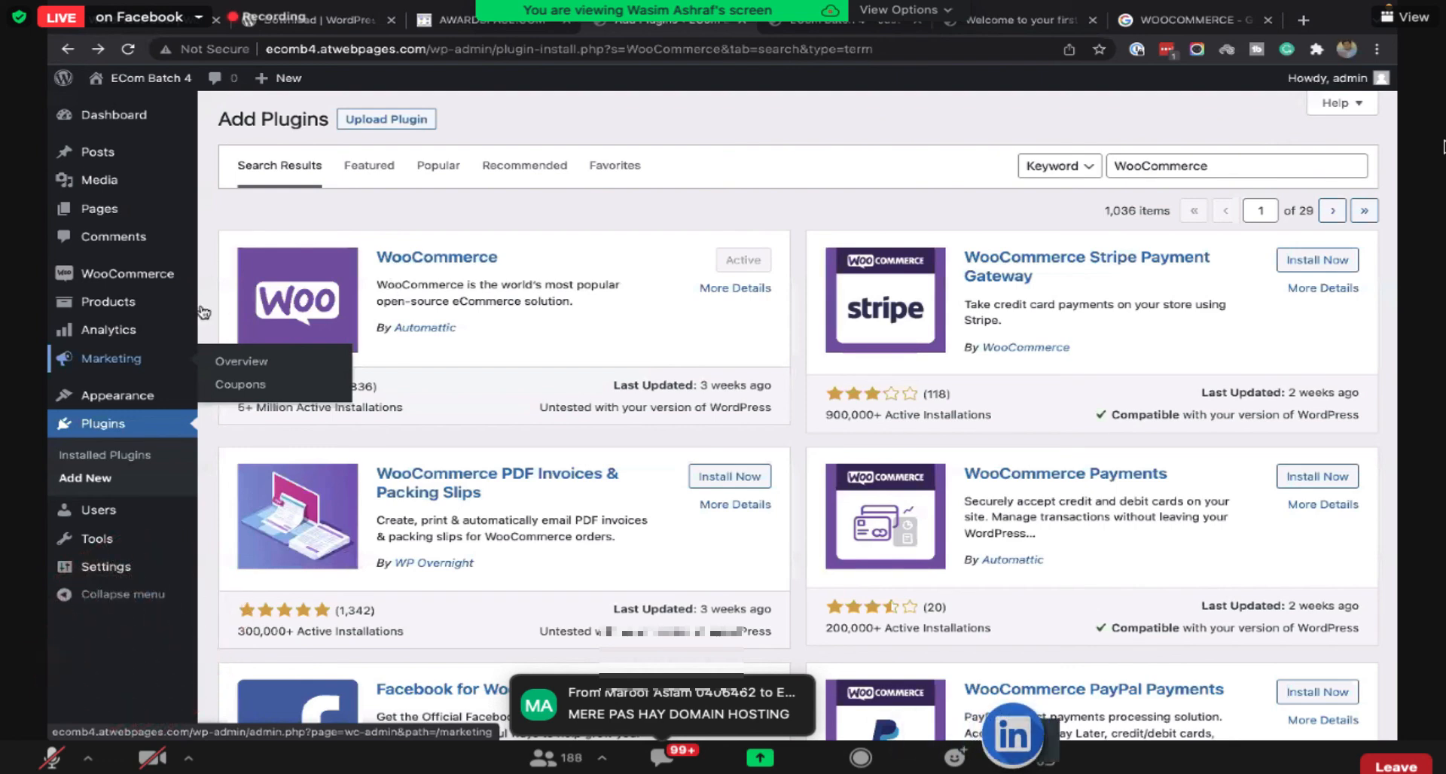
mouse_move(204, 312)
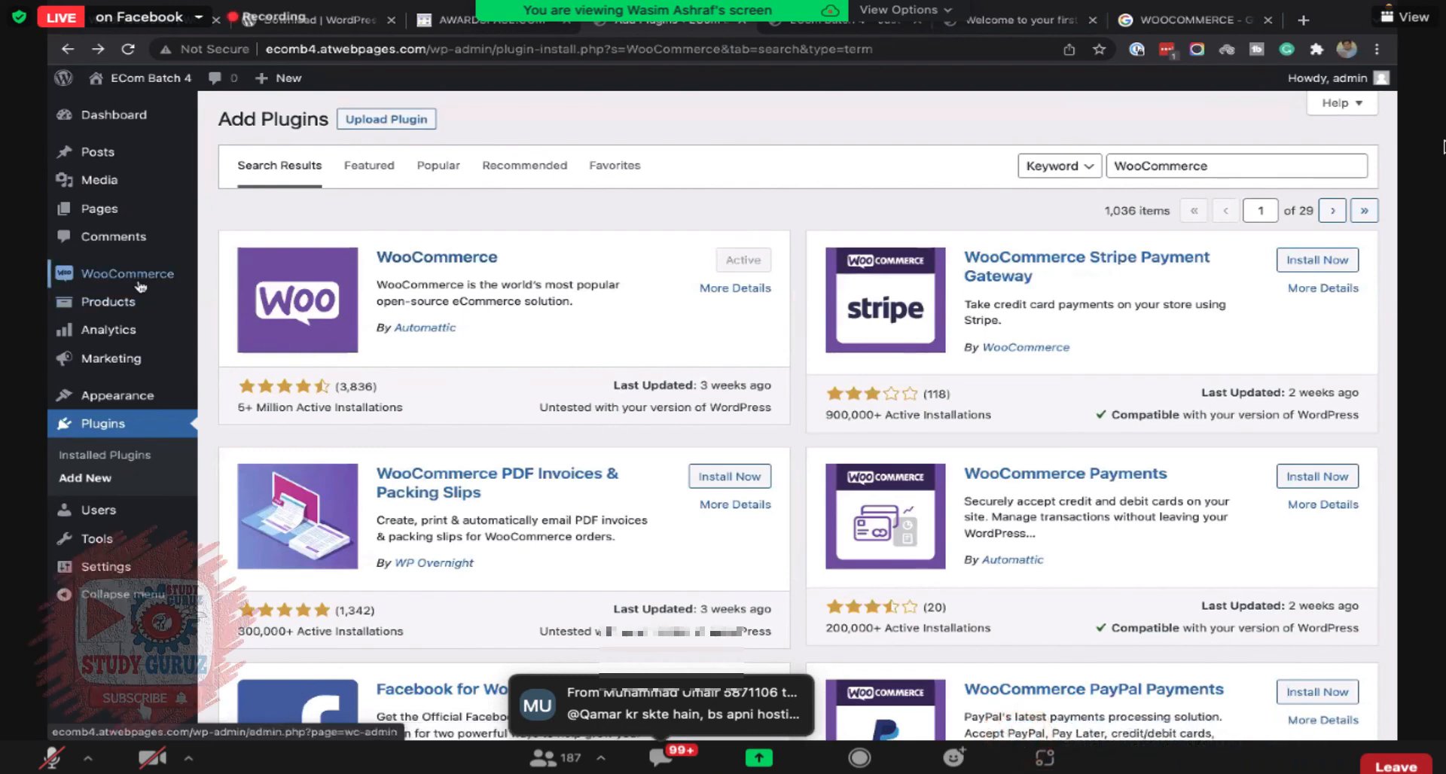
mouse_move(140, 284)
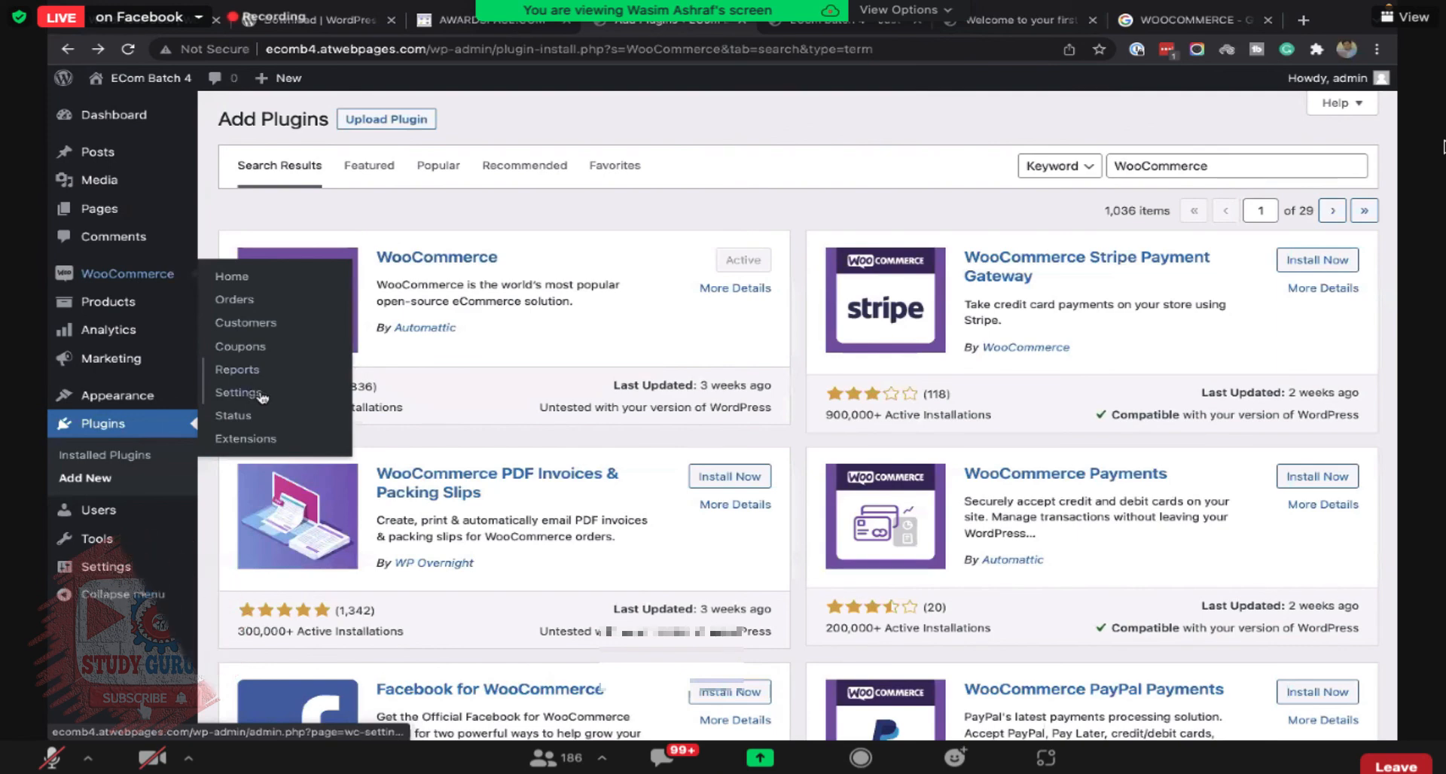